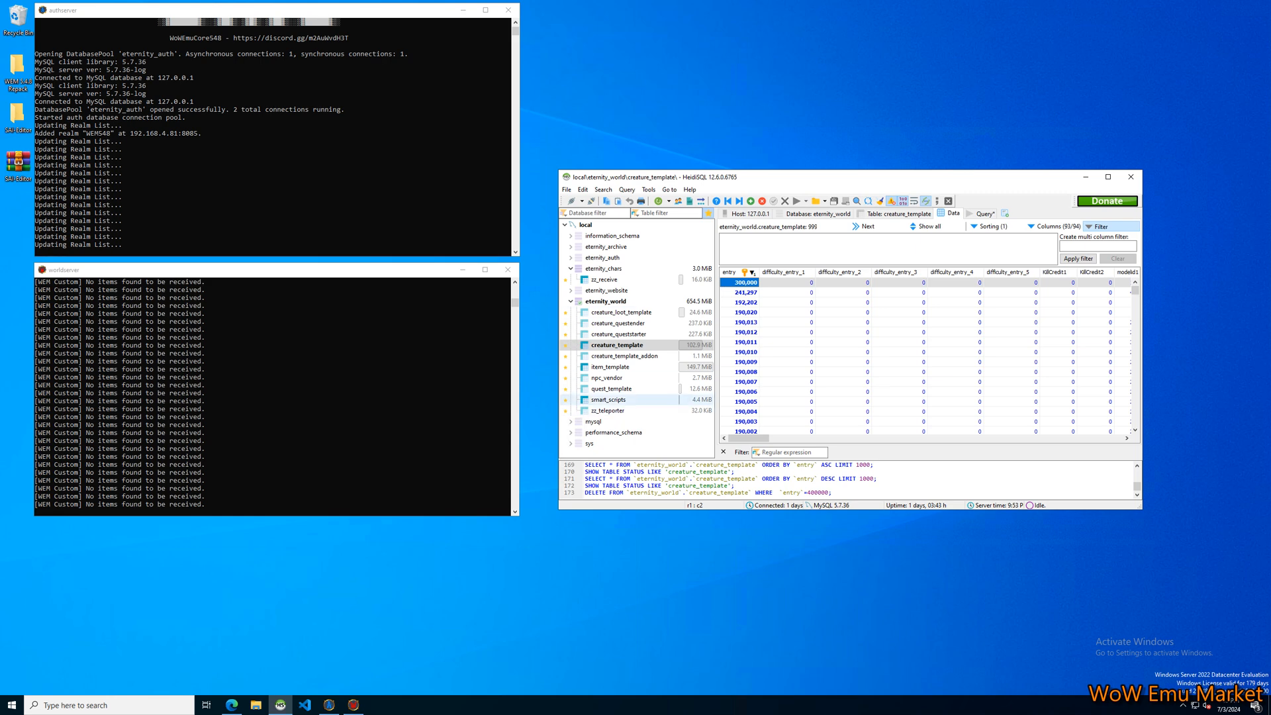
# Open the smart_scripts table and launch SAI-Editor from its desktop folder, leaving the folder window minimized.
pyautogui.click(609, 399)
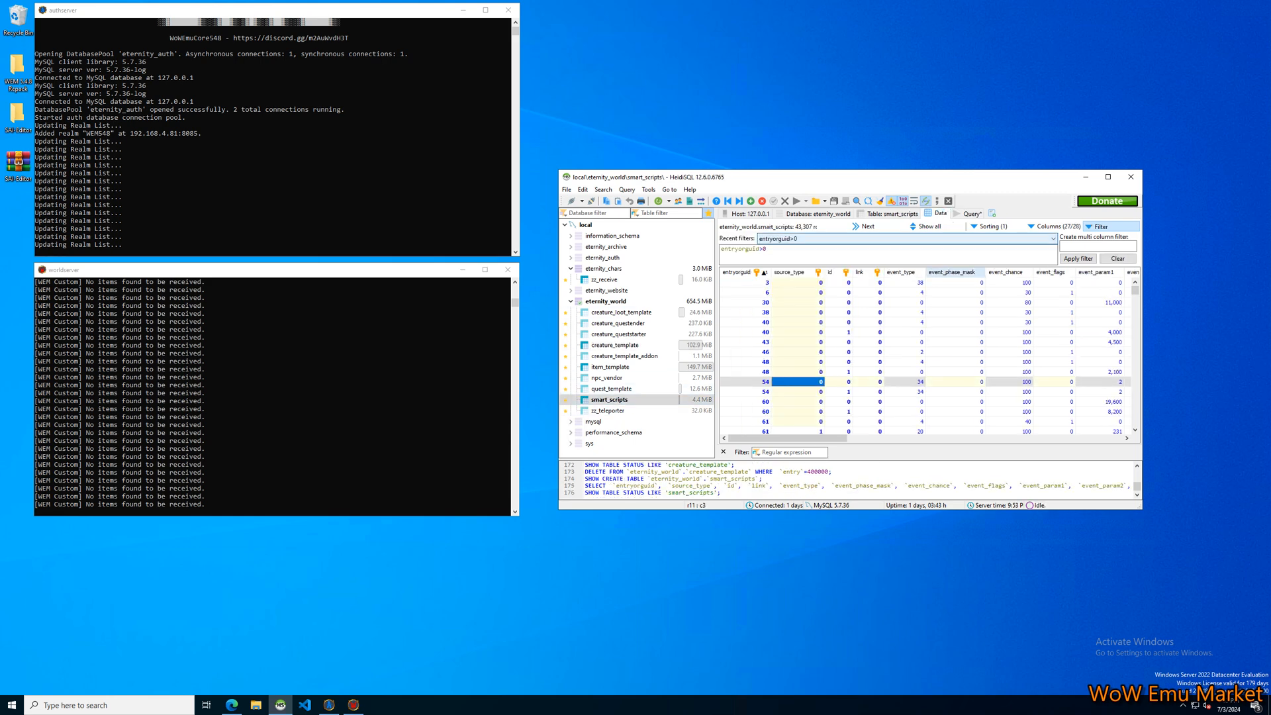
pyautogui.doubleClick(17, 116)
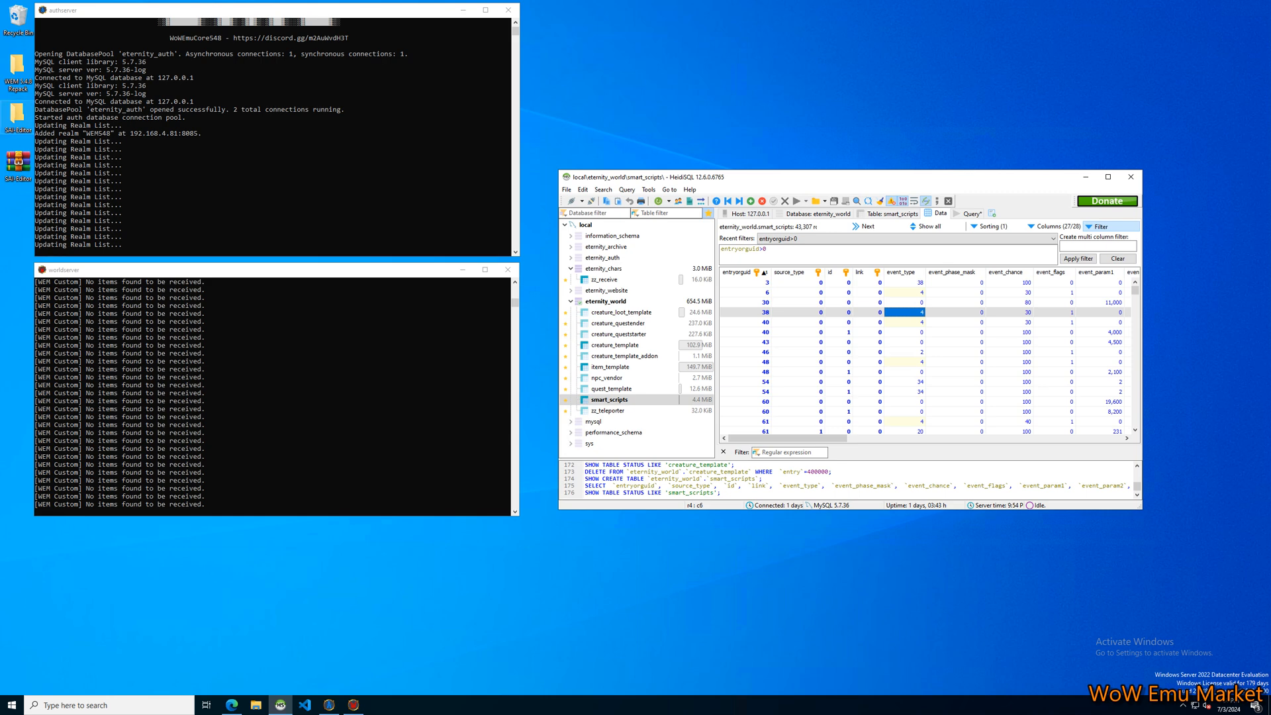
pyautogui.moveTo(423, 158); pyautogui.dragTo(317, 211)
pyautogui.doubleClick(213, 366)
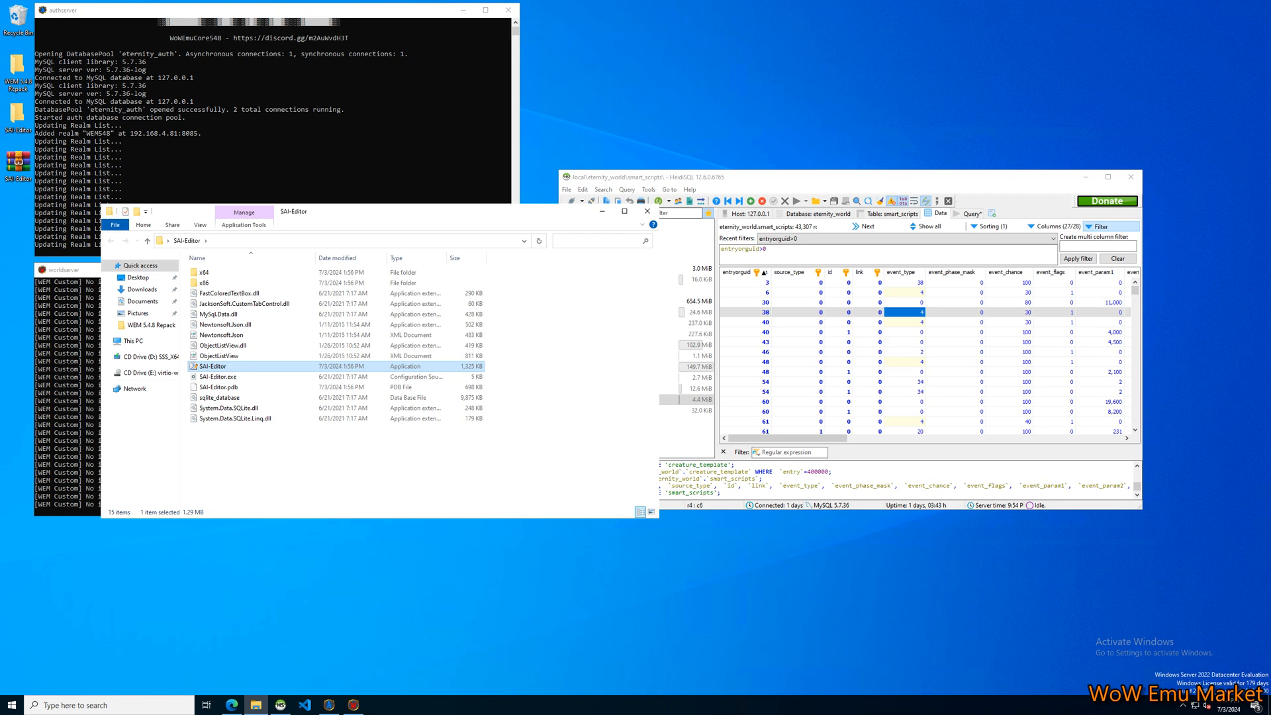
pyautogui.click(603, 211)
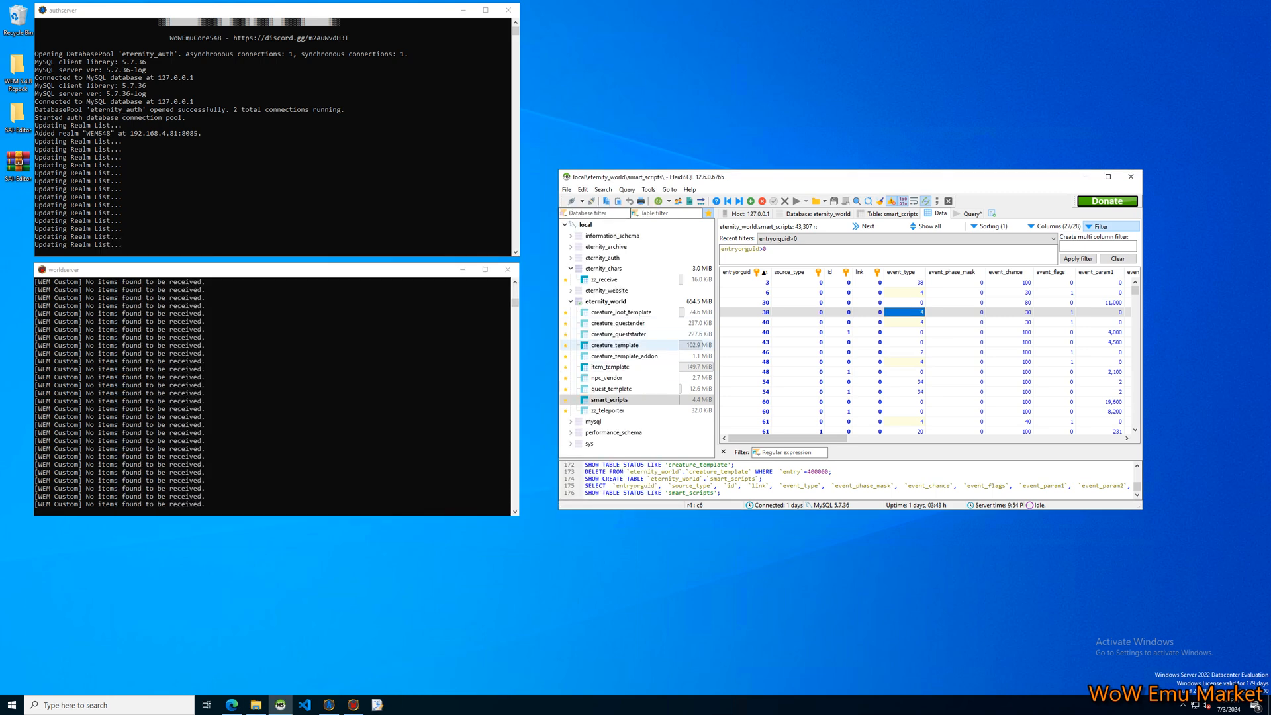
# Open the creature_template table and filter its rows with entry BETWEEN 400000 AND 500000.
pyautogui.click(616, 345)
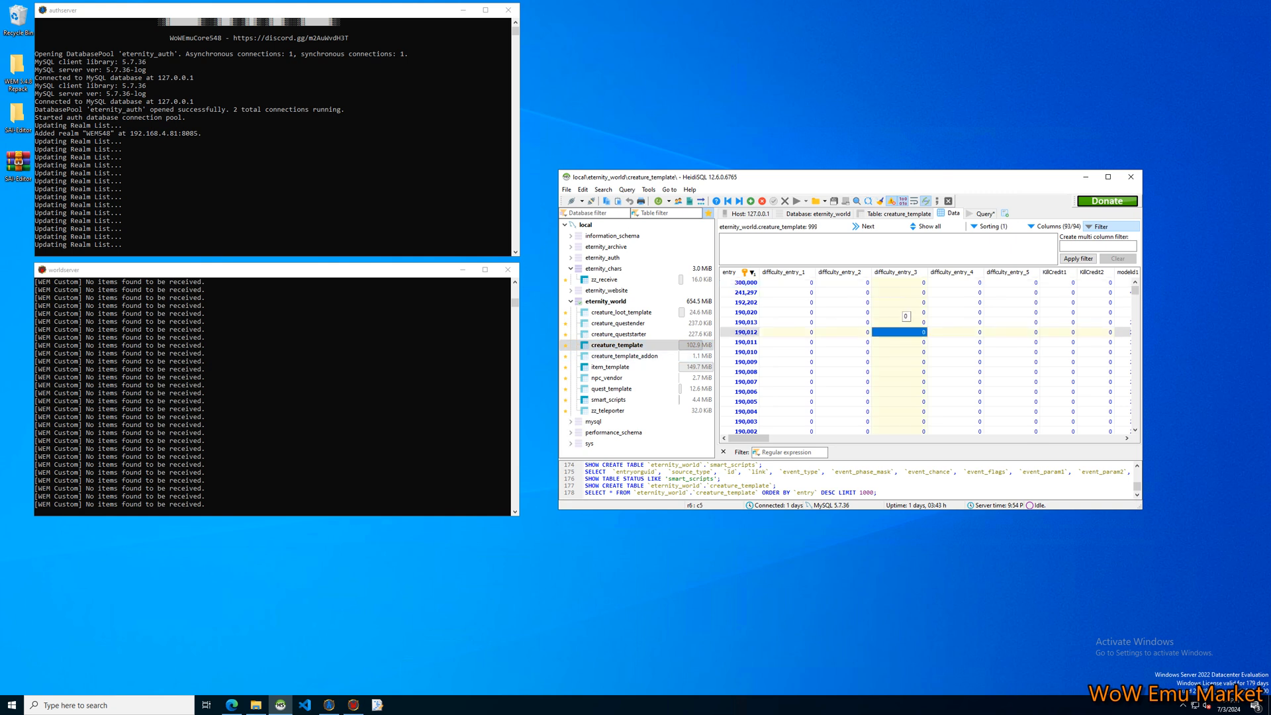
pyautogui.click(743, 282)
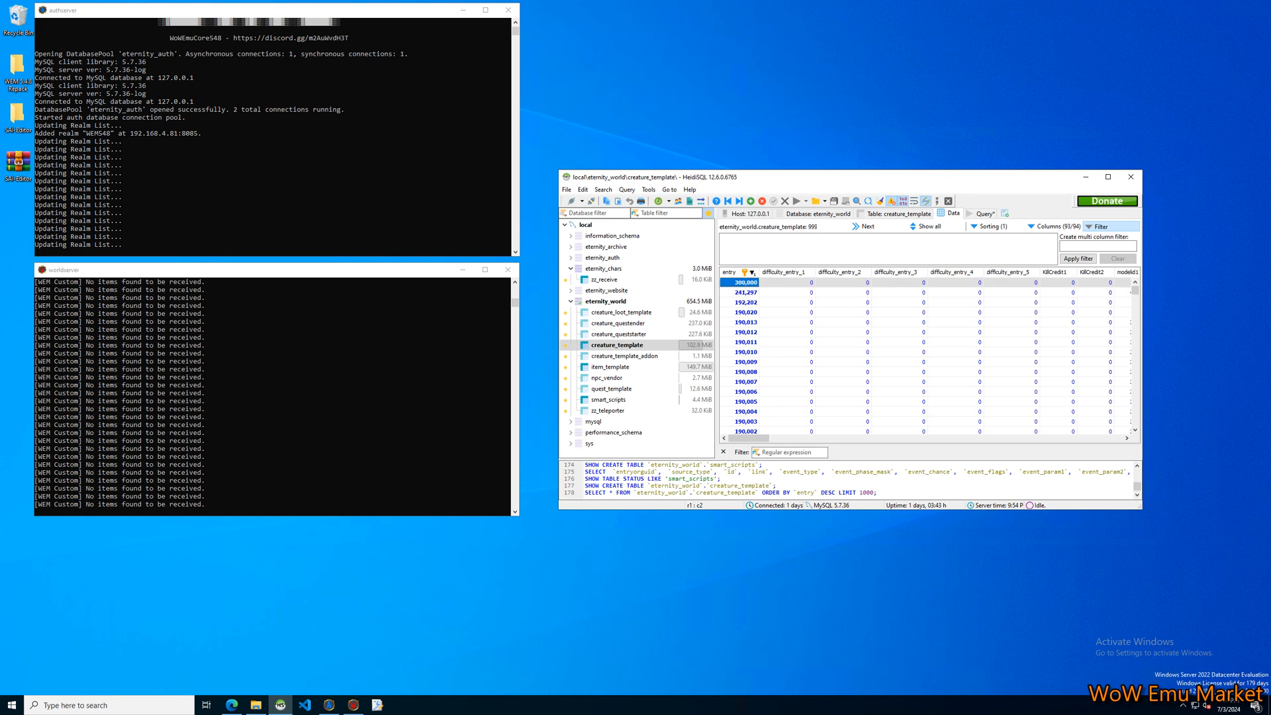
pyautogui.moveTo(751, 438)
pyautogui.mouseDown()
pyautogui.moveTo(782, 438)
pyautogui.moveTo(748, 439)
pyautogui.mouseUp()
pyautogui.click(980, 282)
pyautogui.click(792, 248)
pyautogui.write('entry BETWEEN ')
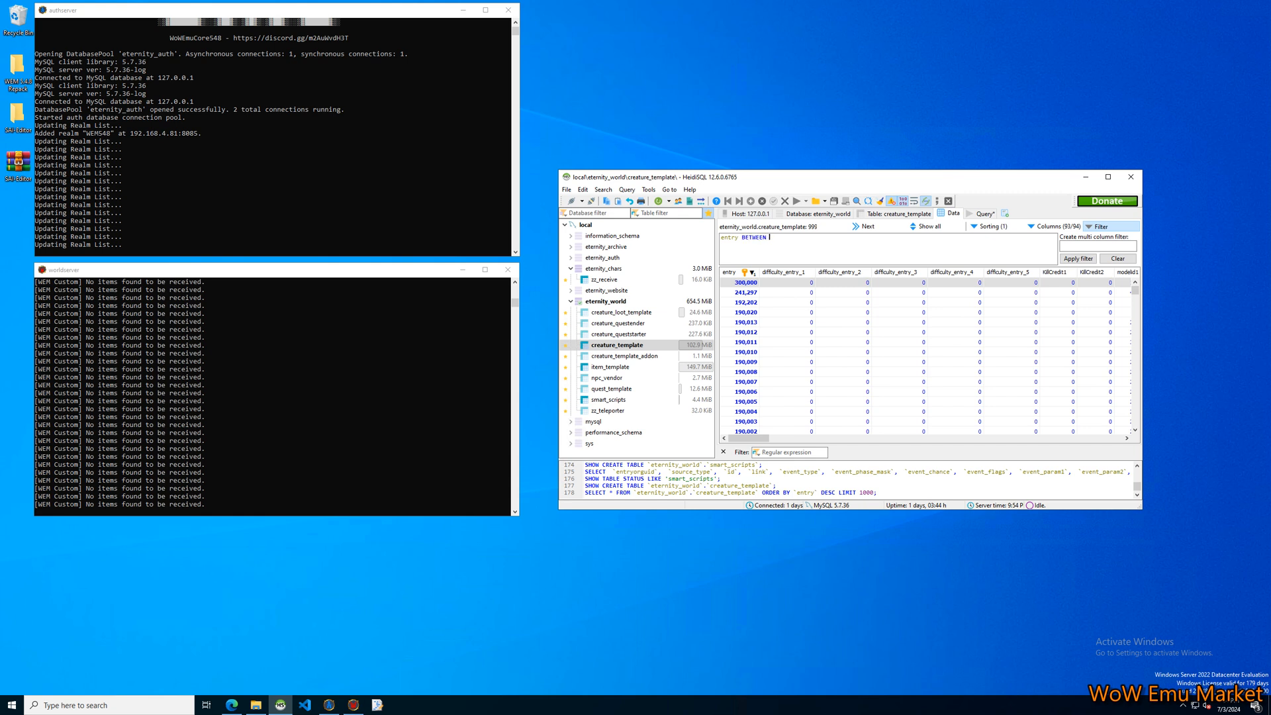
pyautogui.write('4000')
pyautogui.write('000 and 50000')
pyautogui.hotkey('ctrl', 'Return')
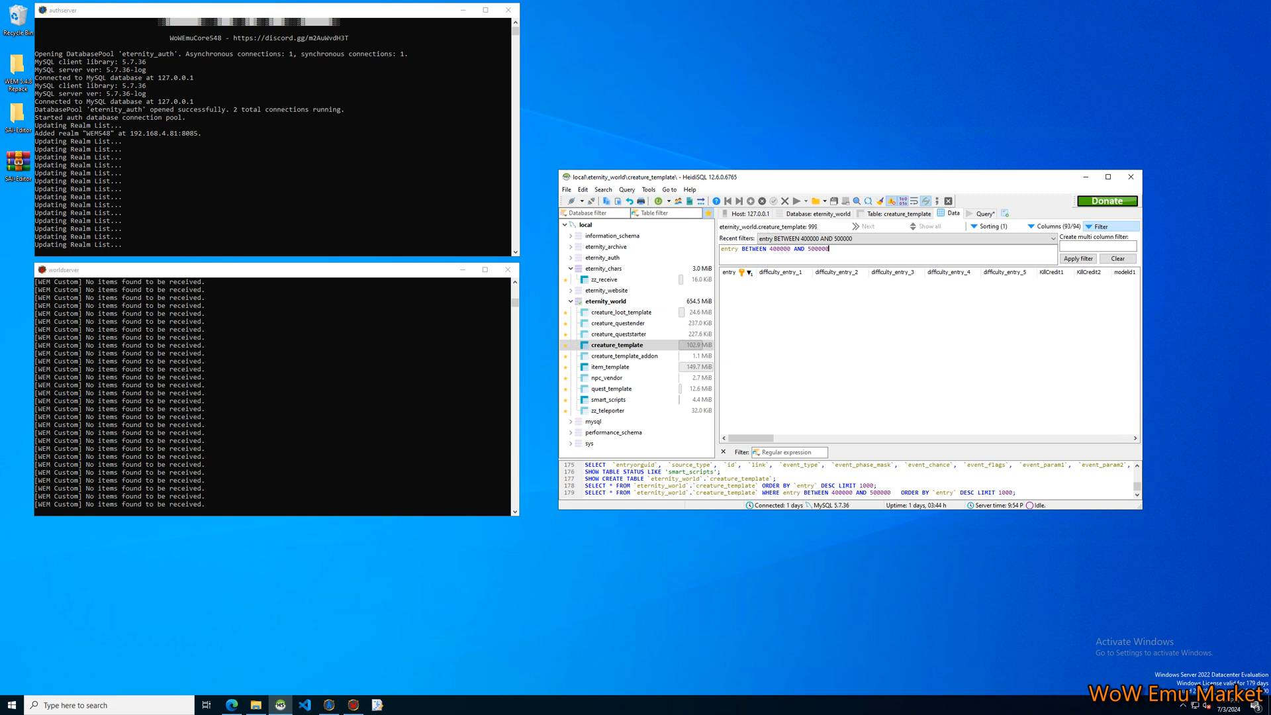
# Sort creature_template by entry in ascending order and insert a new row with entry 500000, enlarging the database window.
pyautogui.click(732, 273)
pyautogui.click(732, 273)
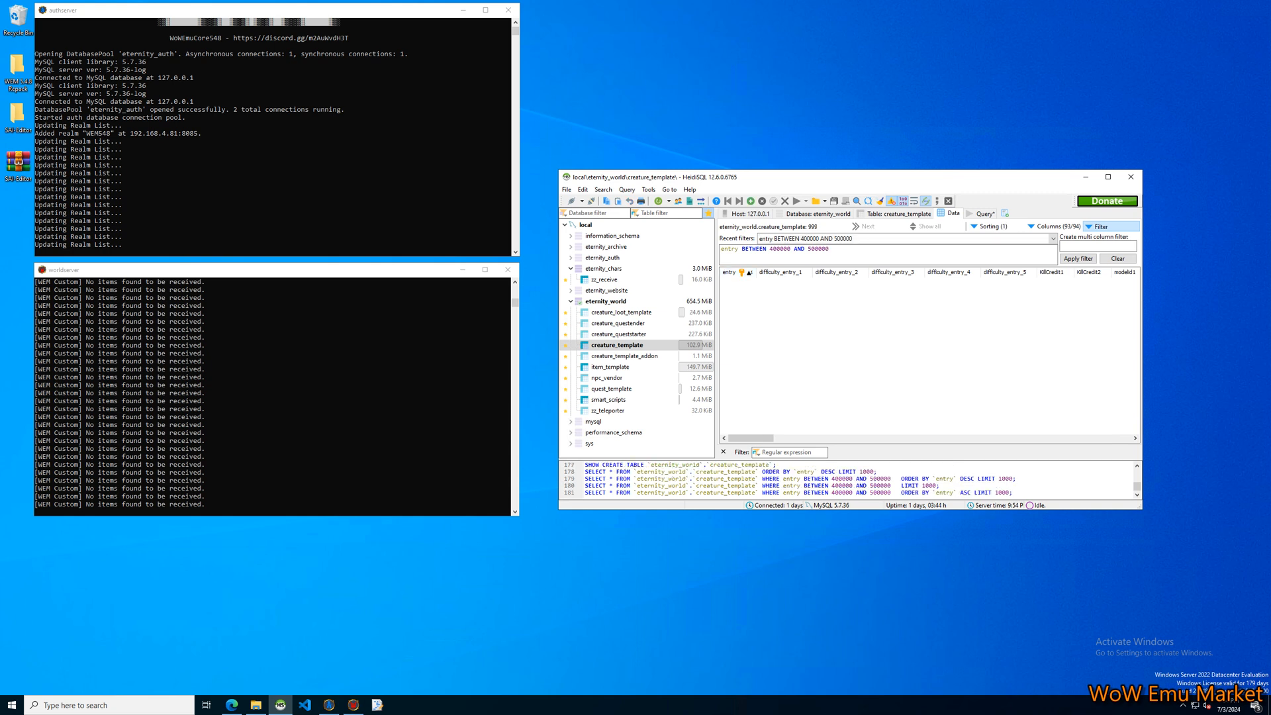
pyautogui.rightClick(749, 316)
pyautogui.click(781, 424)
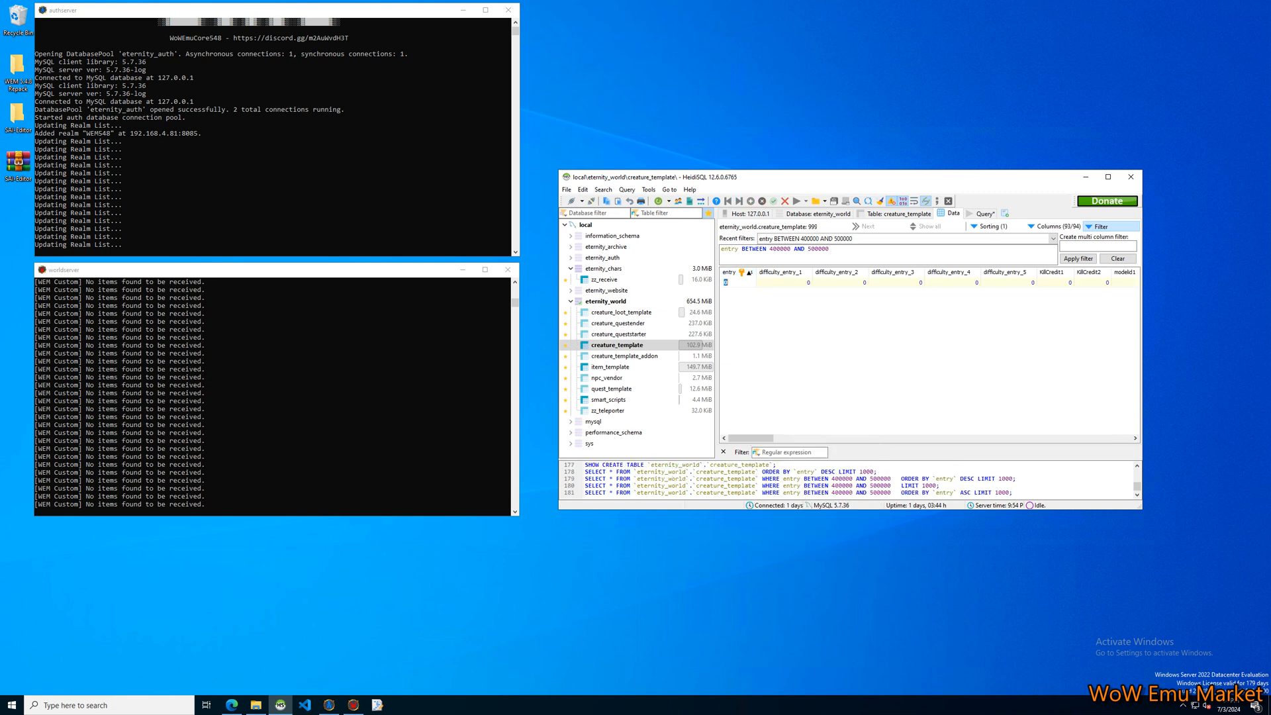
pyautogui.write('500,')
pyautogui.write('00000')
pyautogui.press('Return')
pyautogui.moveTo(1142, 509); pyautogui.dragTo(1248, 608)
pyautogui.moveTo(1034, 177); pyautogui.dragTo(1007, 158)
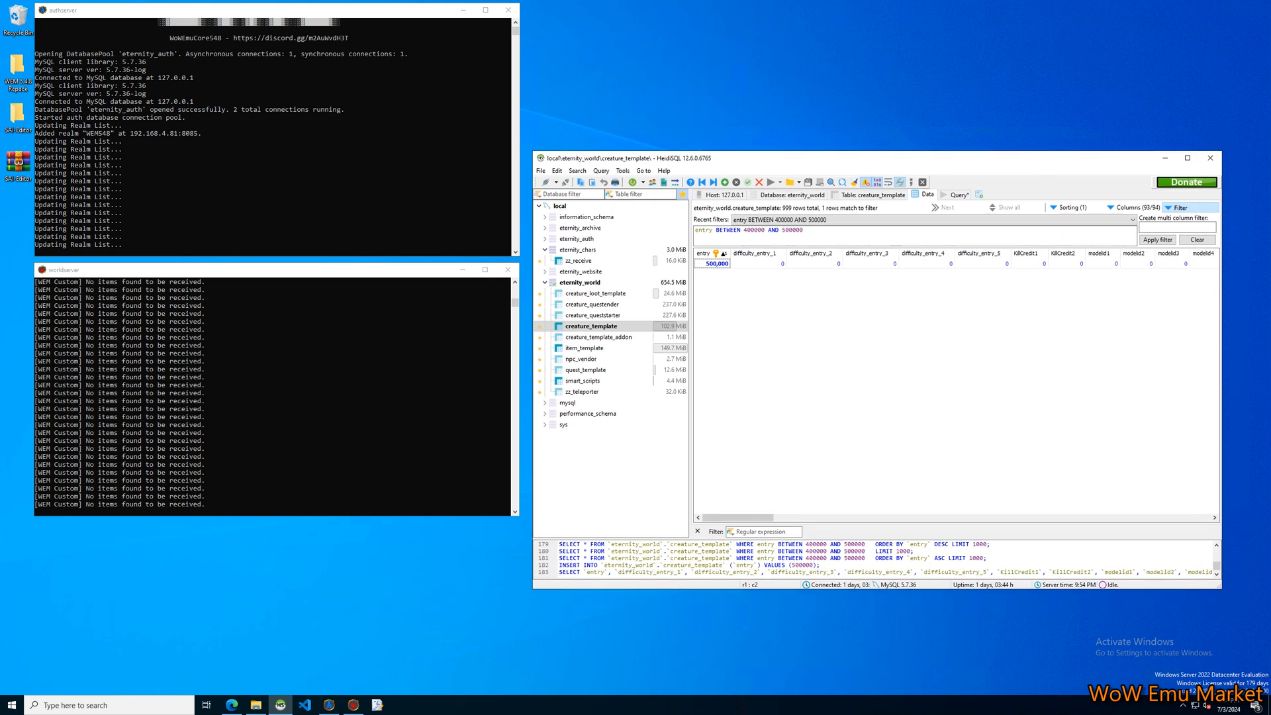
pyautogui.click(1067, 264)
pyautogui.click(984, 263)
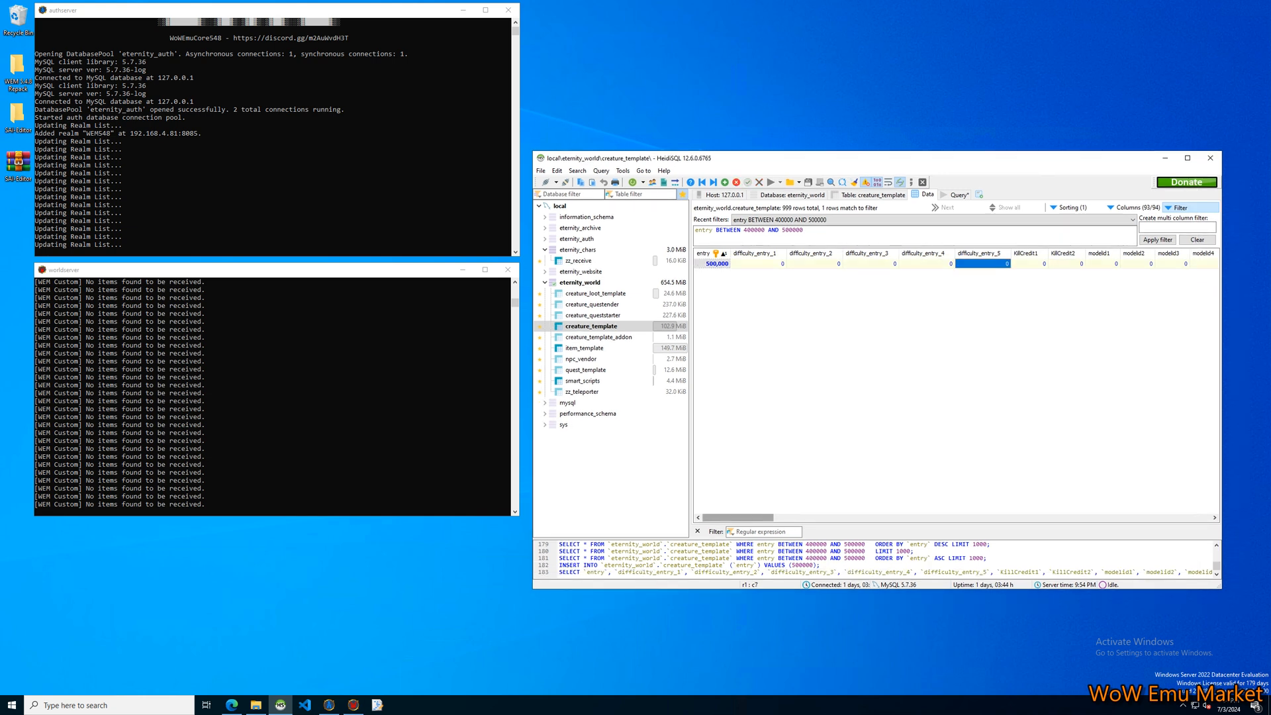
pyautogui.moveTo(743, 518)
pyautogui.mouseDown()
pyautogui.moveTo(760, 518)
pyautogui.moveTo(742, 518)
pyautogui.mouseUp()
pyautogui.rightClick(758, 253)
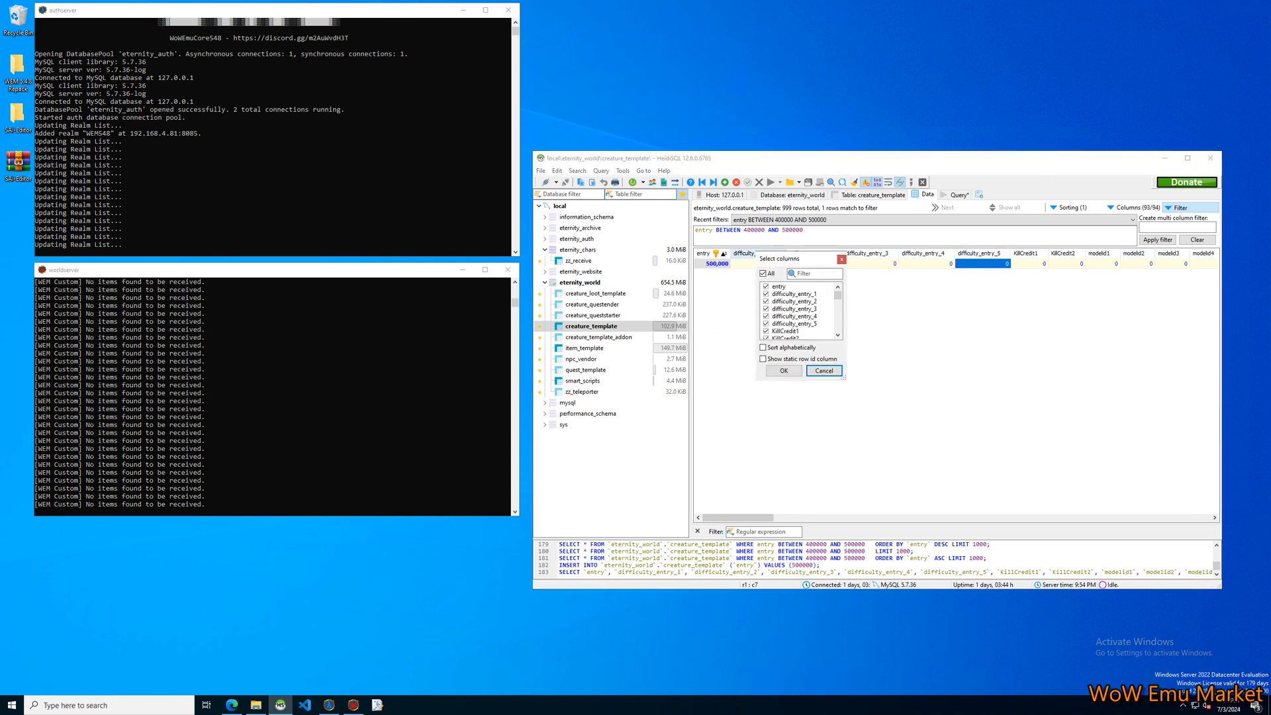
pyautogui.click(824, 371)
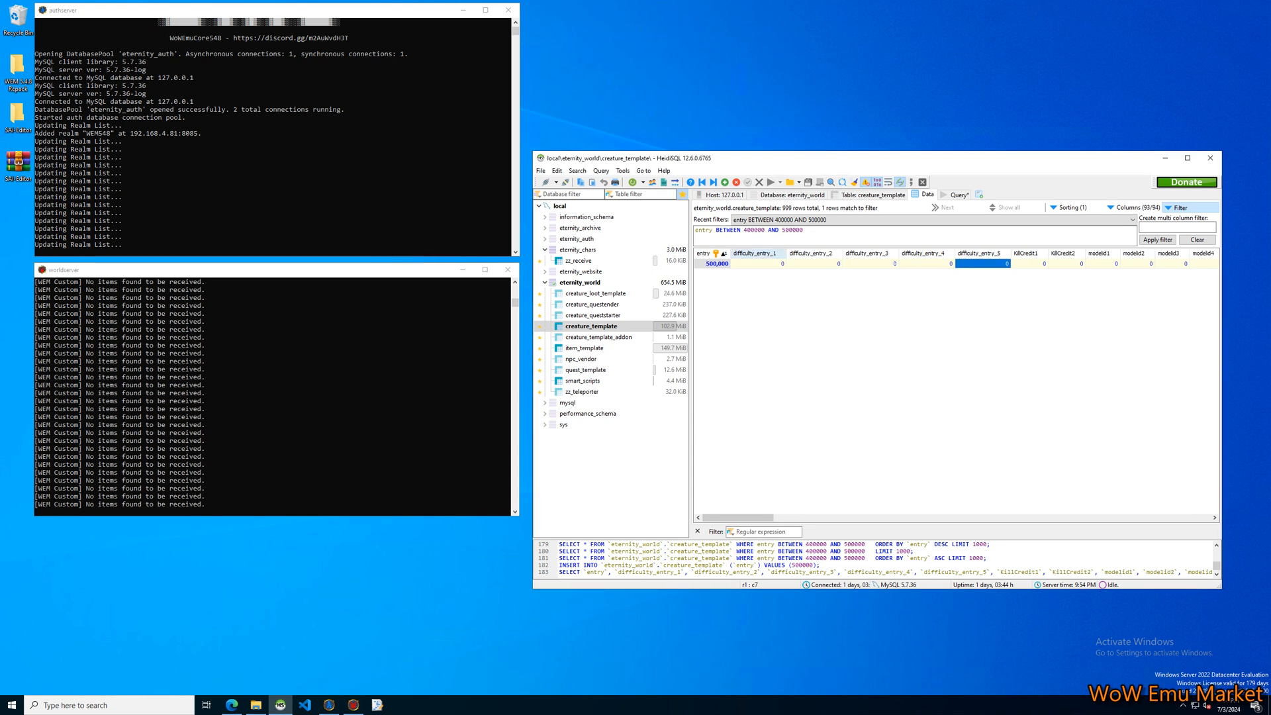
# Hide the columns difficulty_entry_1 through difficulty_entry_5 in the creature_template data grid.
pyautogui.rightClick(758, 253)
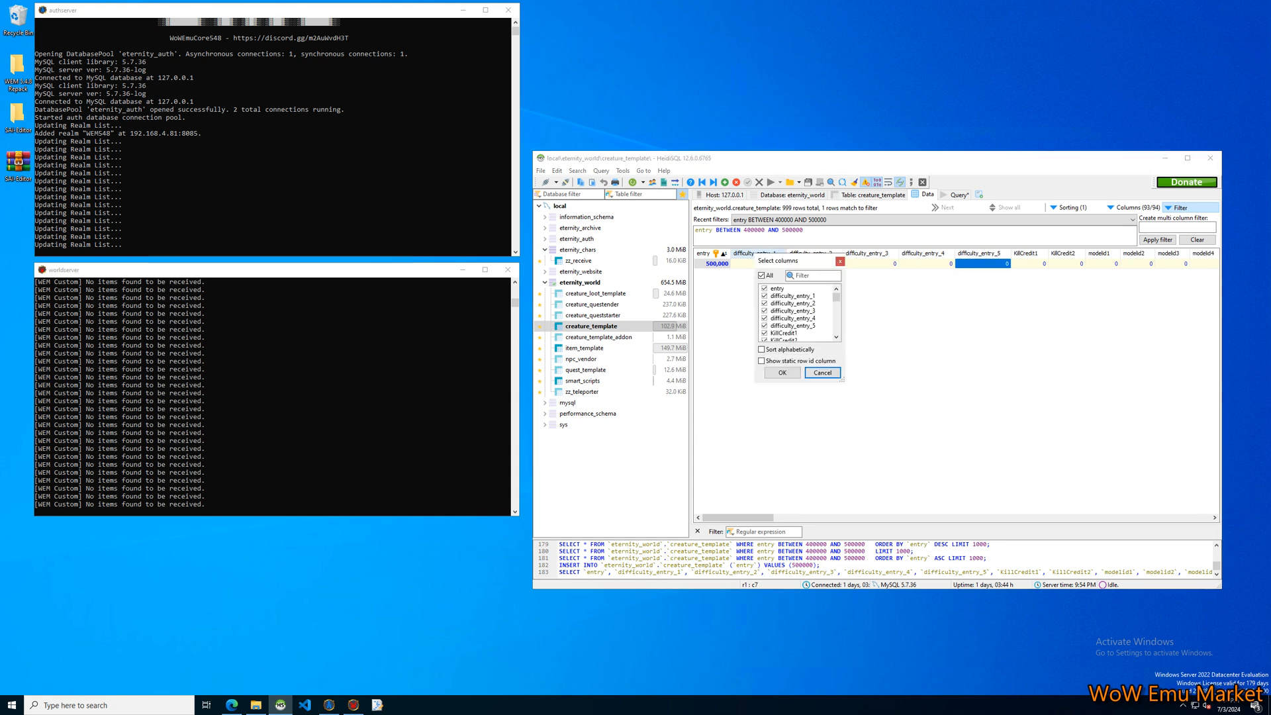
pyautogui.click(765, 296)
pyautogui.click(765, 303)
pyautogui.click(764, 311)
pyautogui.click(765, 318)
pyautogui.click(765, 325)
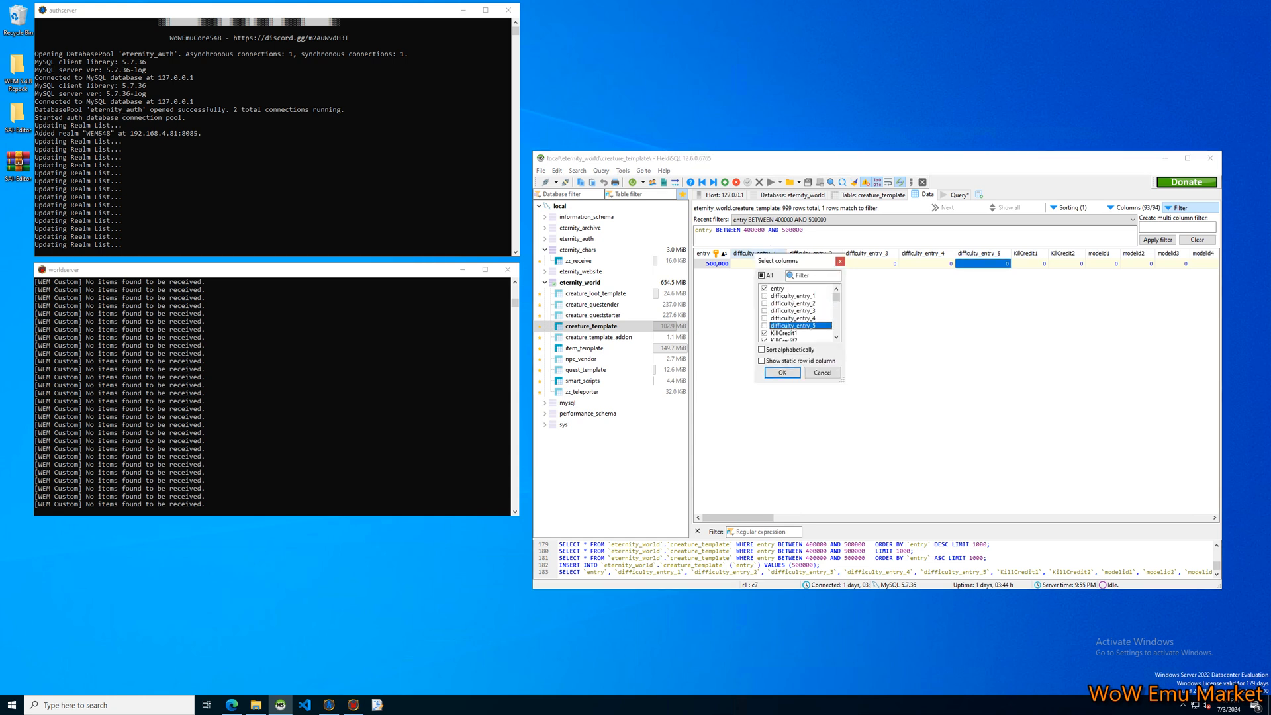
pyautogui.click(782, 373)
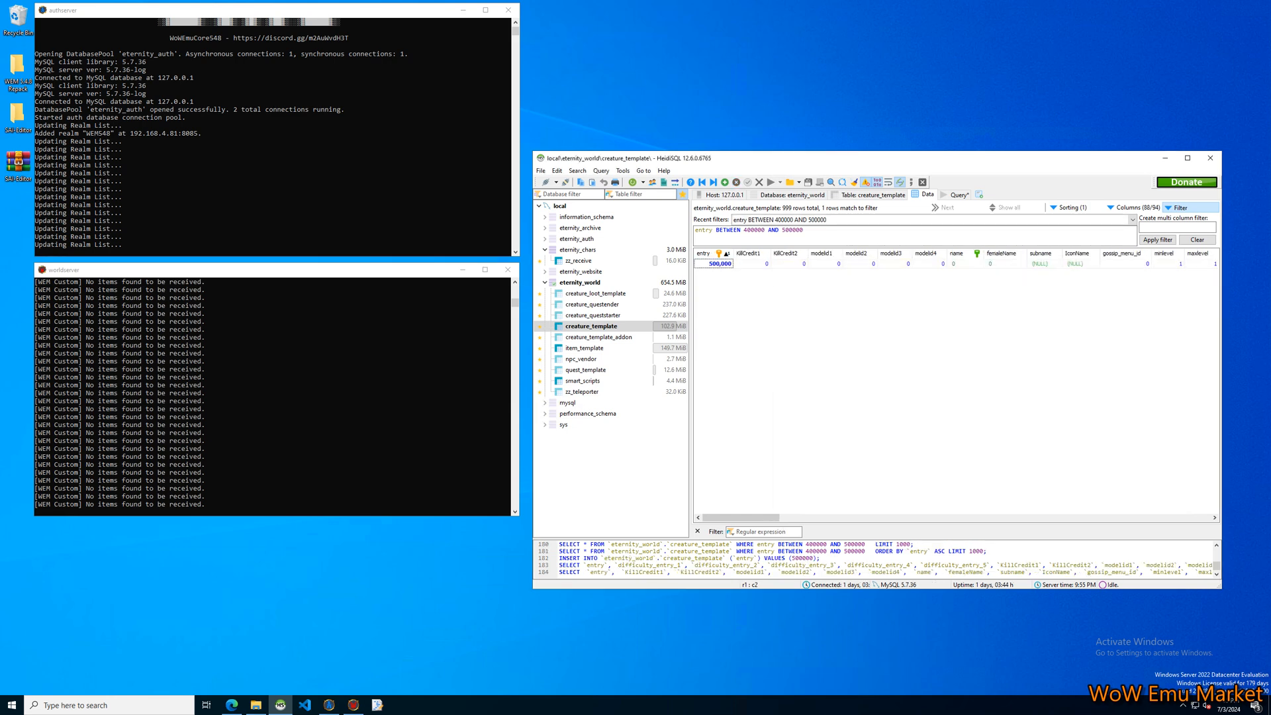
# Widen the name column and set the name of creature 500000 to "Welcome NPC".
pyautogui.click(964, 264)
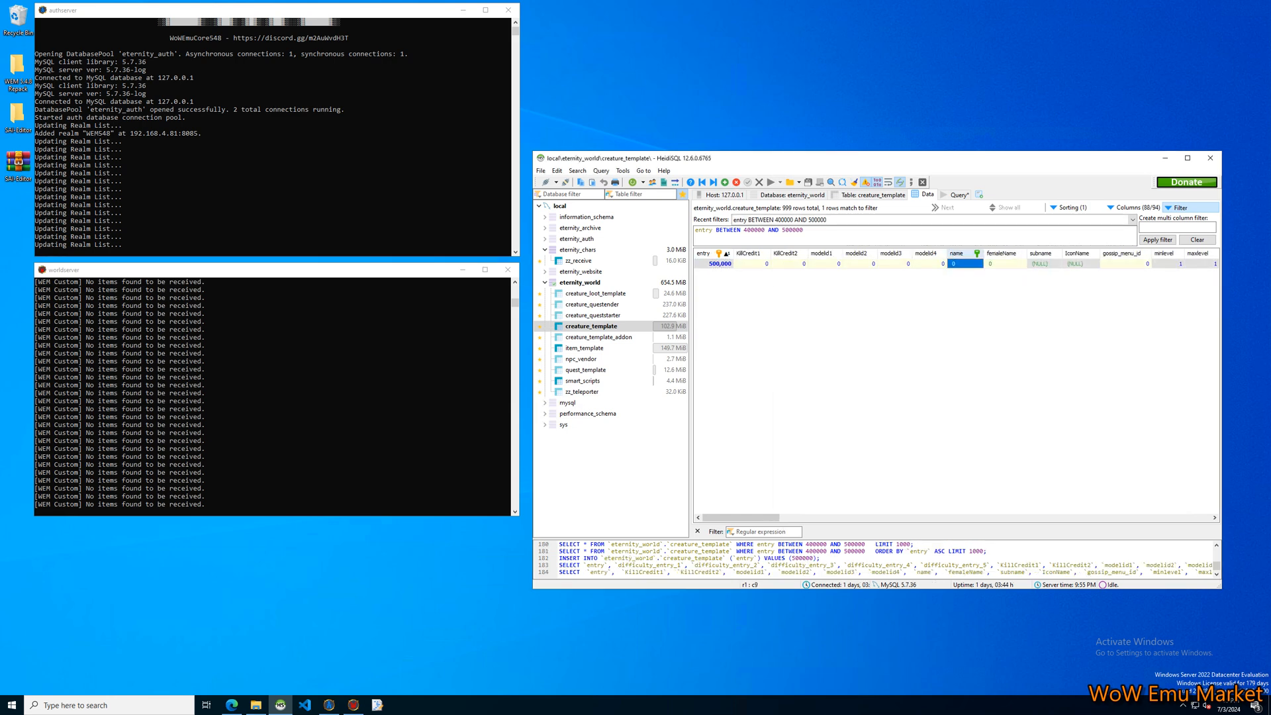
pyautogui.moveTo(984, 253); pyautogui.dragTo(1029, 253)
pyautogui.click(993, 264)
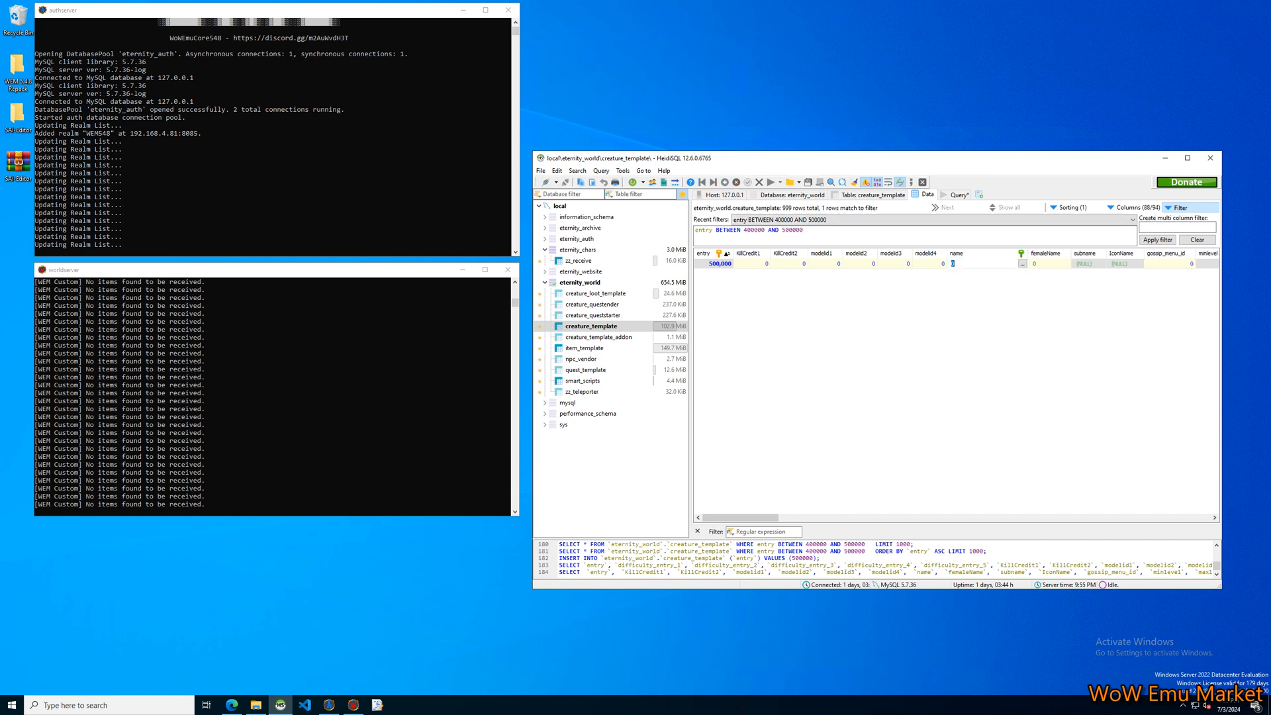
pyautogui.write('Welcome NPC')
pyautogui.click(986, 298)
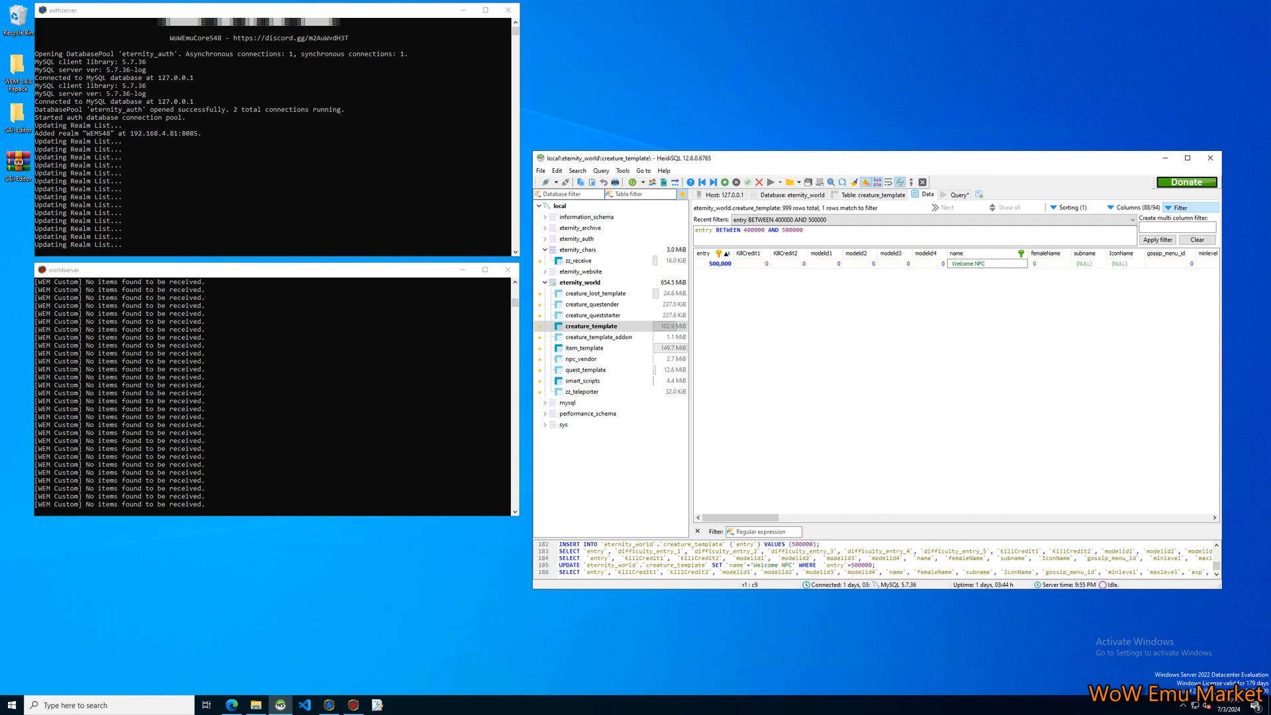
# Copy the new creature's name, "Welcome NPC", into its femaleName field.
pyautogui.click(980, 264)
pyautogui.hotkey('ctrl', 'c')
pyautogui.click(1049, 263)
pyautogui.hotkey('ctrl', 'v')
pyautogui.click(1046, 298)
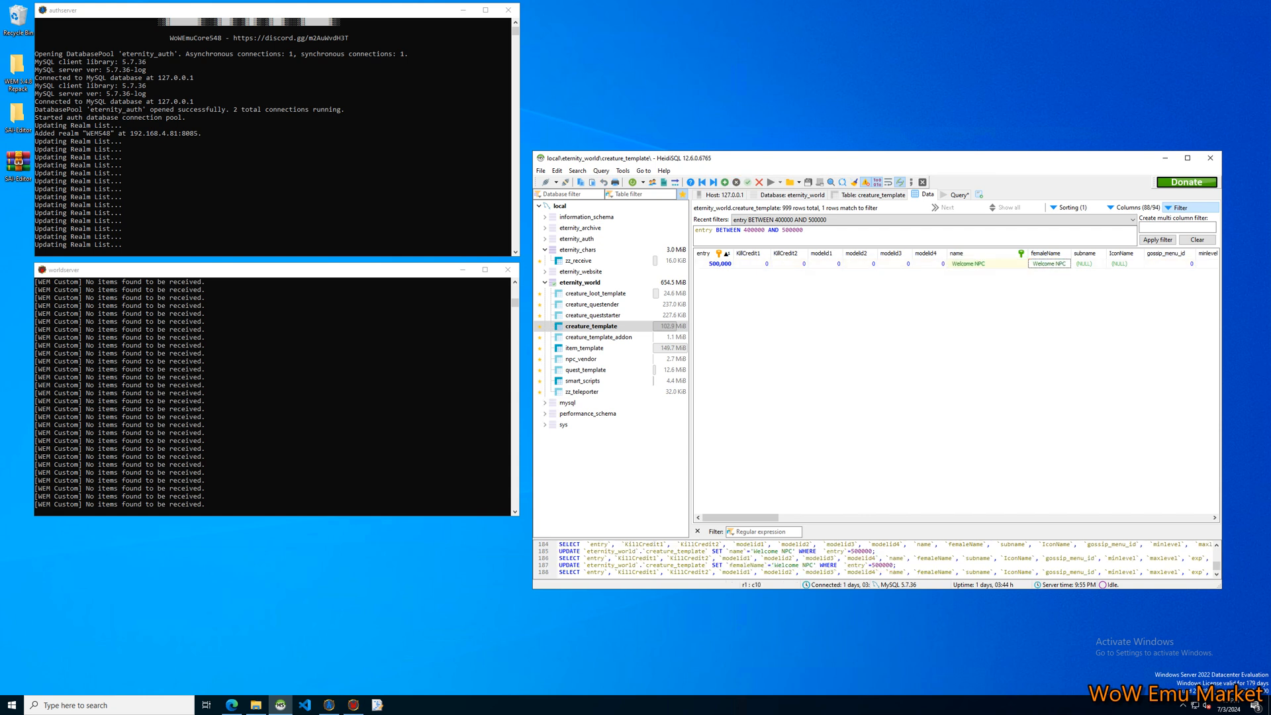
# Set the subname of creature 500000 to "WoW Emulation Market".
pyautogui.doubleClick(1084, 264)
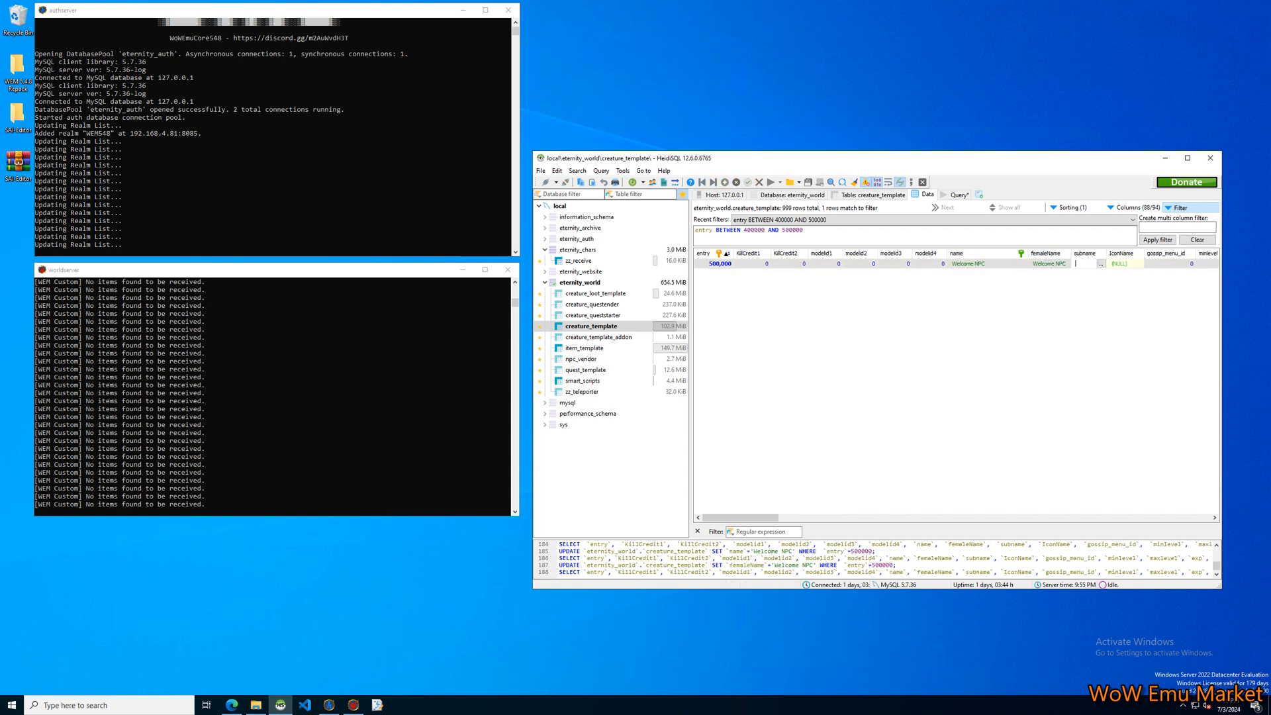
pyautogui.write('WoW')
pyautogui.write(' Emu Market')
pyautogui.write('lation M')
pyautogui.press('Return')
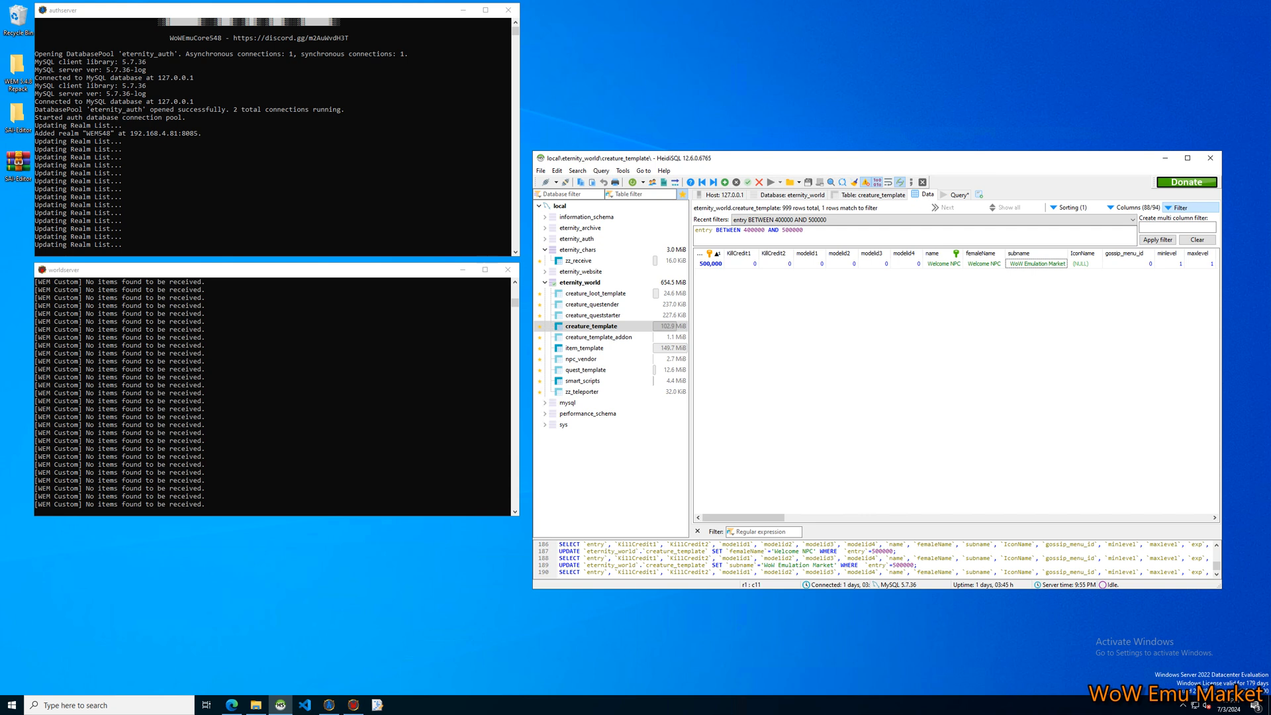
pyautogui.click(741, 264)
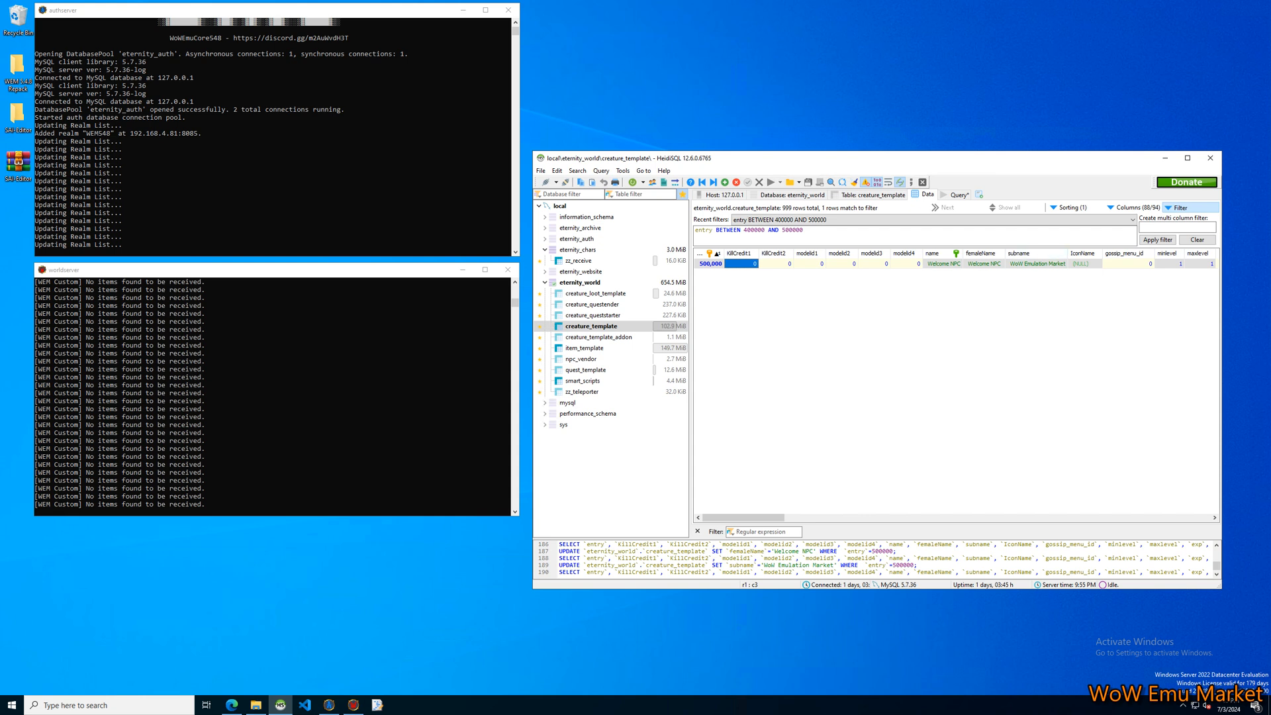
pyautogui.click(1019, 318)
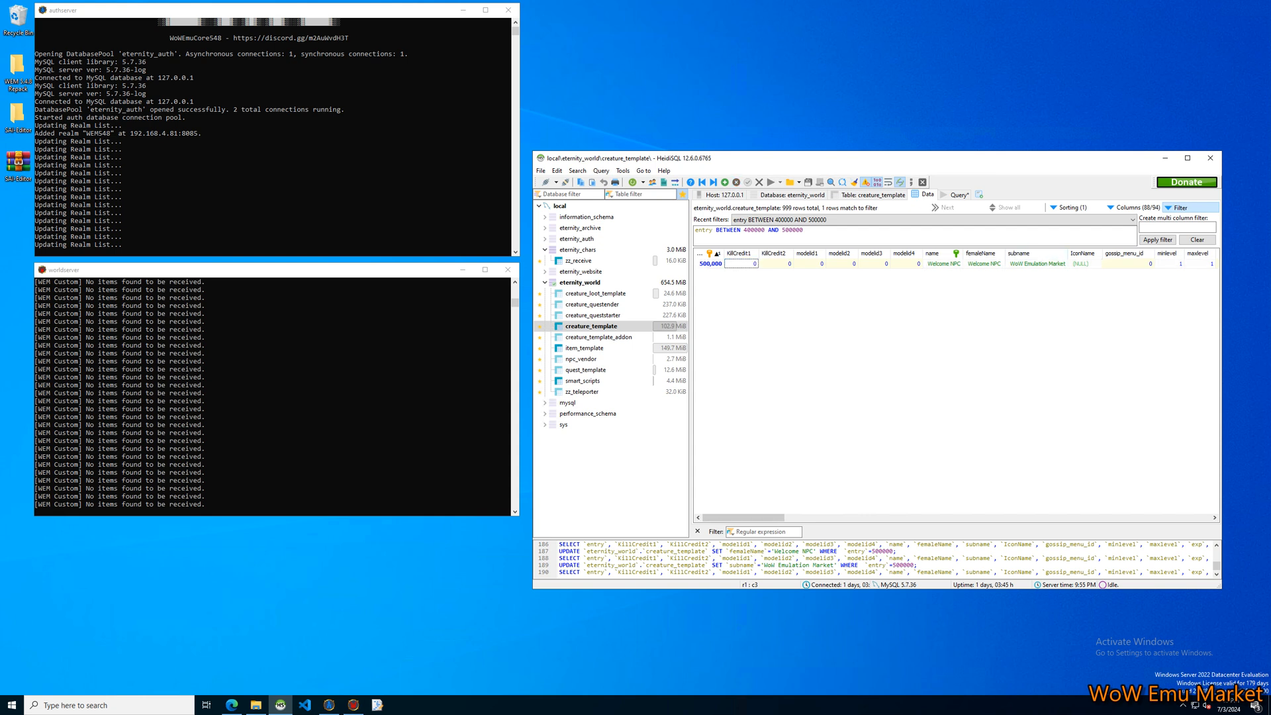
pyautogui.click(810, 264)
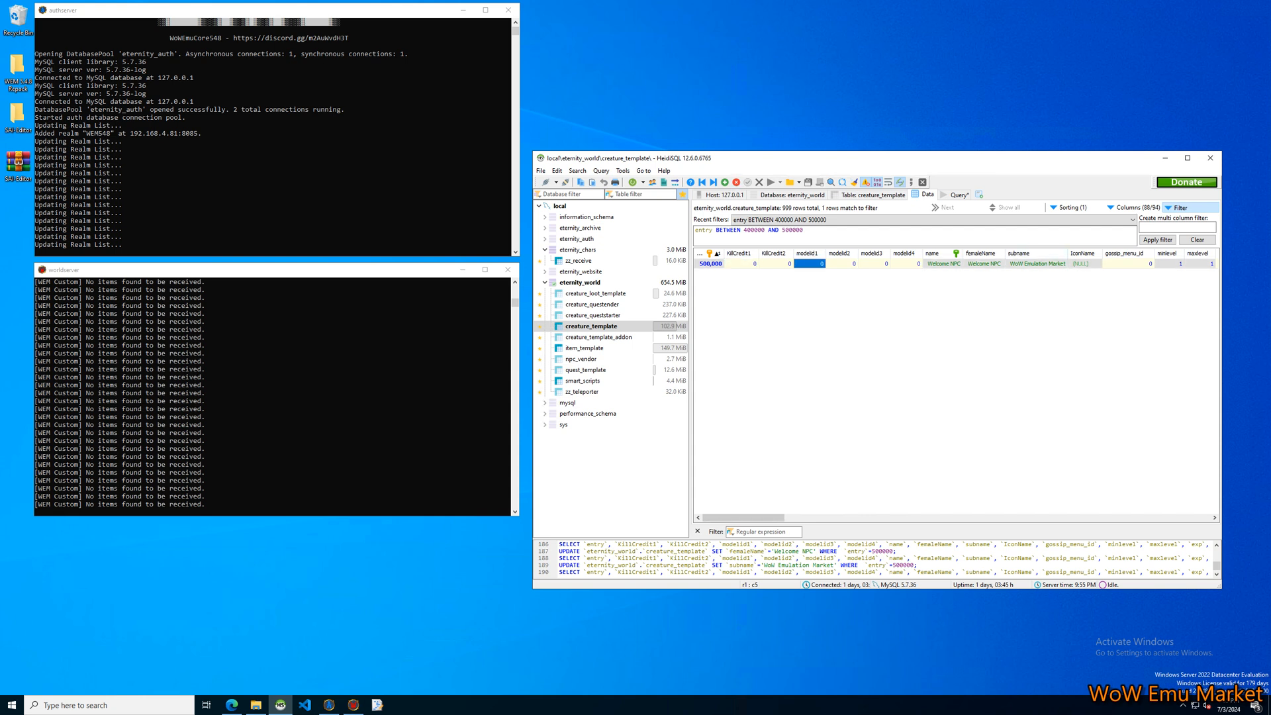
# Start a new SQL query with SELECT CONCAT('.mor ', ), leaving the second CONCAT argument empty.
pyautogui.hotkey('ctrl', 't')
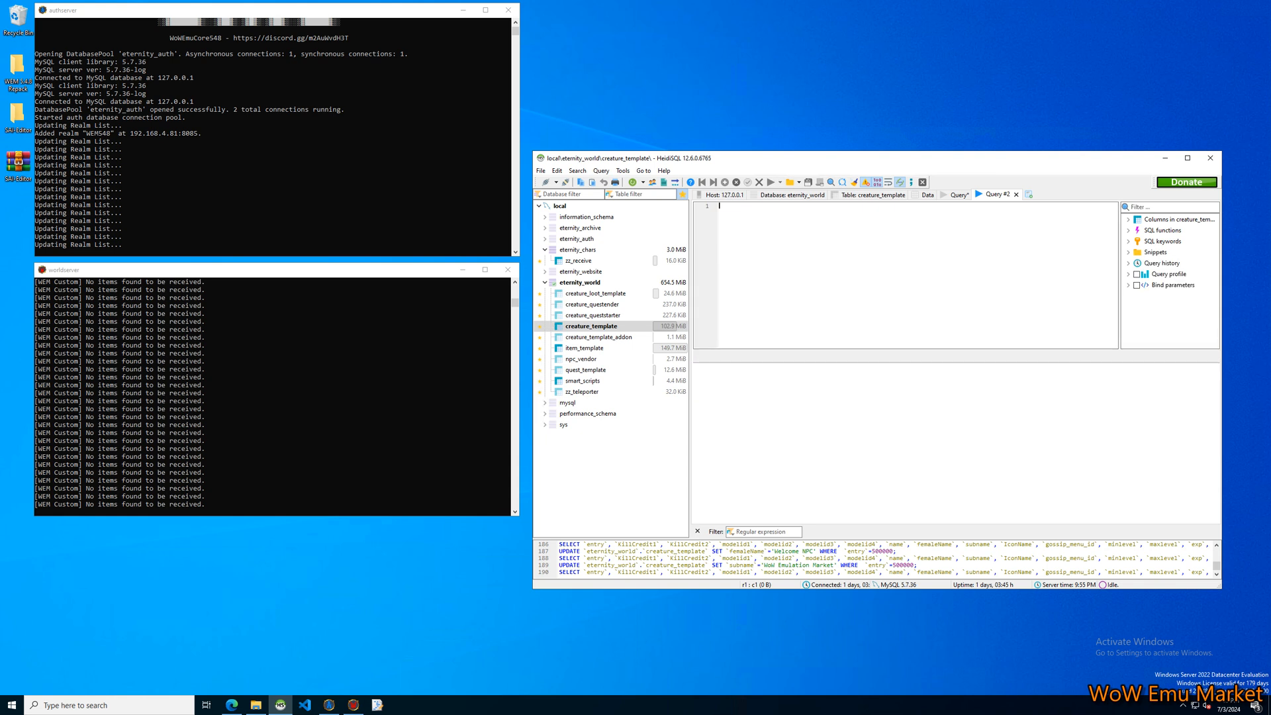
pyautogui.write('select')
pyautogui.write("concat('.mor ', ) from creature_model_info cmi")
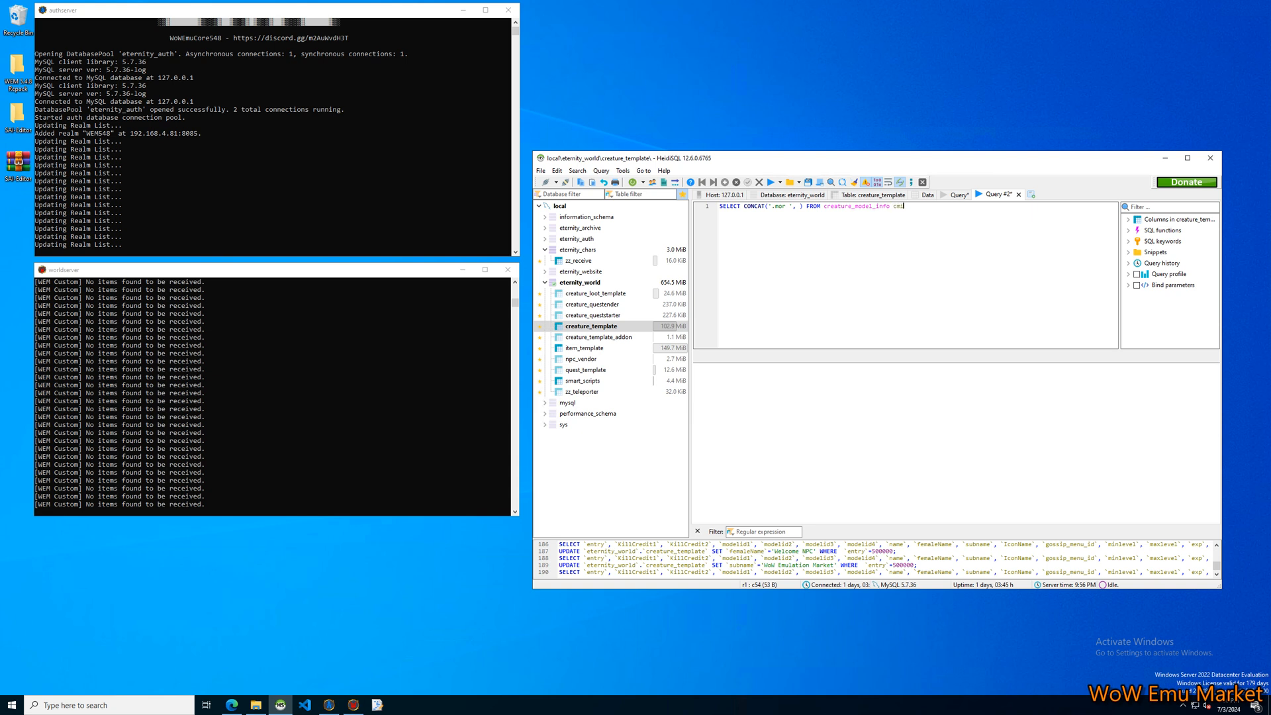
pyautogui.write(' order by re')
# Complete the query with FROM creature_model_info cmi ORDER BY RAND() LIMIT 10;.
pyautogui.press('BackSpace')
pyautogui.write('() limit')
# Add cmi.modelid as the second CONCAT argument and as a separate selected column, and run the query.
pyautogui.click(803, 206)
pyautogui.write('cmi.')
pyautogui.press('Return')
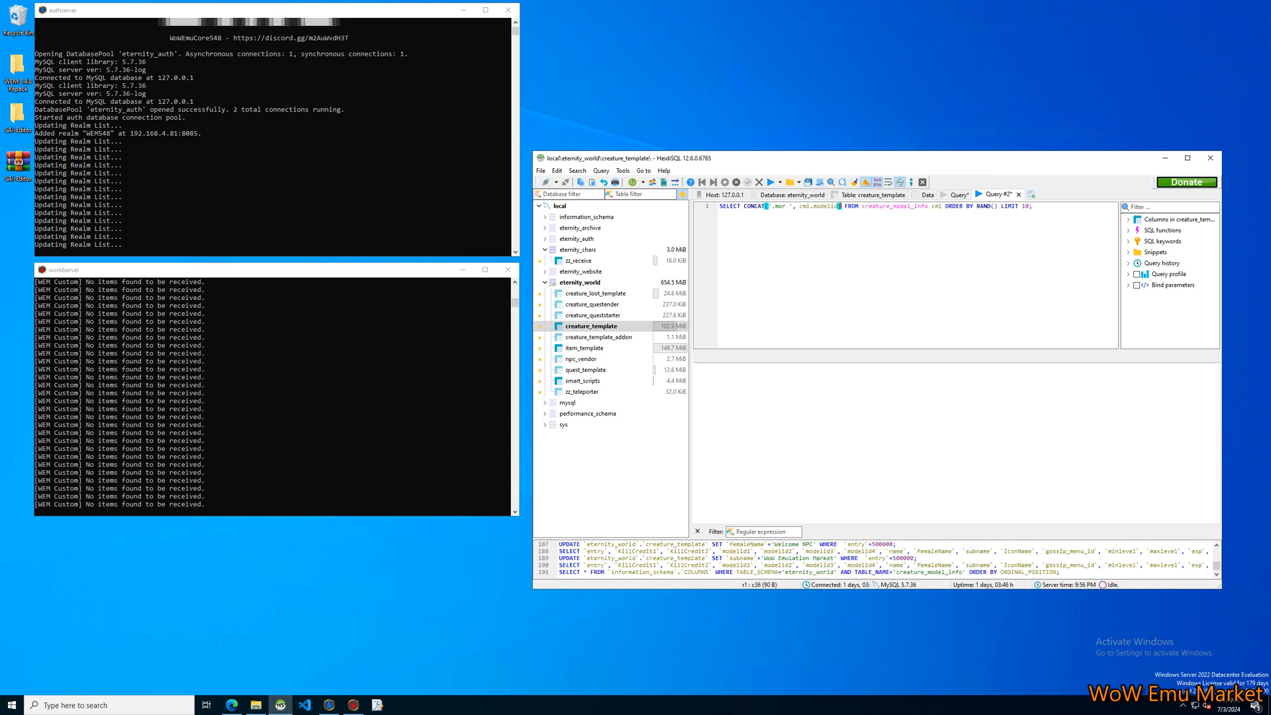
pyautogui.write(',')
pyautogui.moveTo(799, 206); pyautogui.dragTo(838, 206)
pyautogui.hotkey('ctrl', 'c')
pyautogui.click(848, 206)
pyautogui.hotkey('ctrl', 'v')
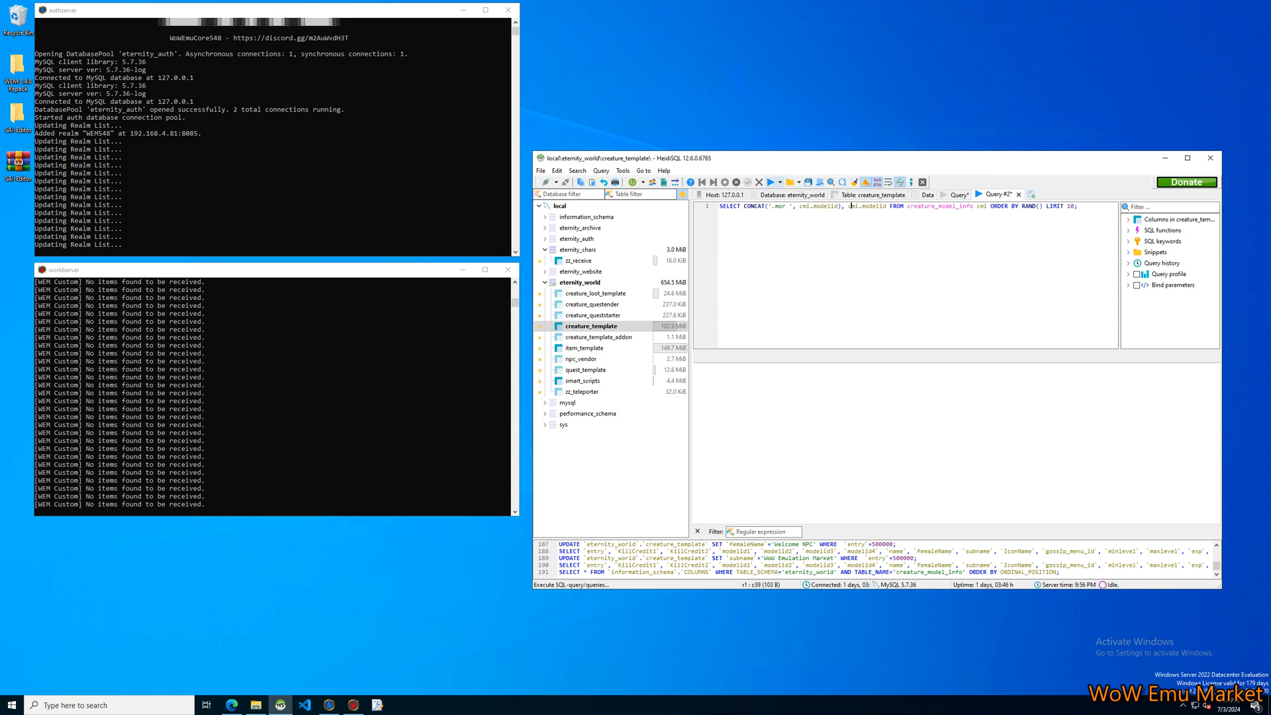
pyautogui.click(770, 183)
# Examine the generated .mor commands and matching model IDs in the query results, selecting model ID 11,662.
pyautogui.click(801, 206)
pyautogui.click(729, 379)
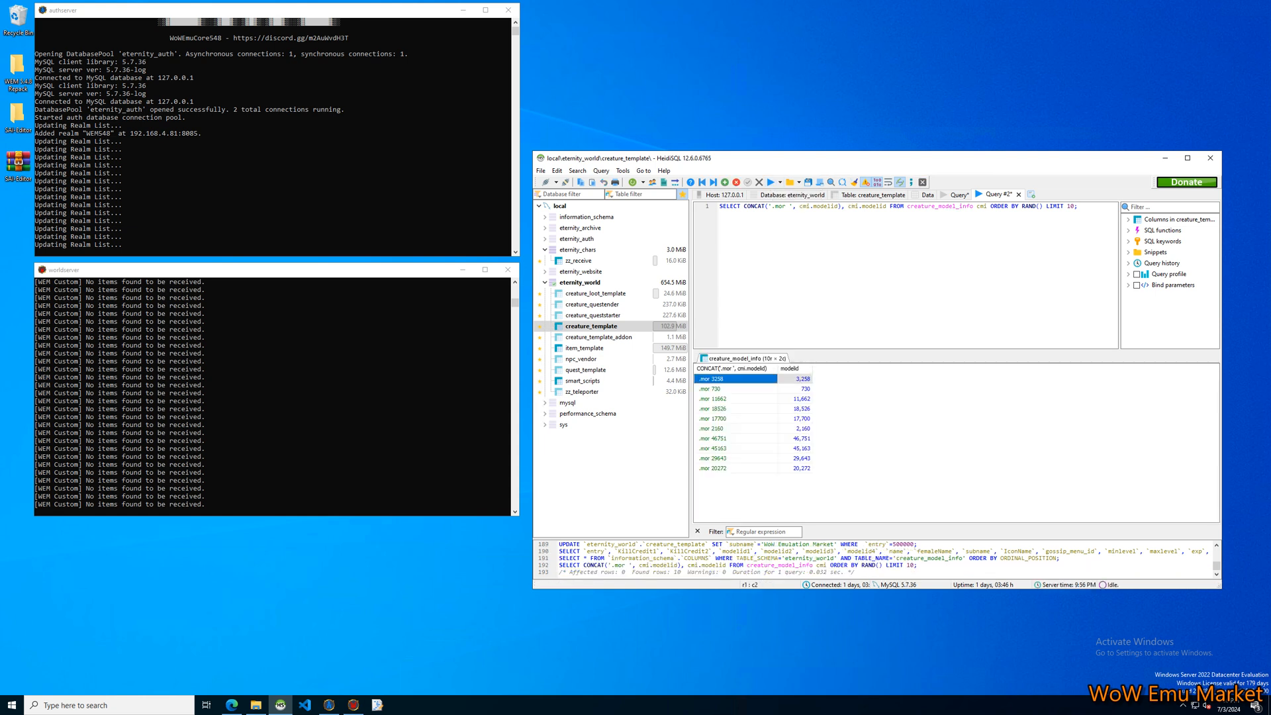
pyautogui.click(729, 399)
pyautogui.click(728, 429)
pyautogui.click(729, 380)
pyautogui.click(881, 424)
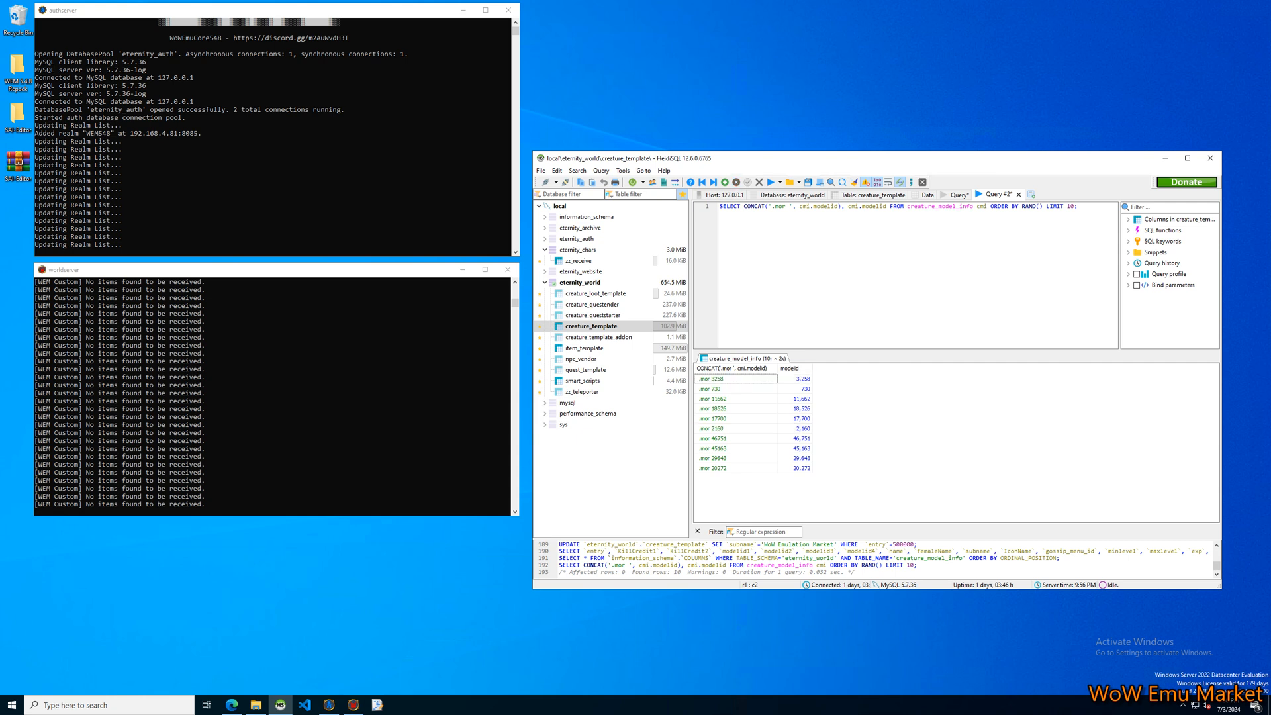
pyautogui.click(798, 399)
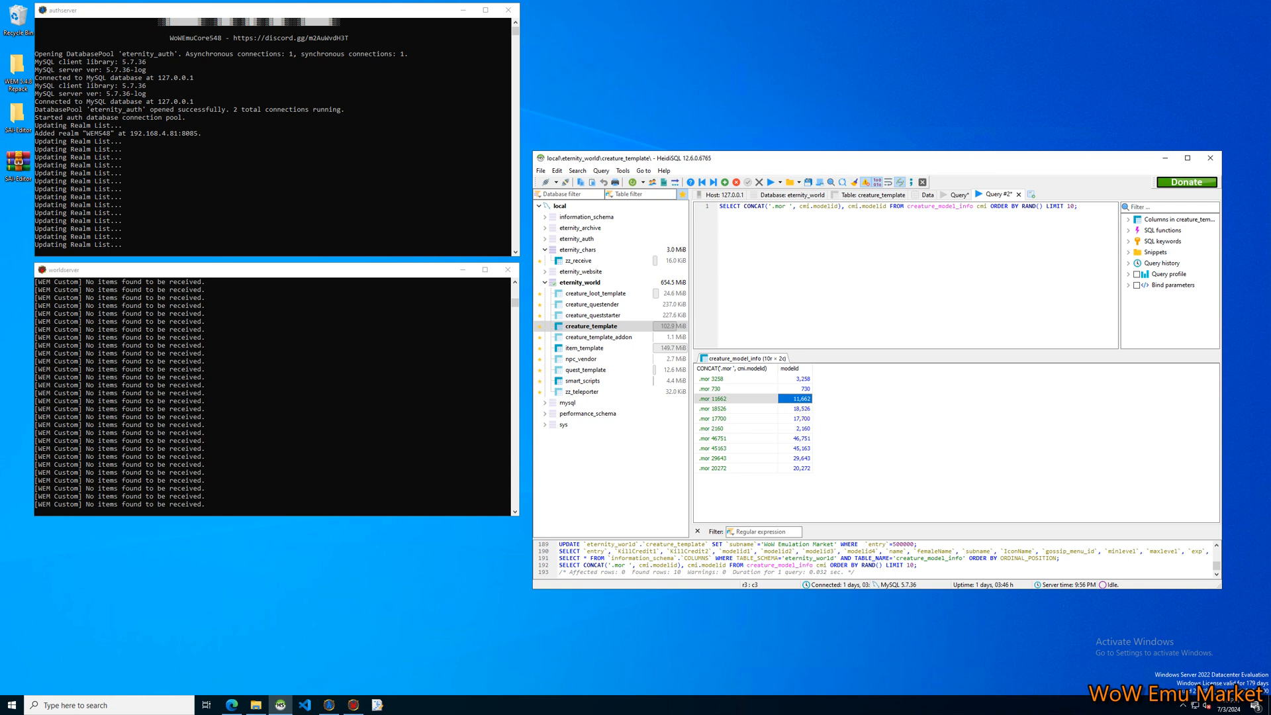
pyautogui.doubleClick(1072, 207)
pyautogui.click(954, 430)
pyautogui.moveTo(861, 158)
pyautogui.mouseDown()
pyautogui.moveTo(819, 158)
pyautogui.moveTo(852, 155)
pyautogui.mouseUp()
pyautogui.click(940, 202)
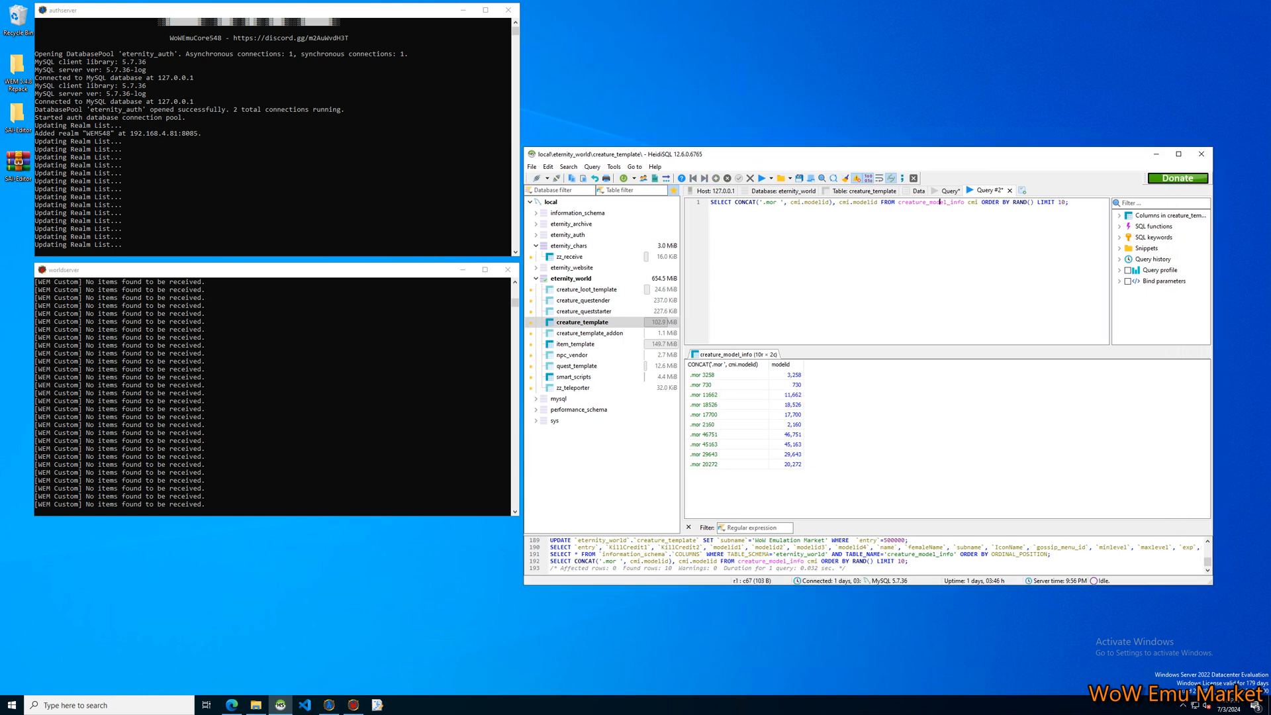
pyautogui.click(947, 423)
pyautogui.click(718, 395)
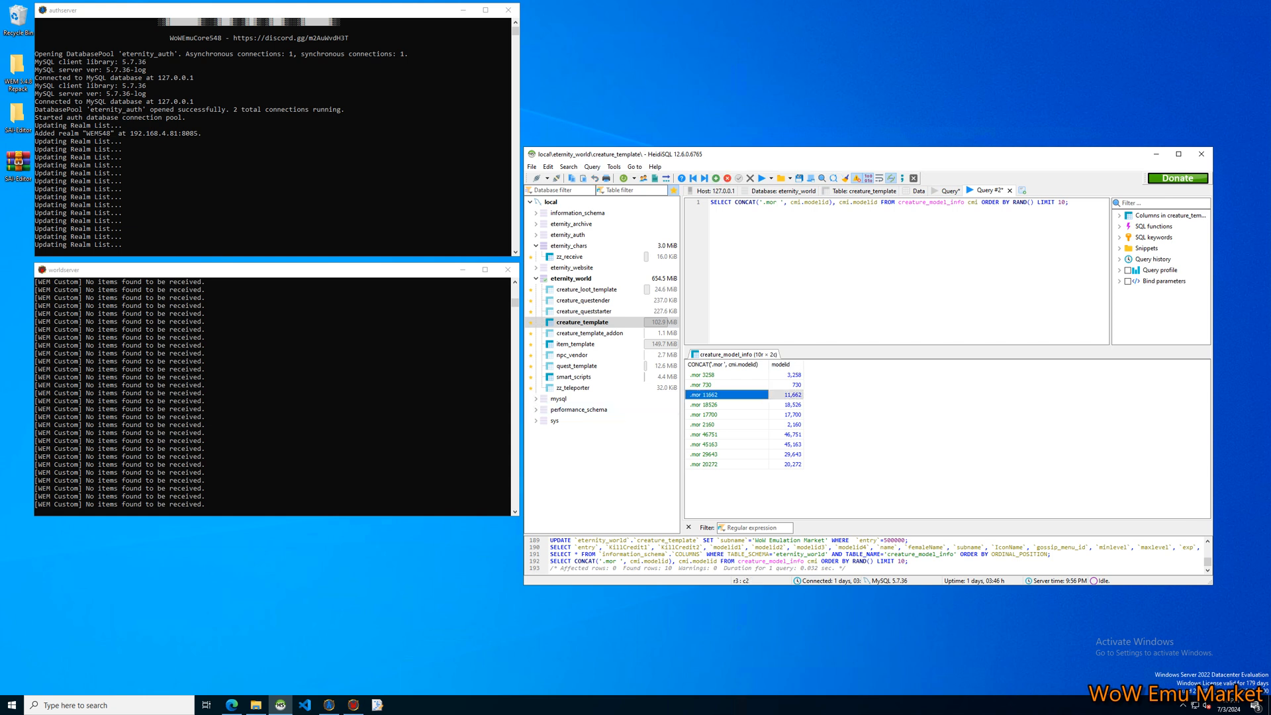
pyautogui.click(786, 395)
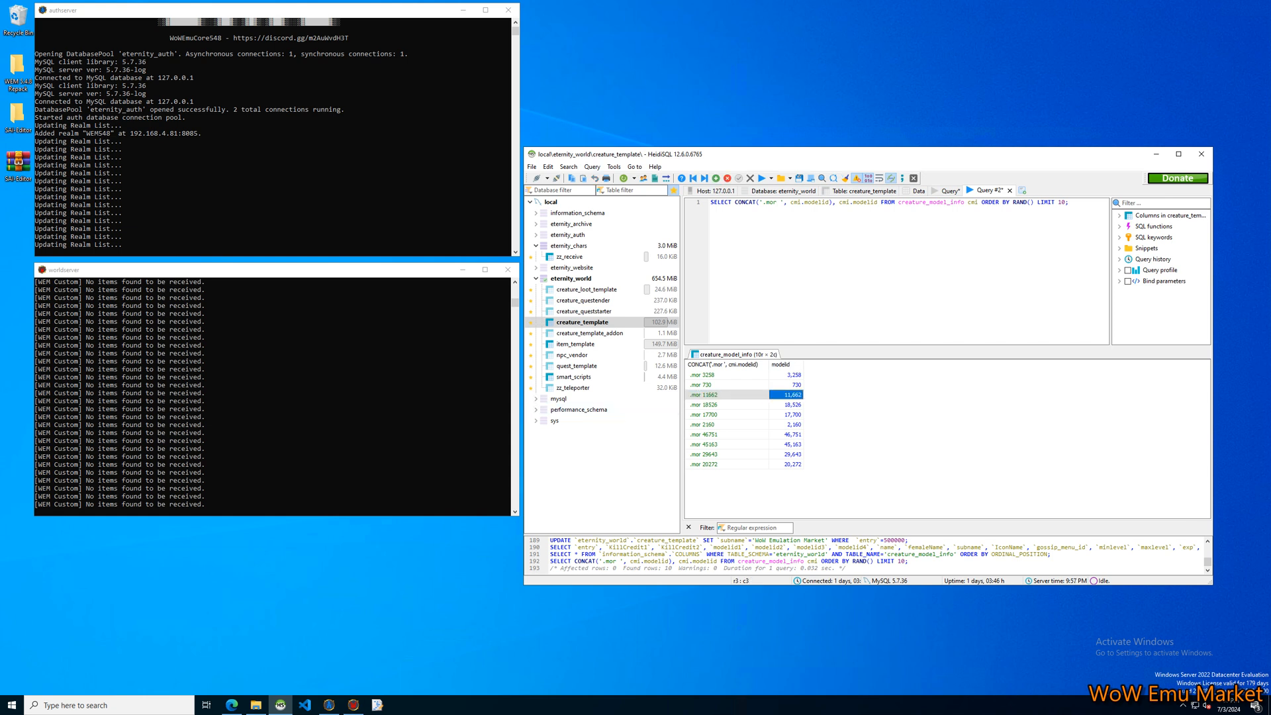
# Set modelid1 of the Welcome NPC row in creature_template to 11662 and save the change.
pyautogui.click(918, 191)
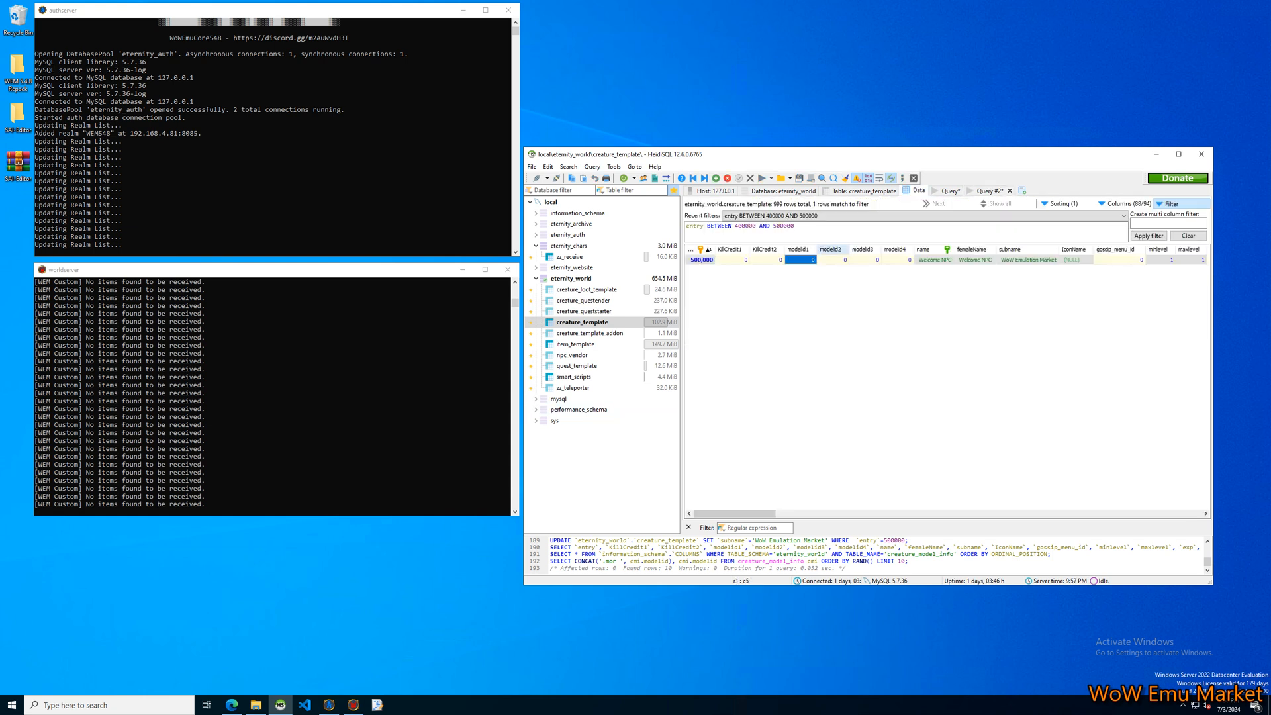
pyautogui.click(821, 311)
pyautogui.click(801, 259)
pyautogui.write('11,662')
pyautogui.click(821, 311)
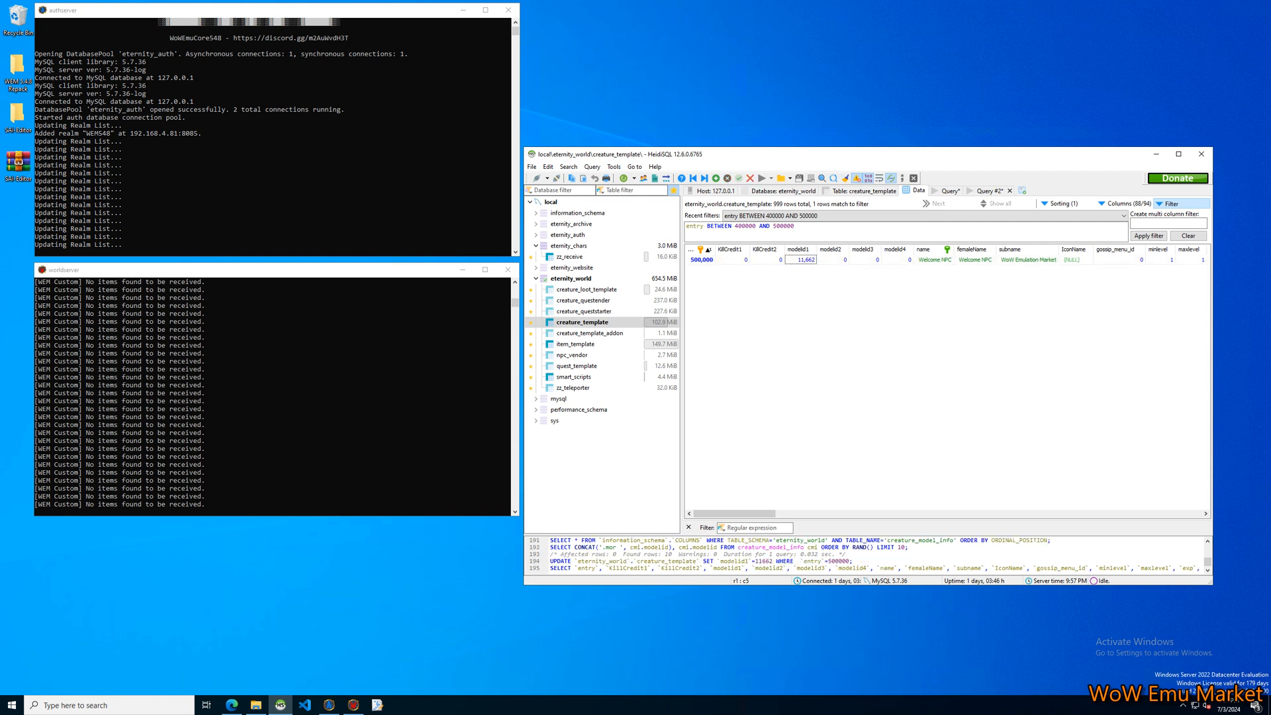
# Set the Welcome NPC's minlevel and maxlevel both to 90 and save the row.
pyautogui.moveTo(734, 514); pyautogui.dragTo(759, 514)
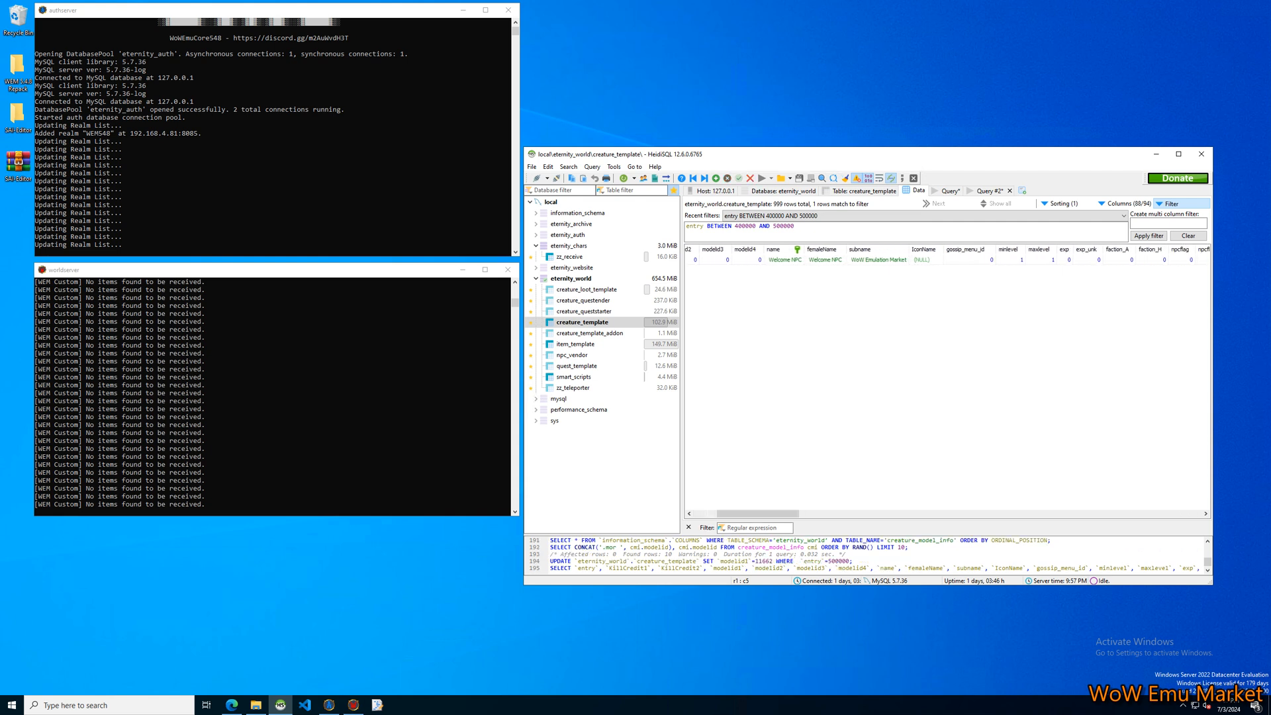
pyautogui.doubleClick(1012, 259)
pyautogui.write('90')
pyautogui.press('Tab')
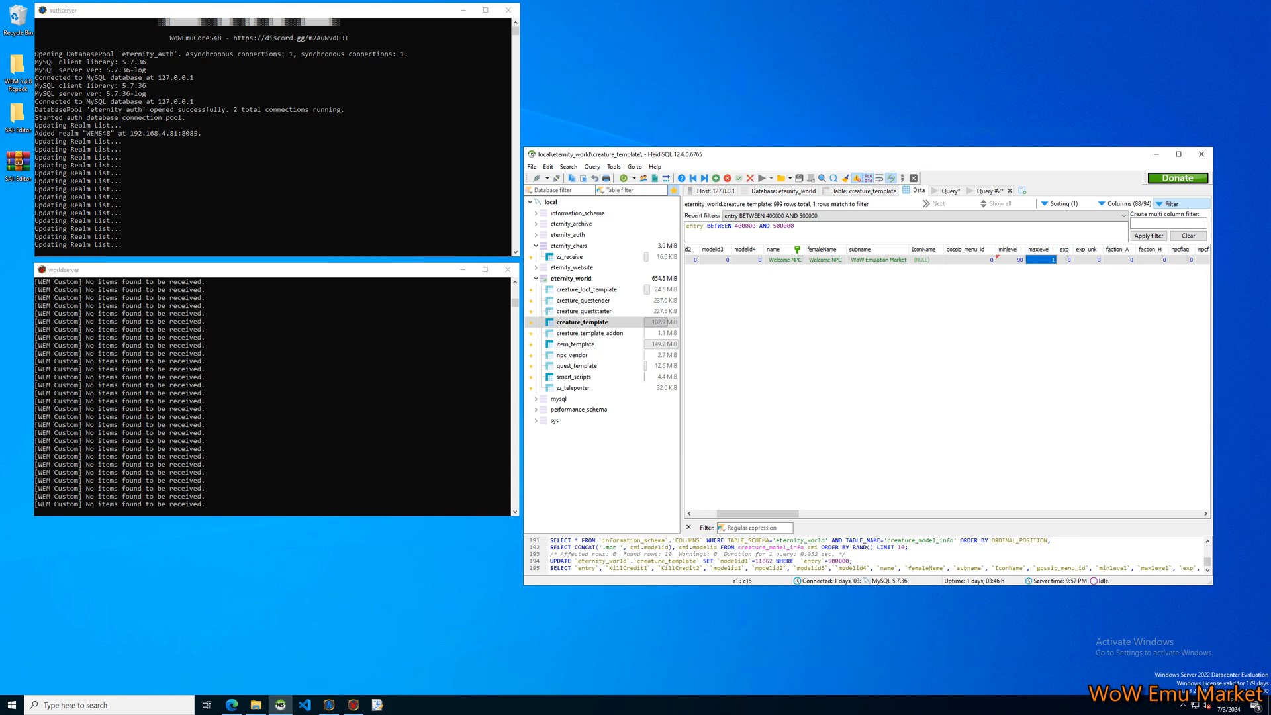
pyautogui.doubleClick(1041, 260)
pyautogui.press('Return')
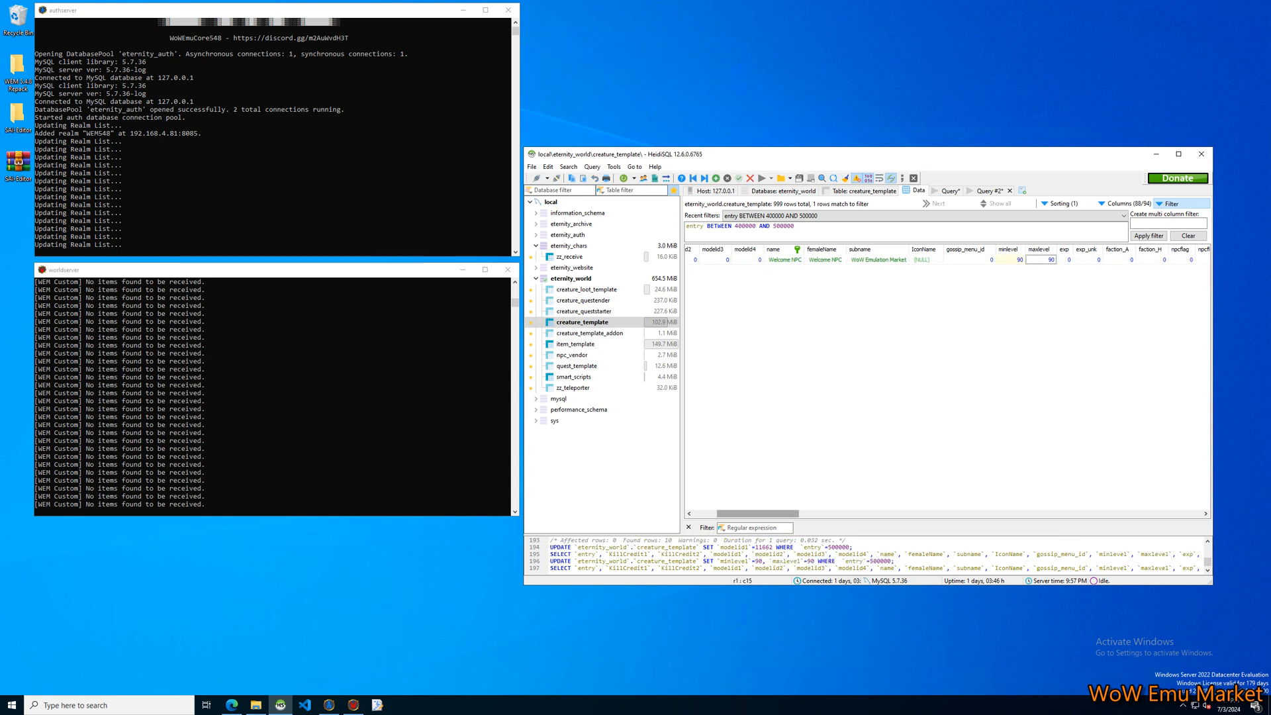
# Widen the exp column in the creature_template data and select the Welcome NPC's exp cell.
pyautogui.moveTo(761, 514); pyautogui.dragTo(770, 514)
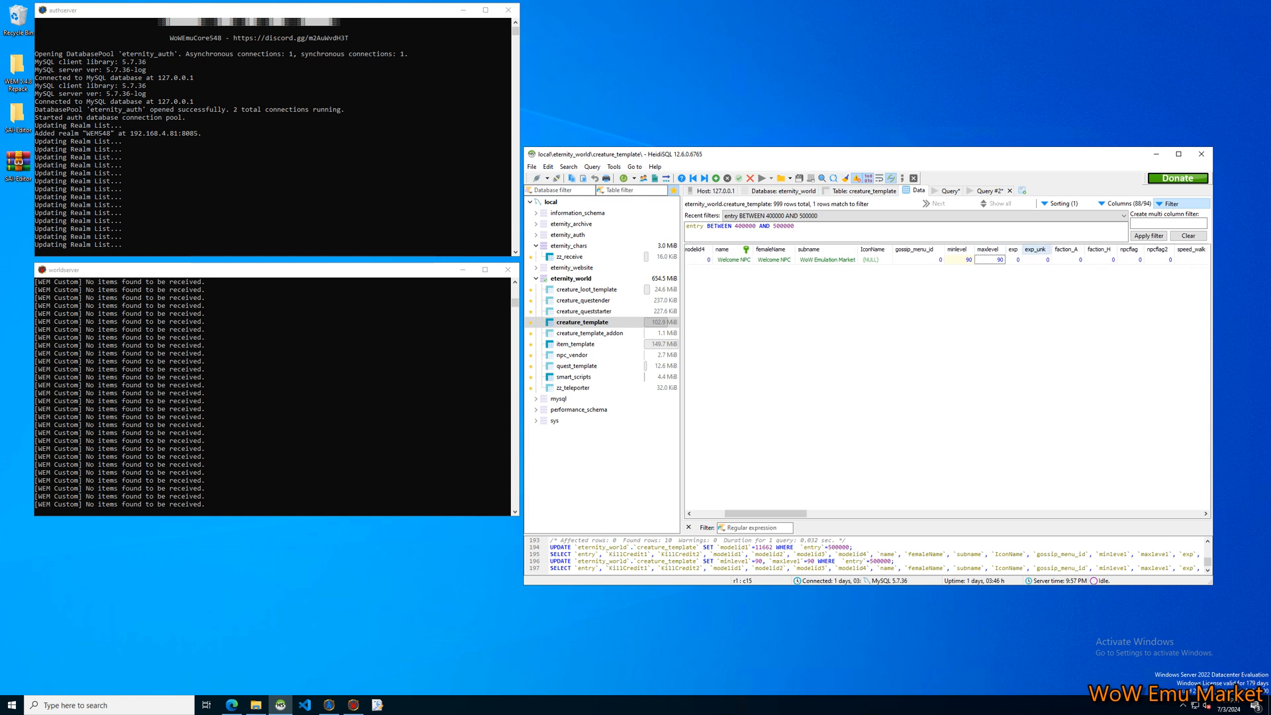
pyautogui.moveTo(1023, 250); pyautogui.dragTo(1041, 250)
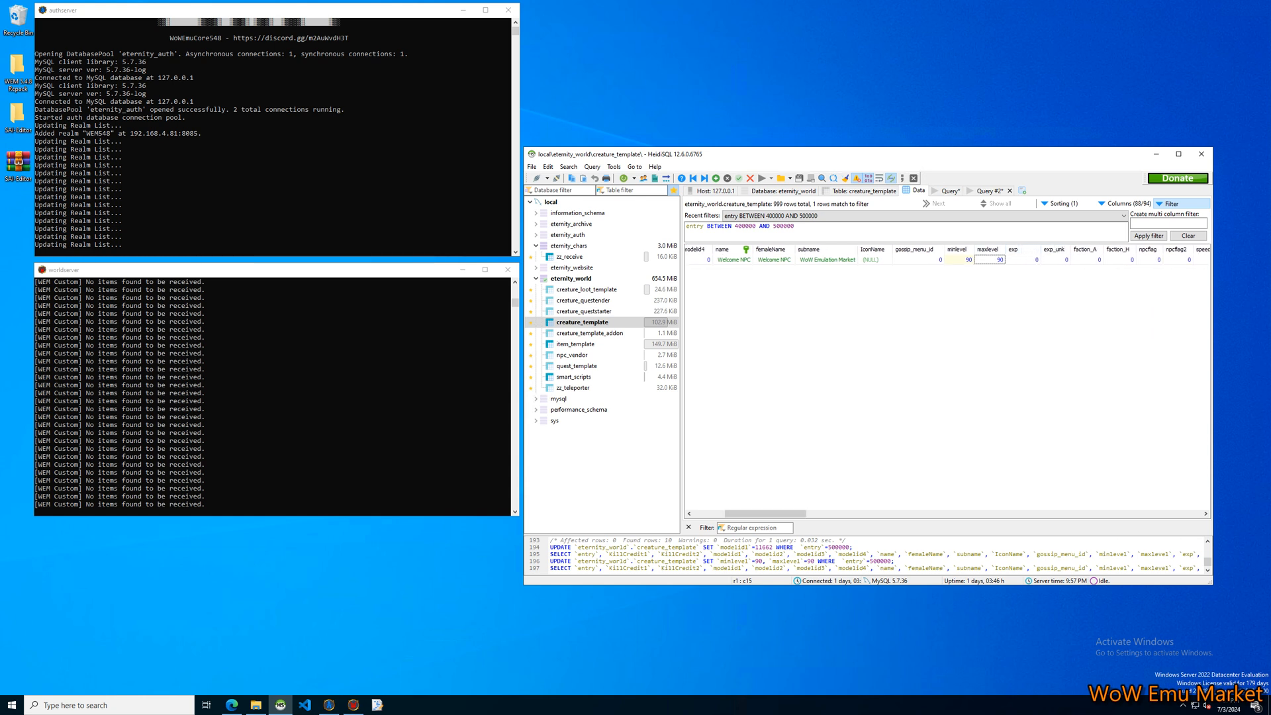
pyautogui.press('Right')
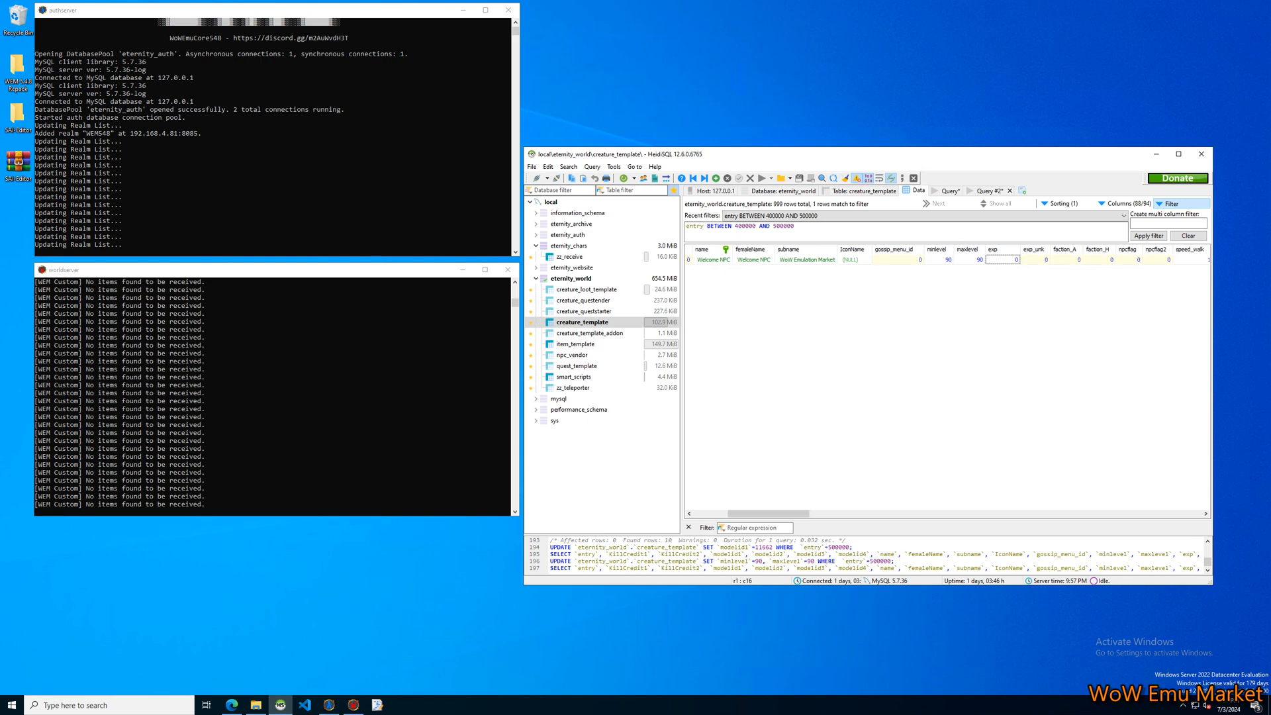
# Find creature_classlevelstats among all eternity_world tables, add it to the favorites and return to the favorites-only tree.
pyautogui.click(571, 279)
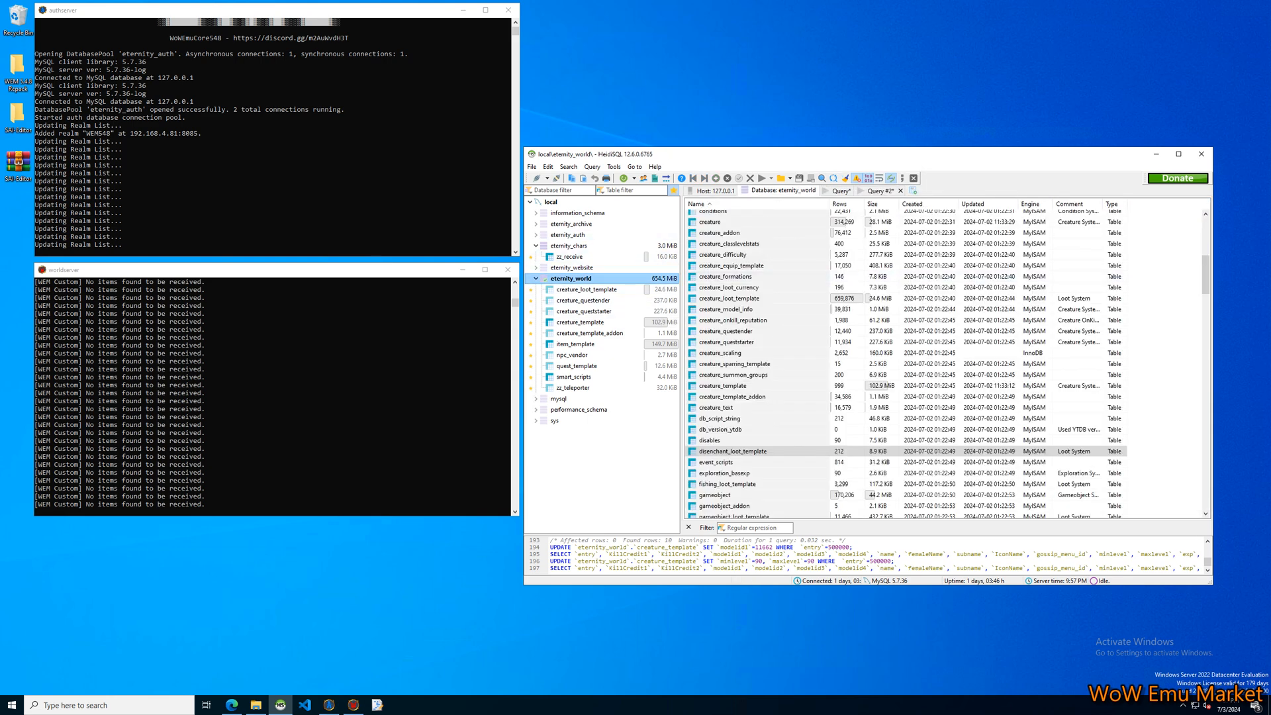
pyautogui.click(536, 246)
pyautogui.click(673, 191)
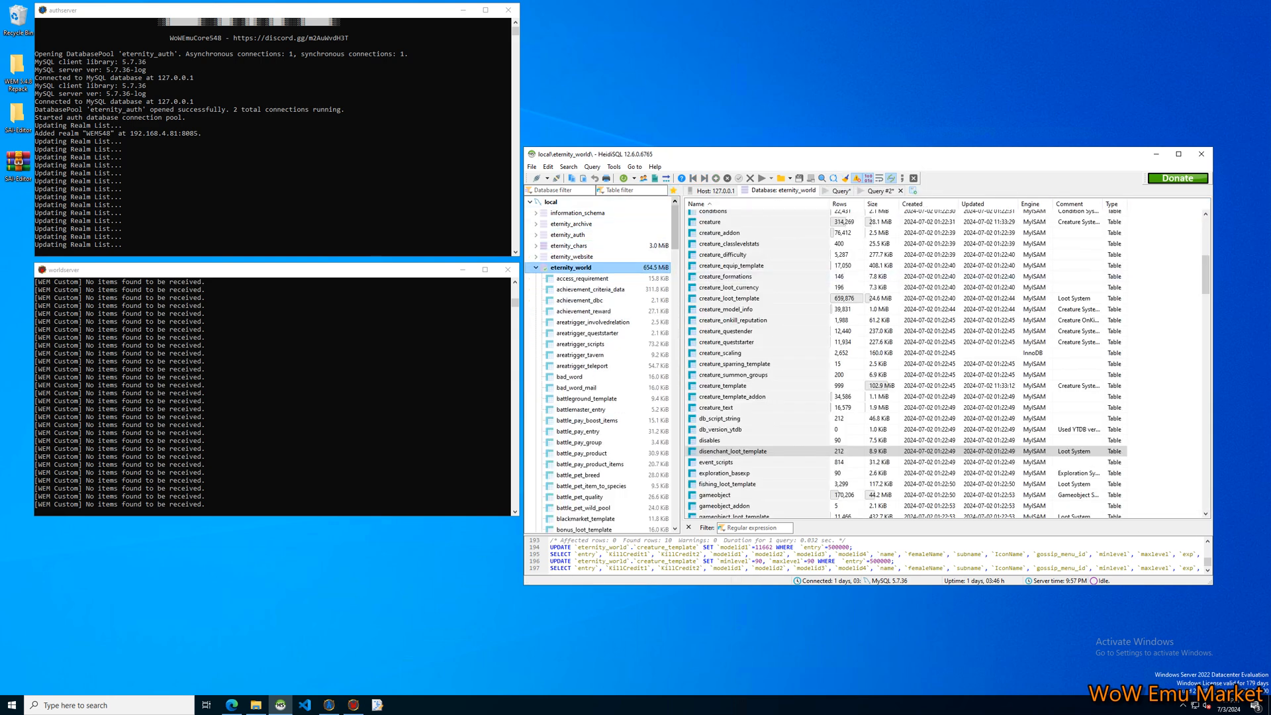
pyautogui.moveTo(675, 228); pyautogui.dragTo(675, 275)
pyautogui.click(589, 250)
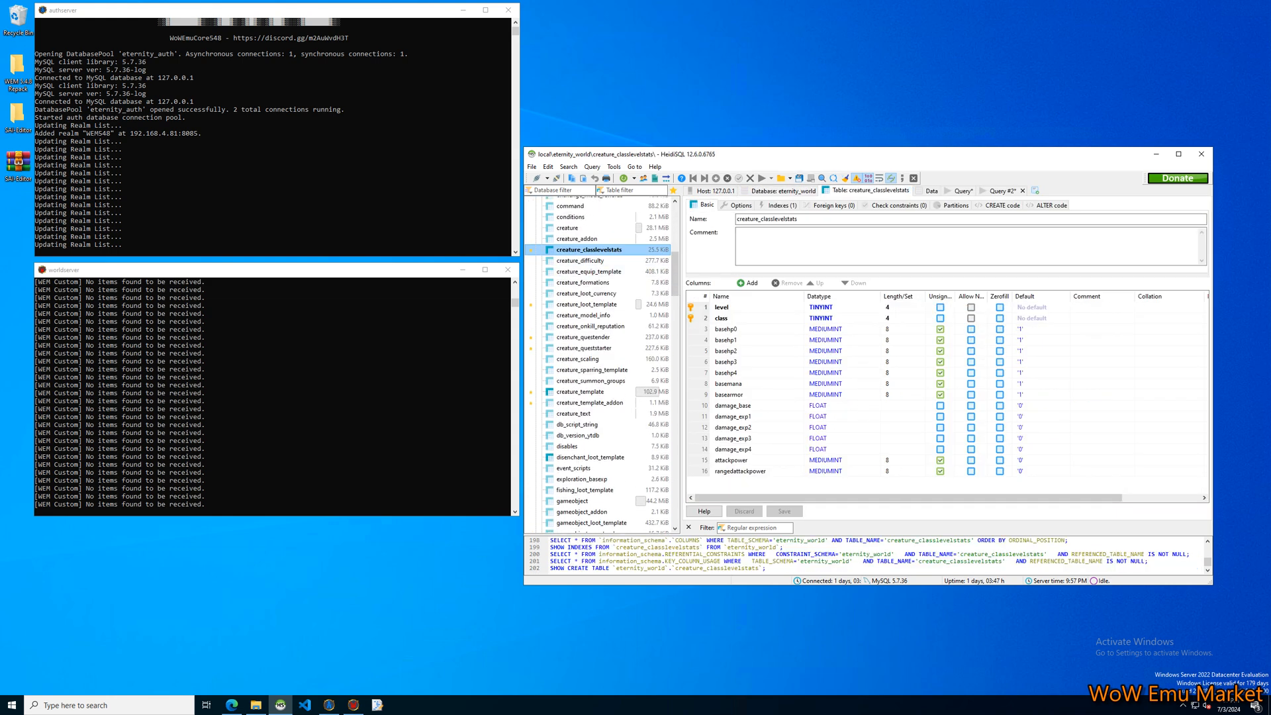
pyautogui.click(673, 191)
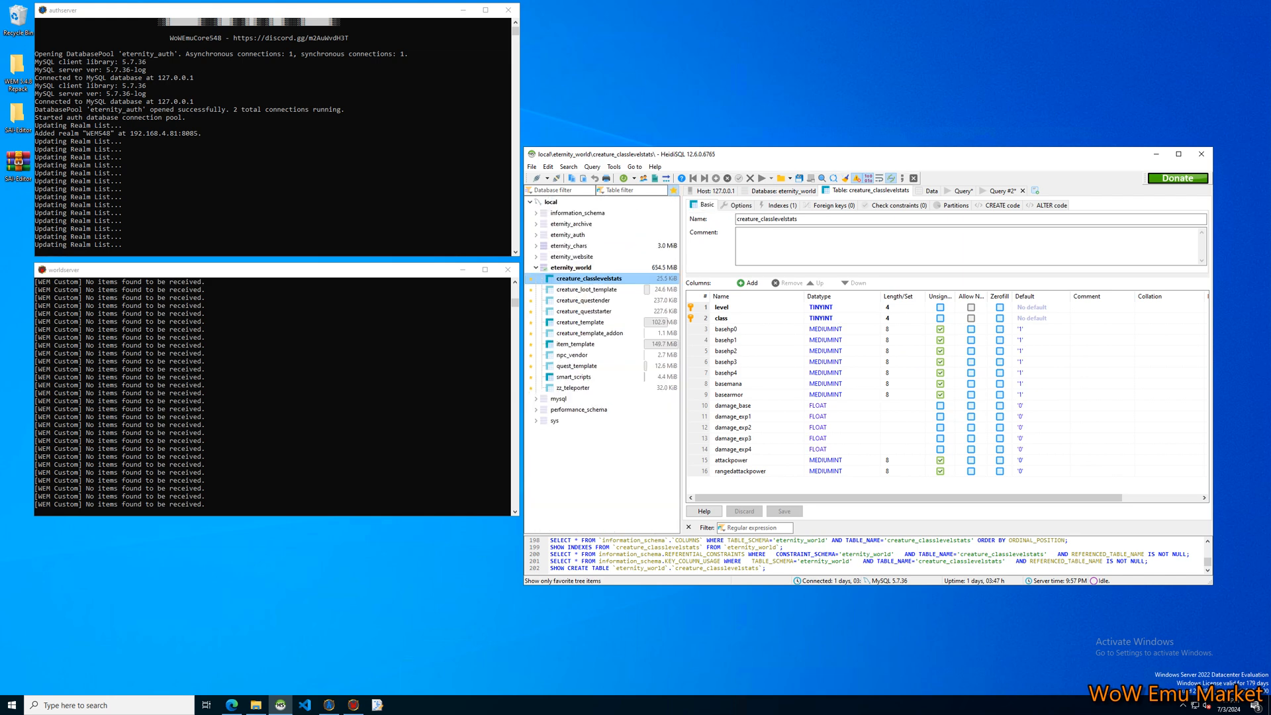
# Show the creature_classlevelstats data sorted by level descending and class ascending, and find the level 90 rows.
pyautogui.click(931, 191)
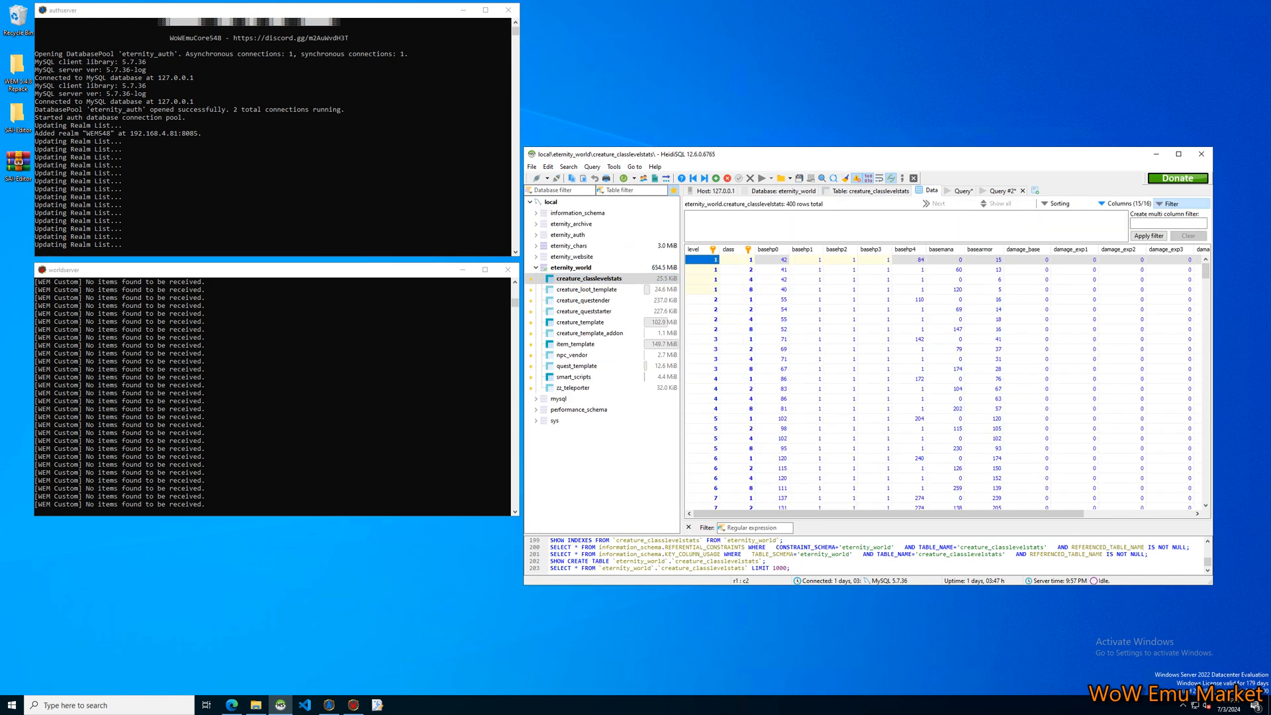
pyautogui.doubleClick(702, 250)
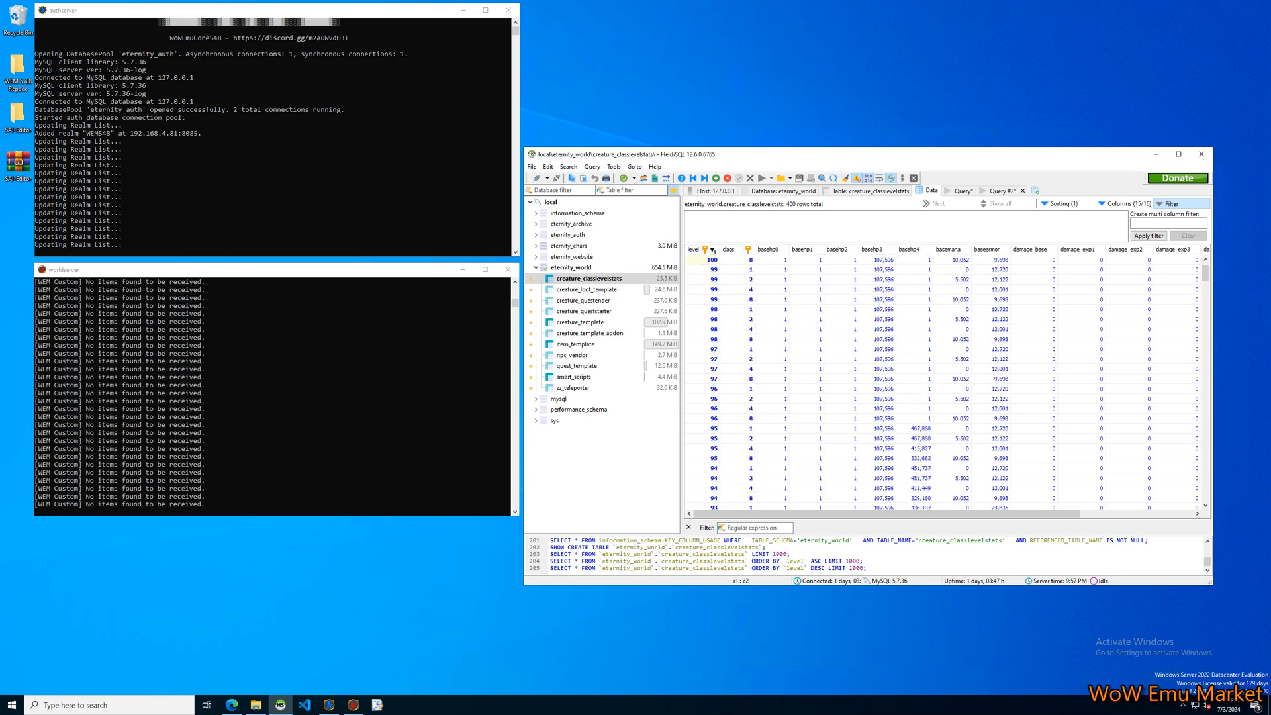
pyautogui.click(737, 250)
pyautogui.scroll(-5, 940, 382)
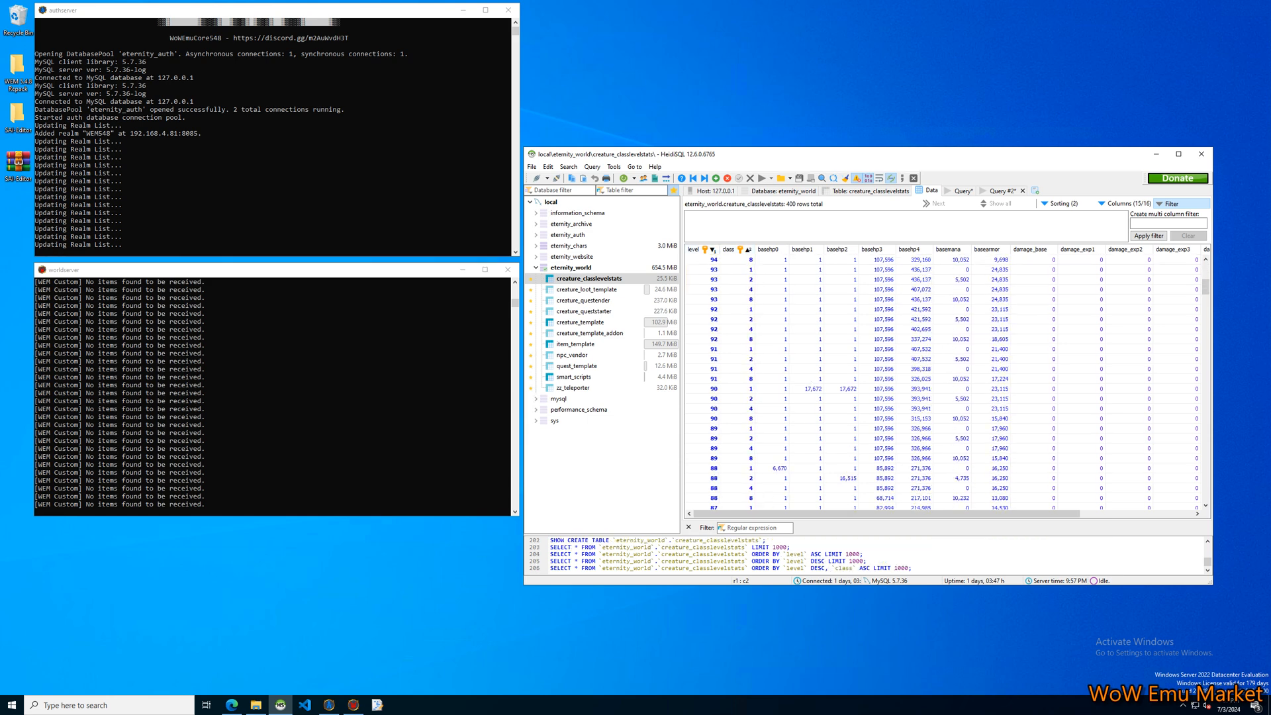
# Select all level 90 rows and examine their base health, mana, armor, damage and attack power columns.
pyautogui.click(703, 399)
pyautogui.click(703, 389)
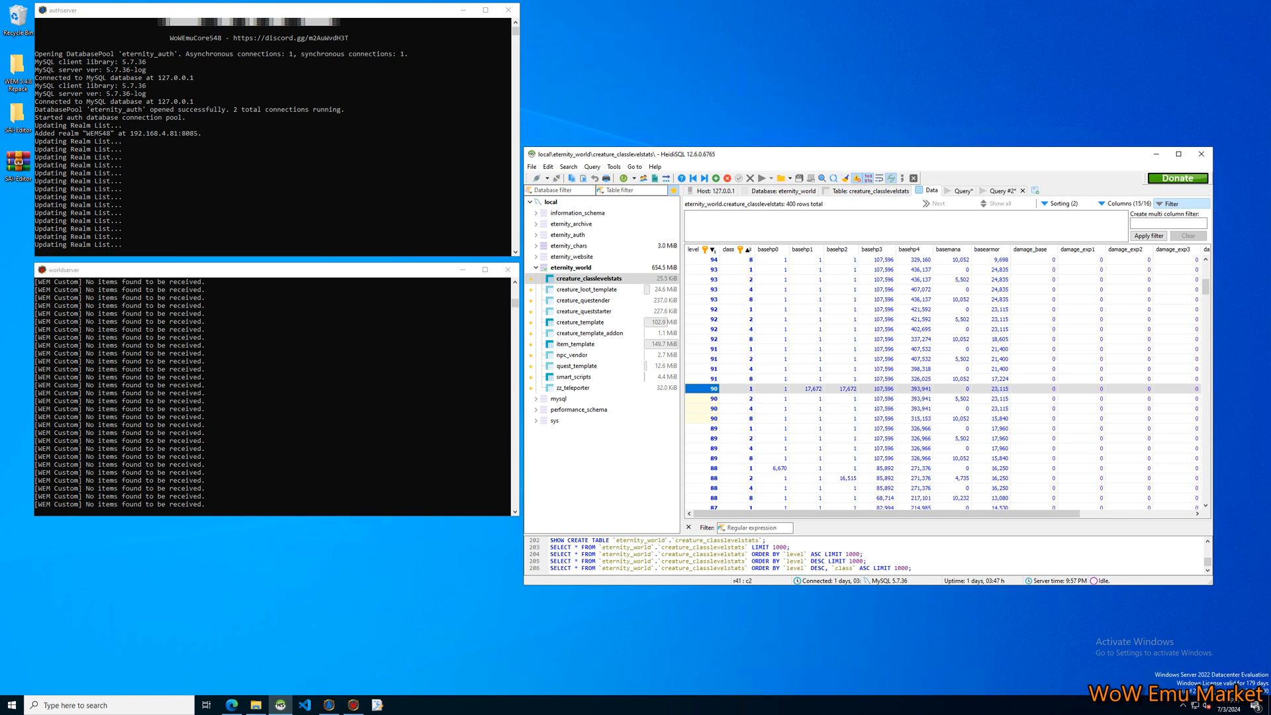
pyautogui.keyDown('shift'); pyautogui.click(703, 418); pyautogui.keyUp('shift')
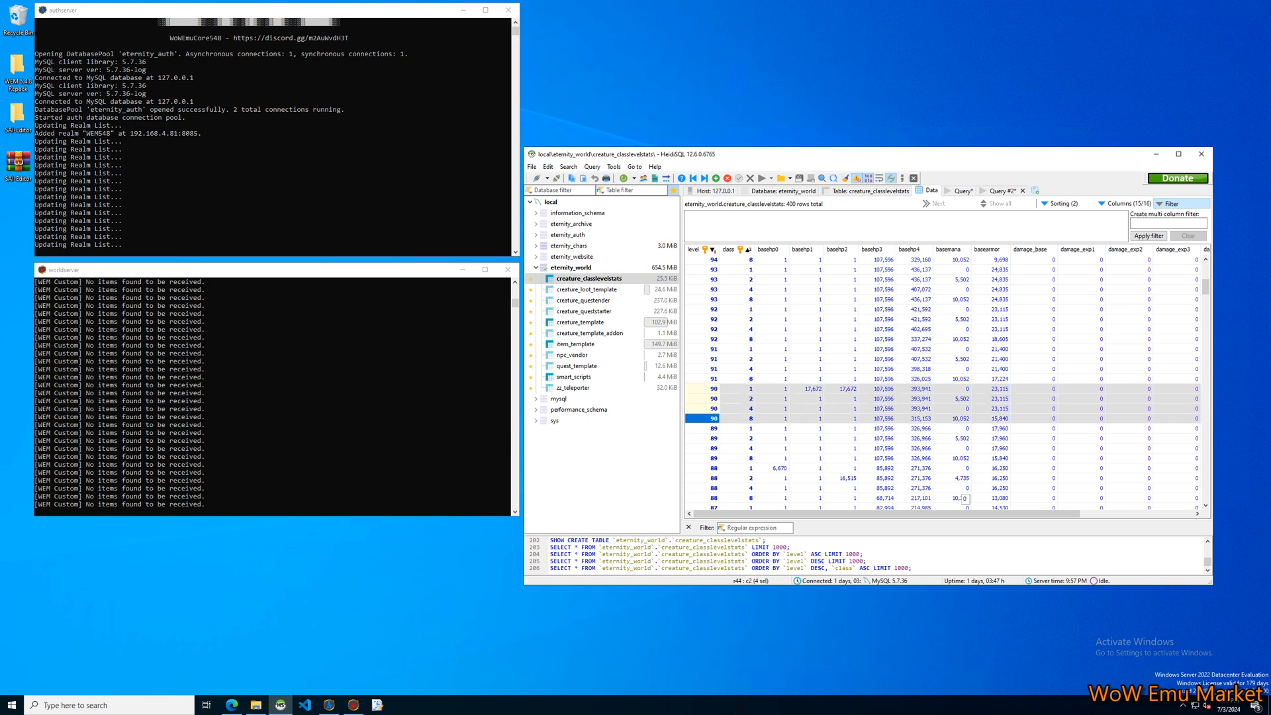
pyautogui.moveTo(952, 515)
pyautogui.mouseDown()
pyautogui.moveTo(1050, 515)
pyautogui.moveTo(952, 515)
pyautogui.mouseUp()
pyautogui.moveTo(922, 513); pyautogui.dragTo(1041, 515)
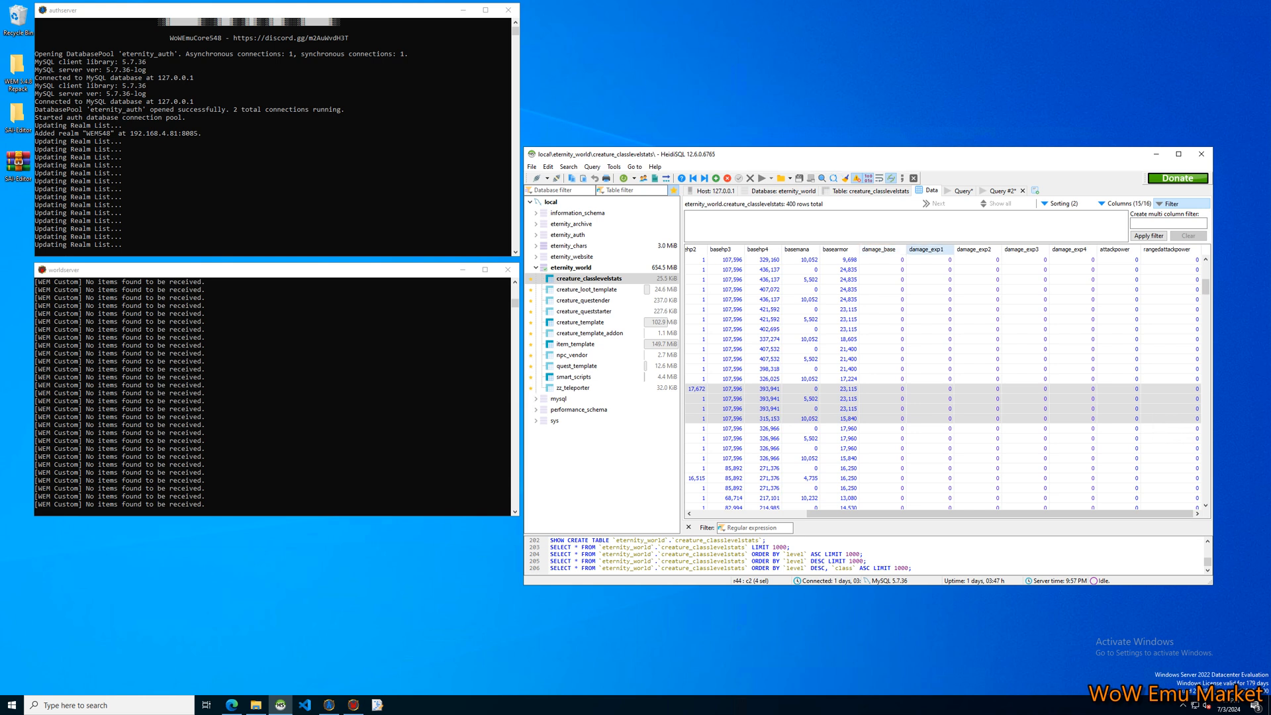
pyautogui.moveTo(999, 514); pyautogui.dragTo(884, 514)
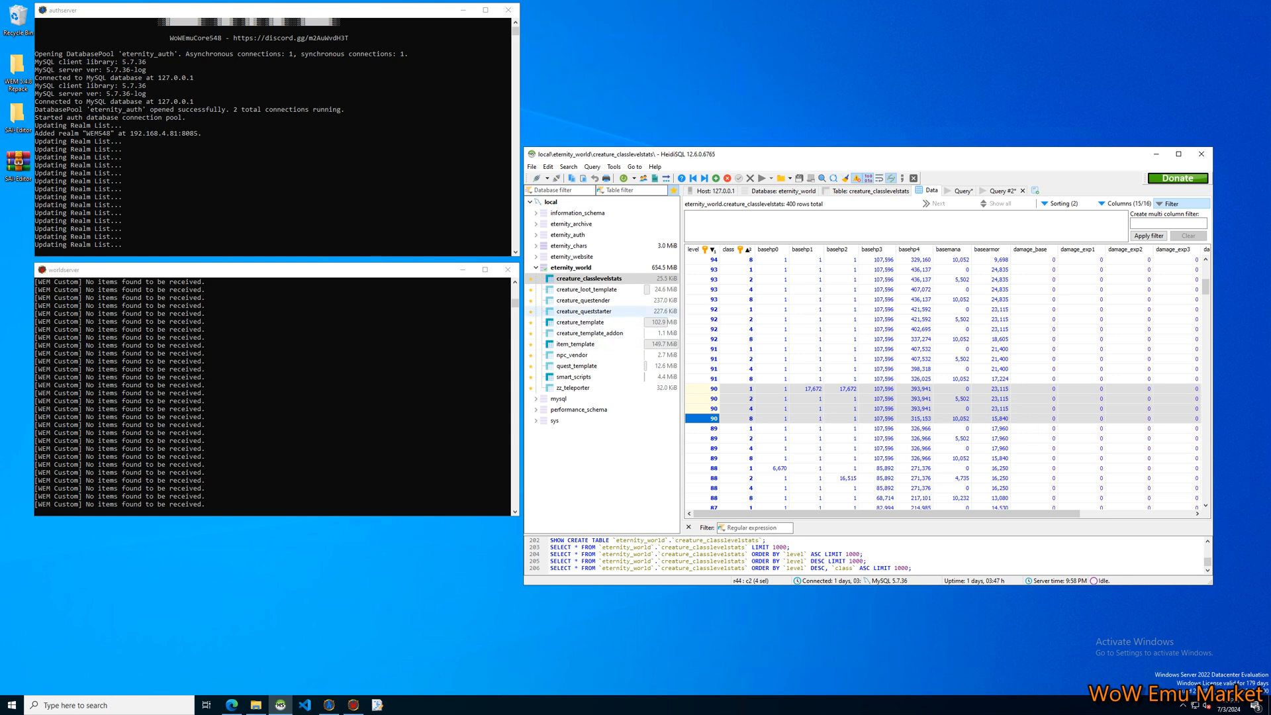
# Return to the creature_template data in a maximized window and set the Welcome NPC's faction_A and faction_H to 35.
pyautogui.click(582, 323)
pyautogui.click(861, 357)
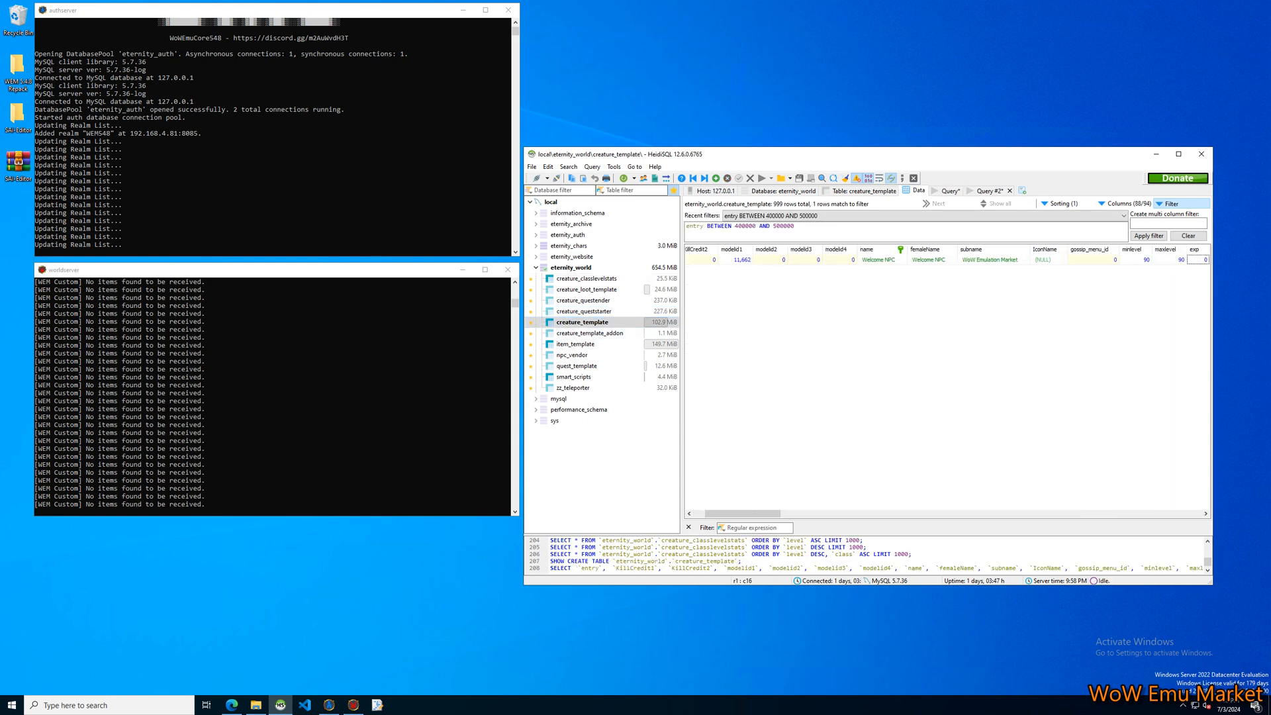
pyautogui.click(1179, 153)
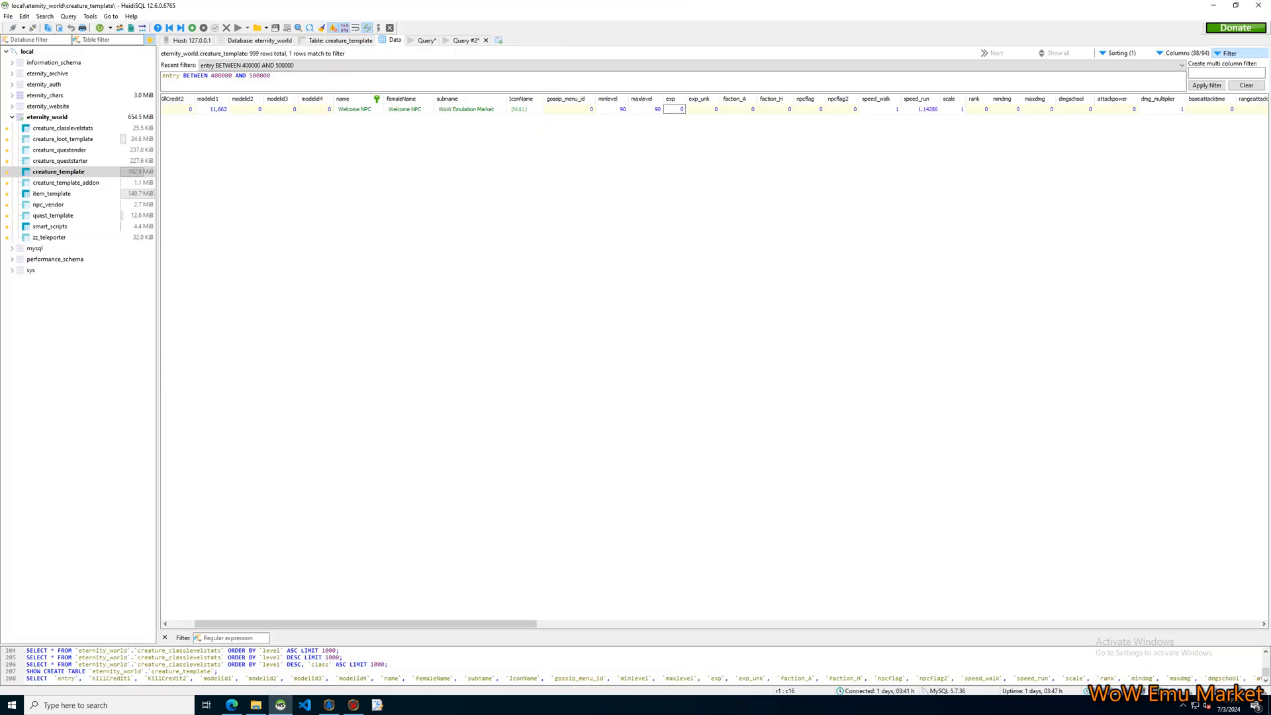
pyautogui.click(739, 109)
pyautogui.click(738, 110)
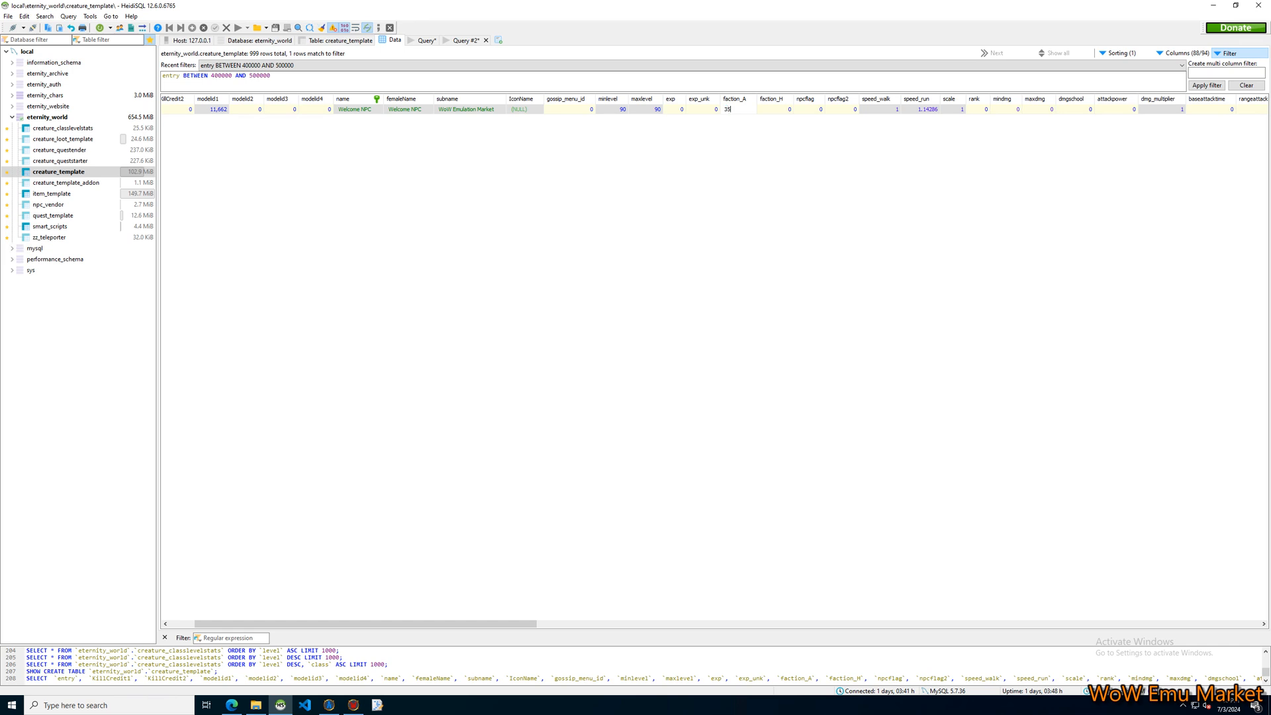
pyautogui.press('Tab')
pyautogui.click(775, 110)
pyautogui.write('35')
pyautogui.press('Tab')
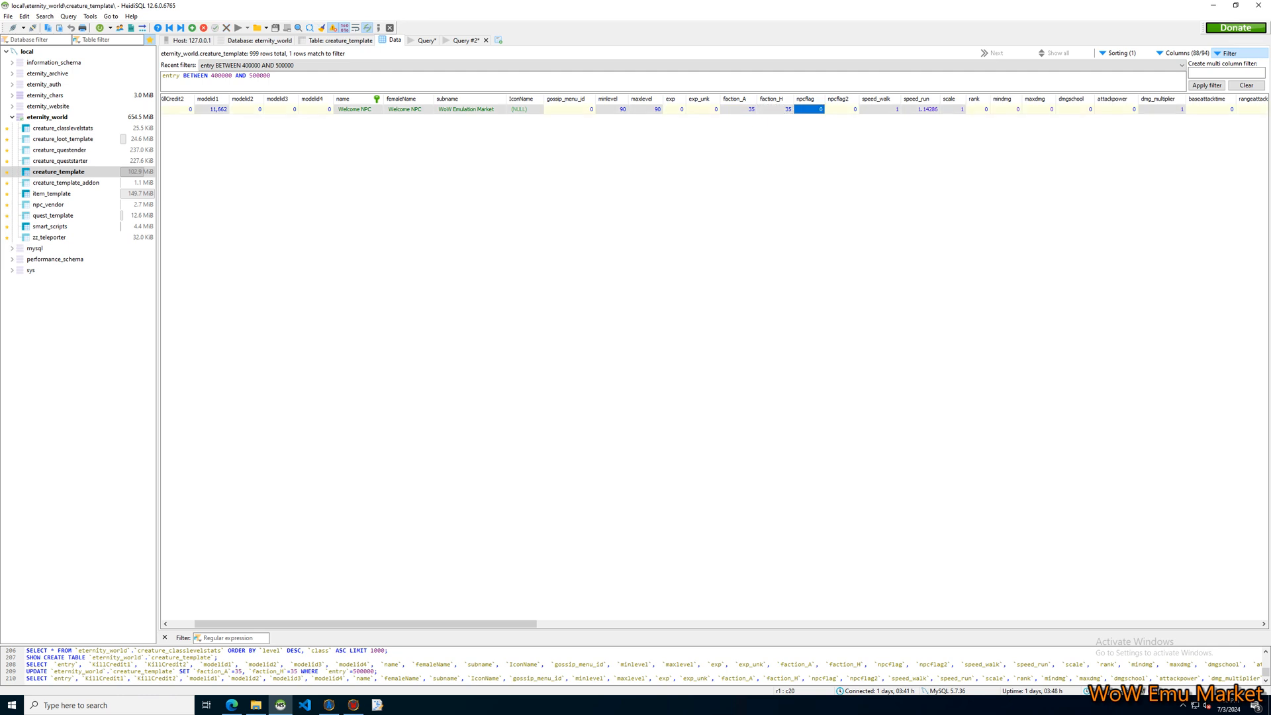
# Switch to the browser's TrinityCore creature_template documentation and tile it side by side with HeidiSQL.
pyautogui.click(231, 706)
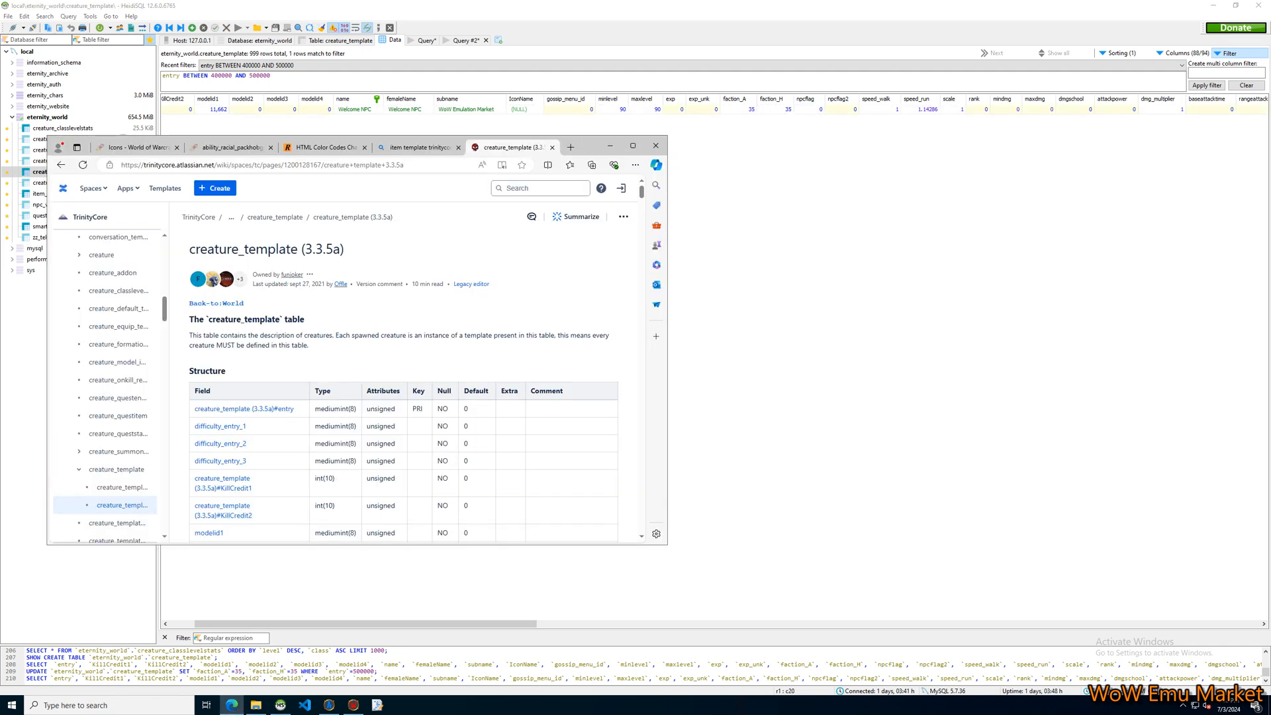
pyautogui.scroll(-10, 404, 384)
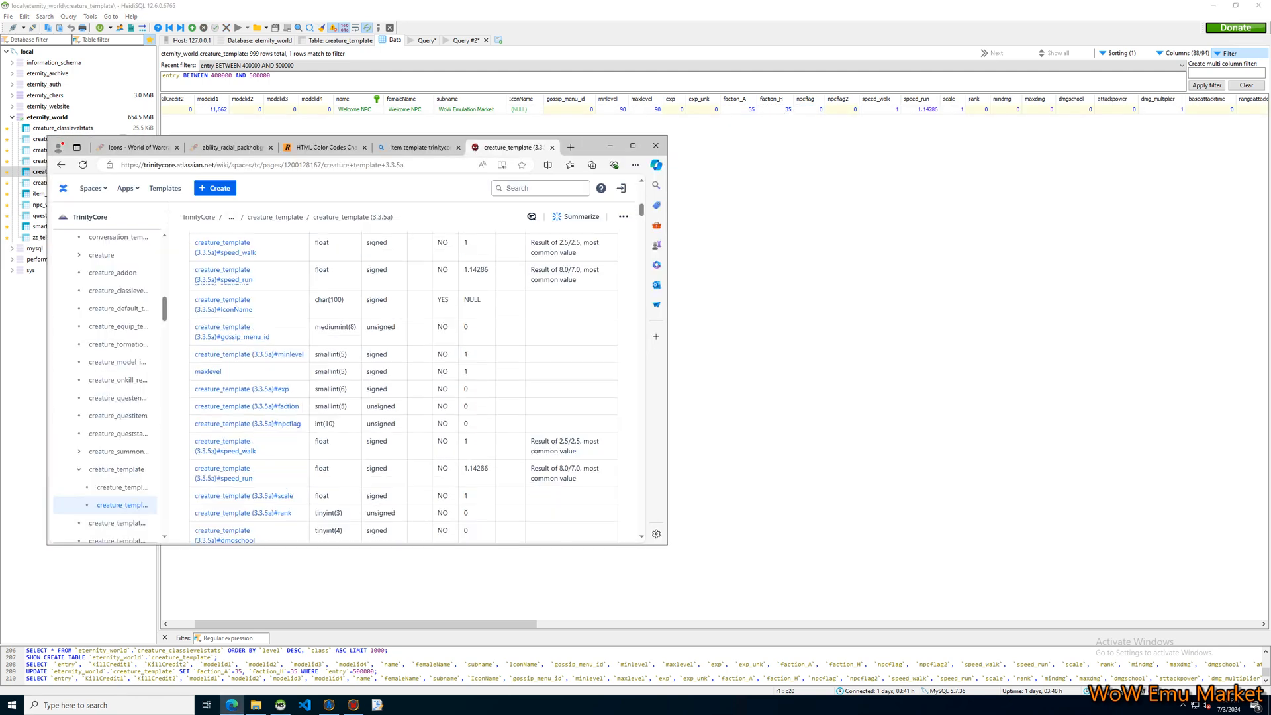
pyautogui.moveTo(135, 182); pyautogui.dragTo(0, 173)
pyautogui.click(812, 265)
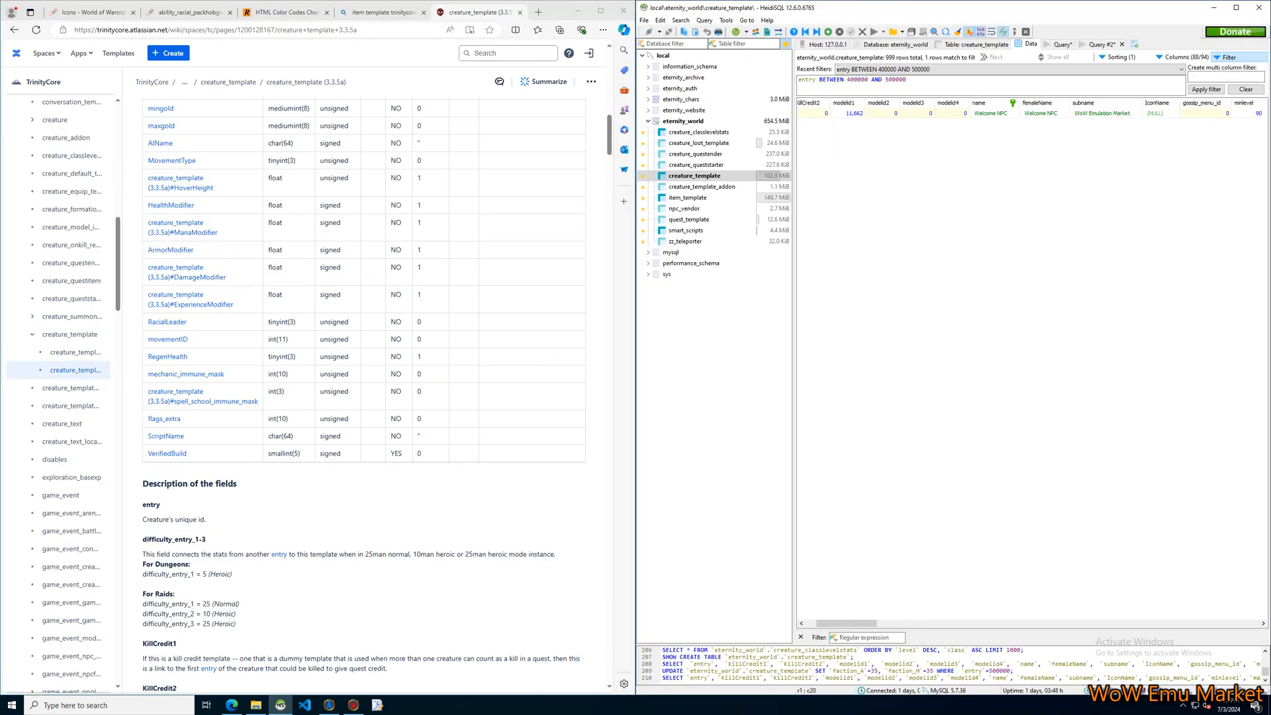
# Examine the documentation's field descriptions from entry through the list of known IconName values.
pyautogui.scroll(-3, 364, 394)
pyautogui.scroll(-8, 364, 394)
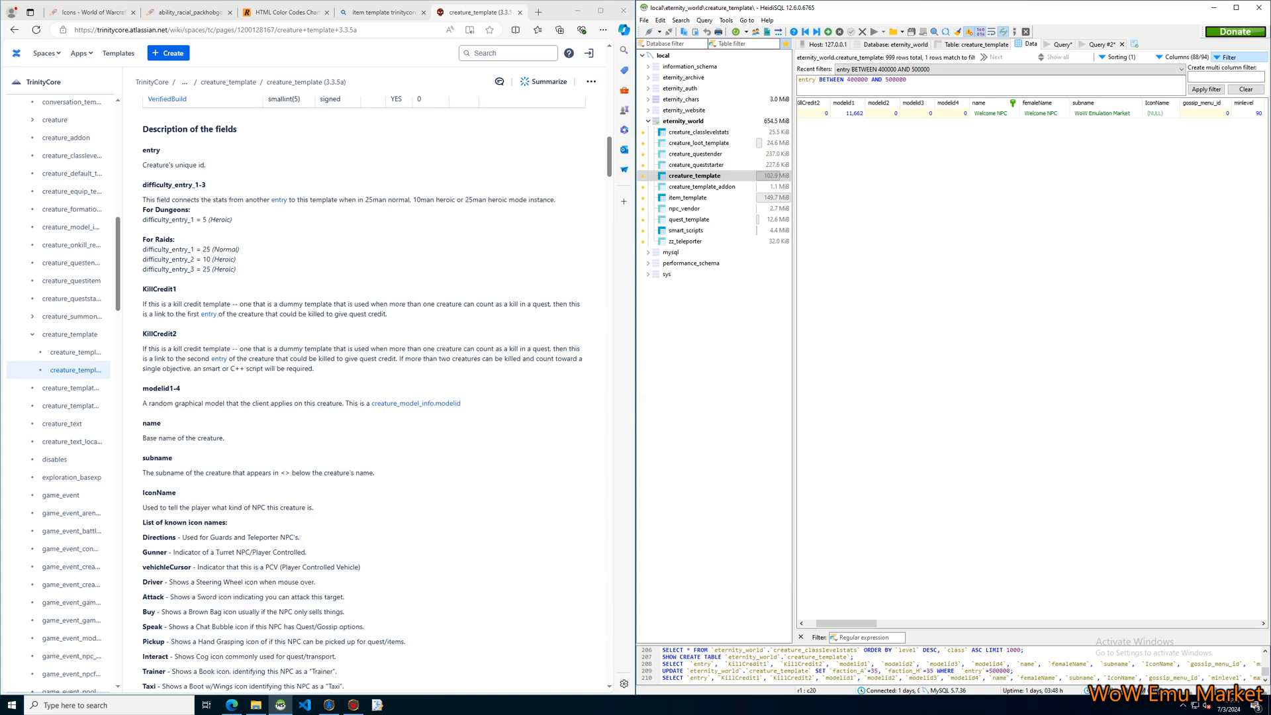
pyautogui.scroll(-2, 364, 394)
pyautogui.scroll(3, 363, 394)
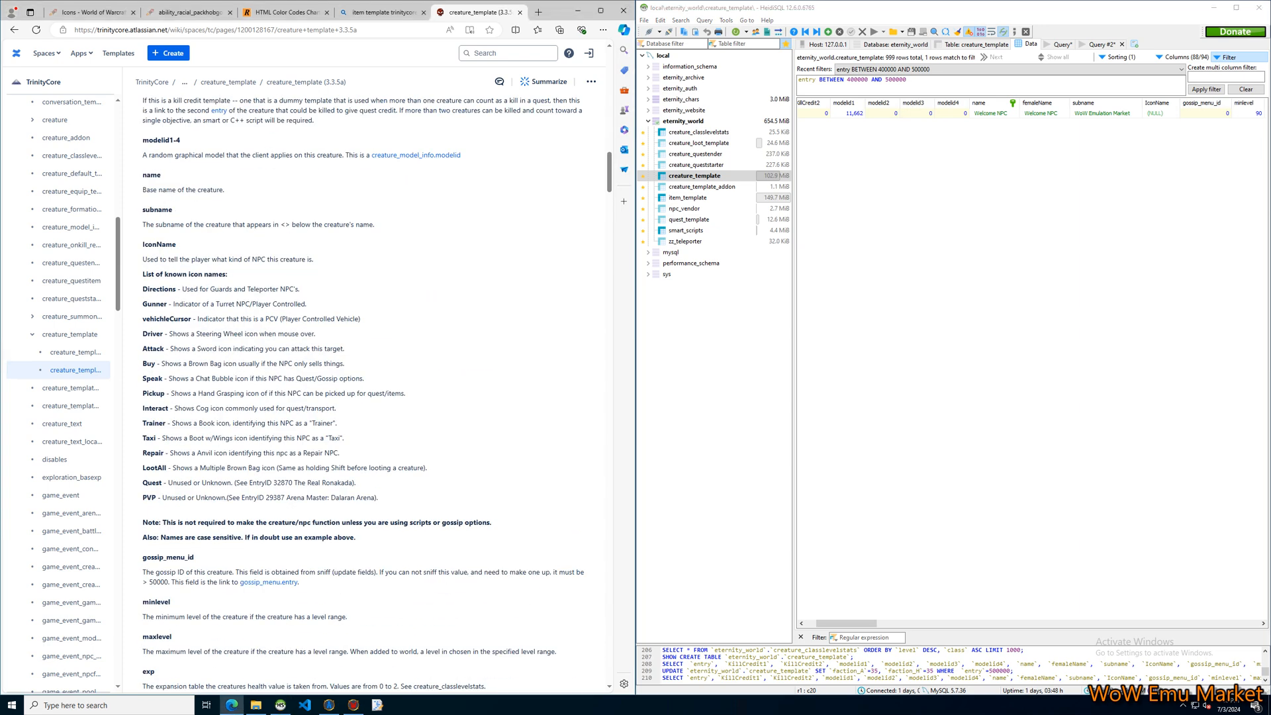
# Widen the IconName column in the creature_template data and select the Welcome NPC's gossip_menu_id cell.
pyautogui.moveTo(847, 624); pyautogui.dragTo(867, 624)
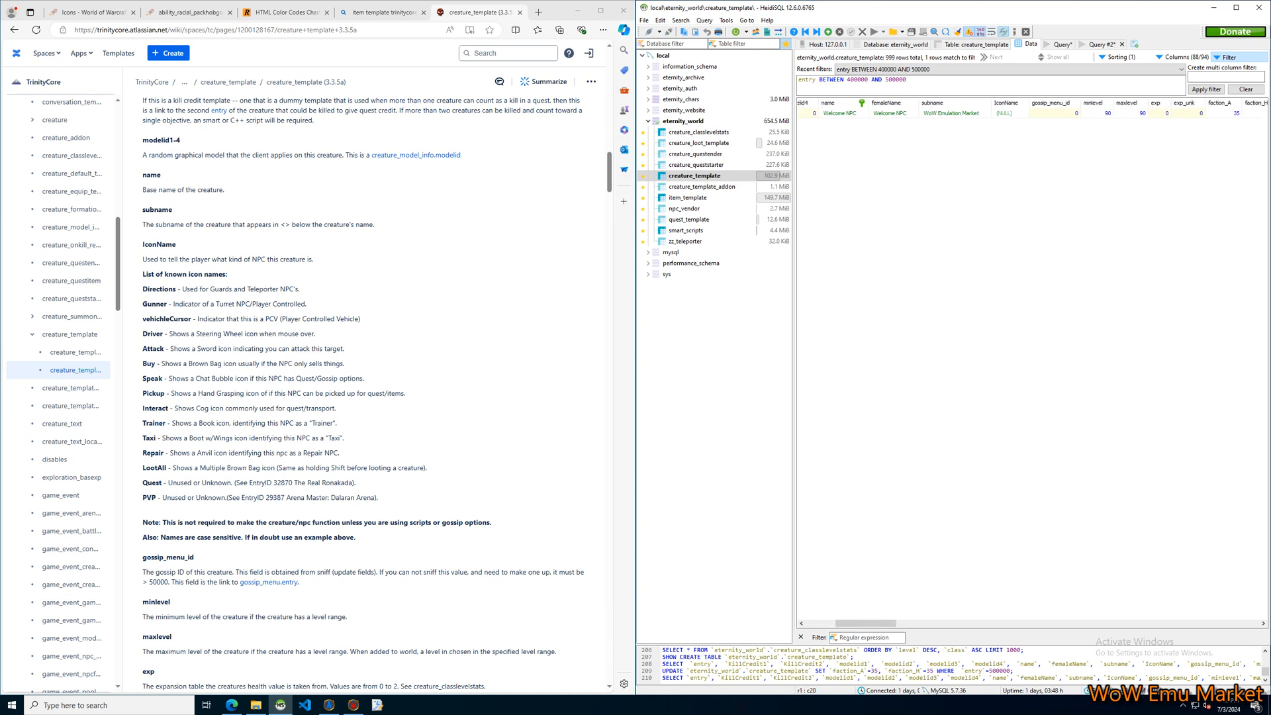
pyautogui.moveTo(1029, 104); pyautogui.dragTo(1061, 104)
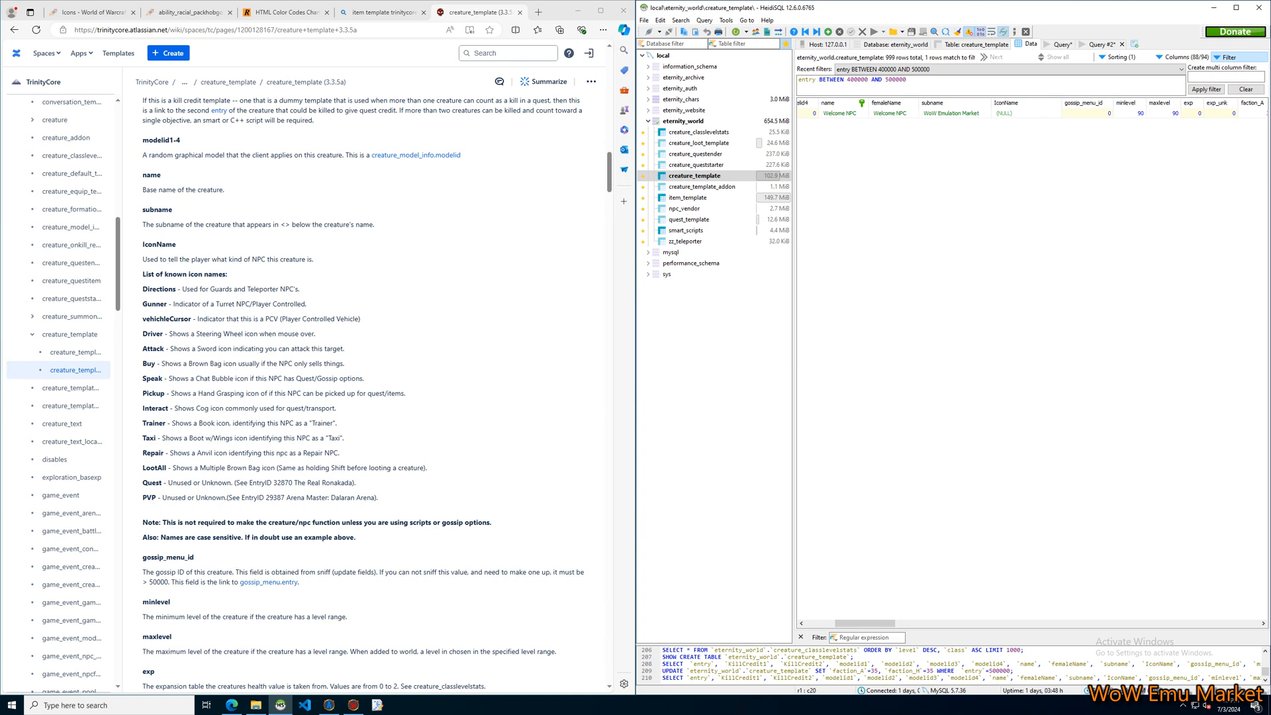
pyautogui.click(1088, 113)
# Examine the documentation for gossip_menu_id, level range, exp with its creature_classlevelstats reference, faction and the npcflag bitmask table.
pyautogui.scroll(-2, 363, 394)
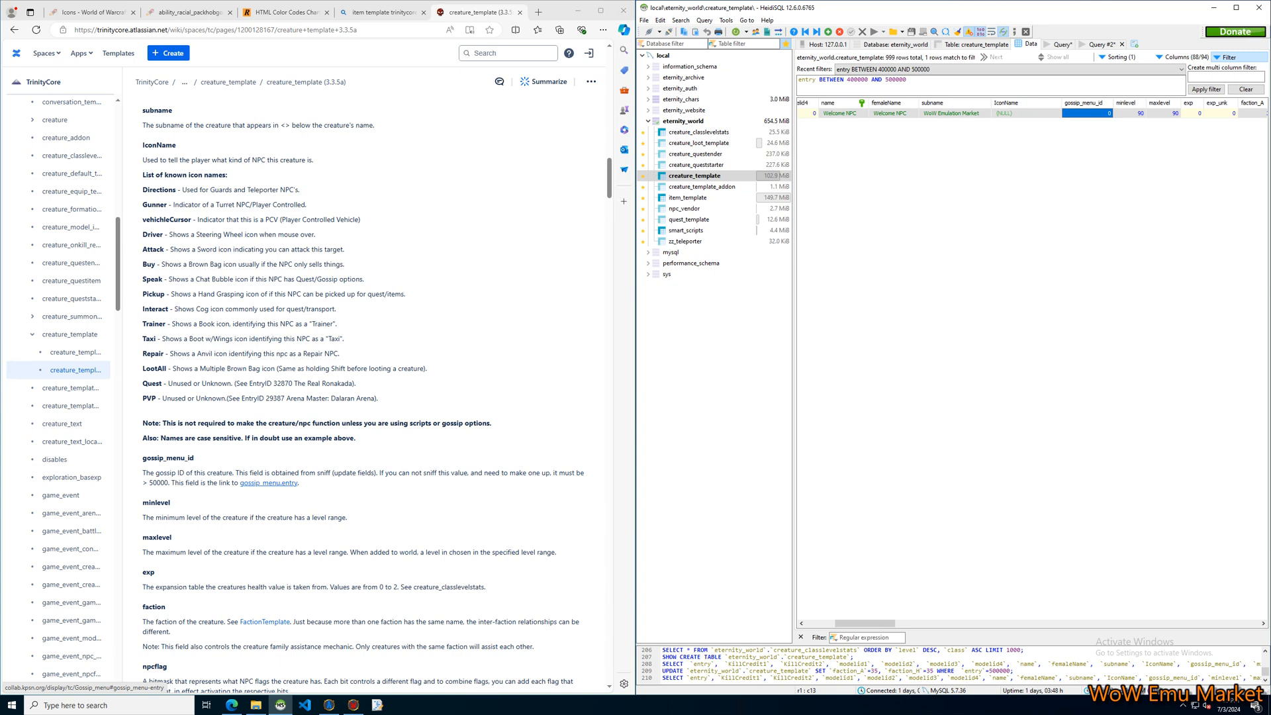
pyautogui.scroll(-2, 362, 394)
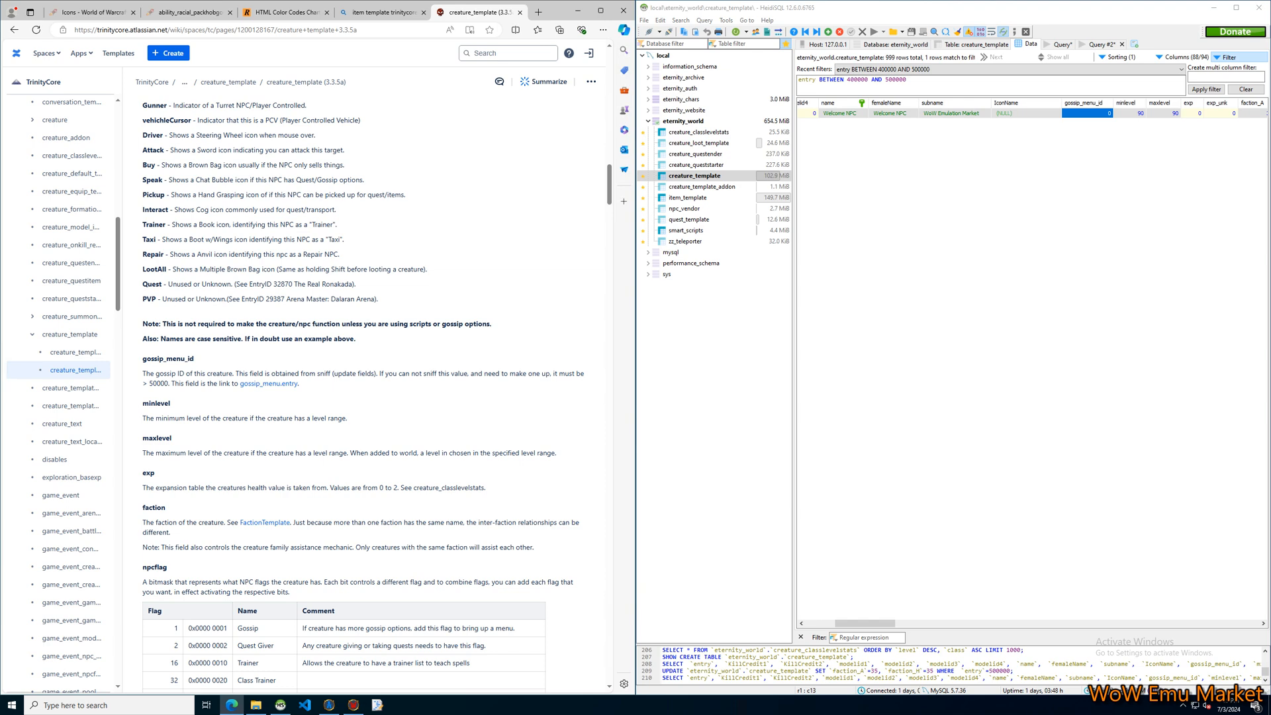
pyautogui.scroll(-2, 363, 395)
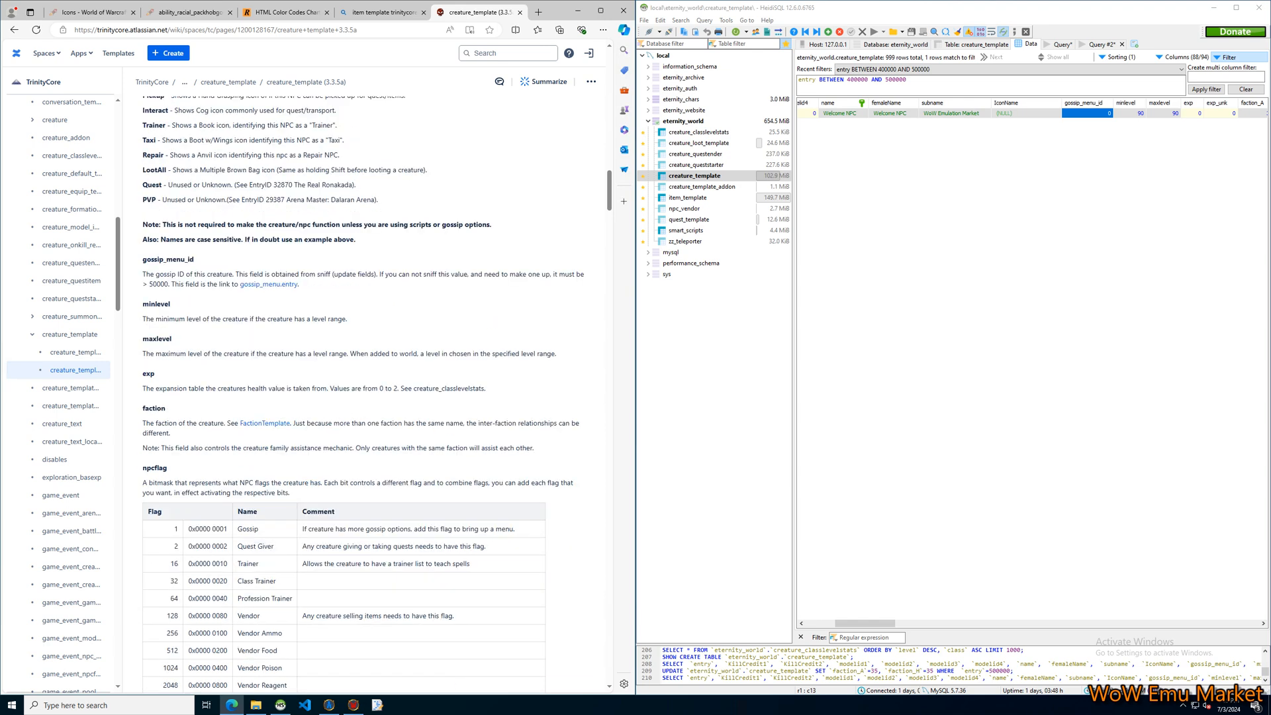
pyautogui.scroll(-1, 363, 395)
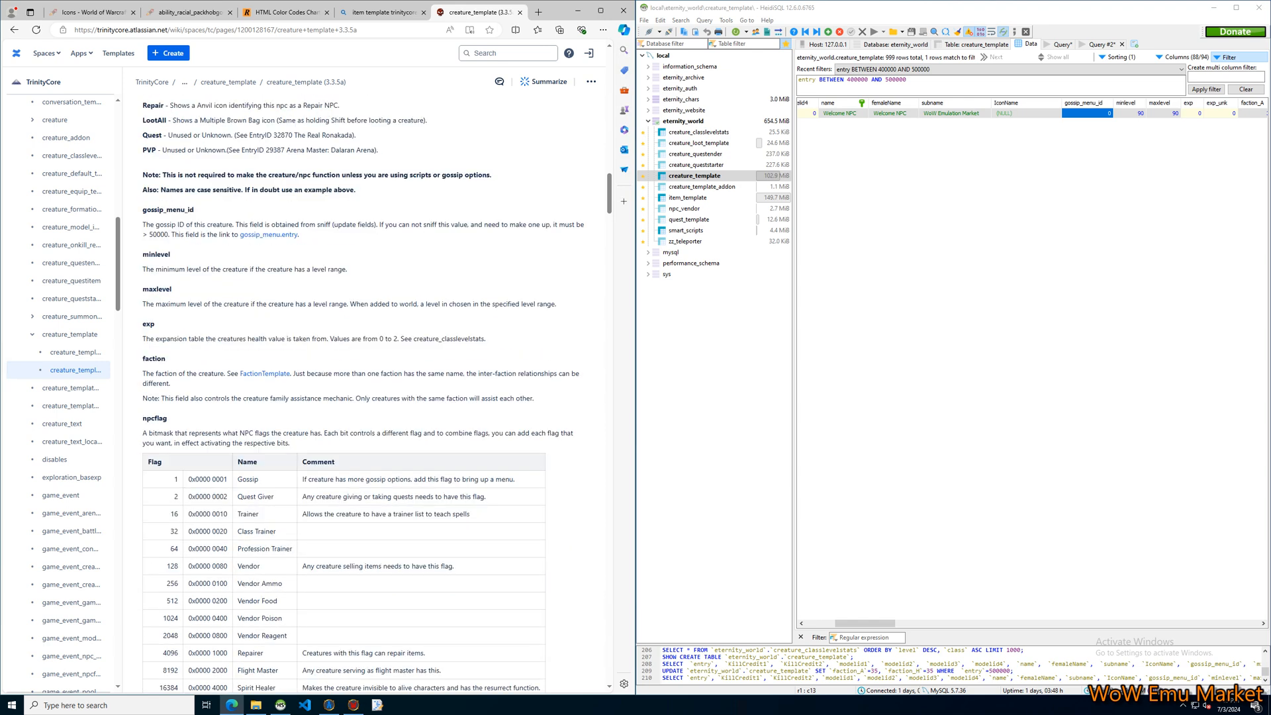
pyautogui.moveTo(155, 338); pyautogui.dragTo(247, 339)
pyautogui.click(247, 339)
pyautogui.moveTo(413, 339); pyautogui.dragTo(487, 338)
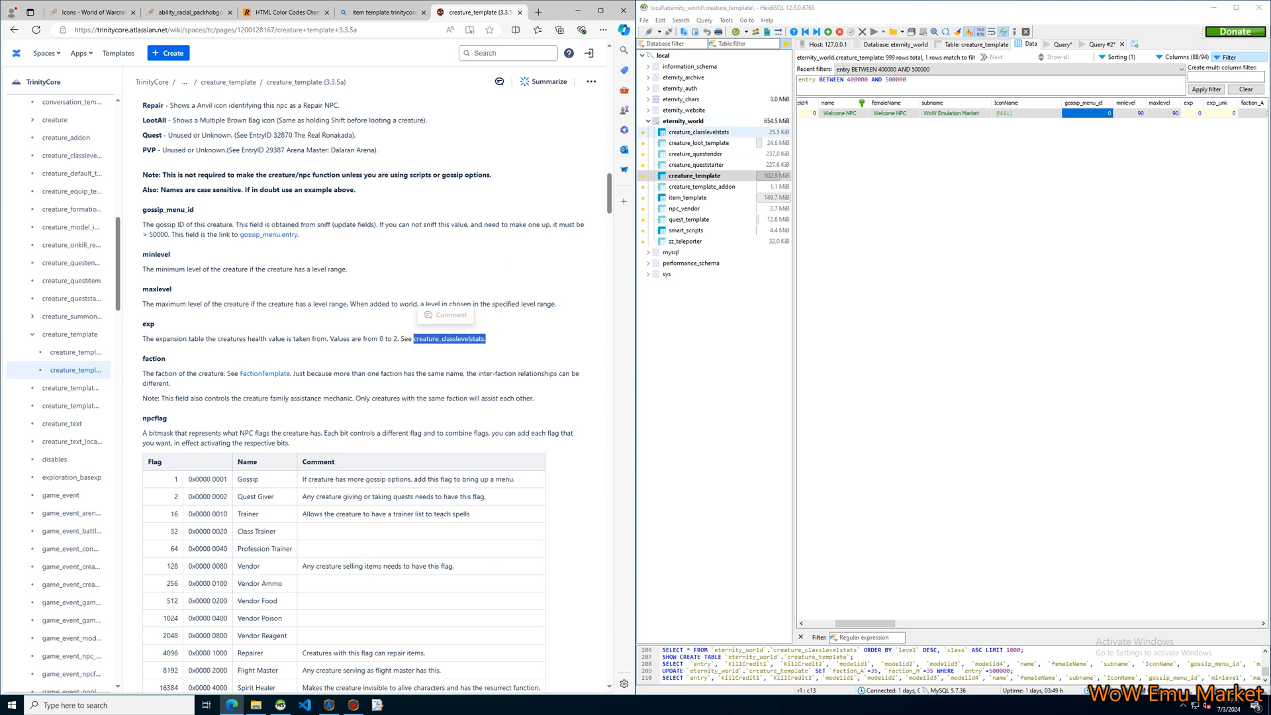
pyautogui.click(424, 358)
pyautogui.scroll(-2, 371, 358)
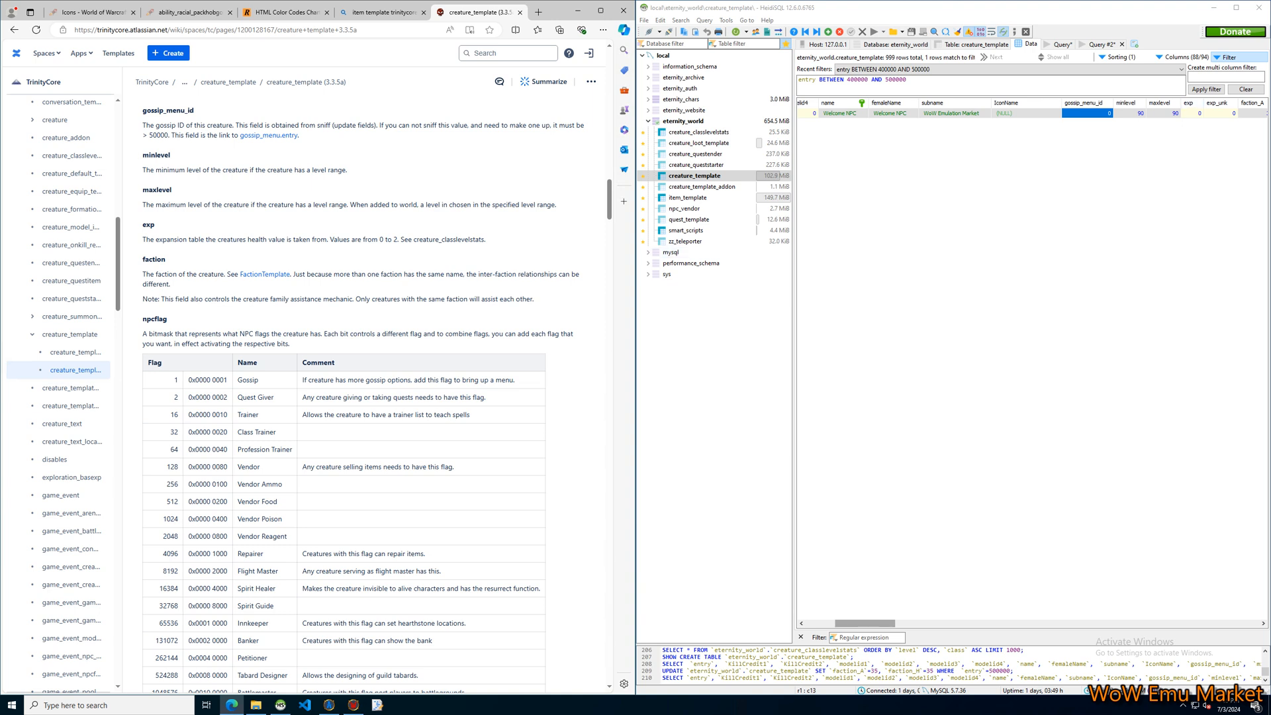
# Review the Welcome NPC's faction_A and faction_H cells in the creature_template row.
pyautogui.moveTo(865, 623); pyautogui.dragTo(903, 624)
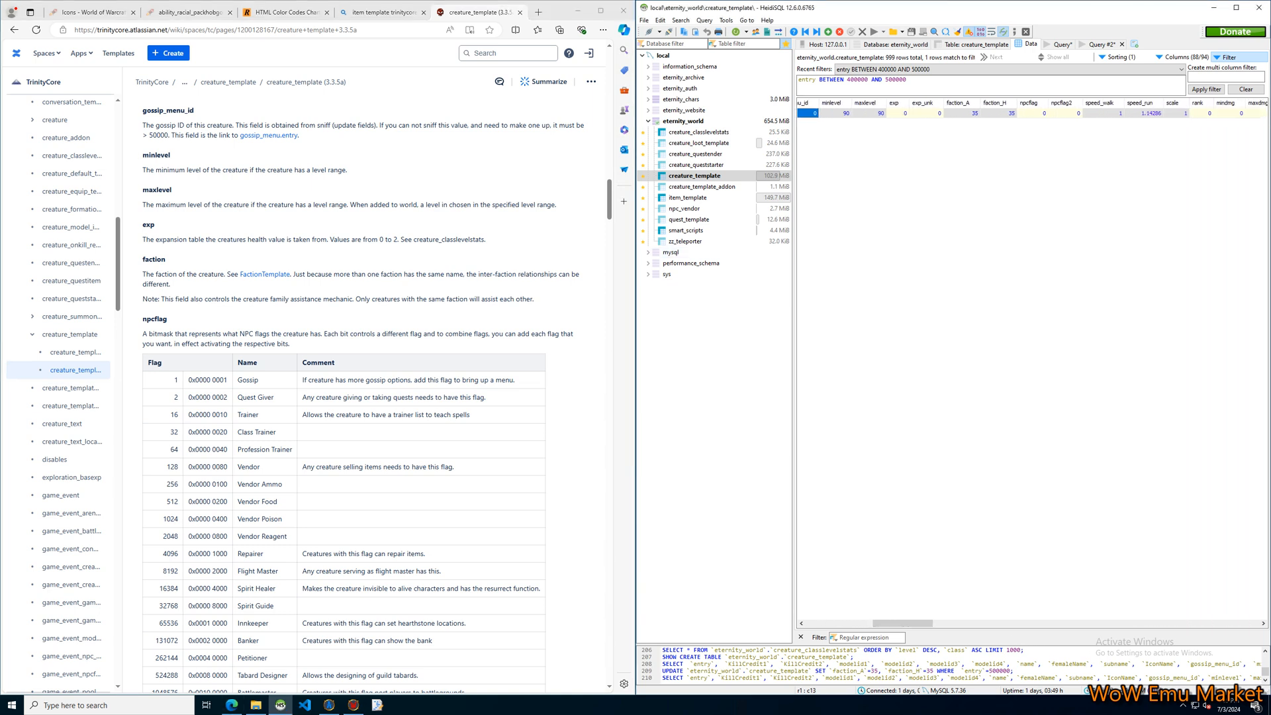
pyautogui.click(963, 114)
pyautogui.click(999, 114)
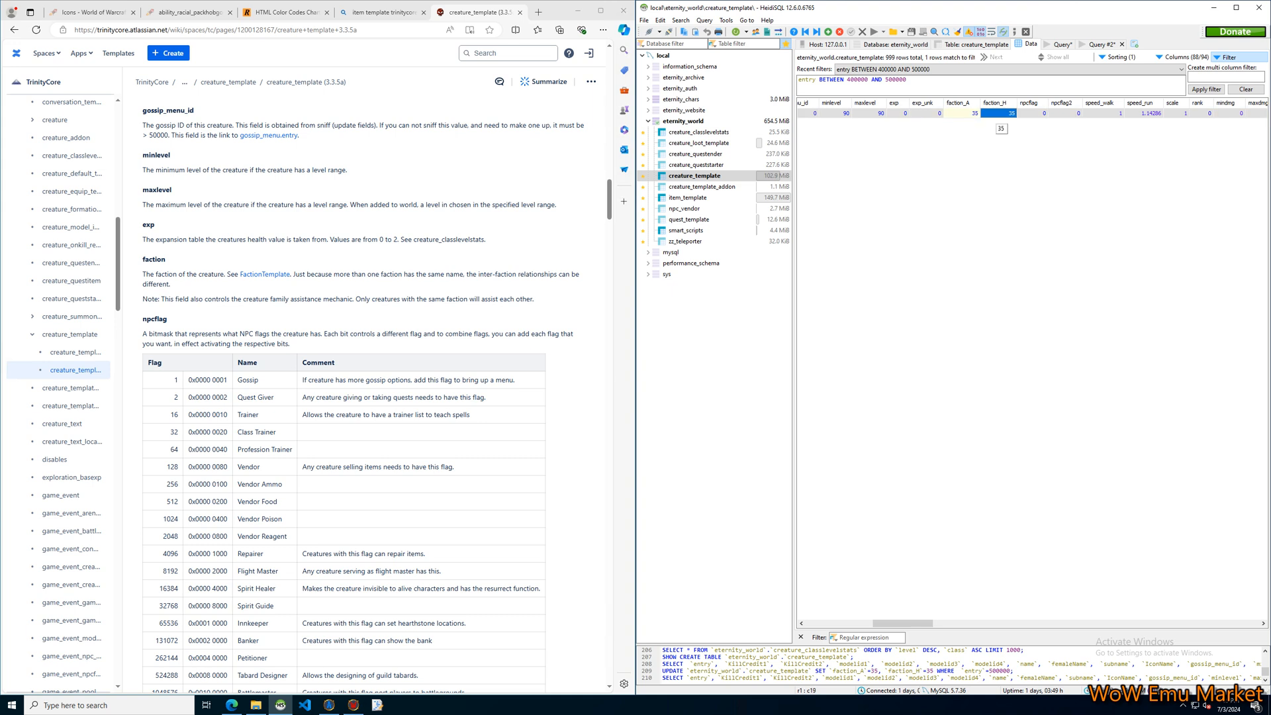
pyautogui.click(1001, 128)
pyautogui.click(963, 114)
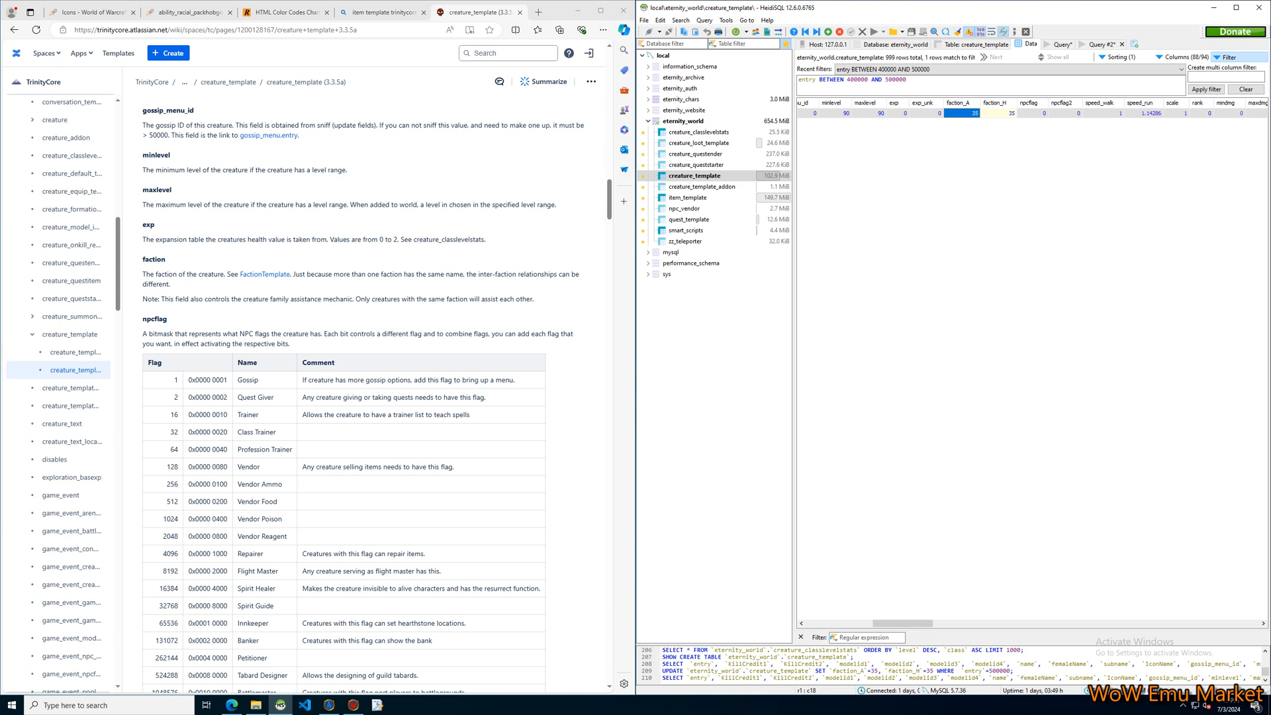
pyautogui.click(1030, 172)
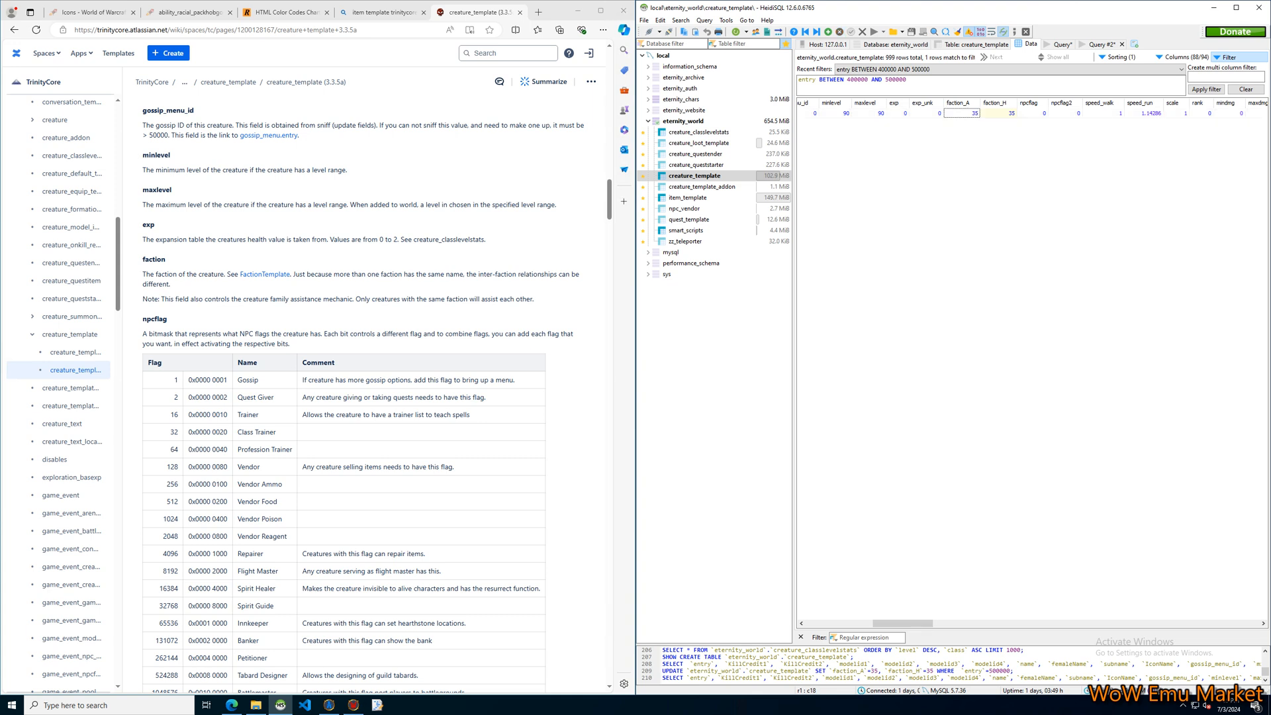
# Select the Welcome NPC's npcflag cell and examine the documentation's npcflag table, including the Repairer 4096 and Vendor 128 flags.
pyautogui.click(1033, 114)
pyautogui.scroll(-4, 361, 394)
pyautogui.scroll(2, 361, 394)
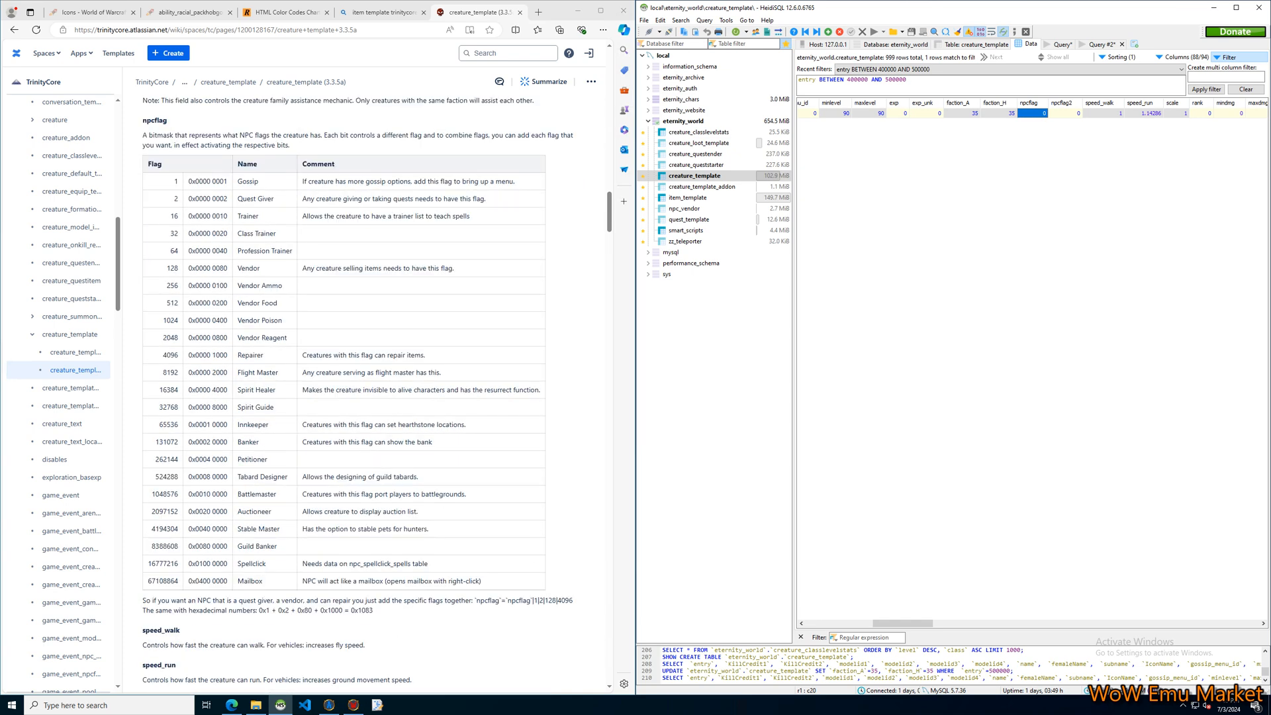
pyautogui.click(361, 394)
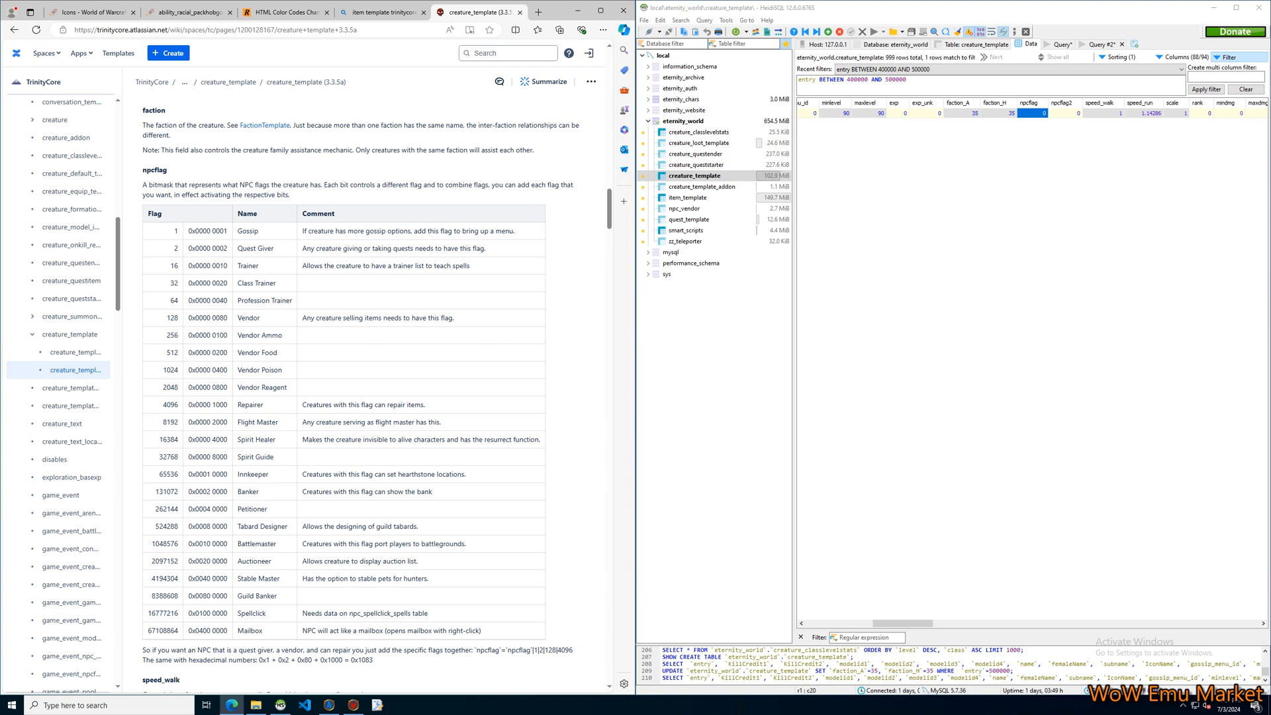
pyautogui.doubleClick(171, 405)
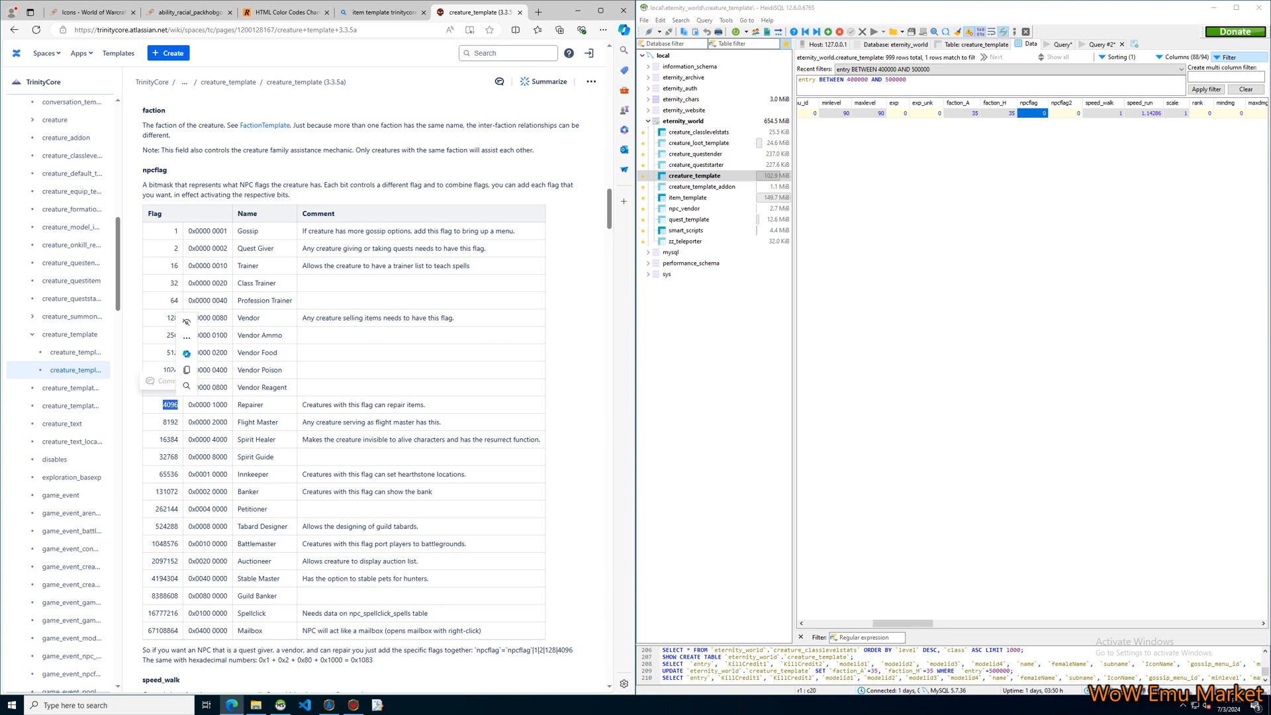
pyautogui.click(172, 405)
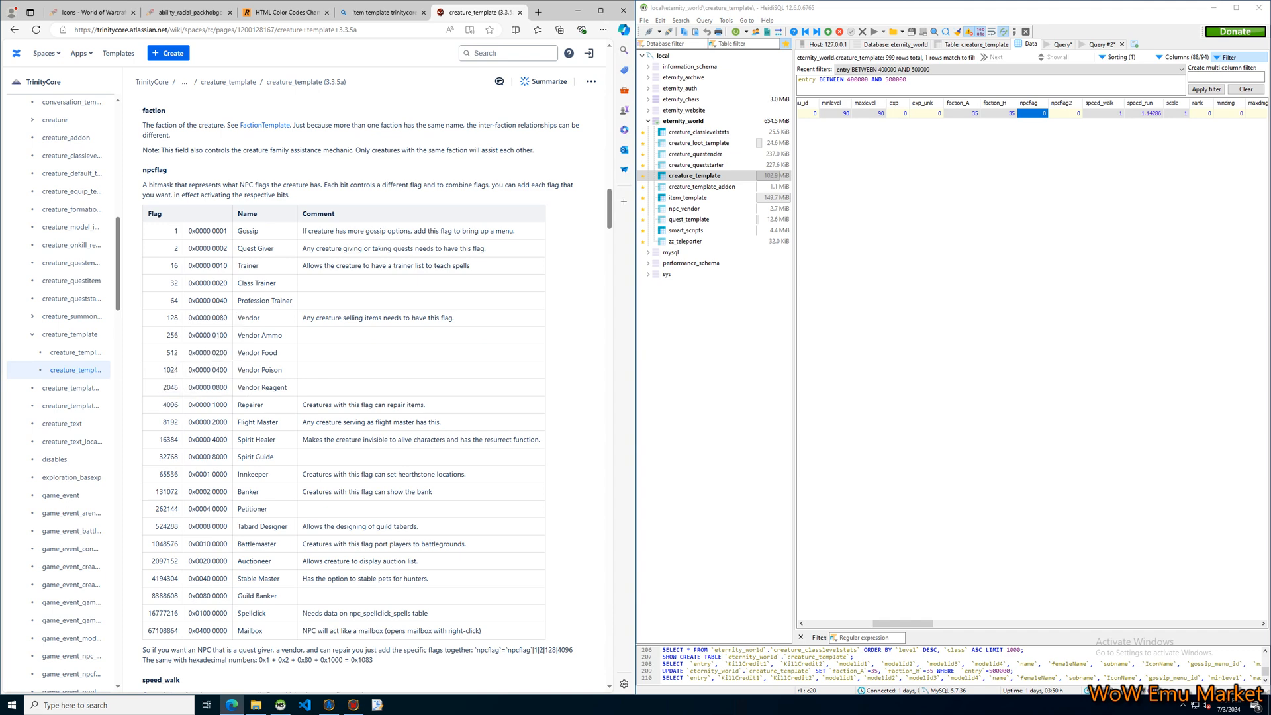
pyautogui.doubleClick(171, 318)
pyautogui.click(171, 318)
pyautogui.scroll(-7, 365, 394)
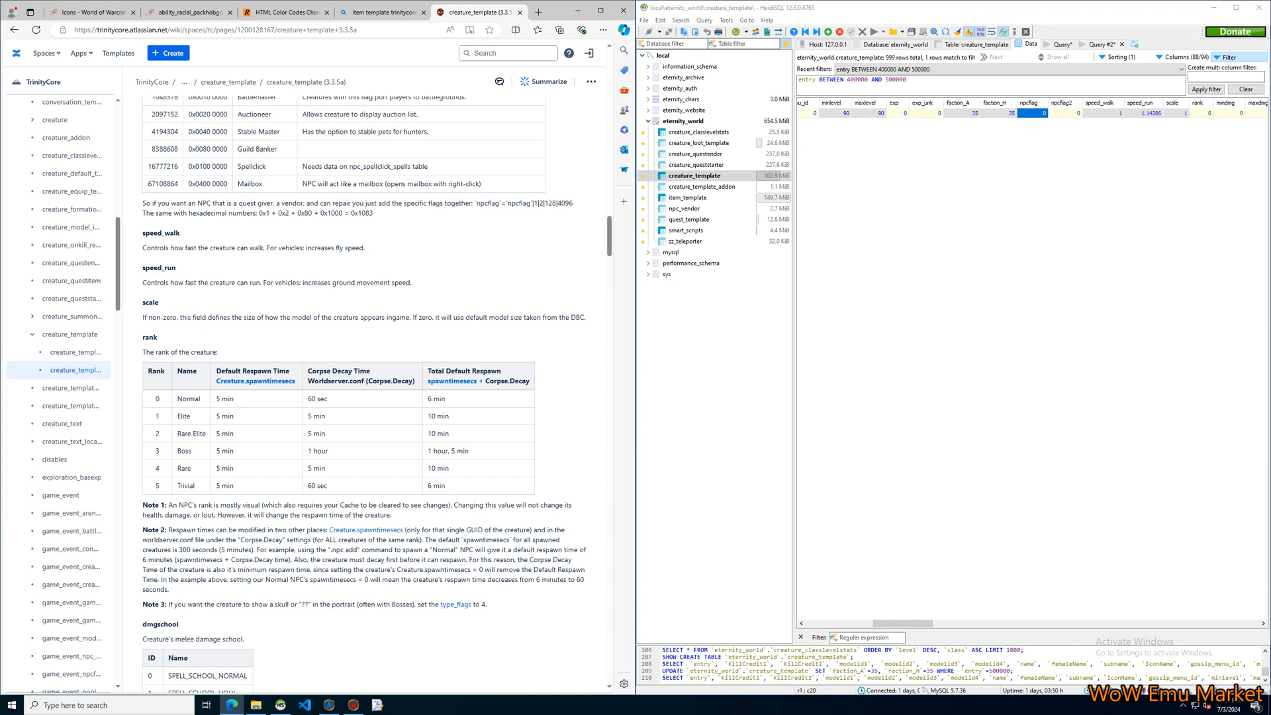
# Select the NPC's scale cell and examine the documentation for speed, scale, rank, dmgschool and attack times.
pyautogui.click(1177, 113)
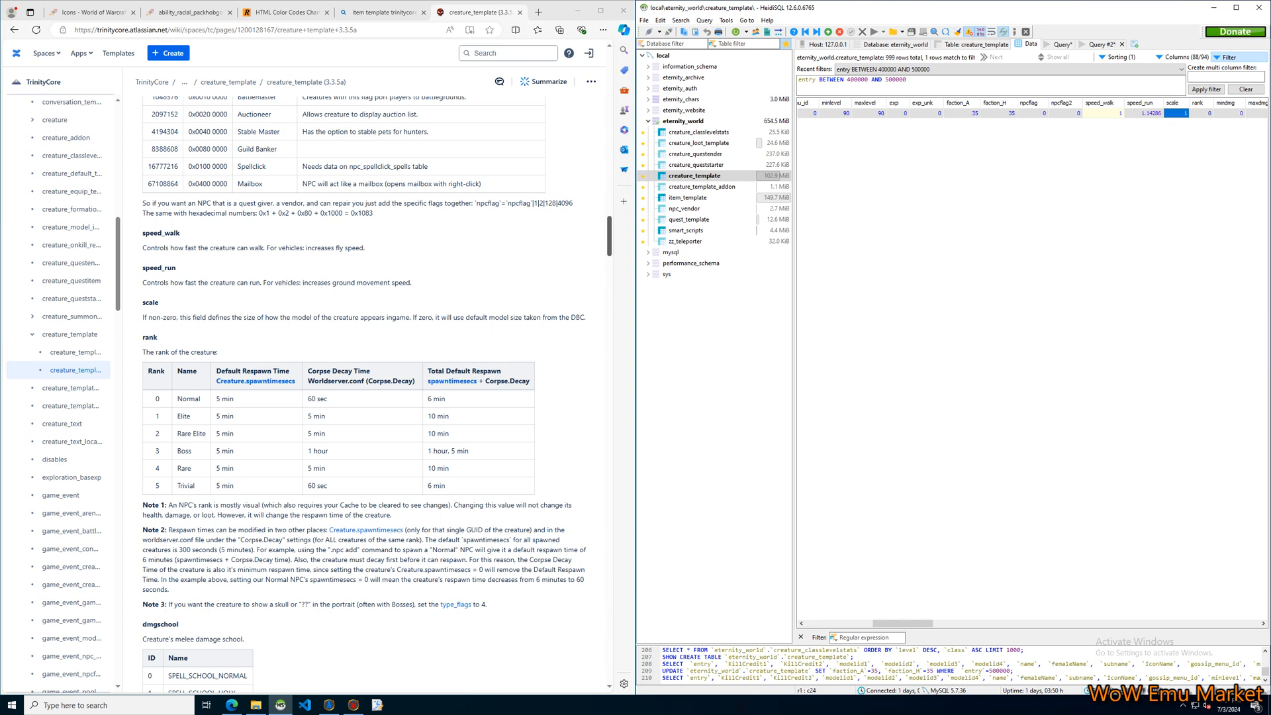
pyautogui.scroll(-2, 364, 394)
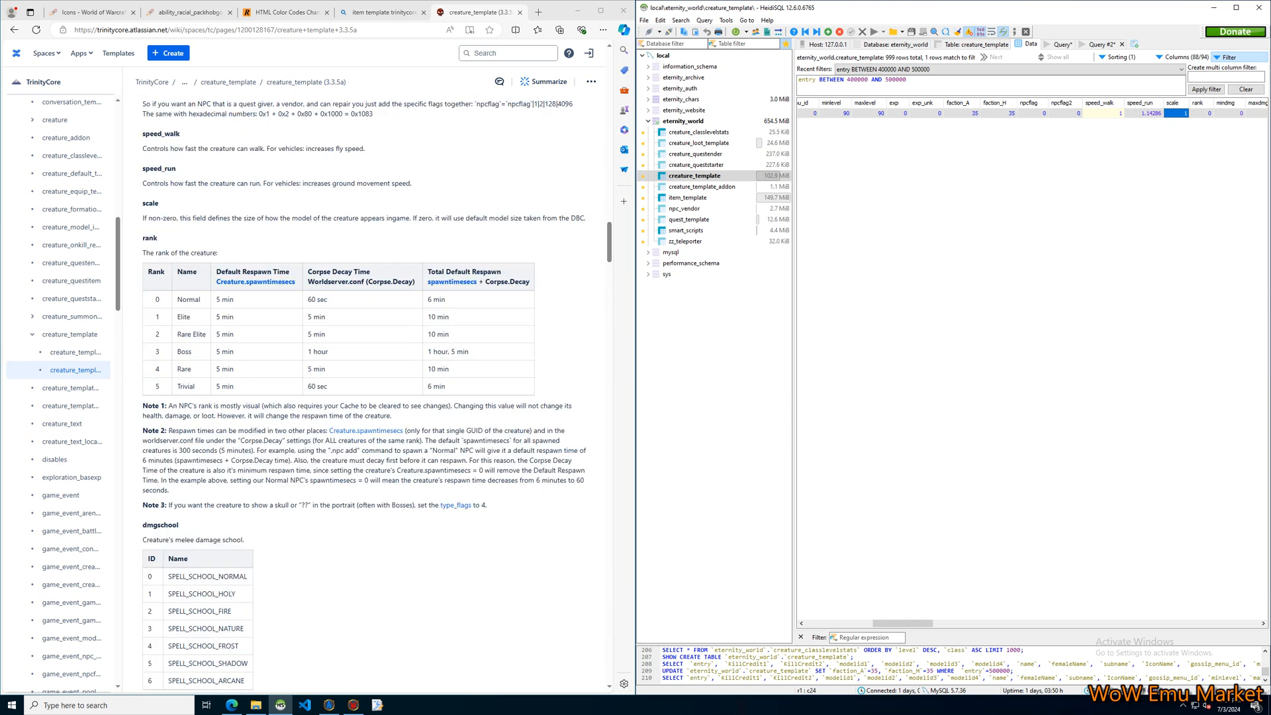
pyautogui.click(363, 394)
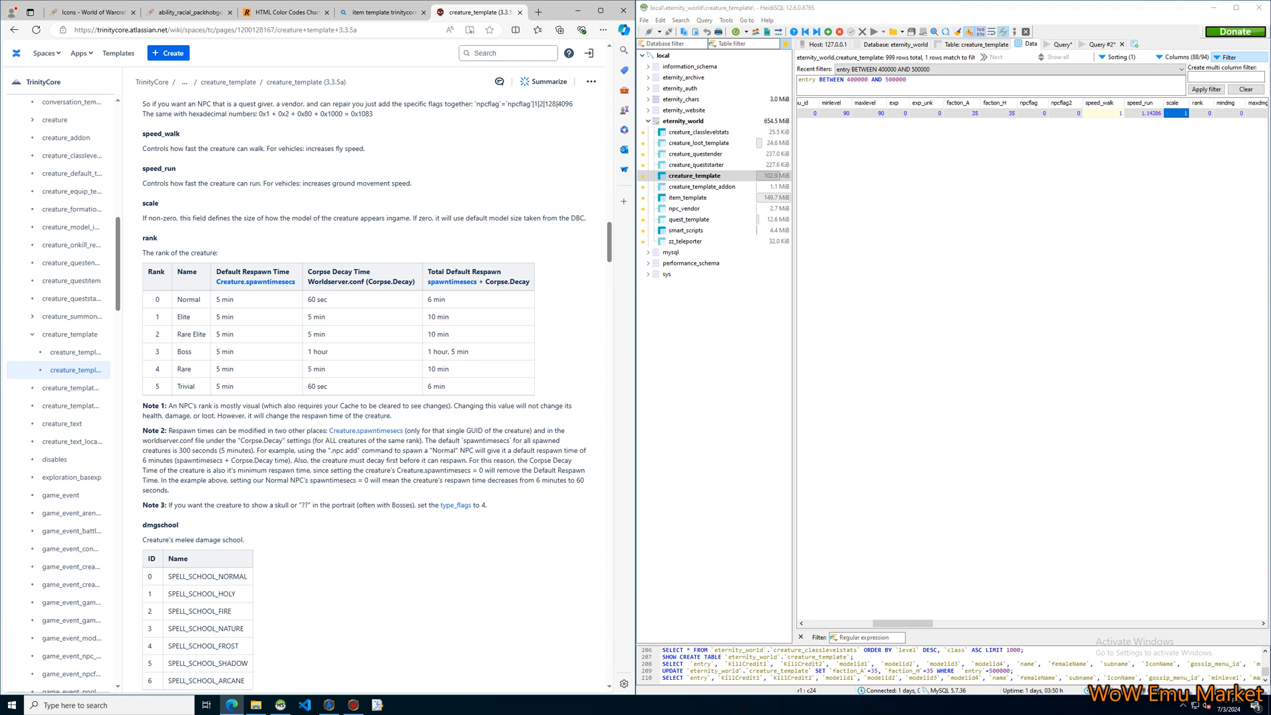
pyautogui.scroll(-2, 364, 384)
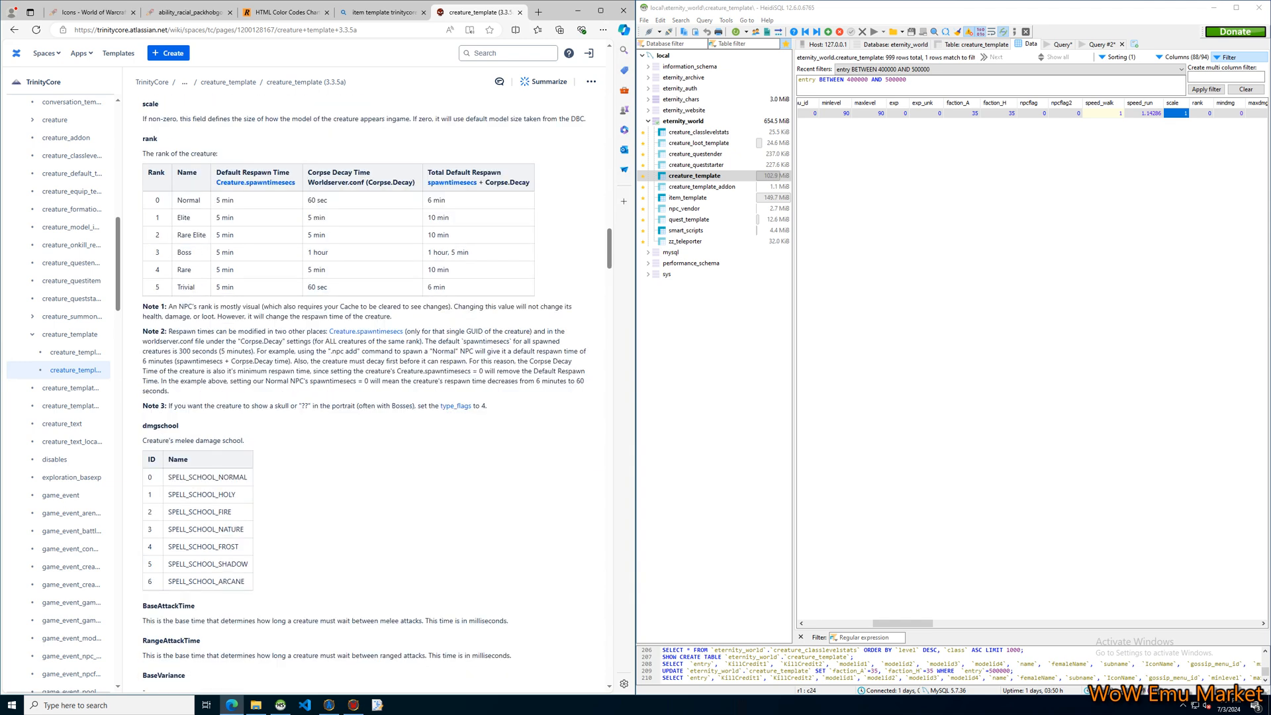
pyautogui.scroll(-3, 364, 390)
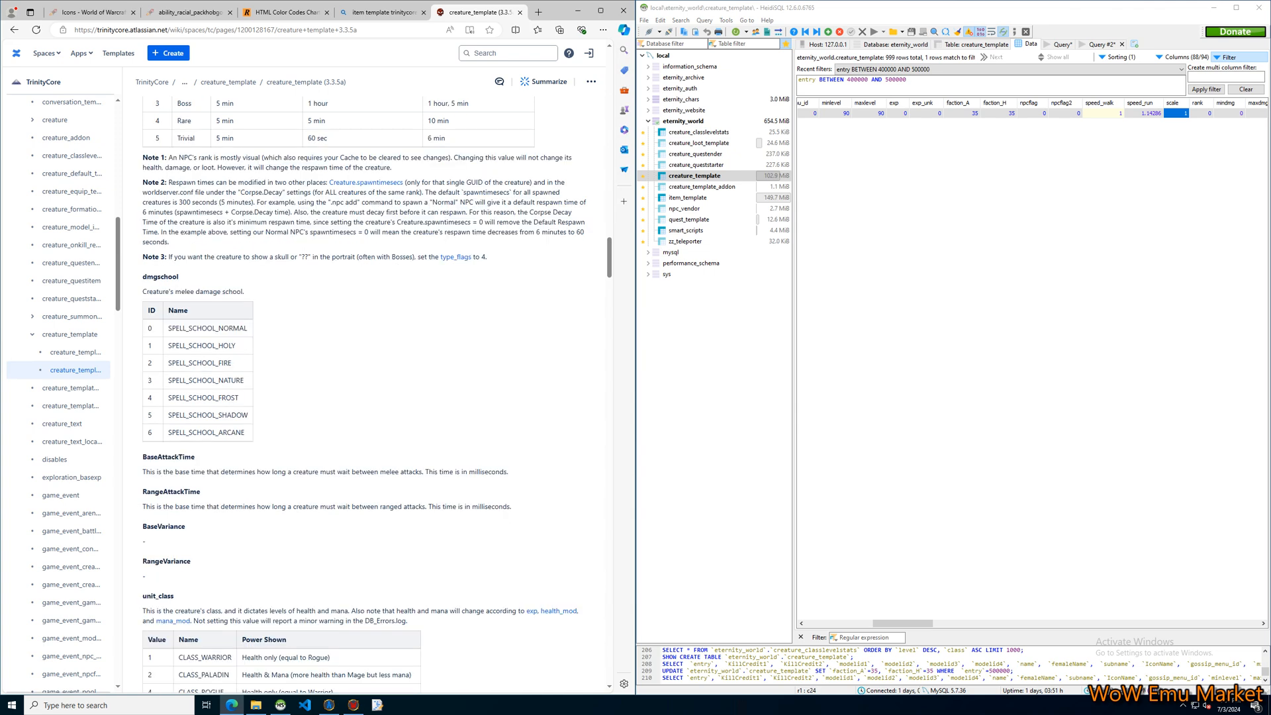
# Review the NPC's damage-related cells from mindmg through dmg_multiplier alongside the documentation.
pyautogui.moveTo(903, 624); pyautogui.dragTo(932, 624)
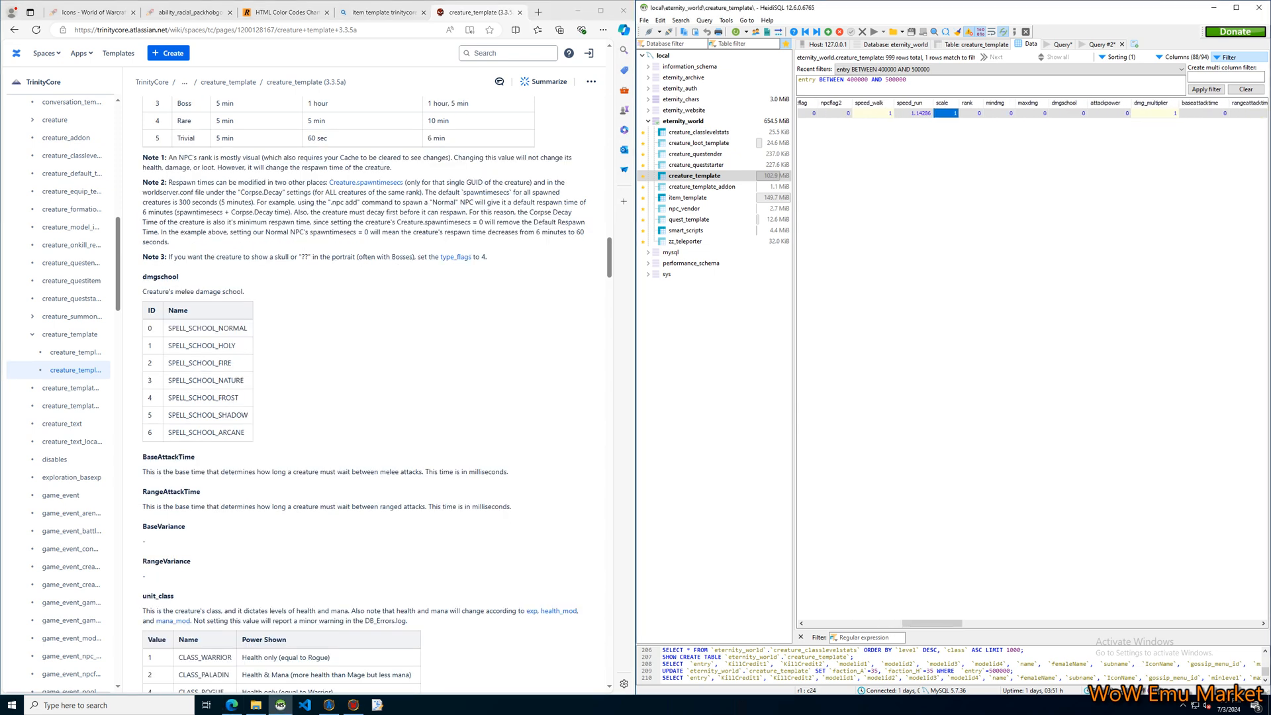
pyautogui.press('Right')
pyautogui.press('Right')
pyautogui.press('Right')
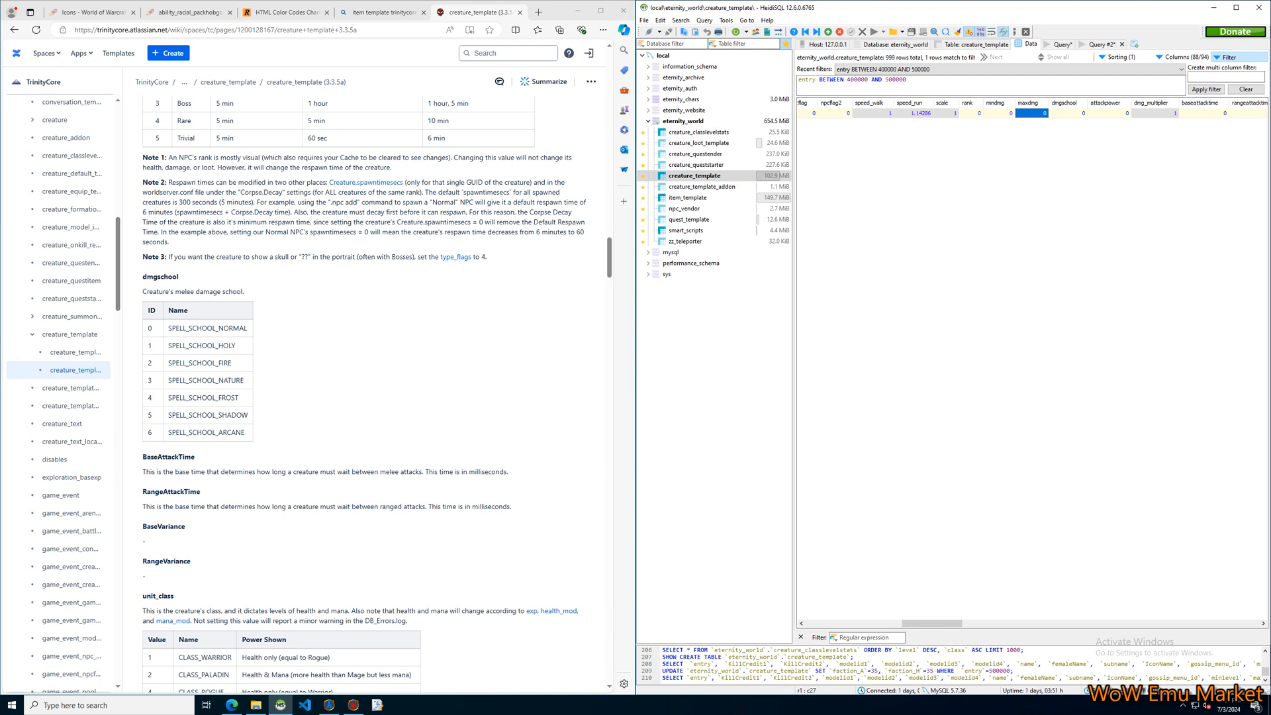
pyautogui.press('Left')
pyautogui.press('Right')
pyautogui.press('Left')
pyautogui.press('Right')
pyautogui.press('Right')
pyautogui.moveTo(932, 623); pyautogui.dragTo(948, 623)
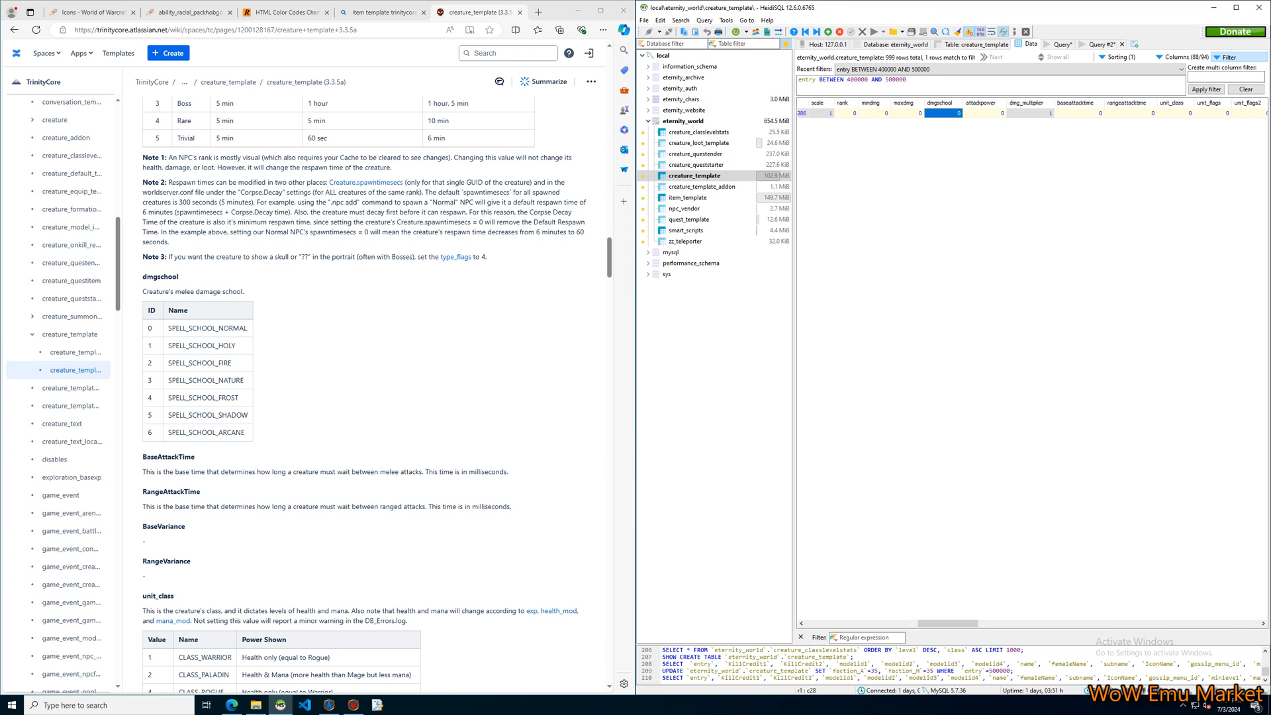
pyautogui.click(985, 113)
pyautogui.scroll(-2, 364, 394)
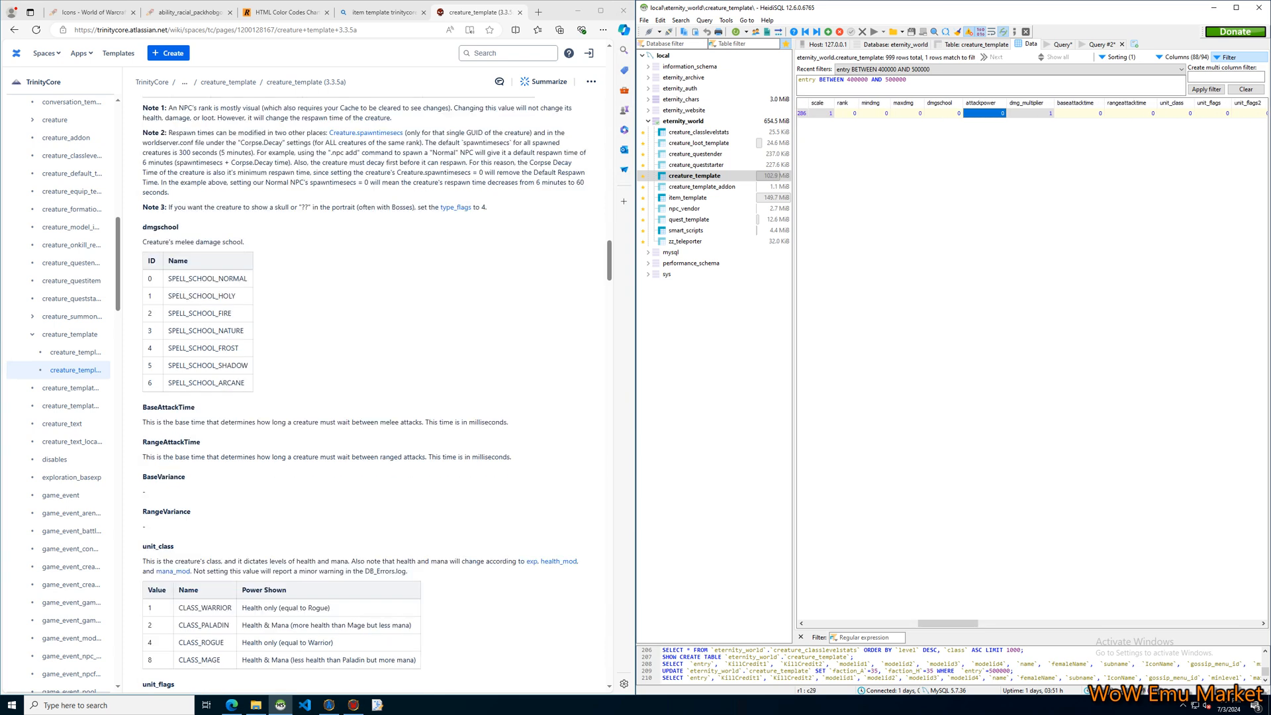
pyautogui.click(1031, 113)
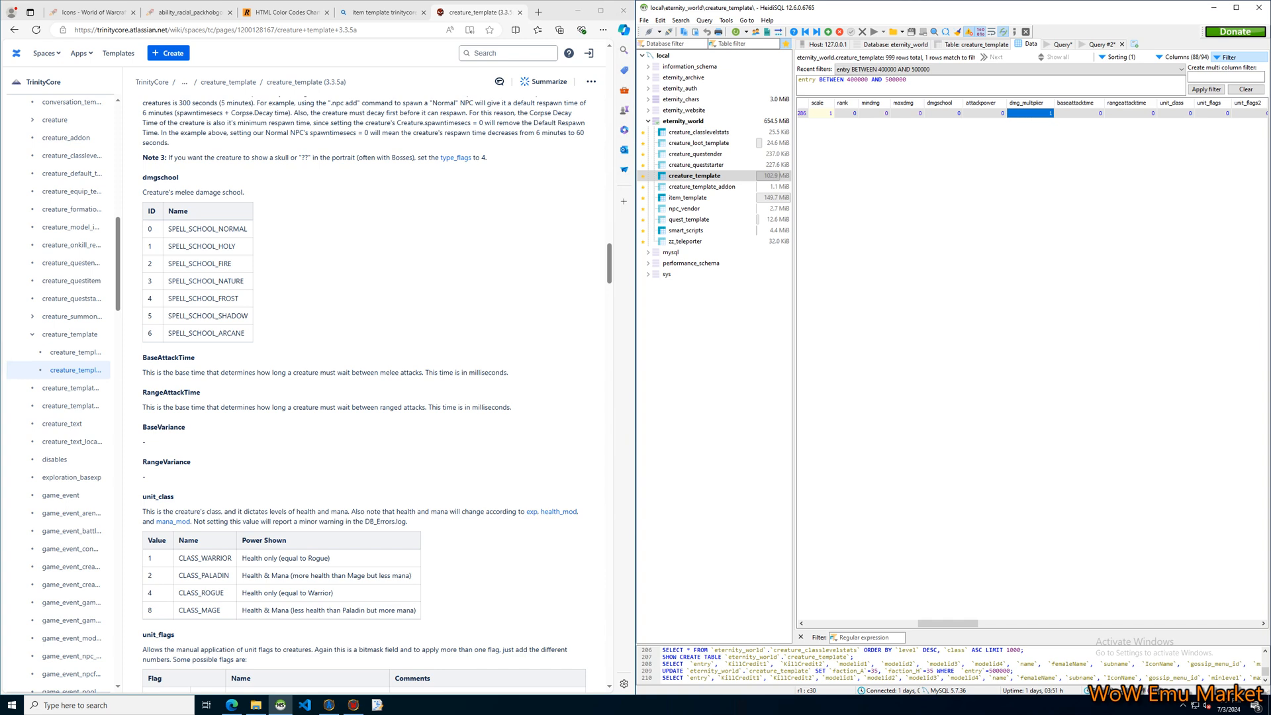
# Check the level and class base stats in creature_classlevelstats and return to the creature_template data.
pyautogui.click(702, 132)
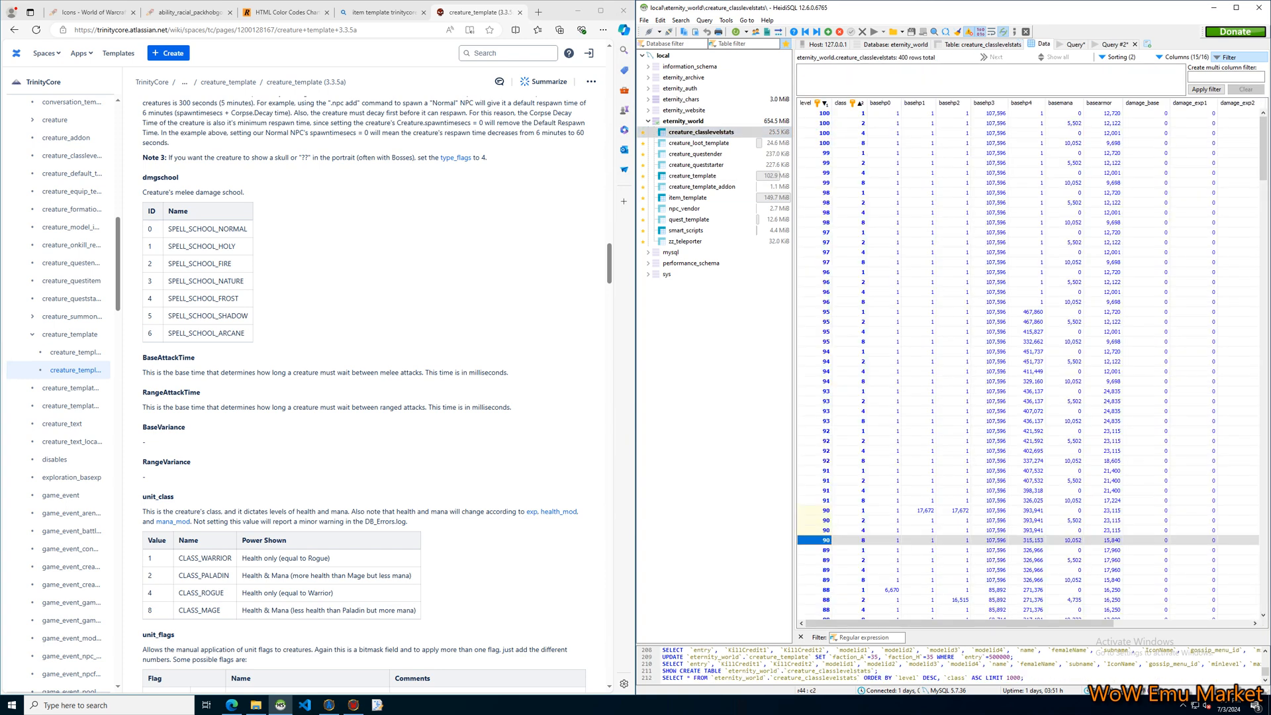
pyautogui.moveTo(960, 624)
pyautogui.mouseDown()
pyautogui.moveTo(1098, 624)
pyautogui.moveTo(958, 624)
pyautogui.mouseUp()
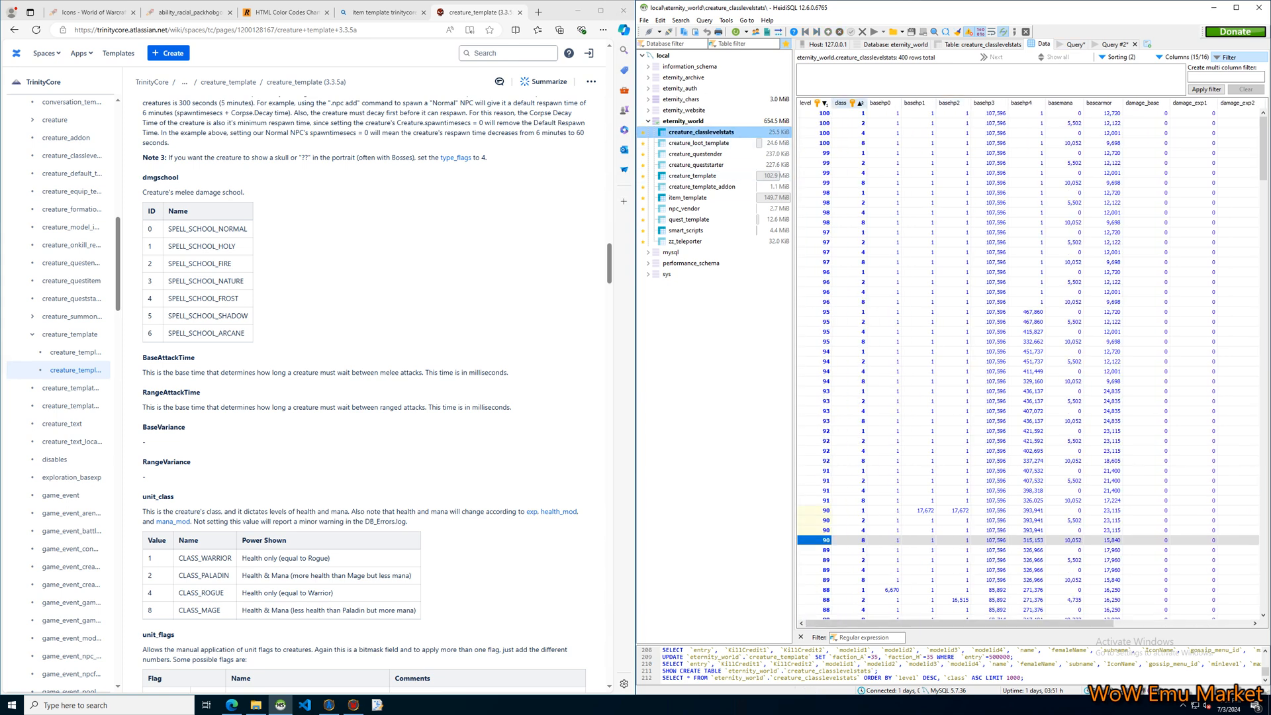
pyautogui.click(695, 176)
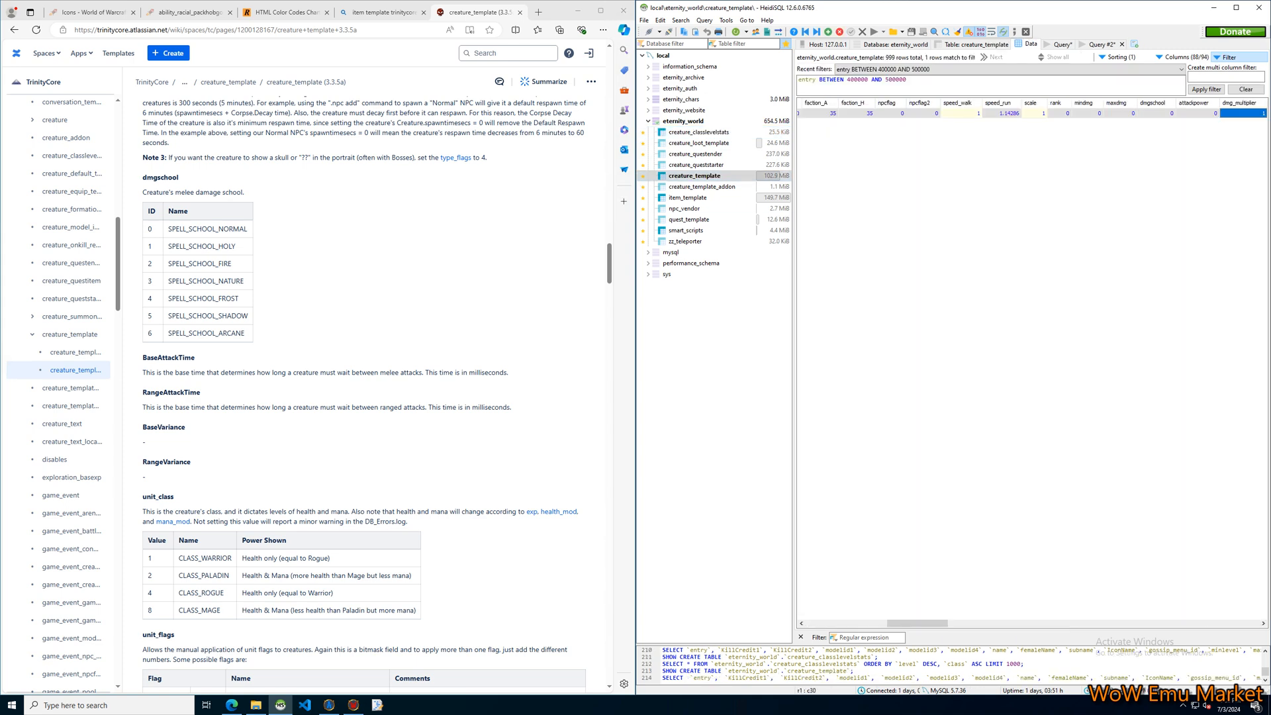
# Set the Welcome NPC's baseattacktime to 2000.
pyautogui.moveTo(917, 624); pyautogui.dragTo(952, 624)
pyautogui.doubleClick(1026, 114)
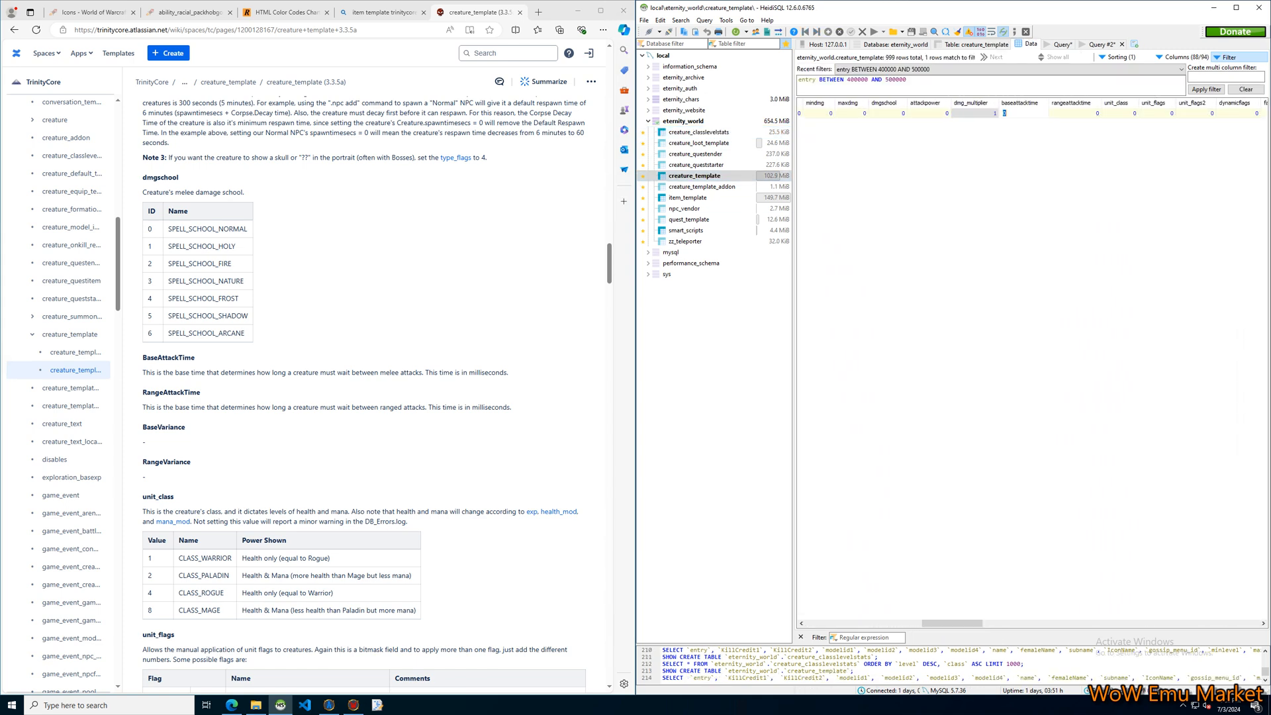
pyautogui.press('Return')
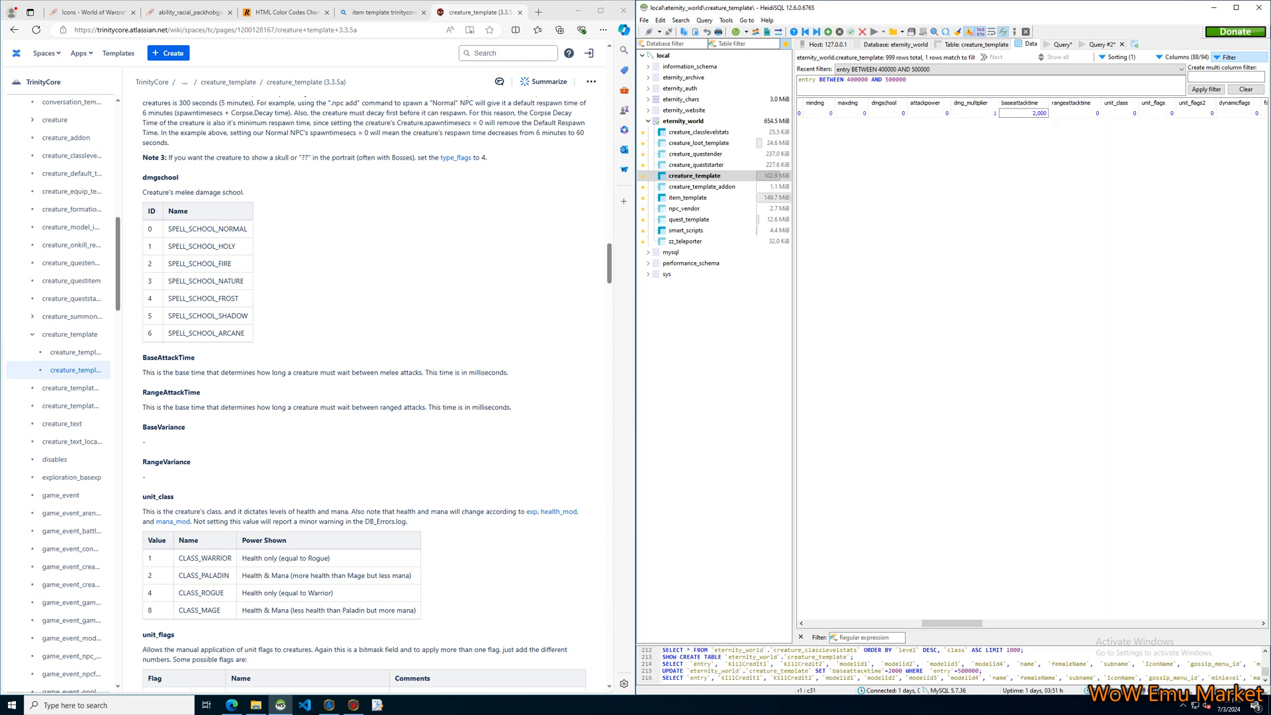
# Consult the documentation's unit_class table and set the NPC's unit_class to 1 (CLASS_WARRIOR).
pyautogui.press('Right')
pyautogui.press('Right')
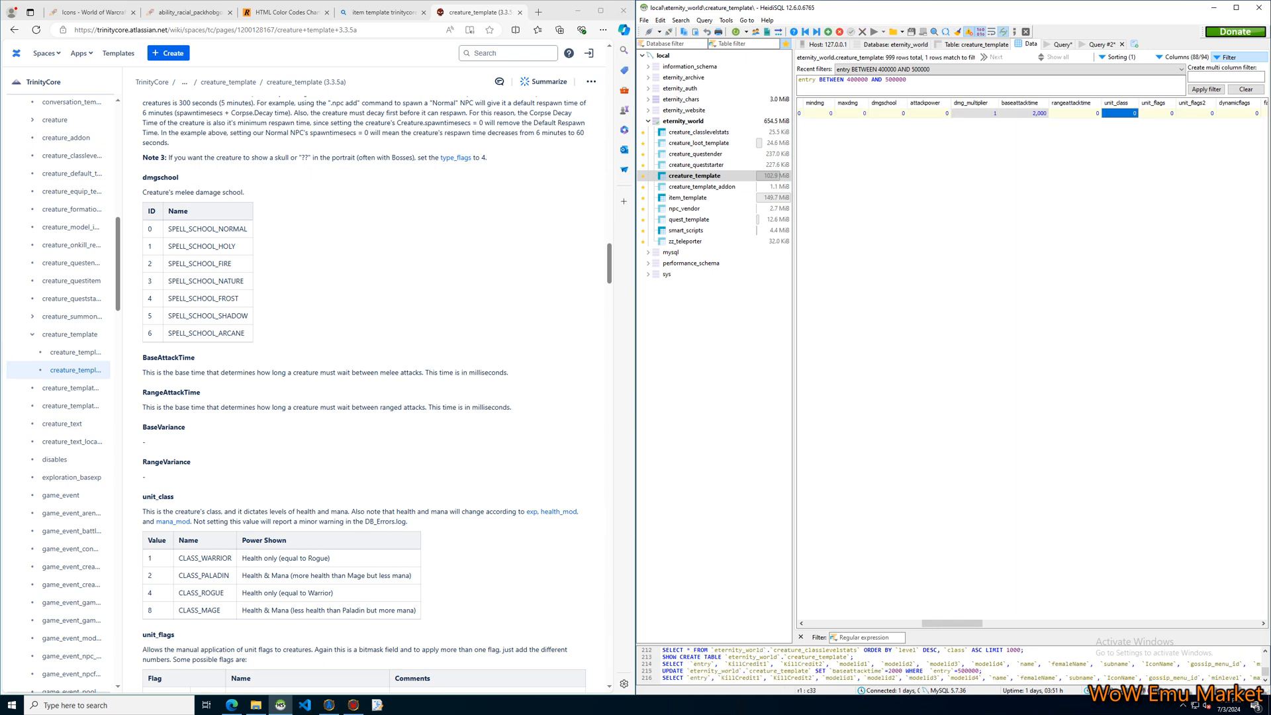
pyautogui.scroll(-3, 364, 394)
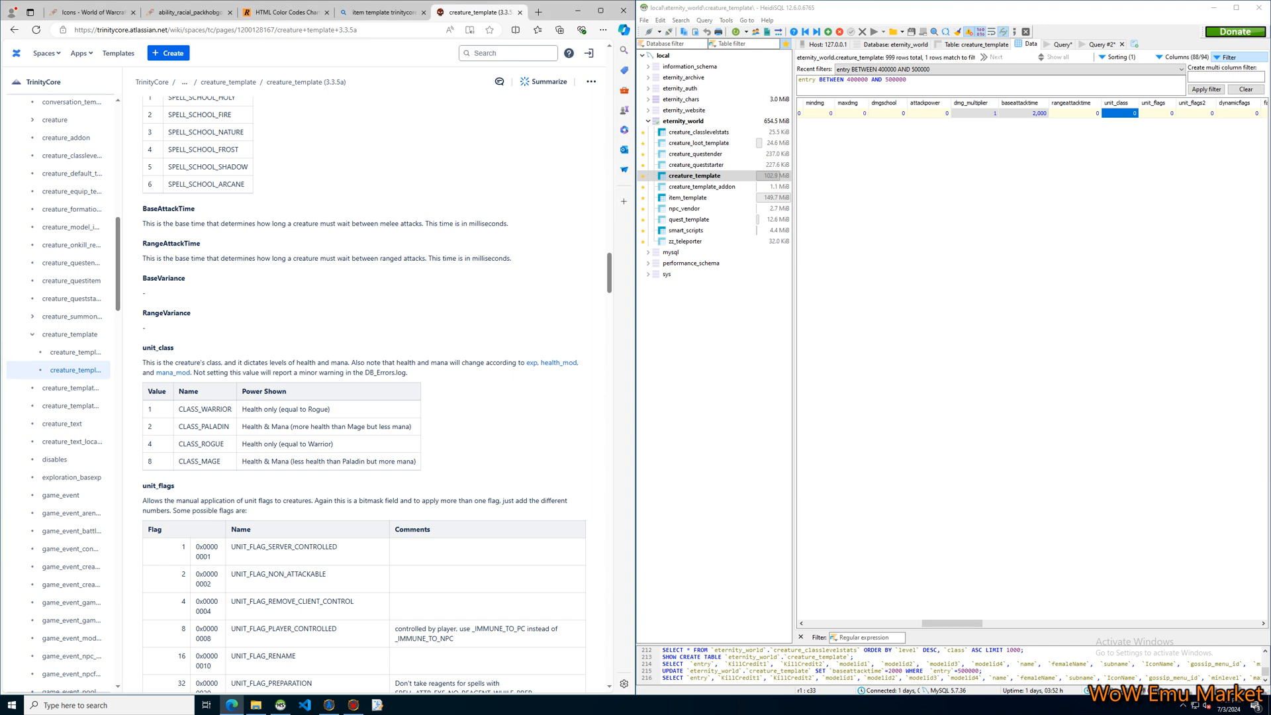
pyautogui.press('F2')
pyautogui.press('Return')
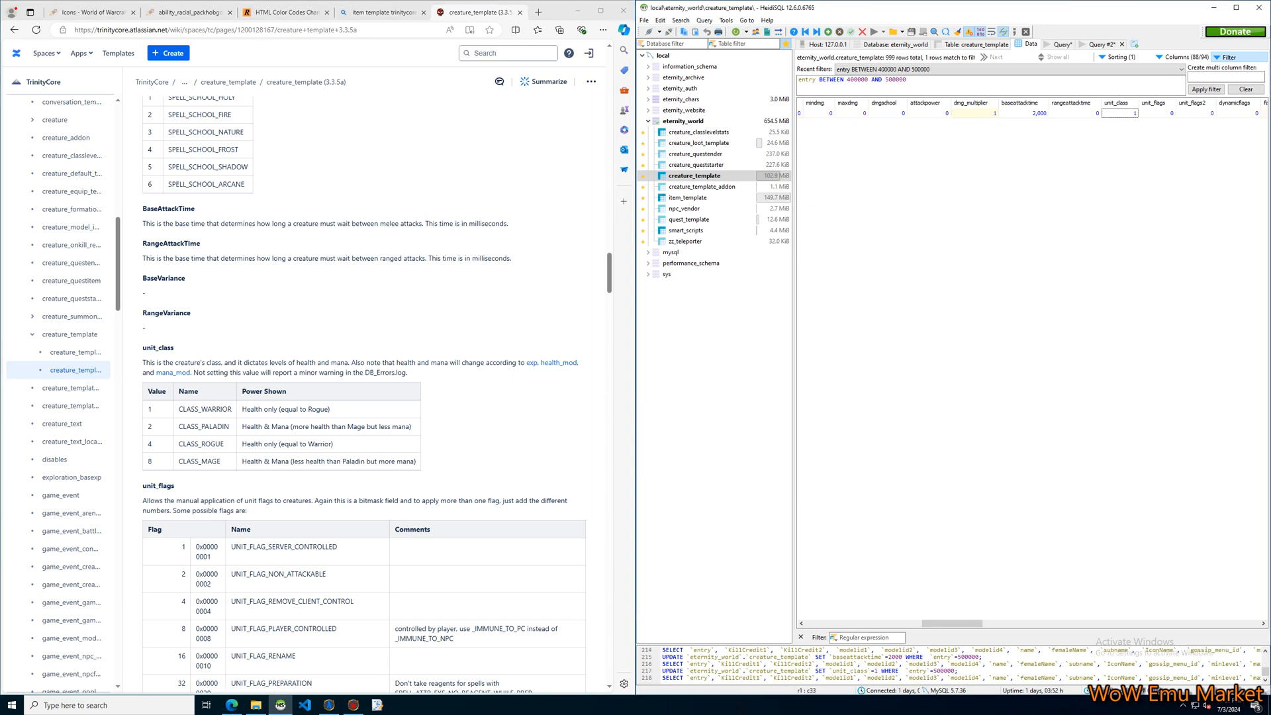
# Change the Welcome NPC's unit_class to 2 (CLASS_PALADIN).
pyautogui.click(1120, 113)
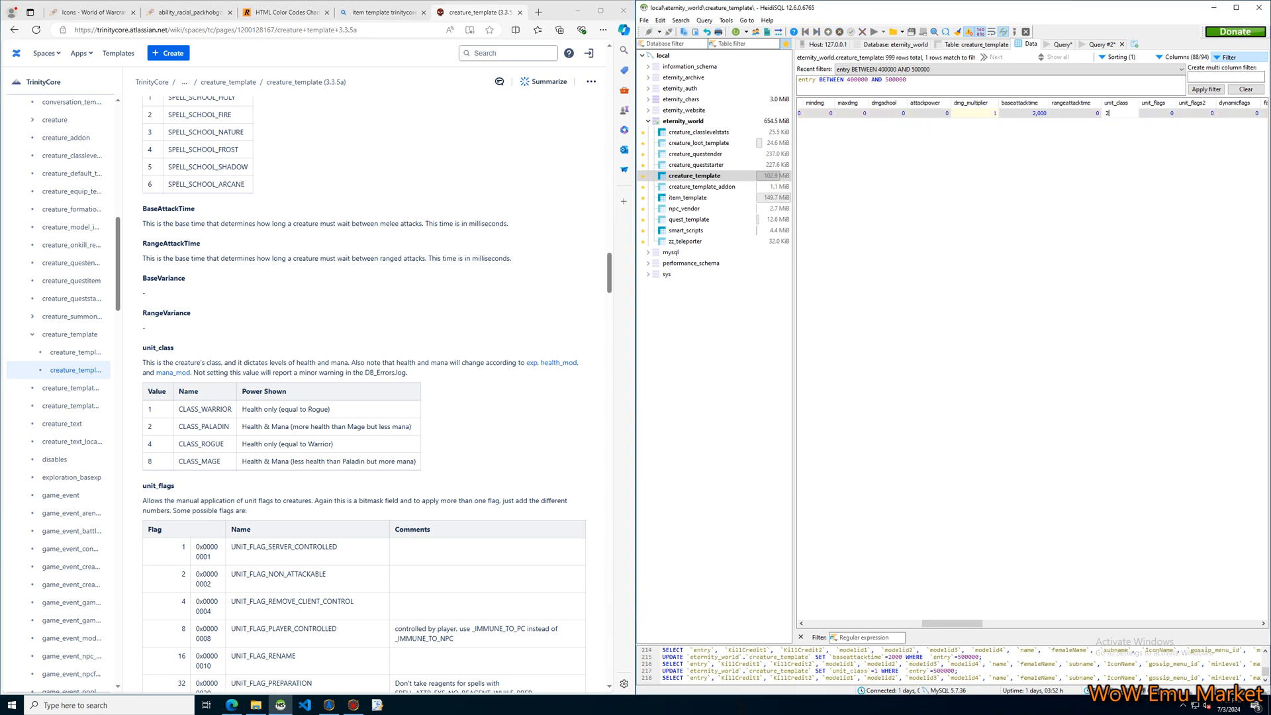
pyautogui.write('2')
pyautogui.press('Return')
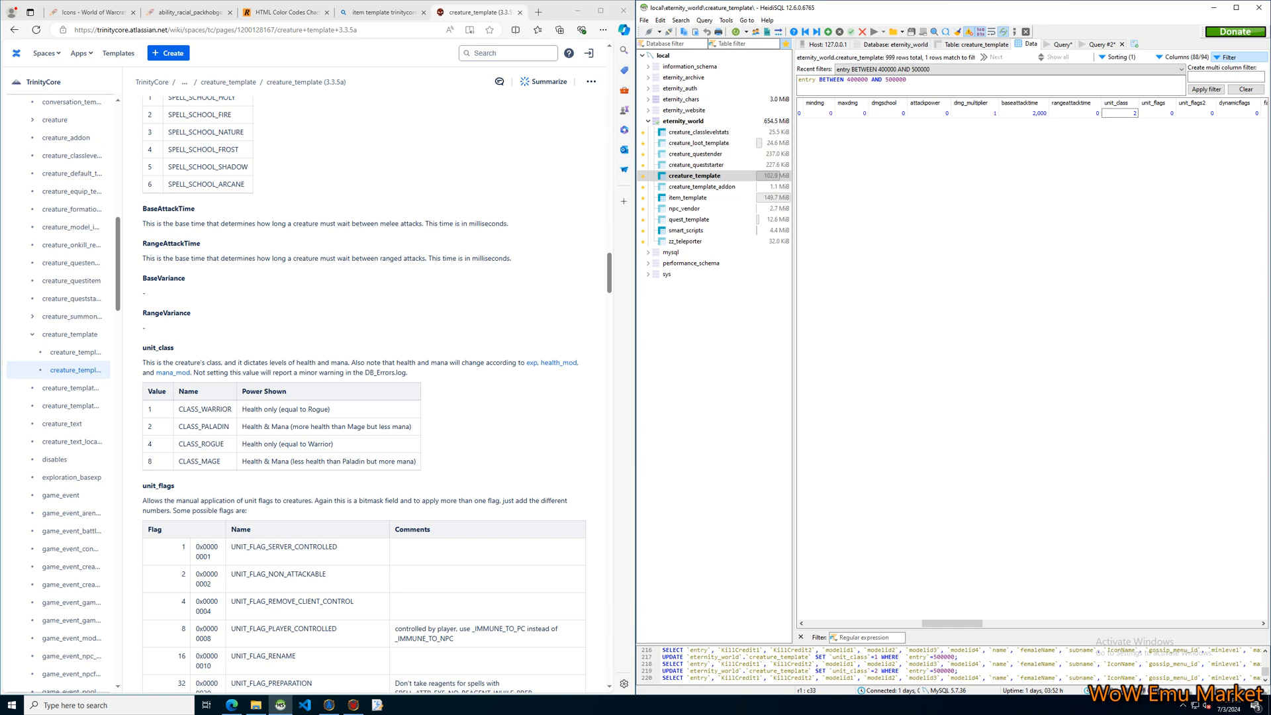
# Select the NPC's unit_flags cell and examine the documentation's unit_flags, unit_flags2 and dynamicflags tables.
pyautogui.scroll(-6, 364, 394)
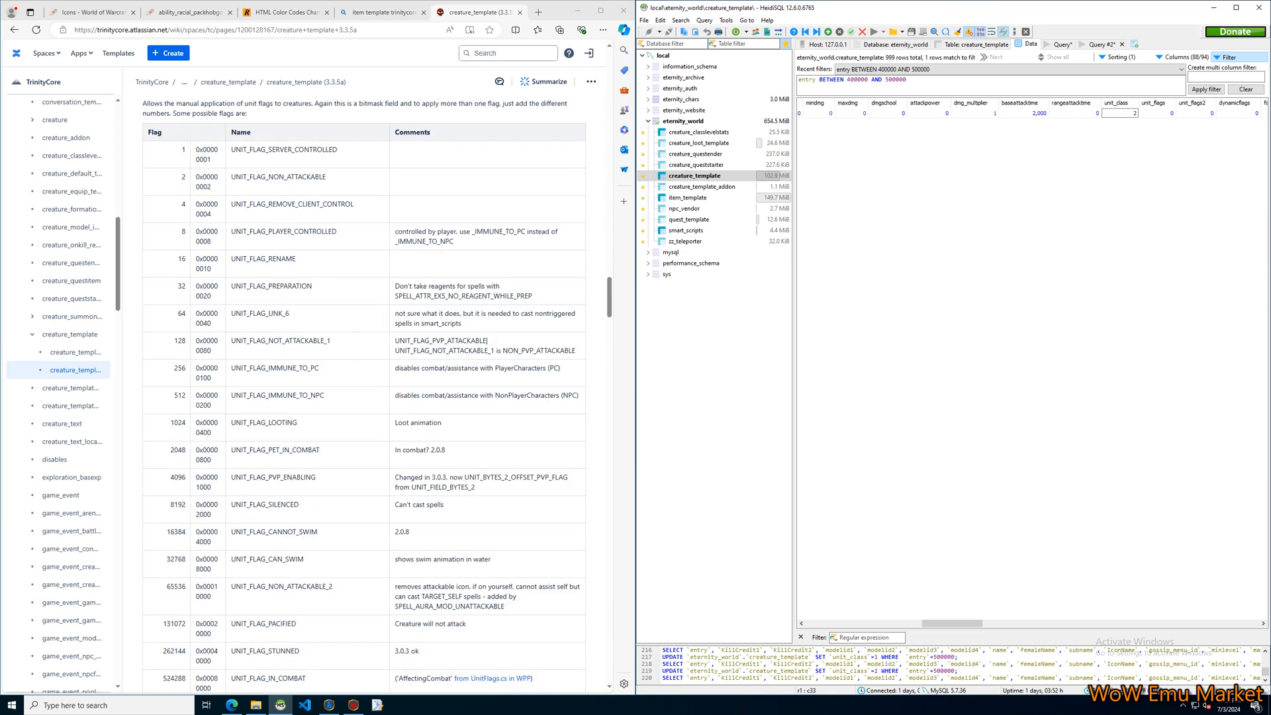
pyautogui.click(364, 394)
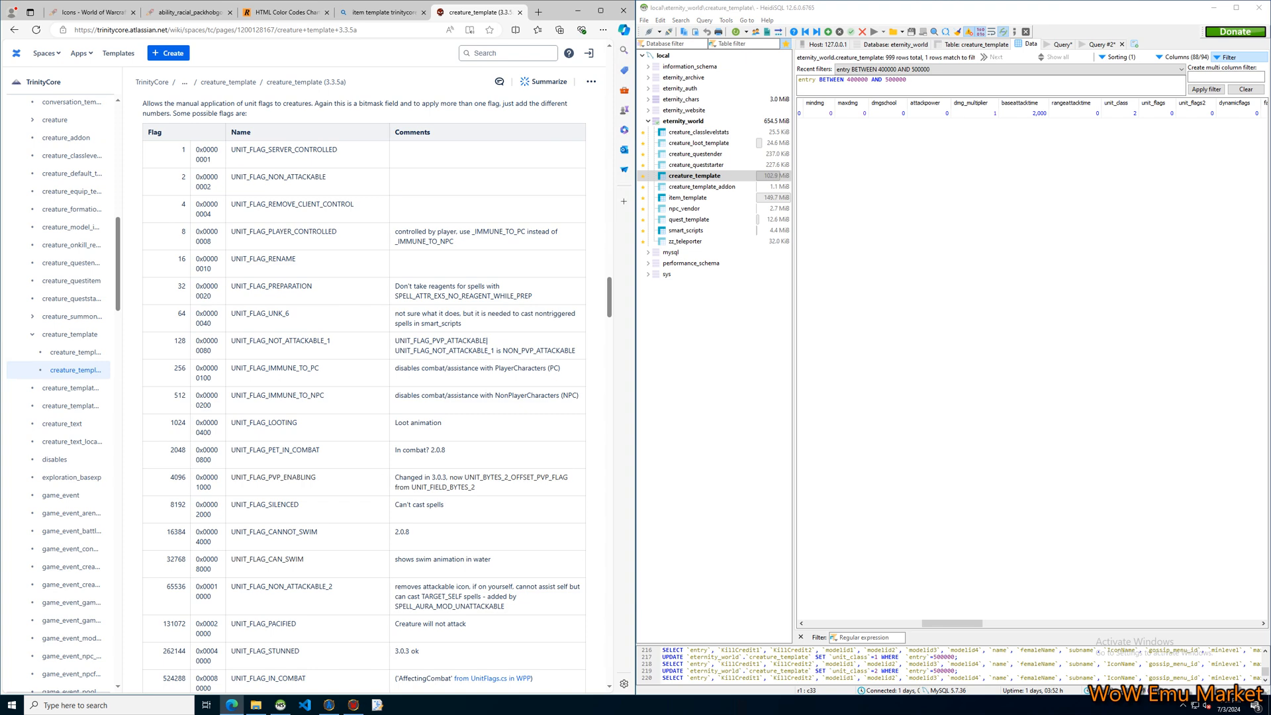
pyautogui.scroll(1, 363, 394)
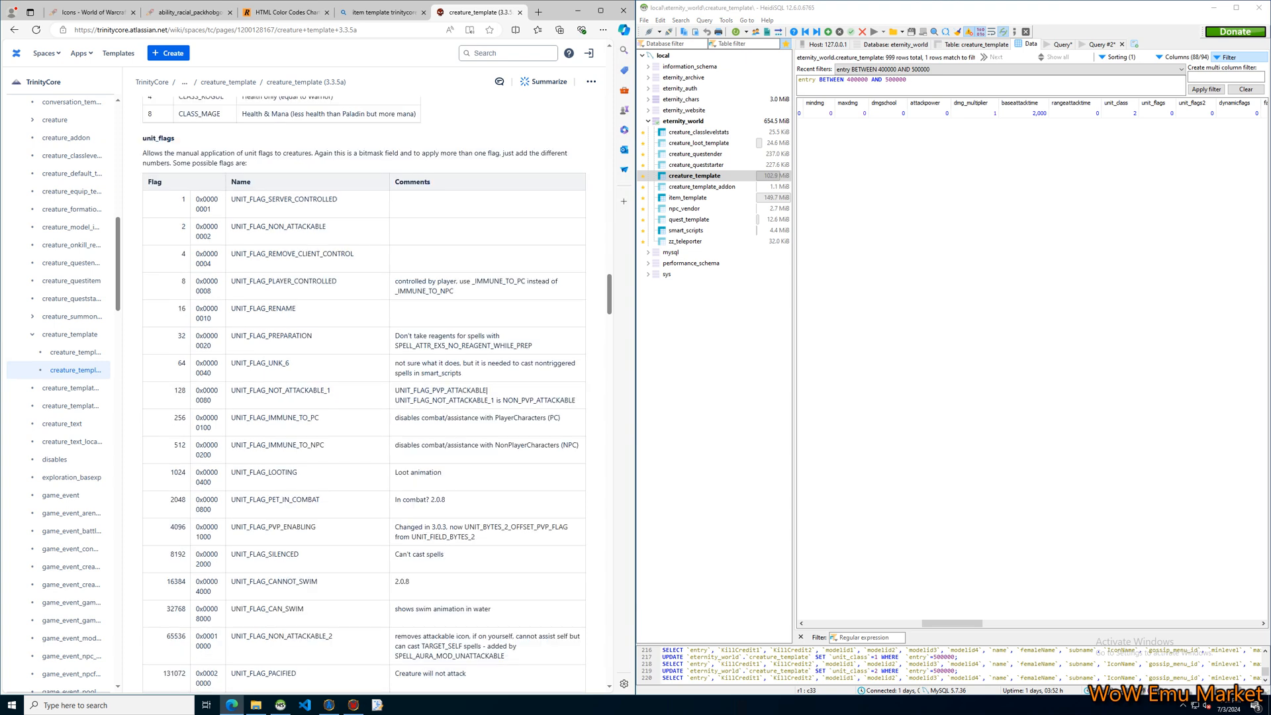
pyautogui.click(1158, 113)
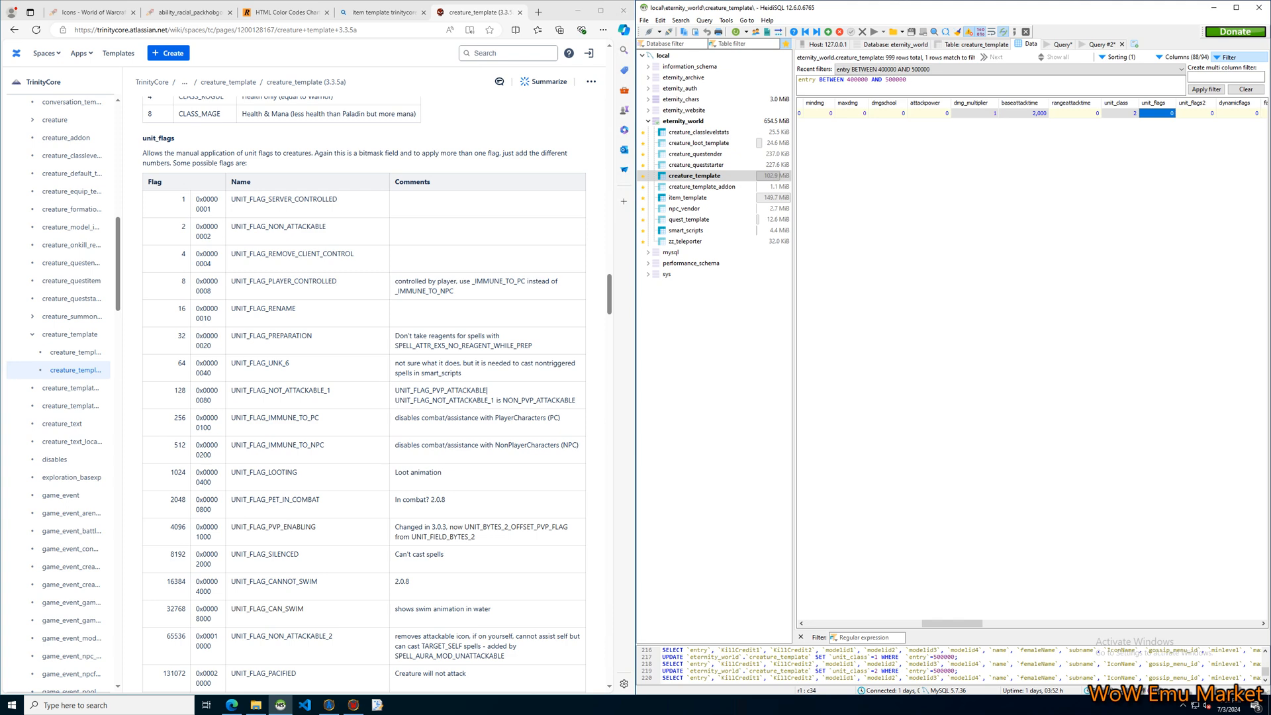
pyautogui.scroll(-12, 365, 397)
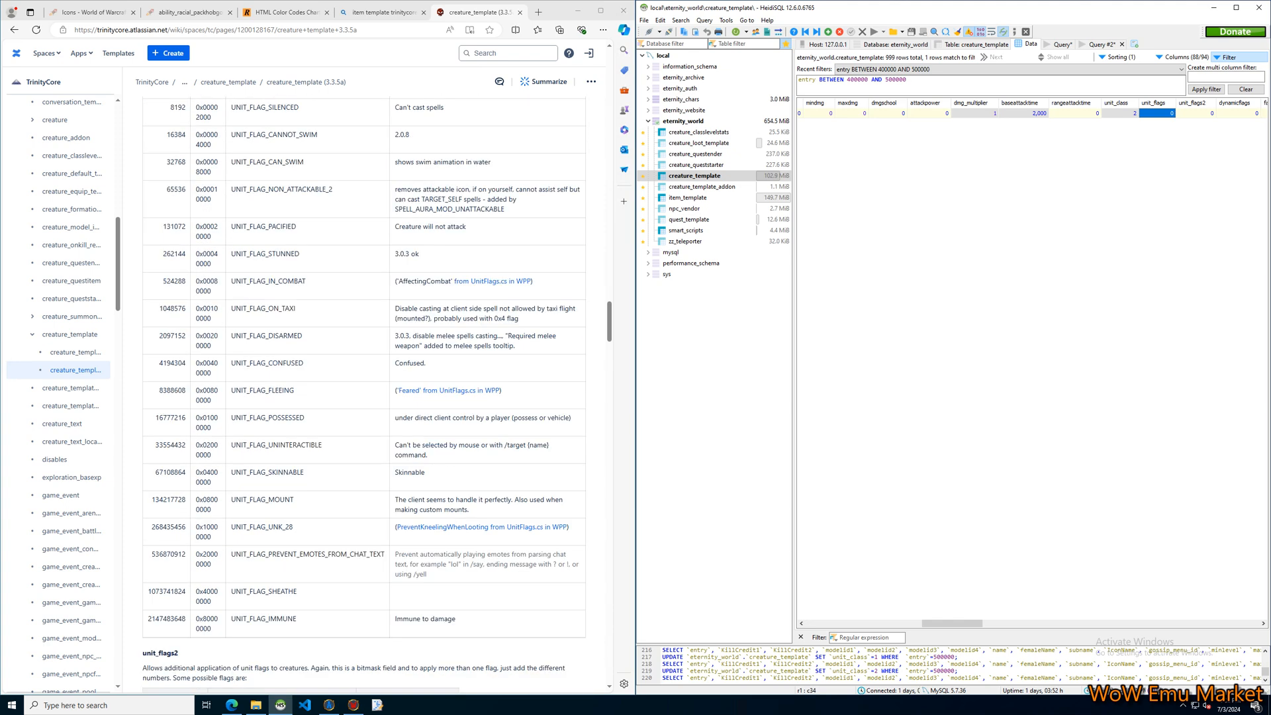
pyautogui.scroll(-8, 364, 398)
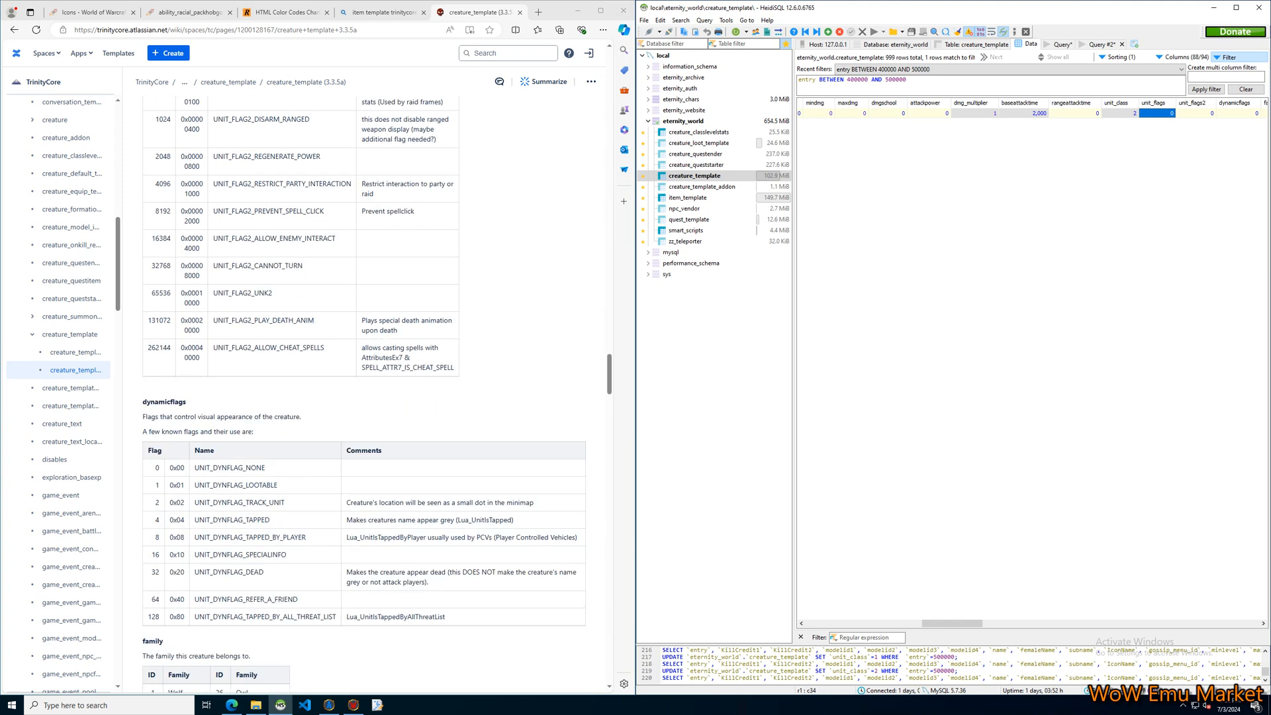
# Examine the documentation's unit_flags2, dynamicflags and family tables alongside the NPC's matching columns.
pyautogui.scroll(7, 364, 398)
pyautogui.click(364, 397)
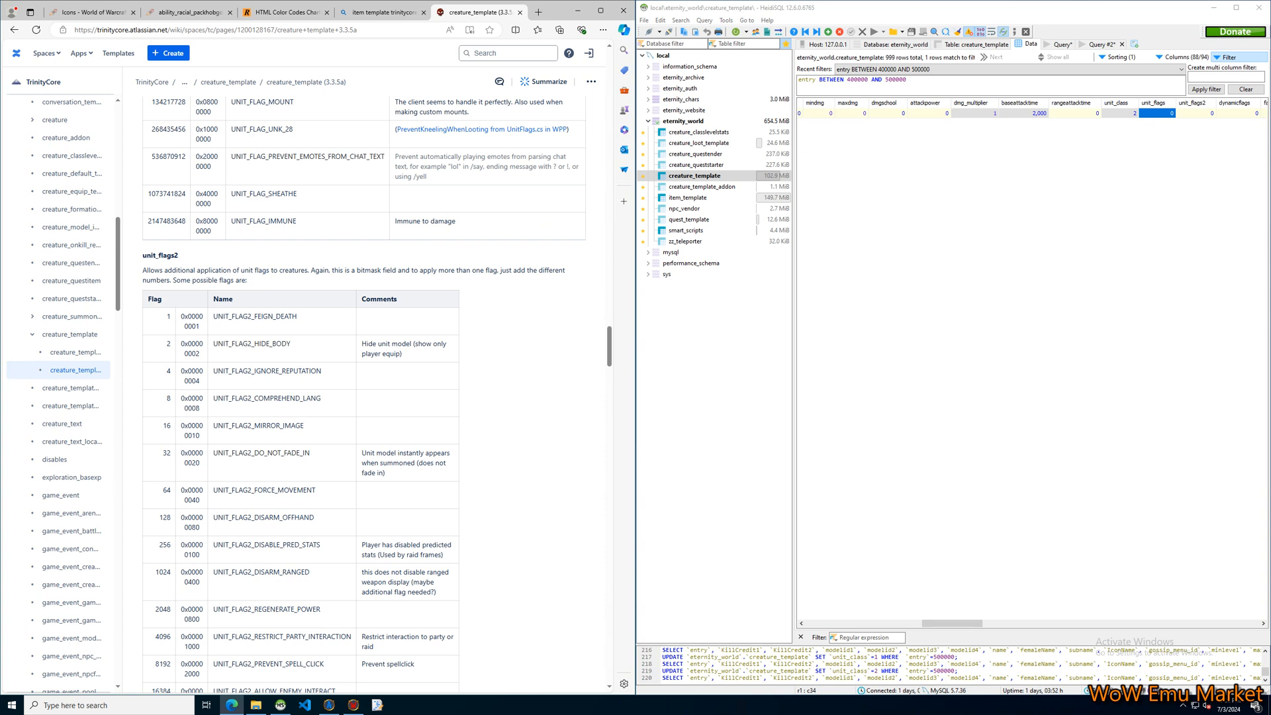
pyautogui.scroll(-6, 364, 390)
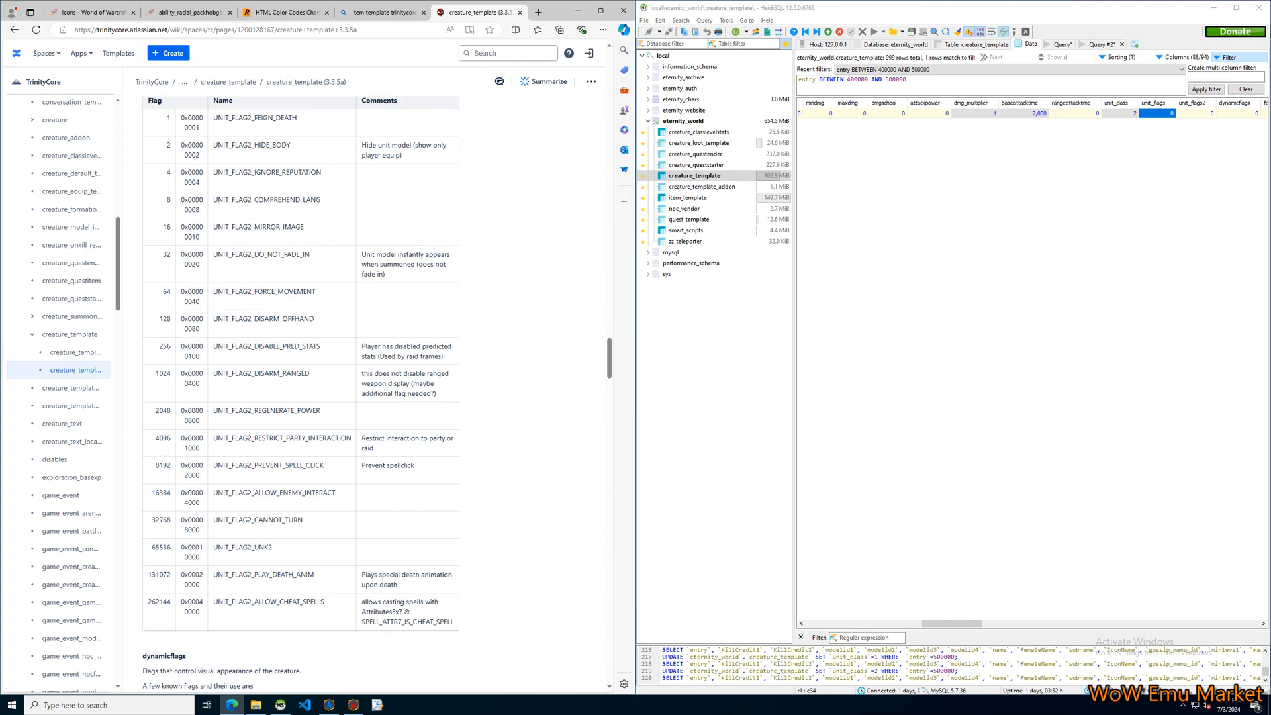
pyautogui.scroll(-3, 364, 391)
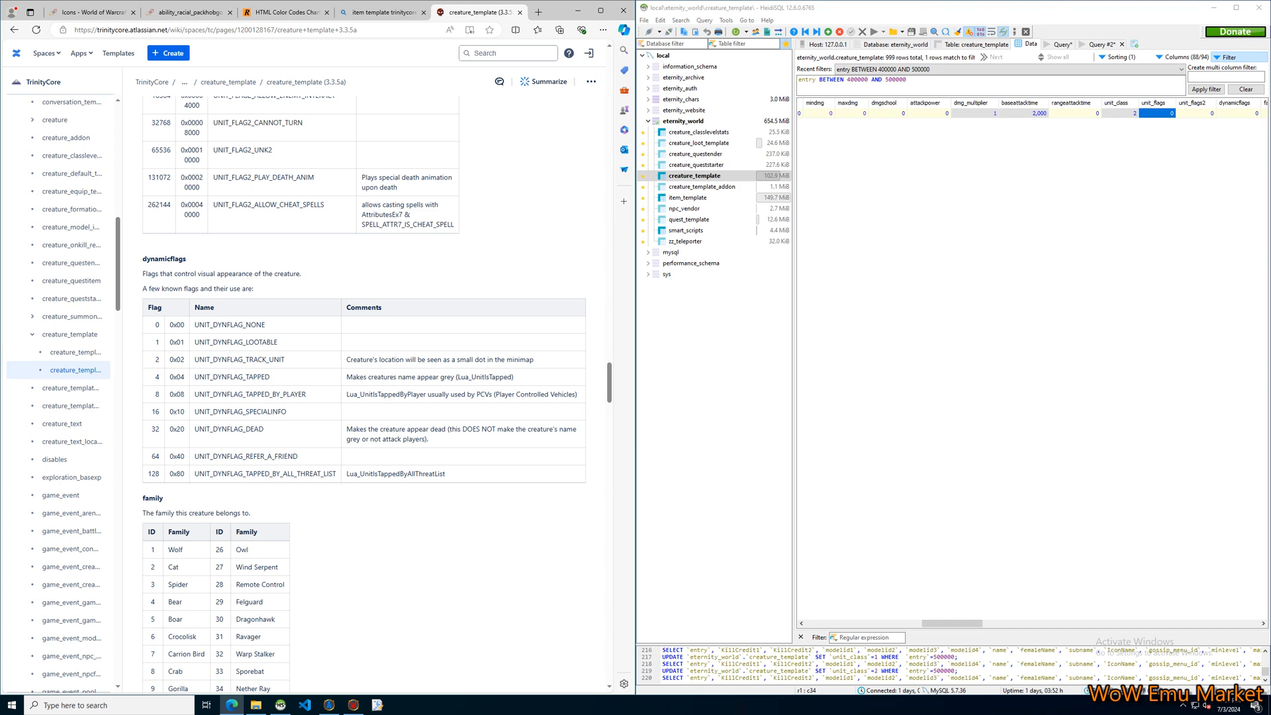
pyautogui.moveTo(952, 624); pyautogui.dragTo(983, 624)
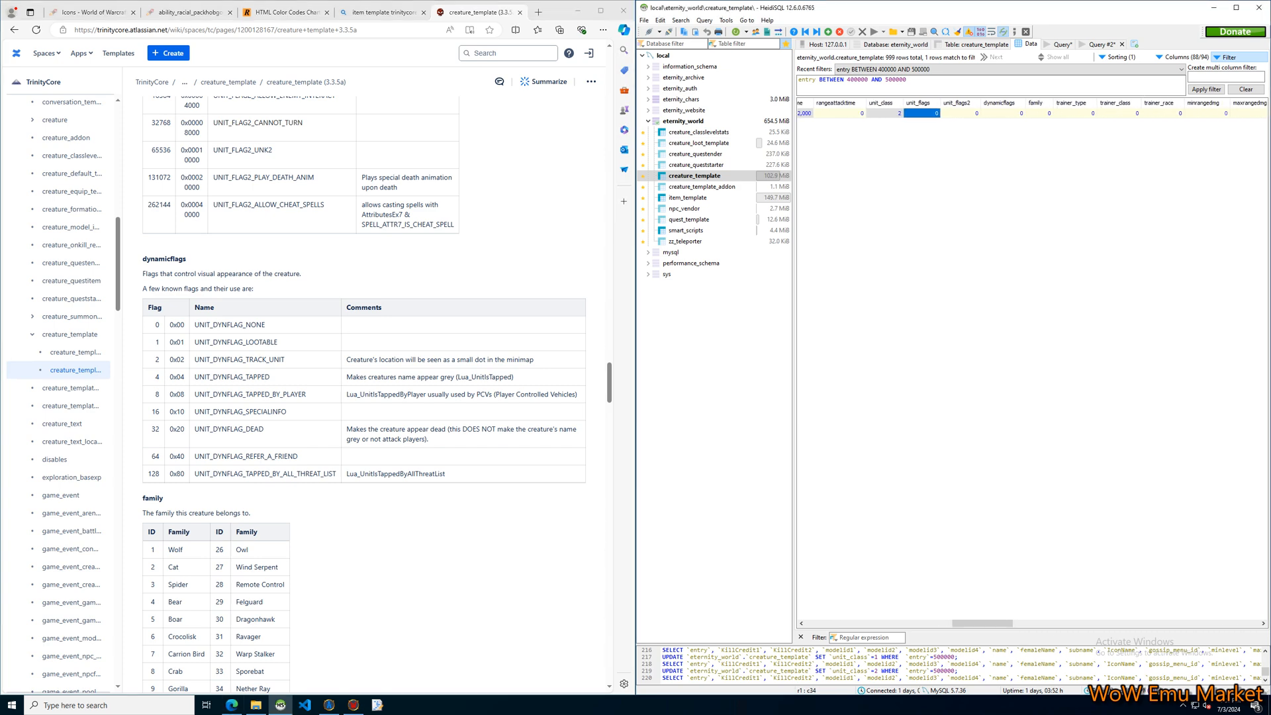
pyautogui.click(398, 384)
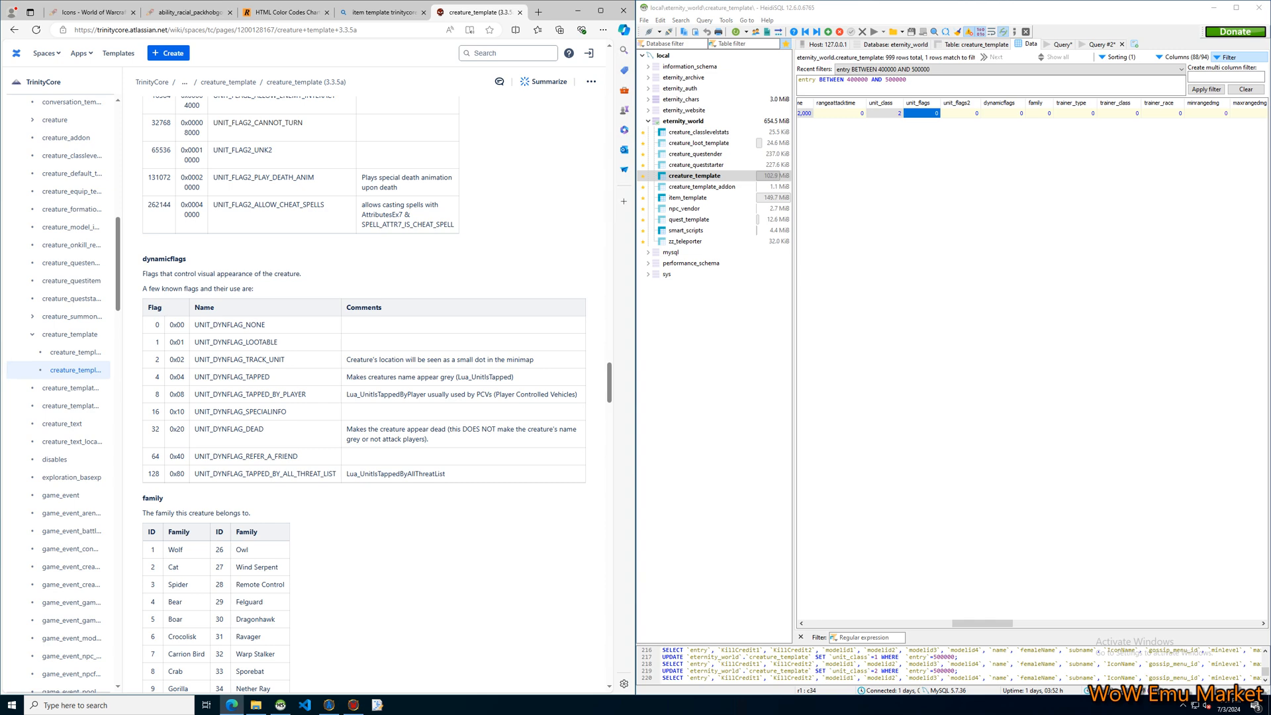
pyautogui.scroll(-2, 398, 384)
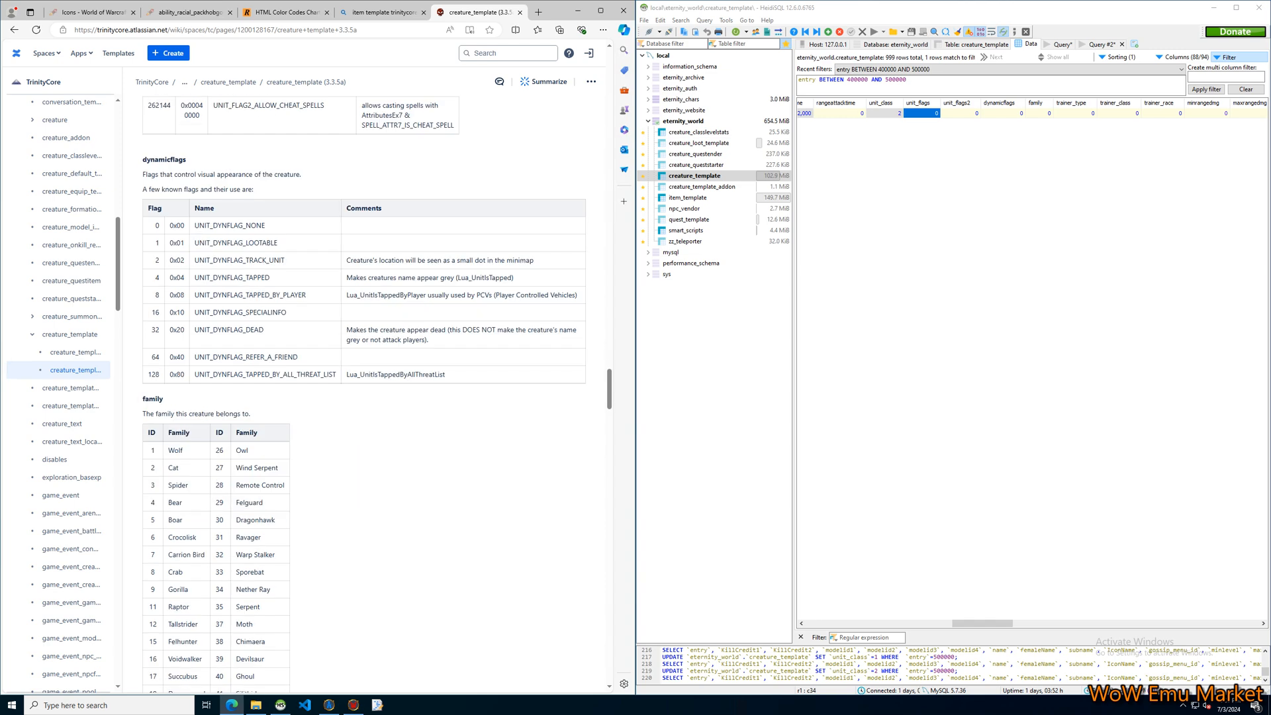
pyautogui.scroll(-4, 363, 388)
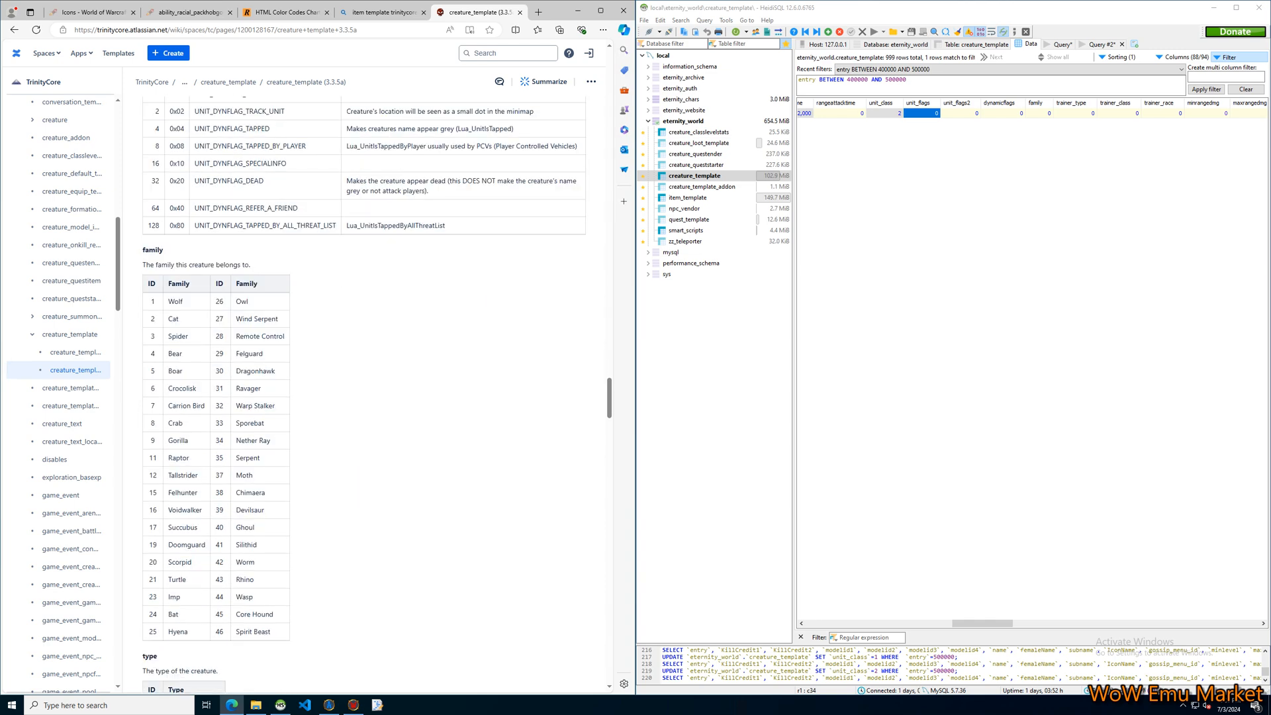
pyautogui.moveTo(982, 623); pyautogui.dragTo(988, 623)
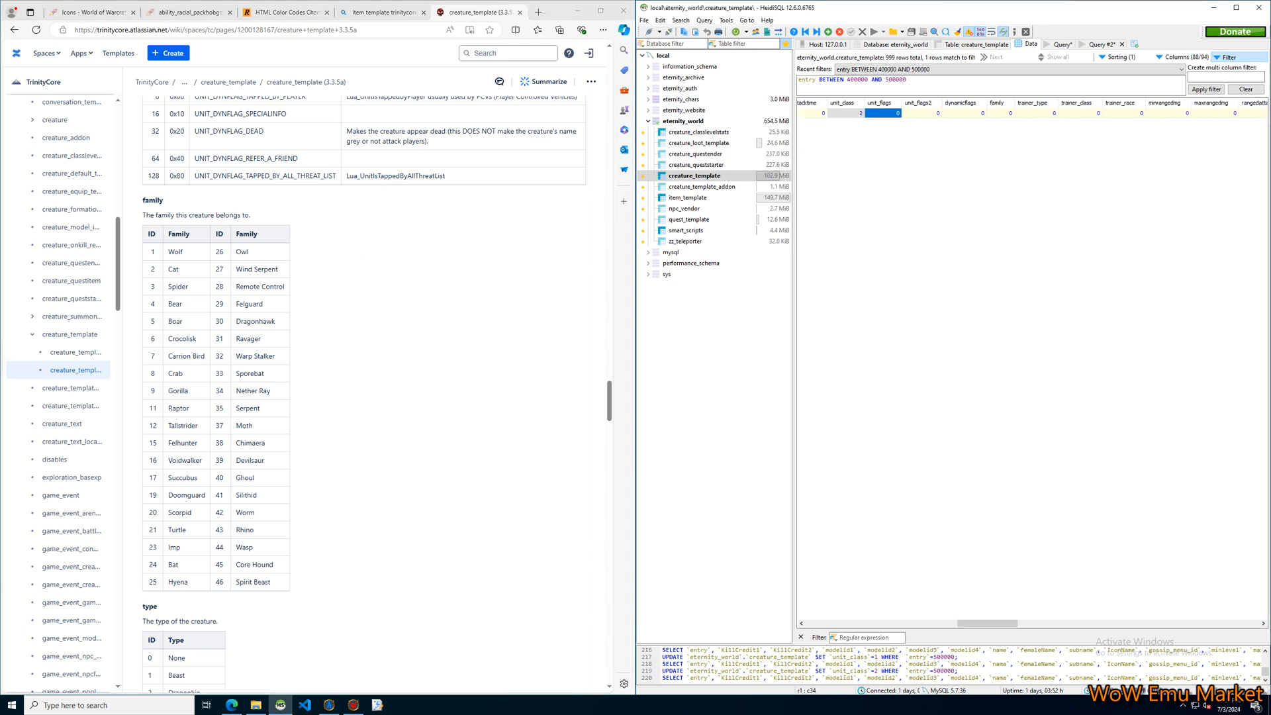
# Select the NPC's family cell and examine the documentation's family, type and type_flags tables.
pyautogui.click(1006, 113)
pyautogui.scroll(-6, 363, 394)
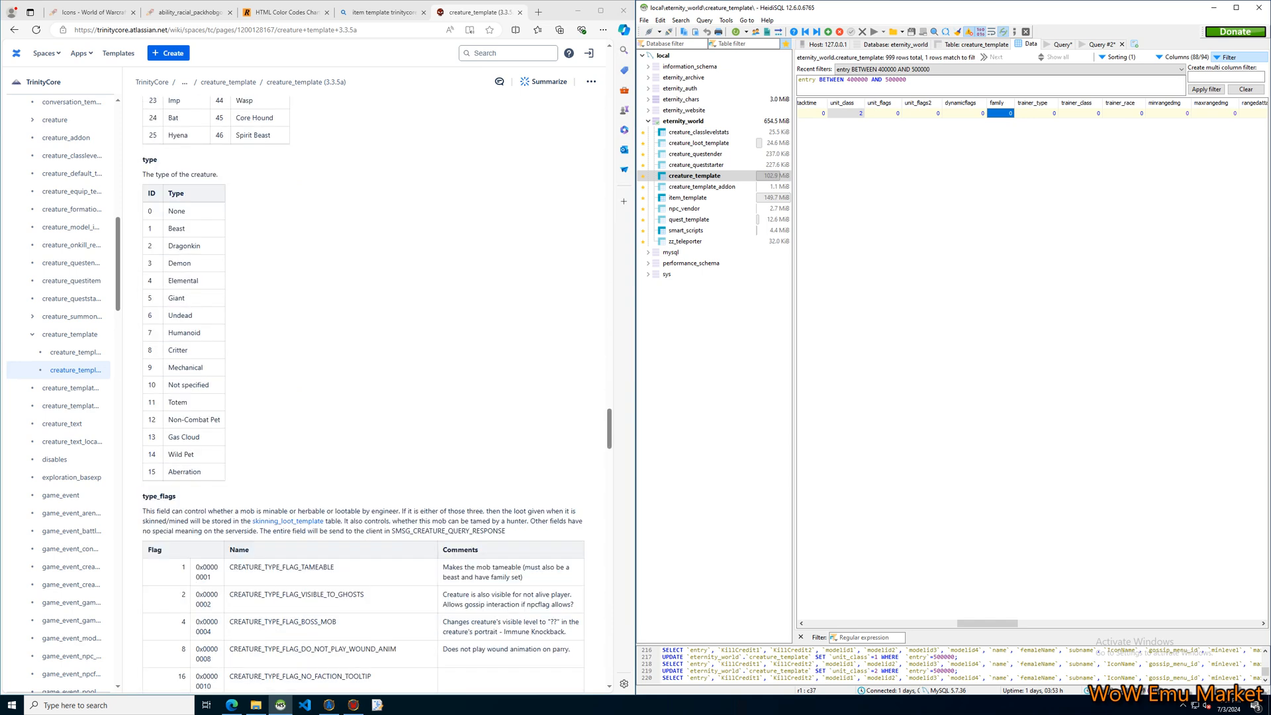
pyautogui.scroll(-13, 364, 394)
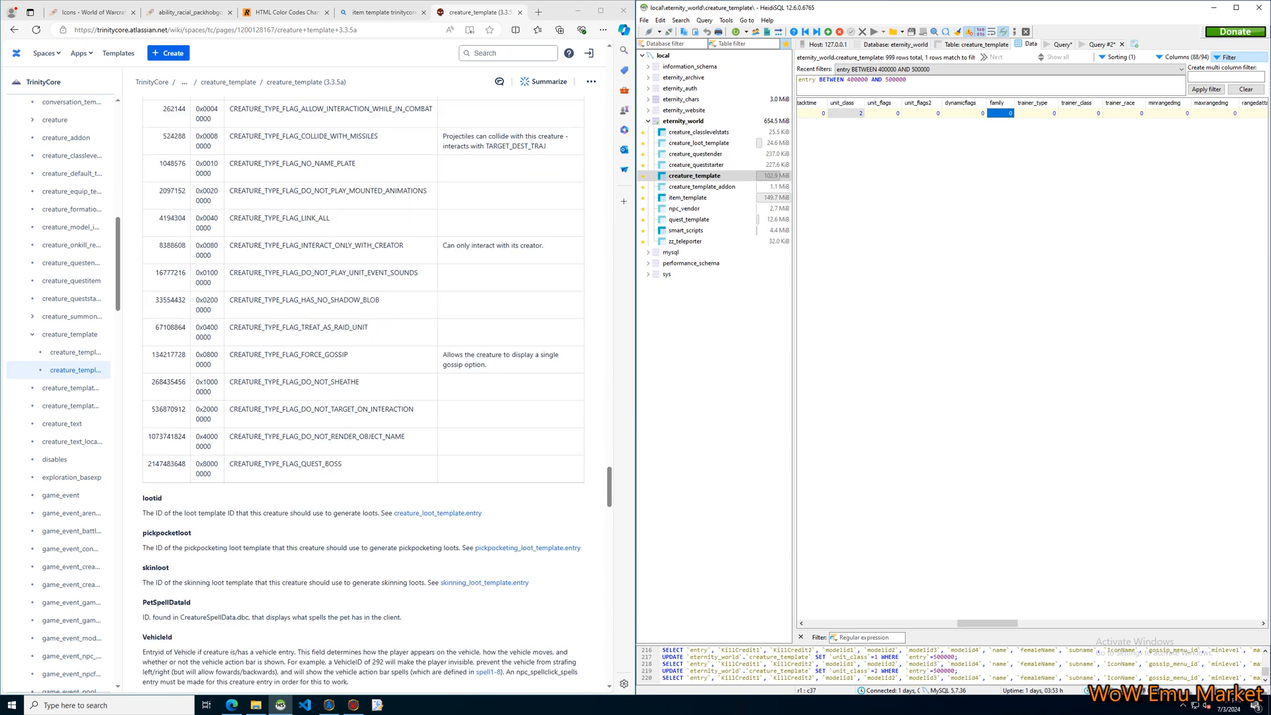
pyautogui.scroll(-4, 363, 394)
pyautogui.scroll(19, 364, 394)
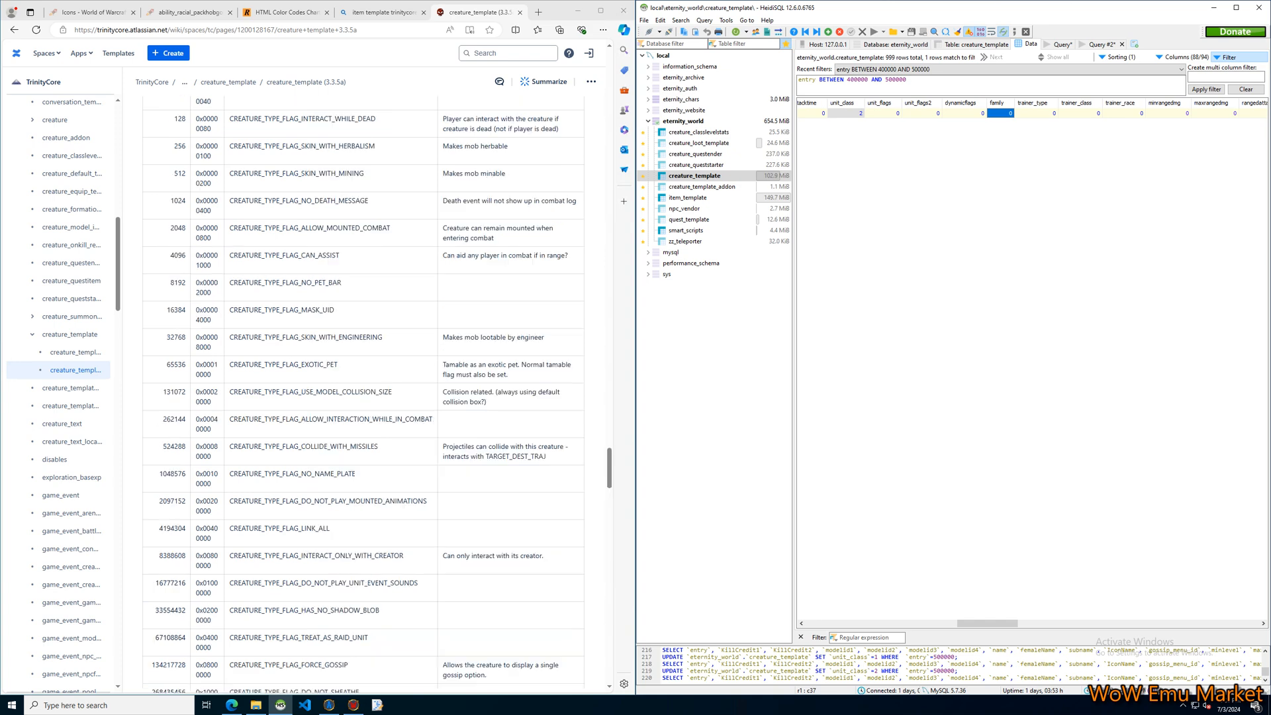
pyautogui.scroll(10, 364, 394)
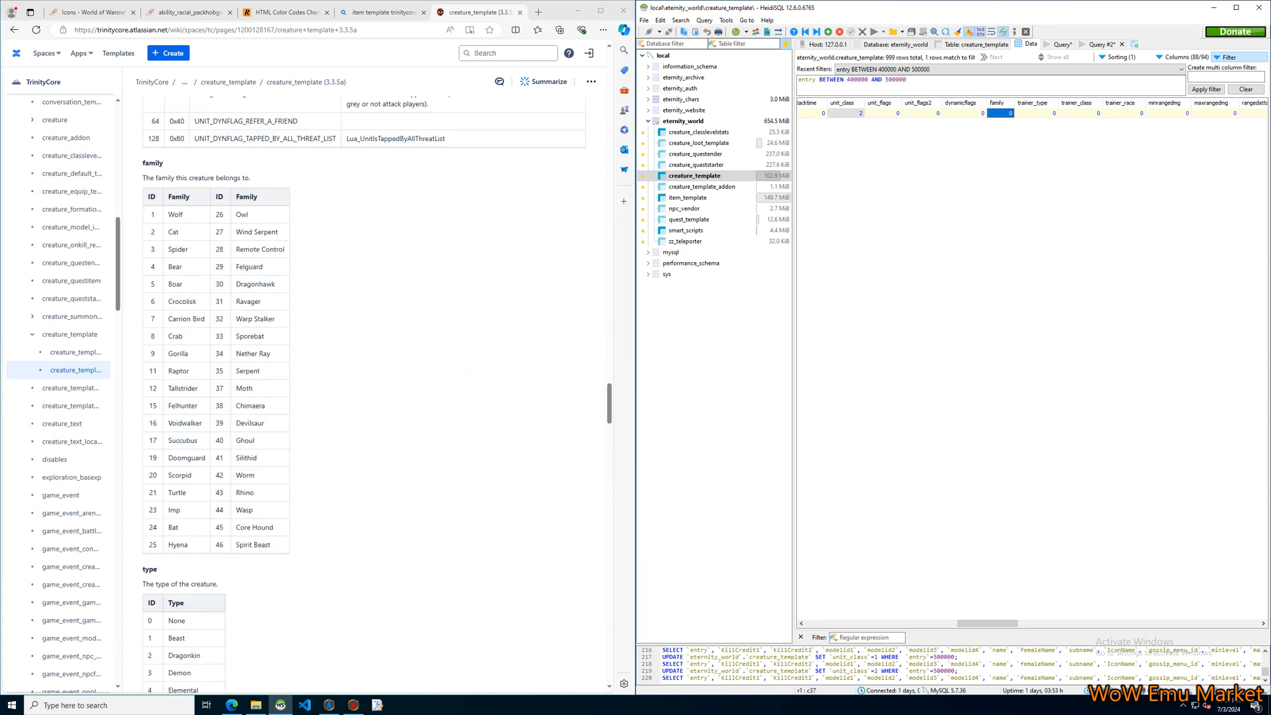
pyautogui.scroll(8, 364, 394)
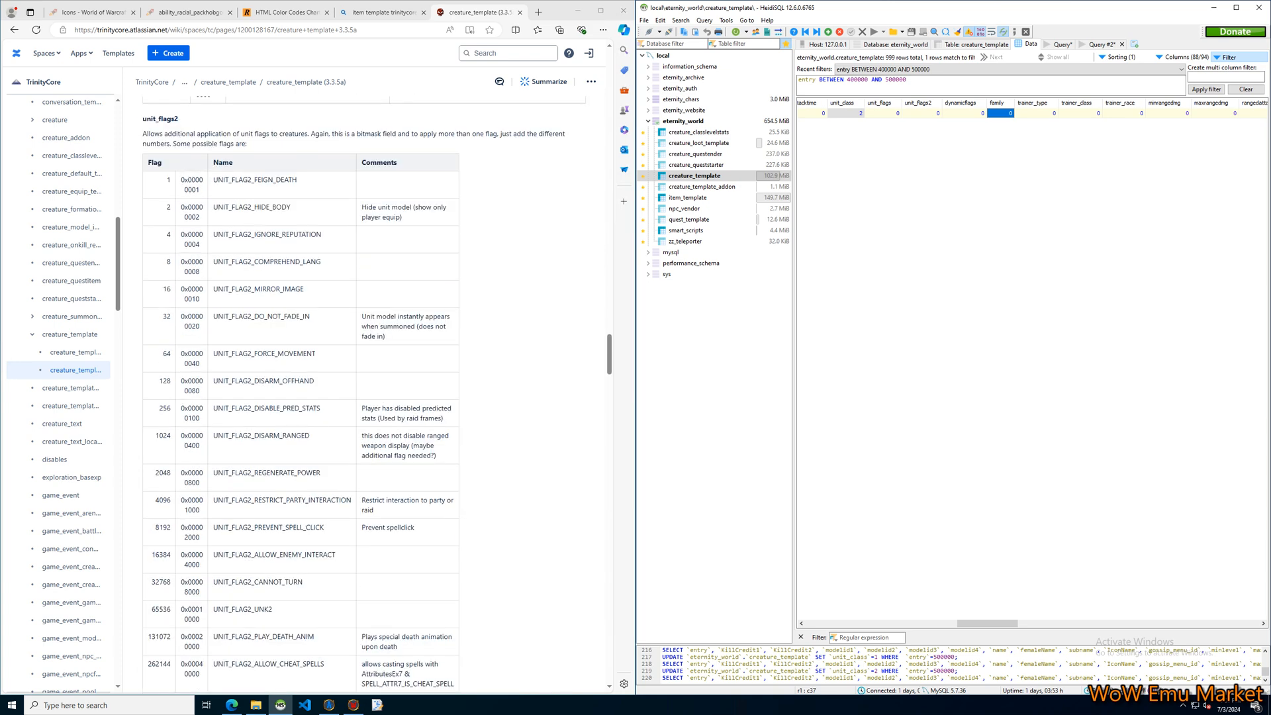
pyautogui.scroll(-8, 364, 394)
pyautogui.scroll(-2, 363, 394)
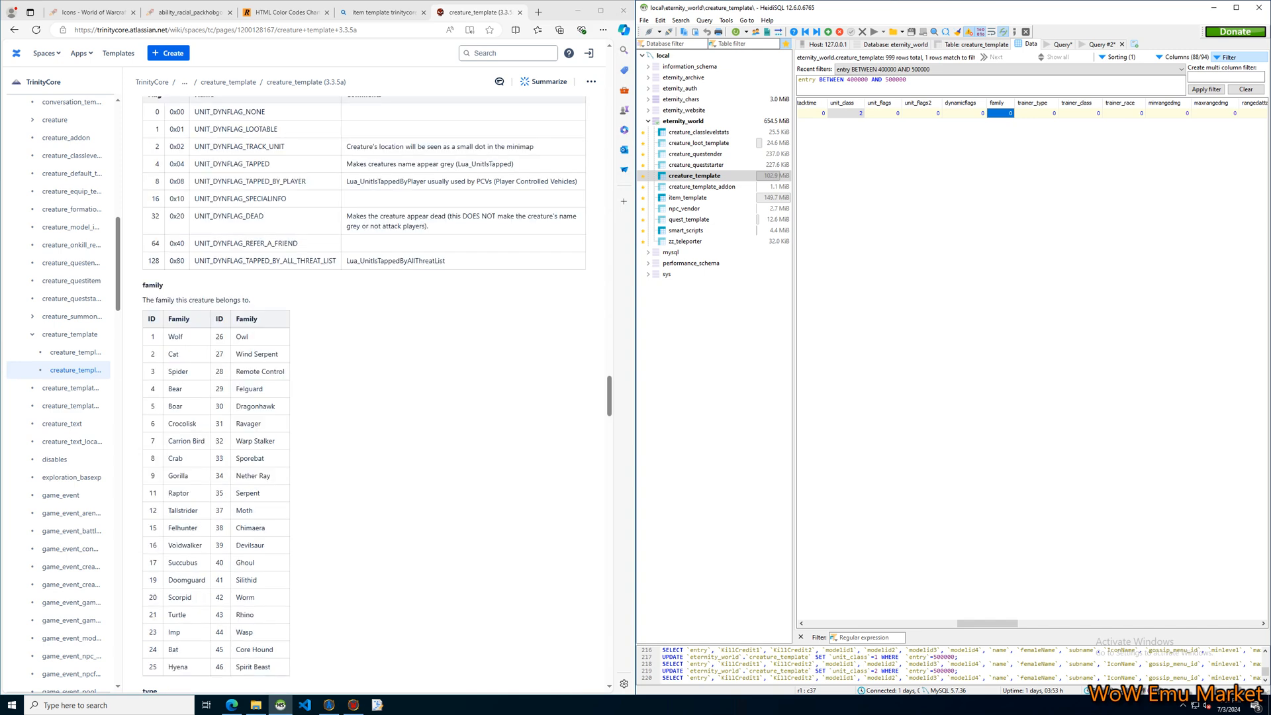
pyautogui.scroll(-1, 363, 394)
# Review the NPC's trainer_type, trainer_class and trainer_race cells.
pyautogui.click(1020, 143)
pyautogui.click(1037, 113)
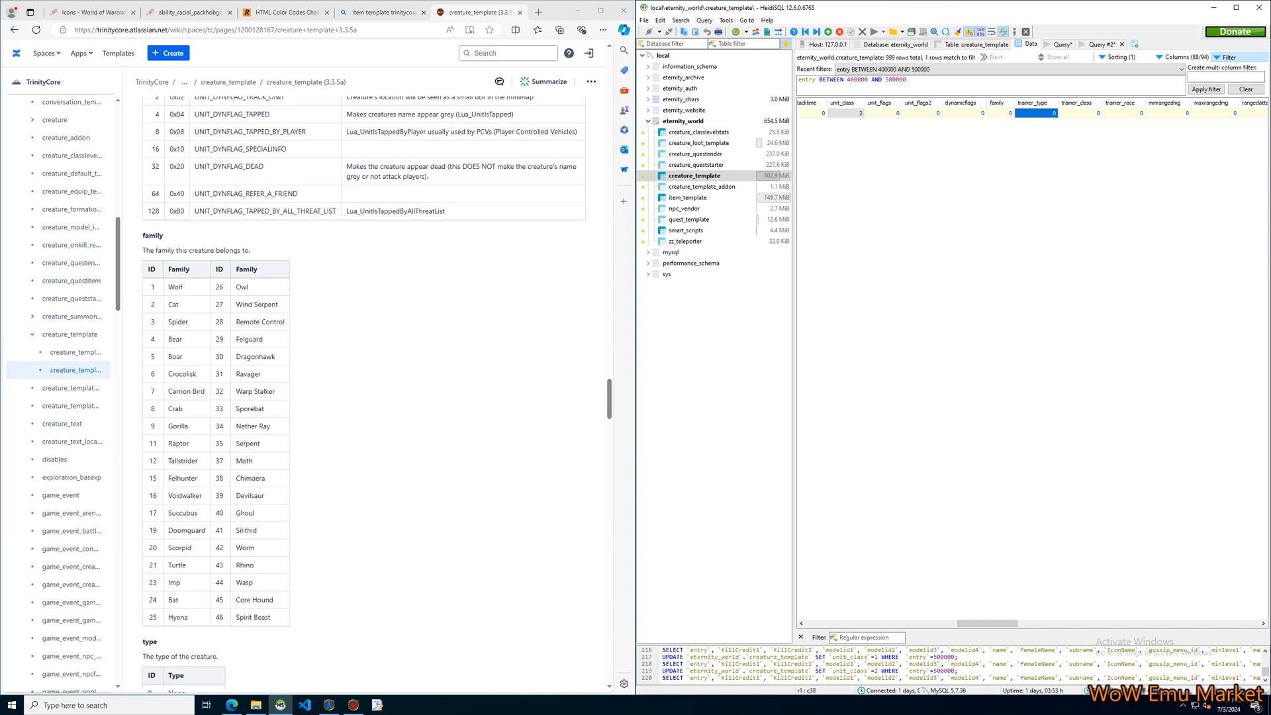
pyautogui.click(1080, 113)
pyautogui.click(1037, 113)
pyautogui.click(1081, 113)
pyautogui.click(1125, 113)
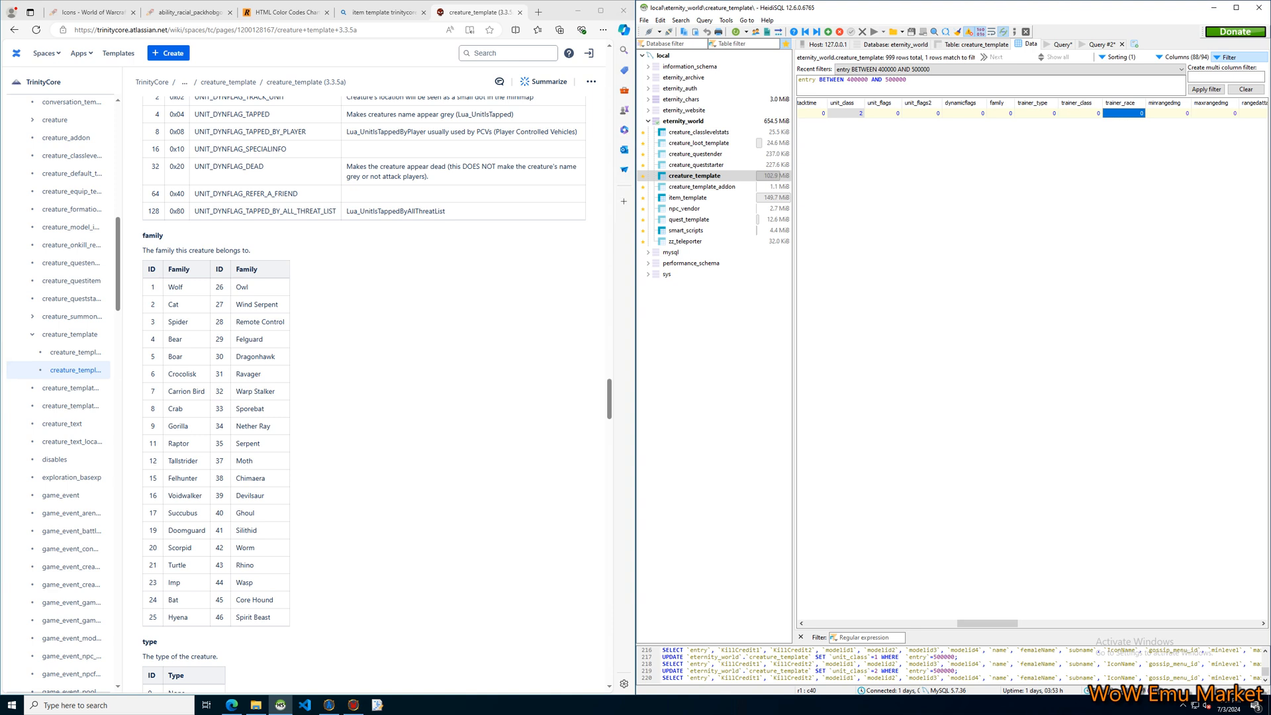
pyautogui.click(1037, 113)
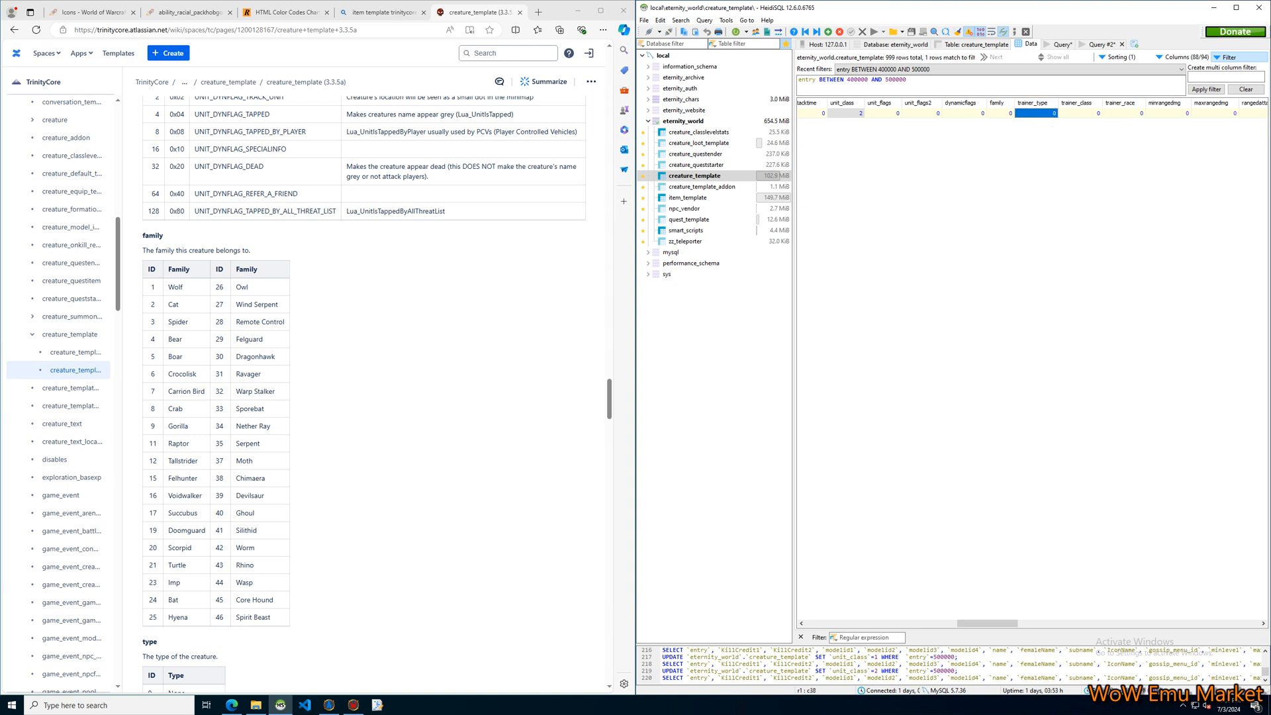
pyautogui.click(1046, 153)
pyautogui.click(1037, 114)
pyautogui.click(1003, 173)
# Extend the creature_template row filter with "OR trainer_type != 0" and apply it.
pyautogui.click(908, 79)
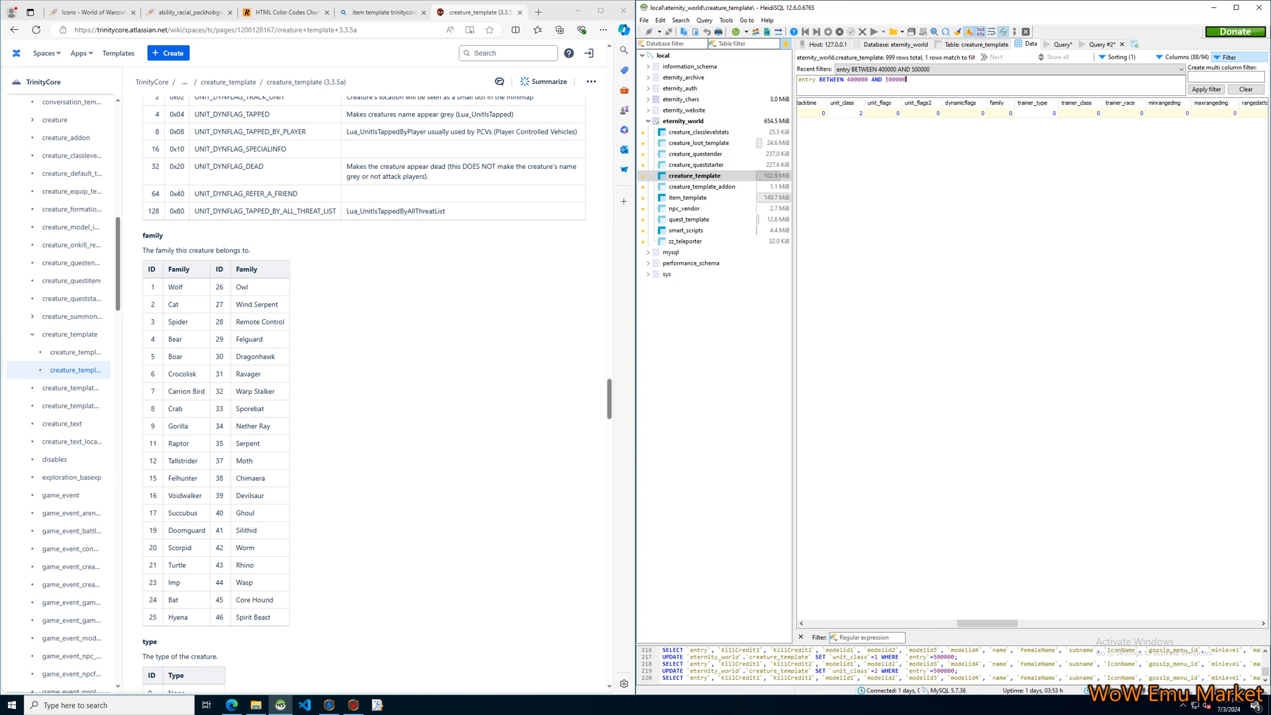
pyautogui.write('OR trainer_type != 0')
pyautogui.hotkey('ctrl', 'Return')
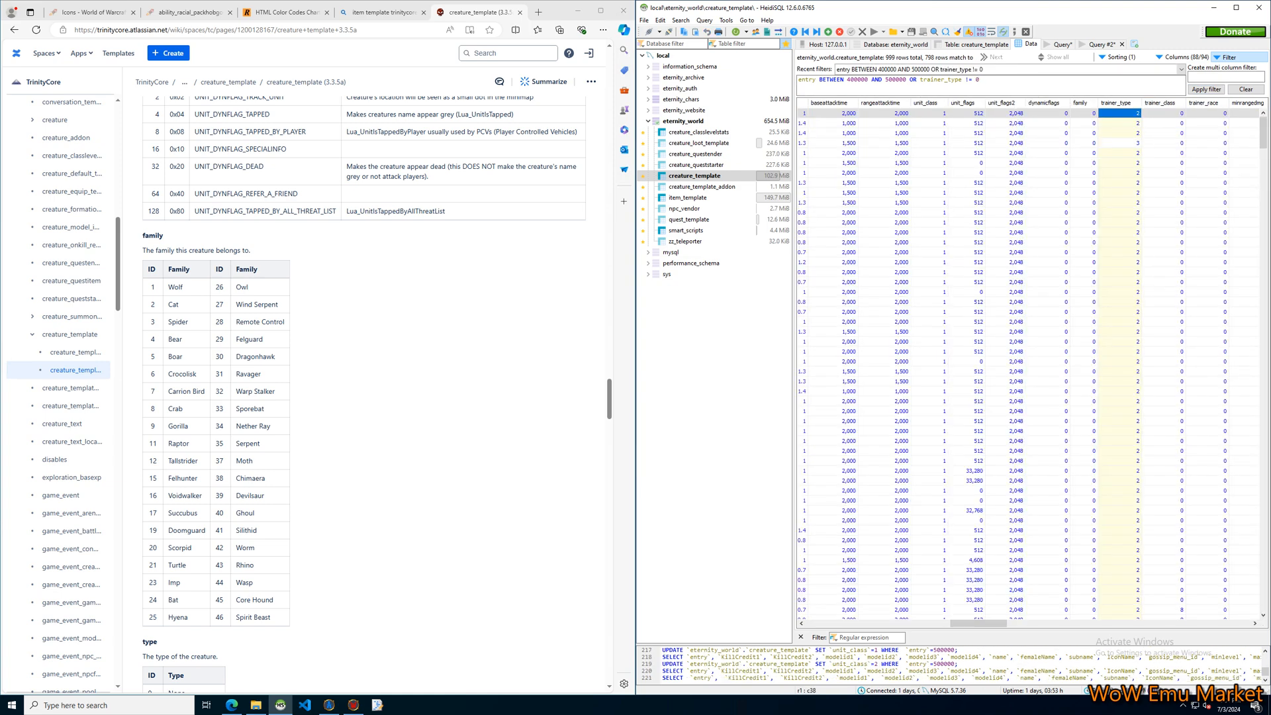
# Examine the trainer_type values of the filtered creatures together with their trainer_class and trainer_race columns.
pyautogui.moveTo(978, 623); pyautogui.dragTo(908, 623)
pyautogui.click(1043, 143)
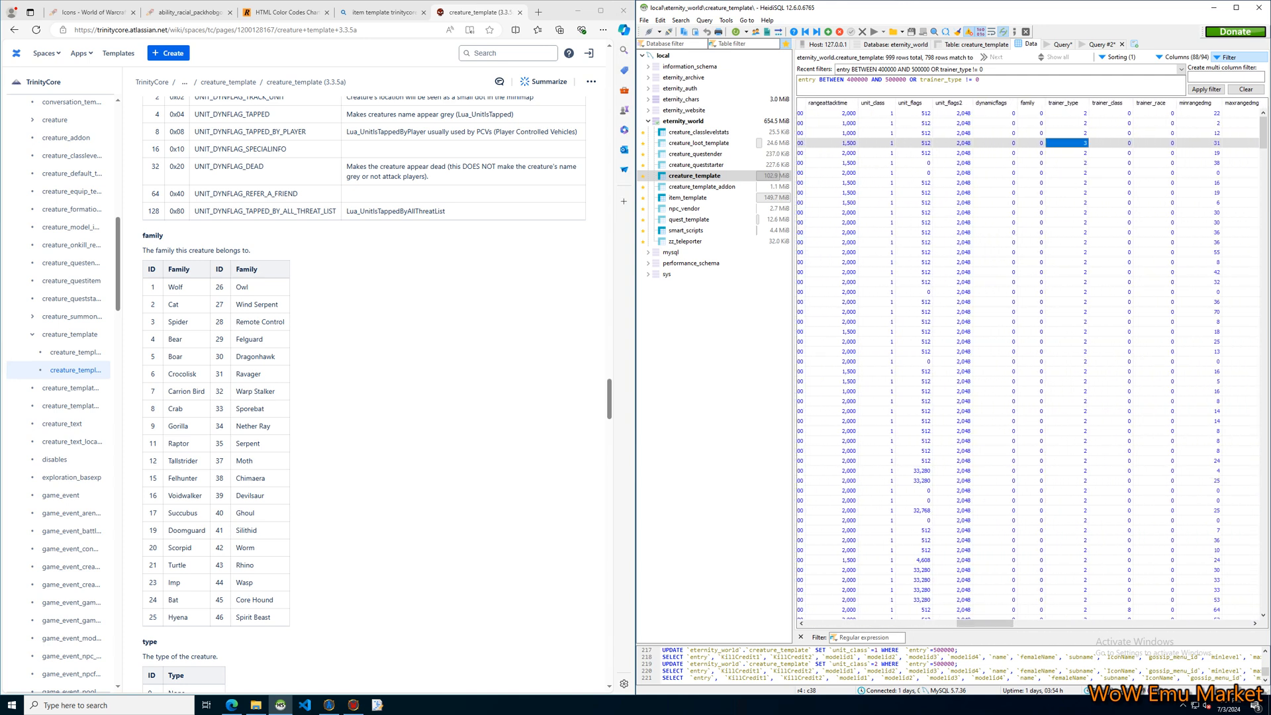
pyautogui.click(1068, 461)
pyautogui.scroll(-16, 1067, 461)
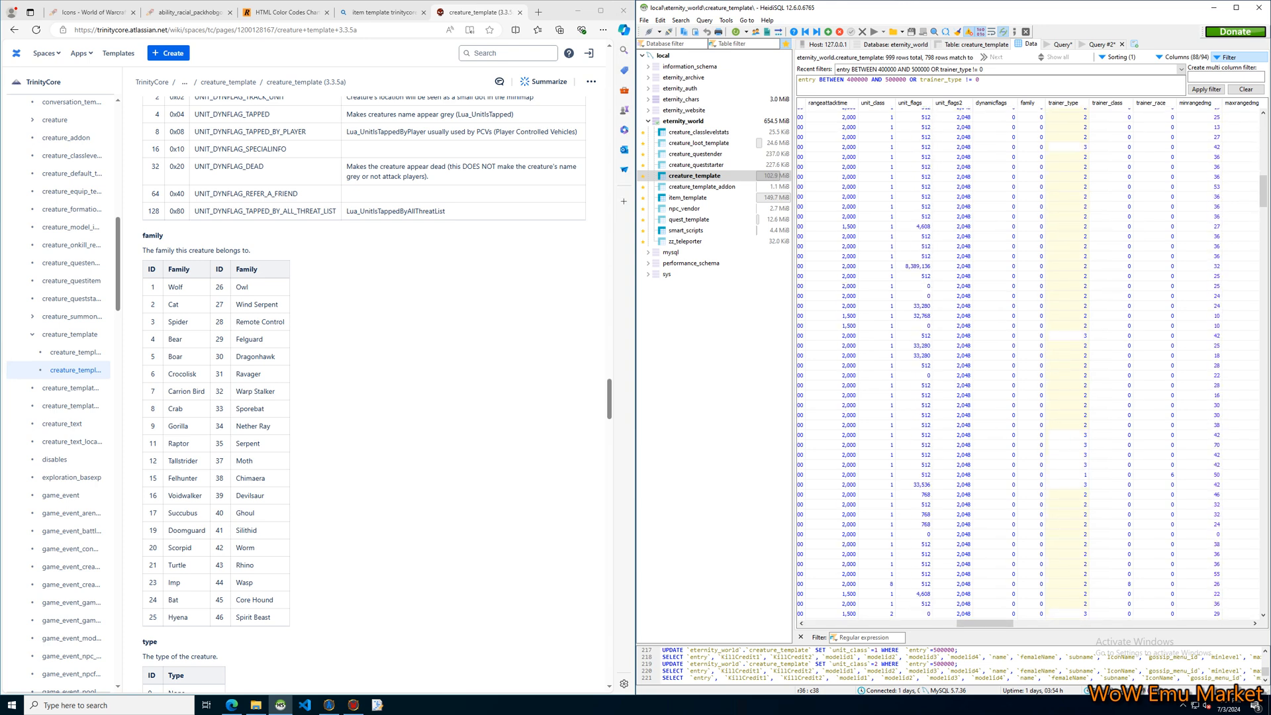
pyautogui.click(1068, 475)
pyautogui.moveTo(984, 623)
pyautogui.mouseDown()
pyautogui.moveTo(861, 624)
pyautogui.moveTo(993, 623)
pyautogui.mouseUp()
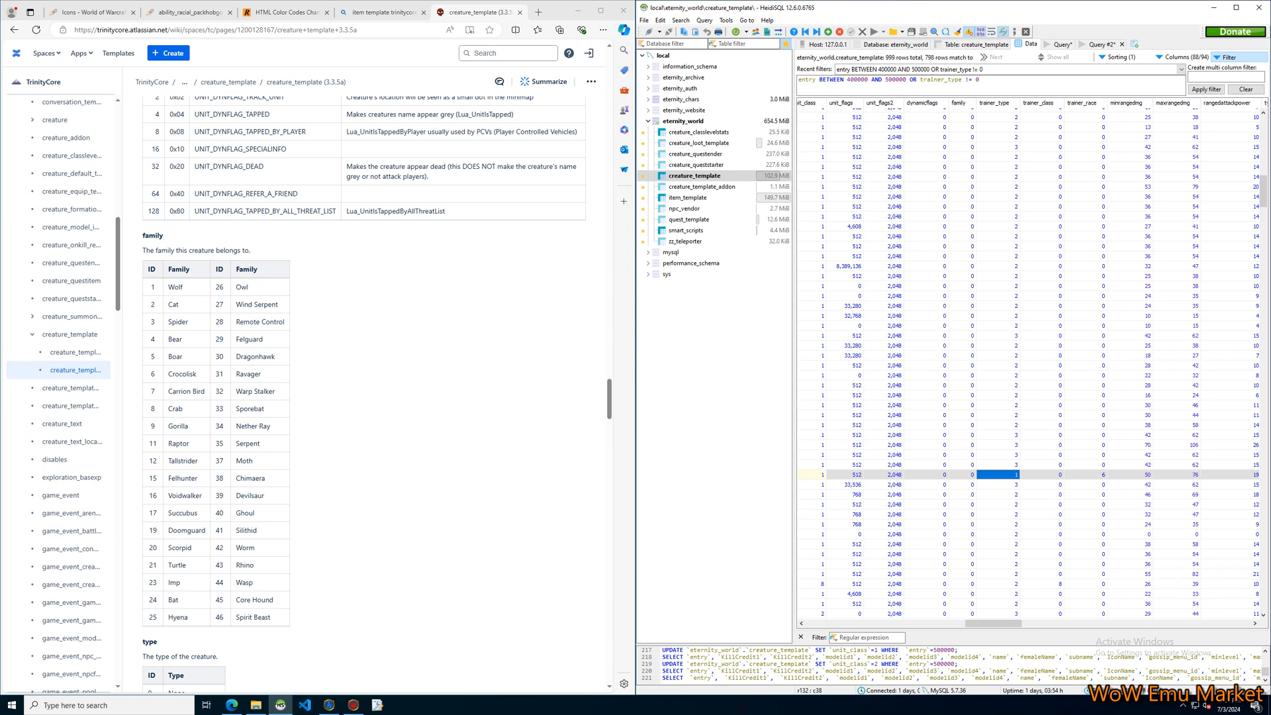
pyautogui.scroll(-9, 1020, 398)
pyautogui.scroll(-15, 1020, 397)
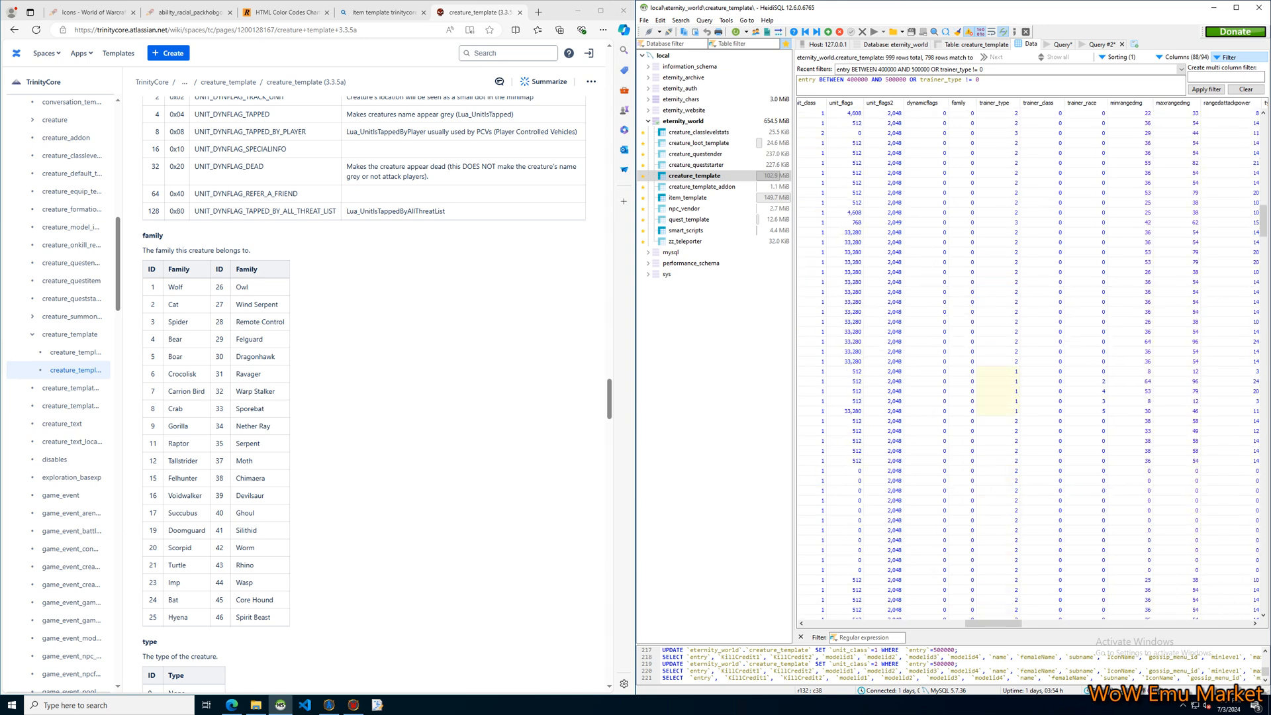
pyautogui.scroll(-10, 1020, 398)
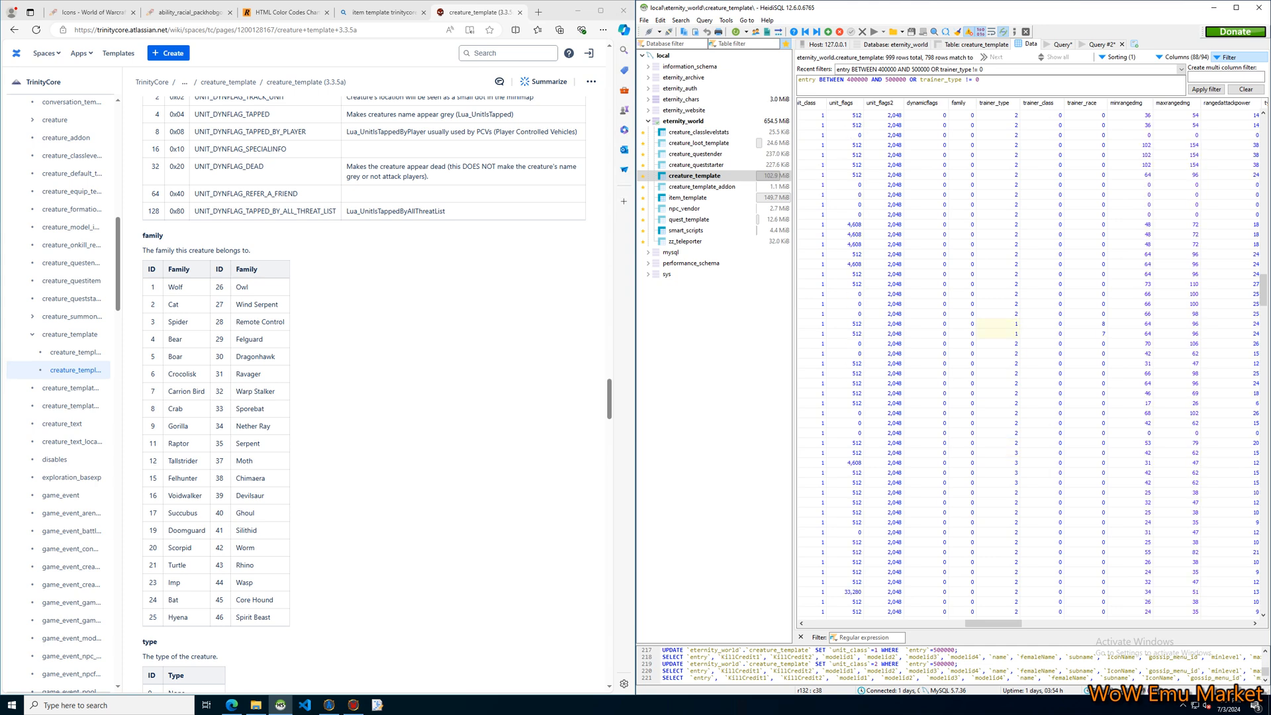
pyautogui.click(999, 512)
pyautogui.scroll(-10, 1019, 397)
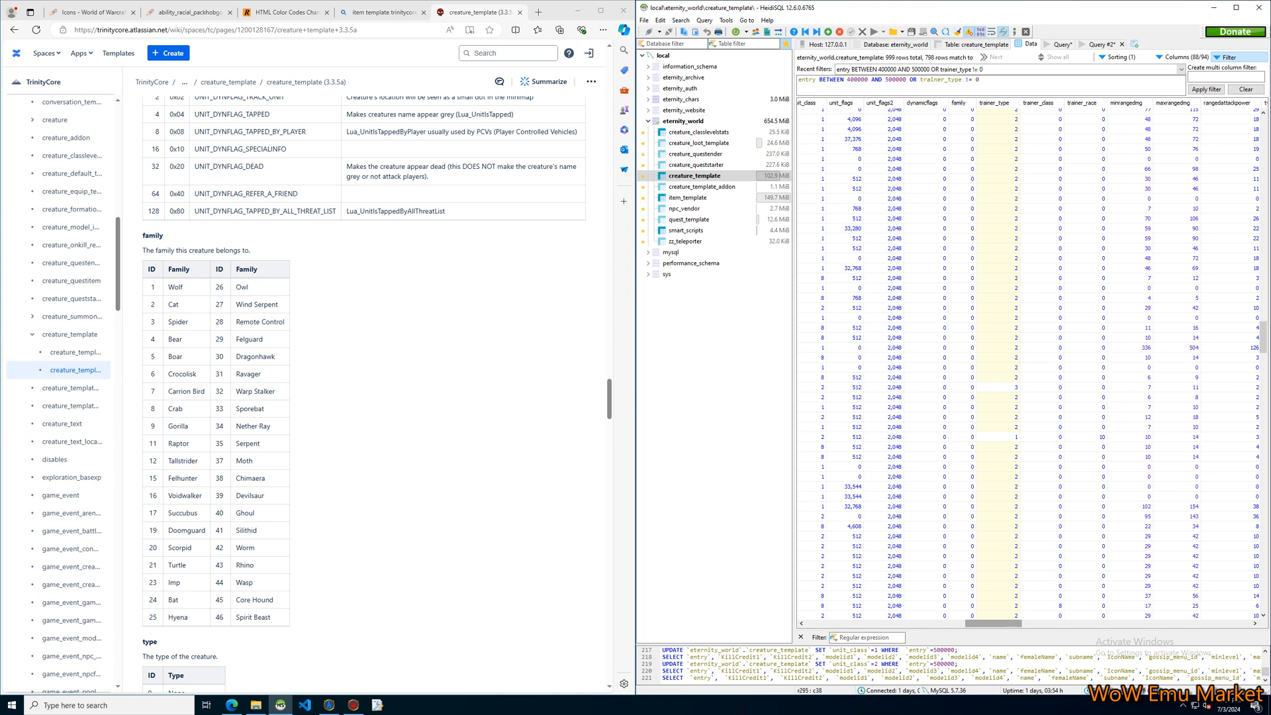
# Look through the filtered creatures' names and subnames to see which kinds of trainers they are, including the Welcome NPC's row.
pyautogui.moveTo(993, 624); pyautogui.dragTo(859, 624)
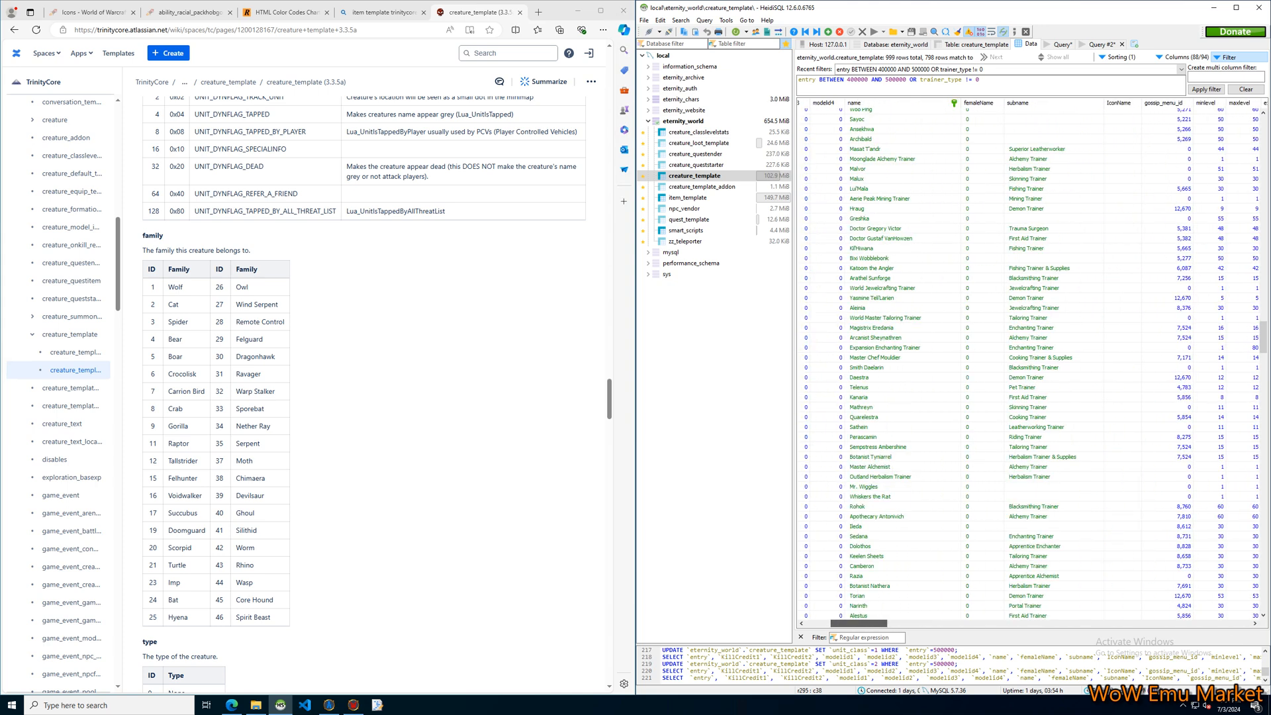
pyautogui.moveTo(858, 624); pyautogui.dragTo(987, 624)
pyautogui.moveTo(1263, 348); pyautogui.dragTo(1264, 594)
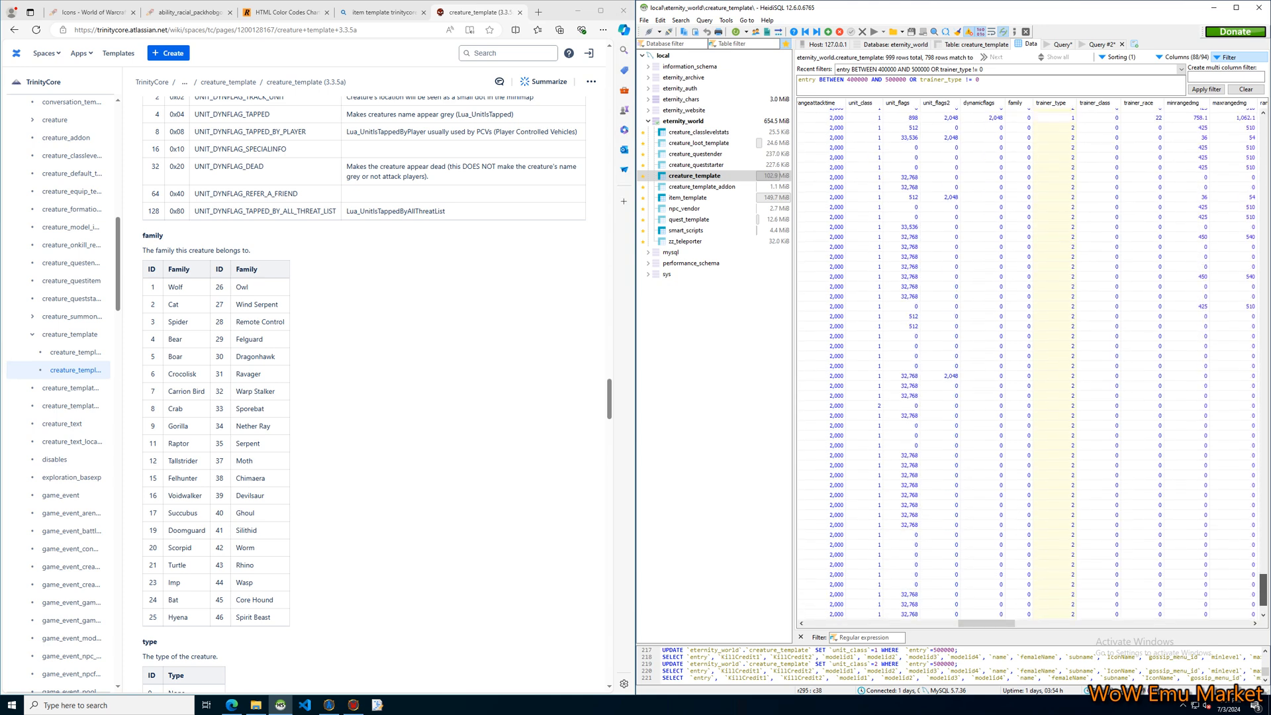
pyautogui.click(1056, 615)
pyautogui.click(985, 614)
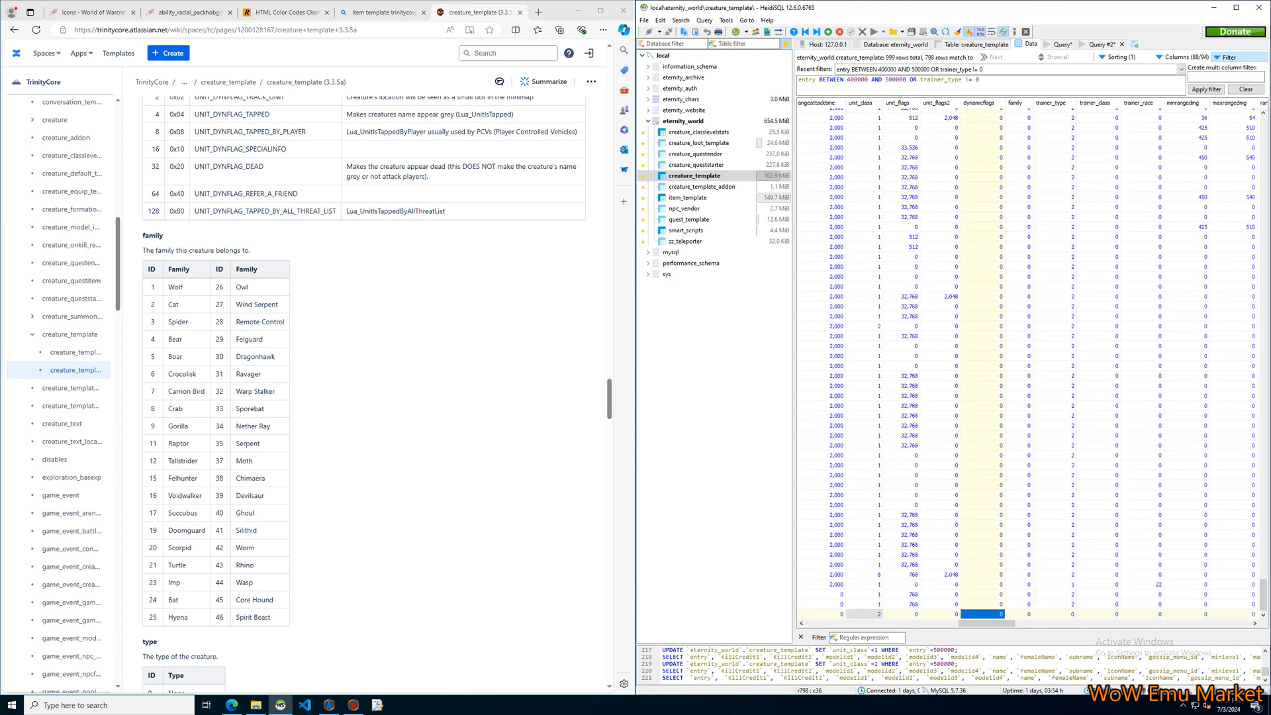
pyautogui.moveTo(986, 624); pyautogui.dragTo(833, 624)
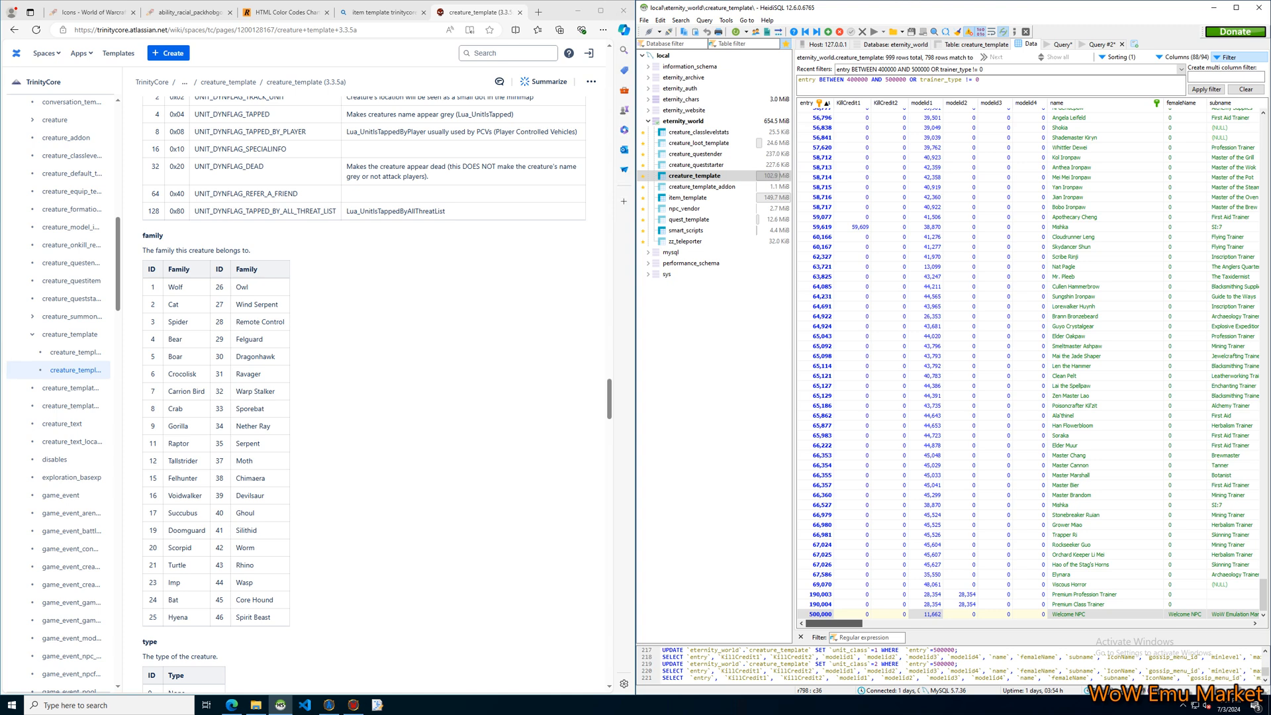
pyautogui.click(1234, 525)
pyautogui.scroll(2, 1234, 525)
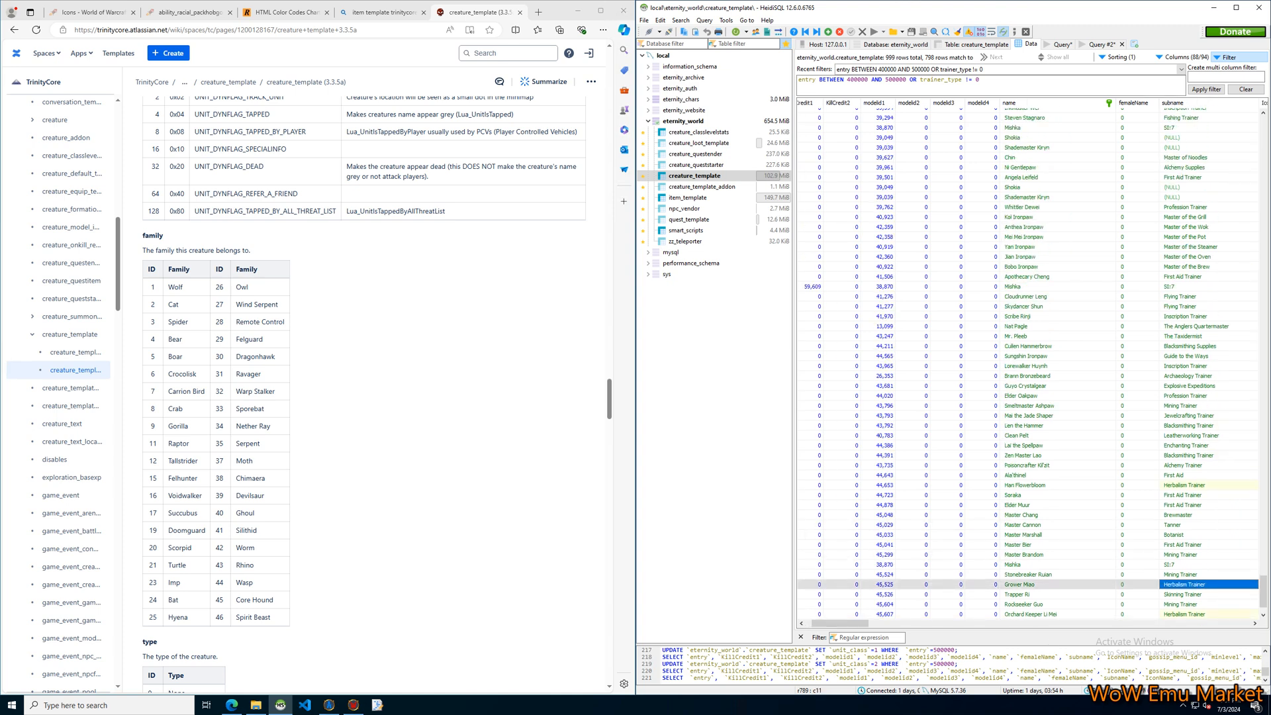
pyautogui.scroll(10, 1234, 525)
pyautogui.moveTo(1264, 572); pyautogui.dragTo(1263, 133)
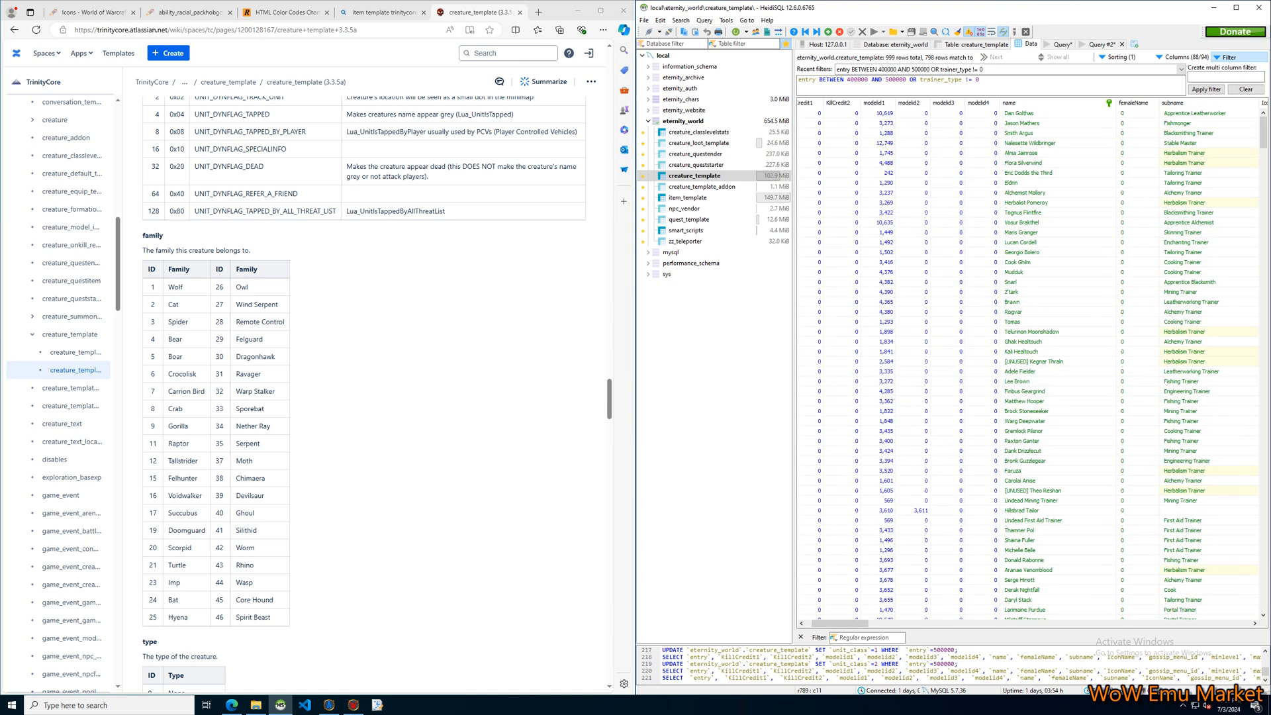
# Remove the trainer_type condition so the row filter reads "entry BETWEEN 400000 AND 500000", and apply it.
pyautogui.click(980, 80)
pyautogui.moveTo(980, 80); pyautogui.dragTo(917, 80)
pyautogui.press('BackSpace')
pyautogui.hotkey('ctrl', 'Return')
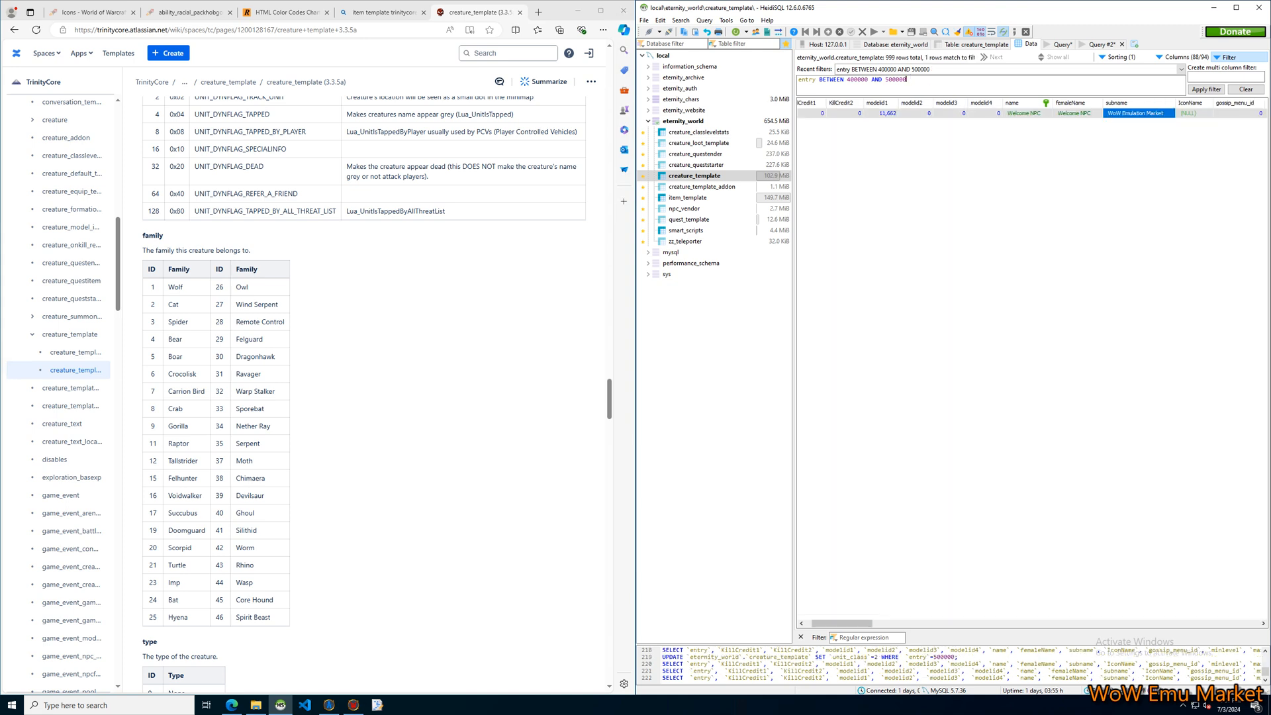
# Review the Welcome NPC's trainer_class, trainer_race, minrangedmg and maxrangedmg cells.
pyautogui.moveTo(843, 623); pyautogui.dragTo(992, 623)
pyautogui.click(1049, 113)
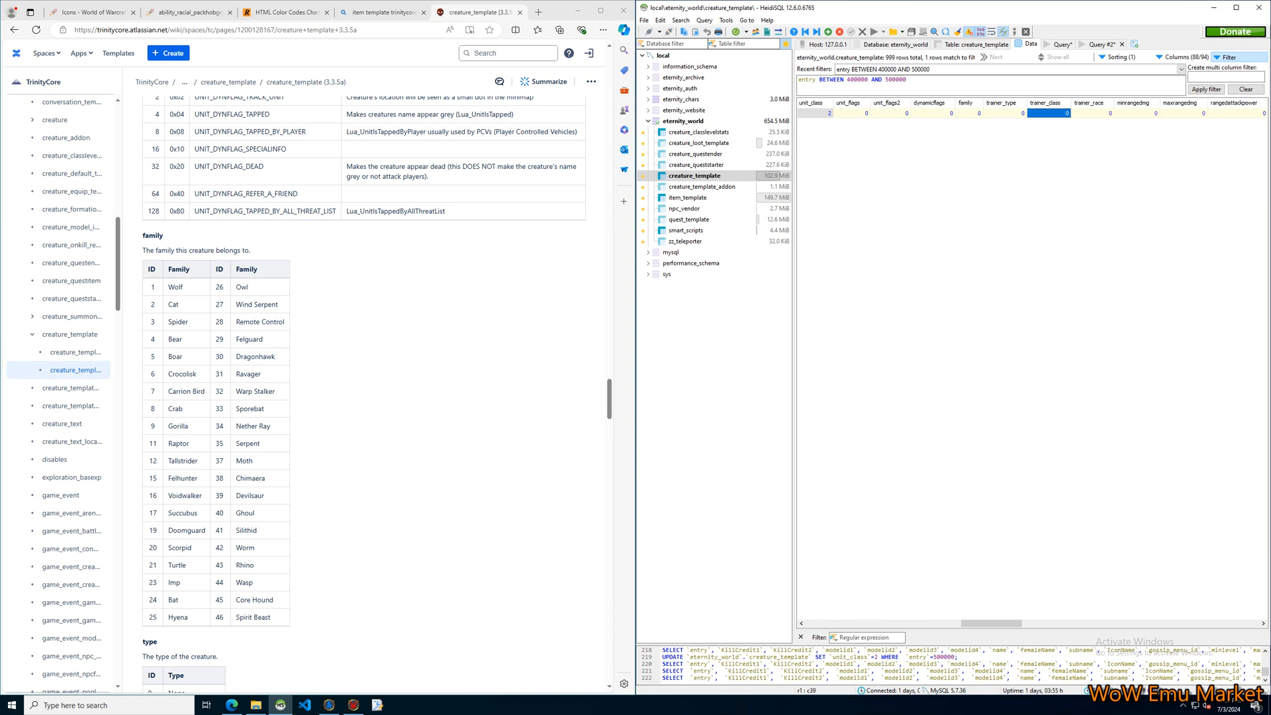
pyautogui.click(1093, 113)
pyautogui.click(1137, 113)
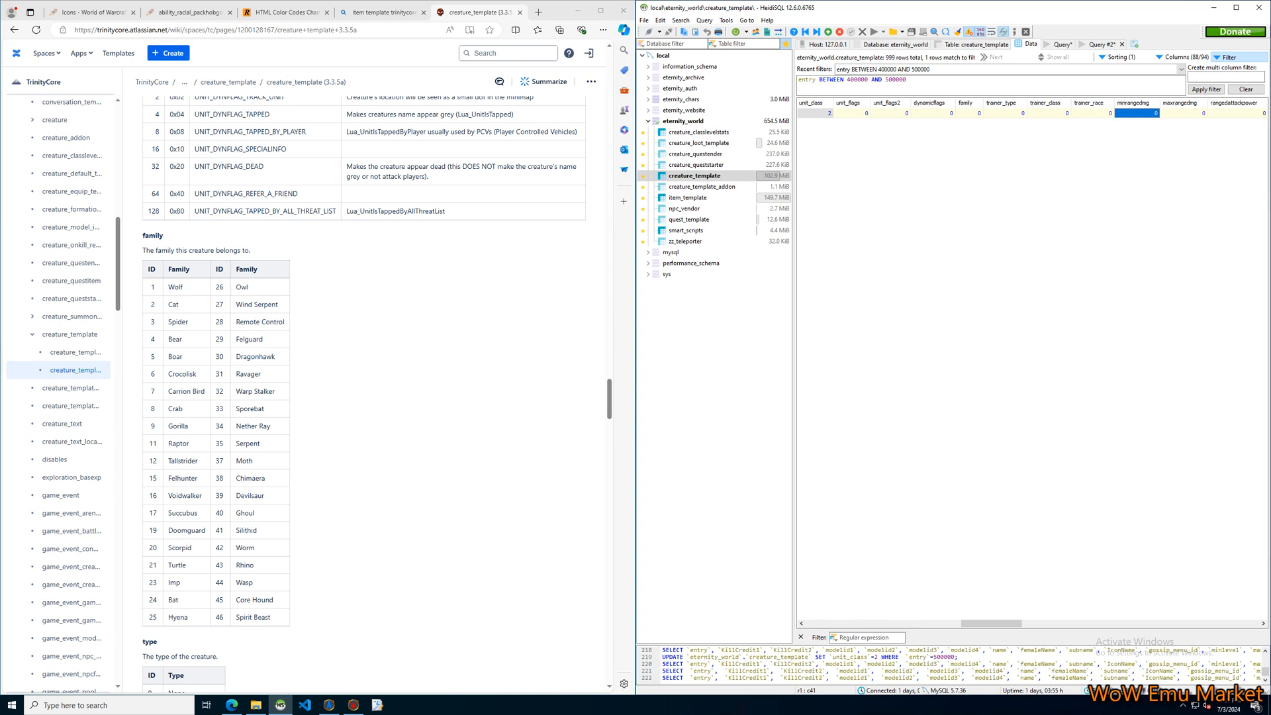
pyautogui.click(1184, 113)
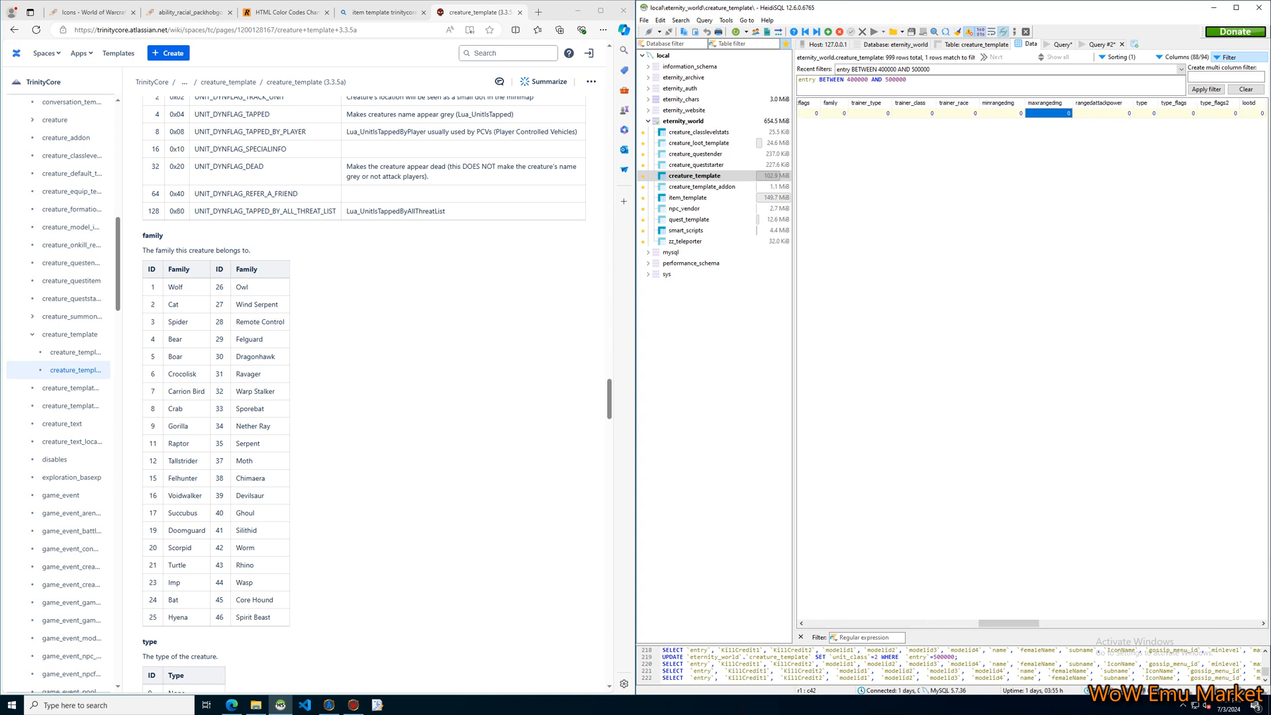
# Select the Welcome NPC's type cell and read the creature type list in the creature_template documentation.
pyautogui.click(1103, 113)
pyautogui.click(1145, 113)
pyautogui.scroll(-6, 364, 397)
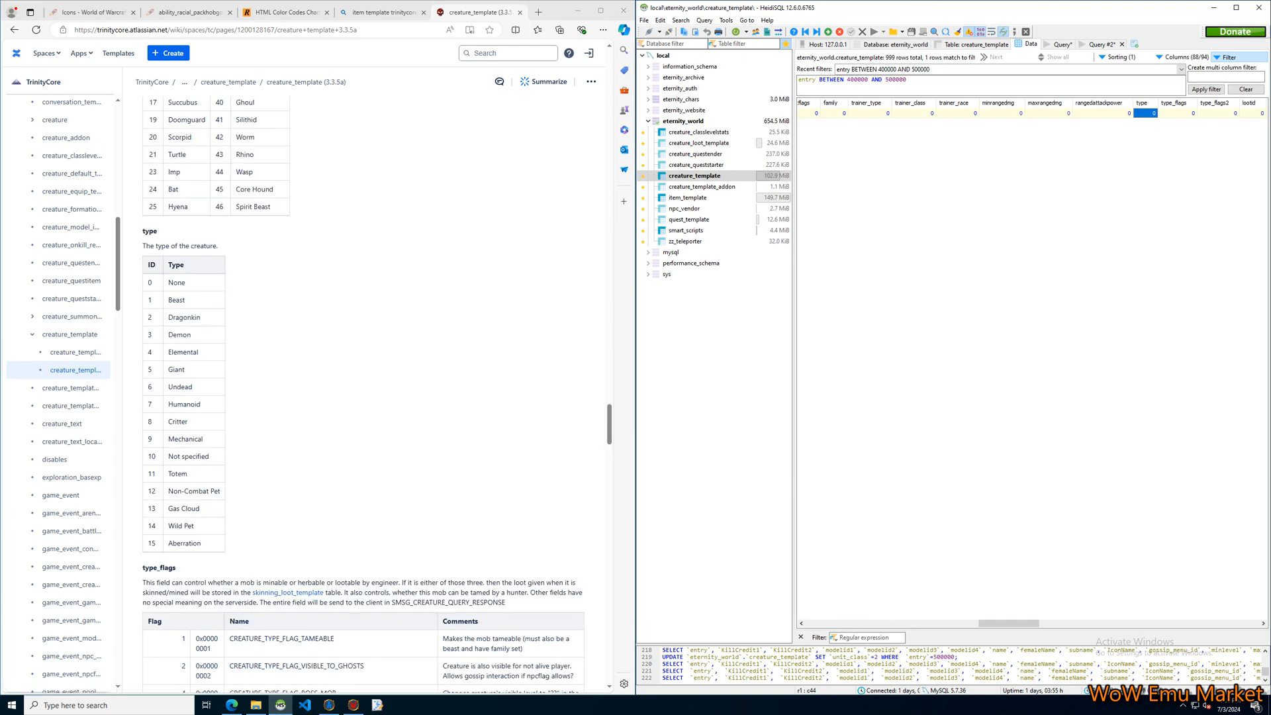
pyautogui.moveTo(240, 547); pyautogui.dragTo(143, 244)
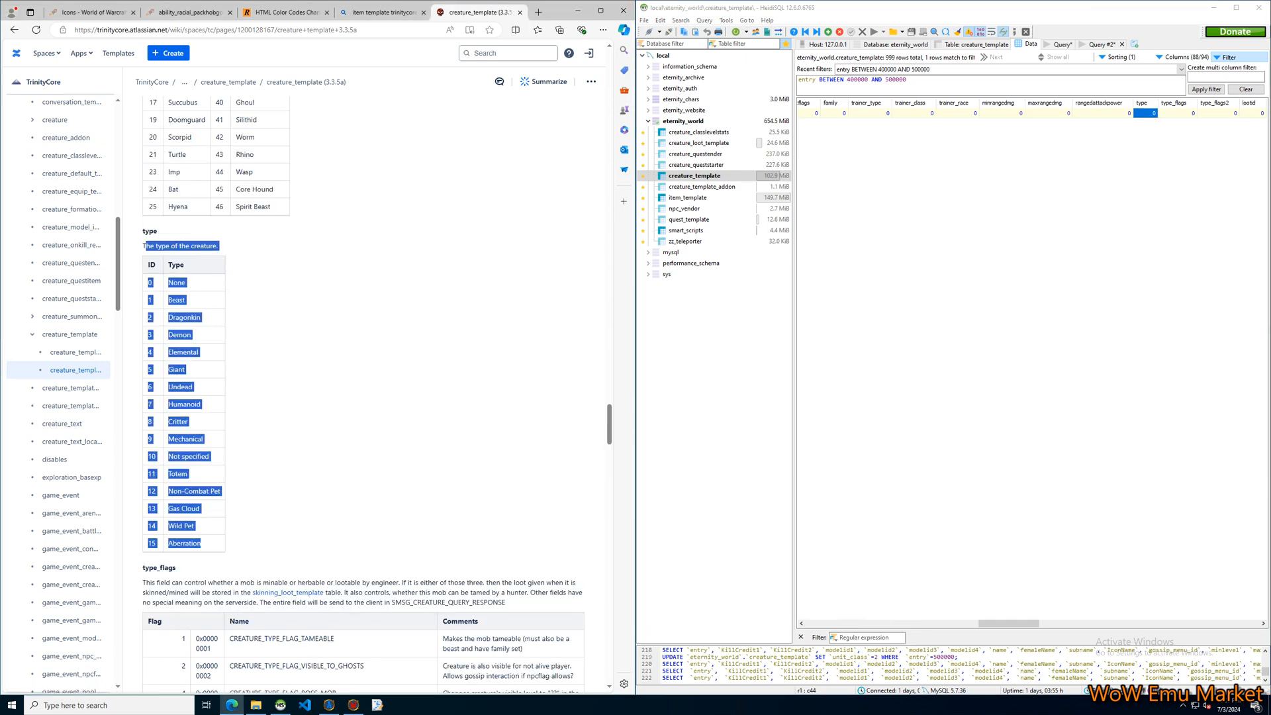
pyautogui.click(311, 312)
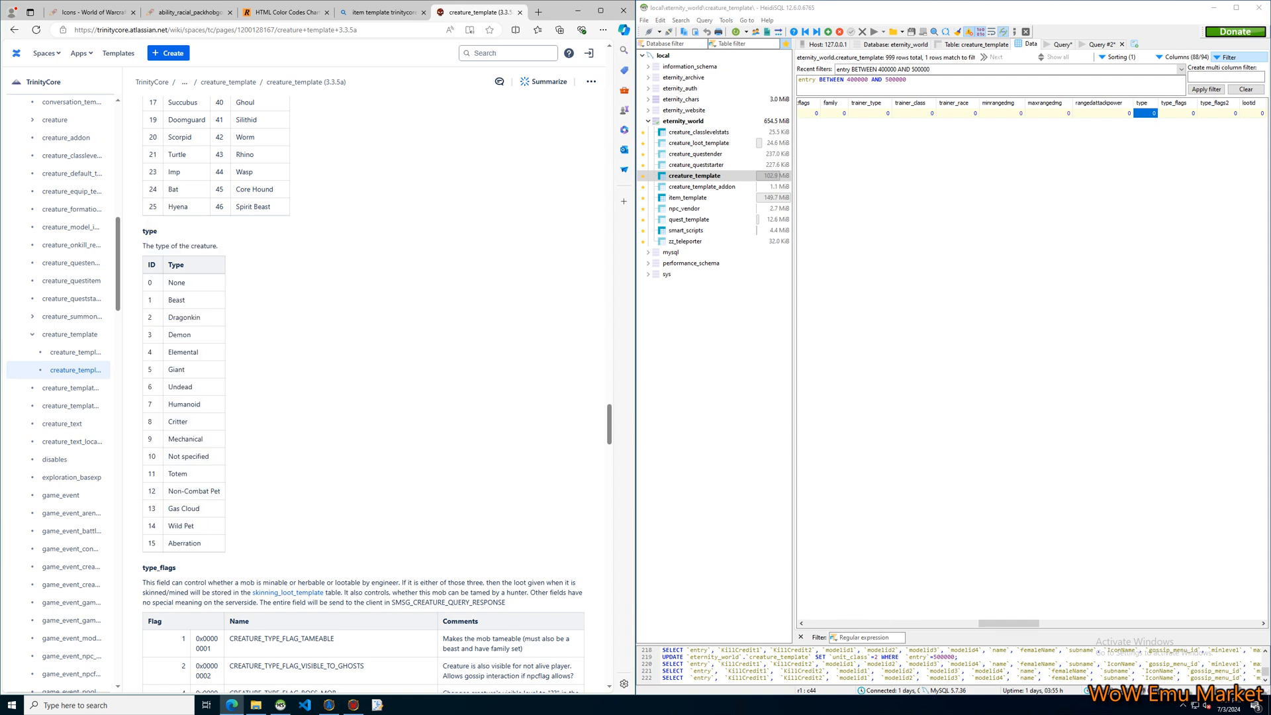
# Select the Welcome NPC's type_flags cell and look through the documented type_flags values down to the loot fields.
pyautogui.click(1177, 113)
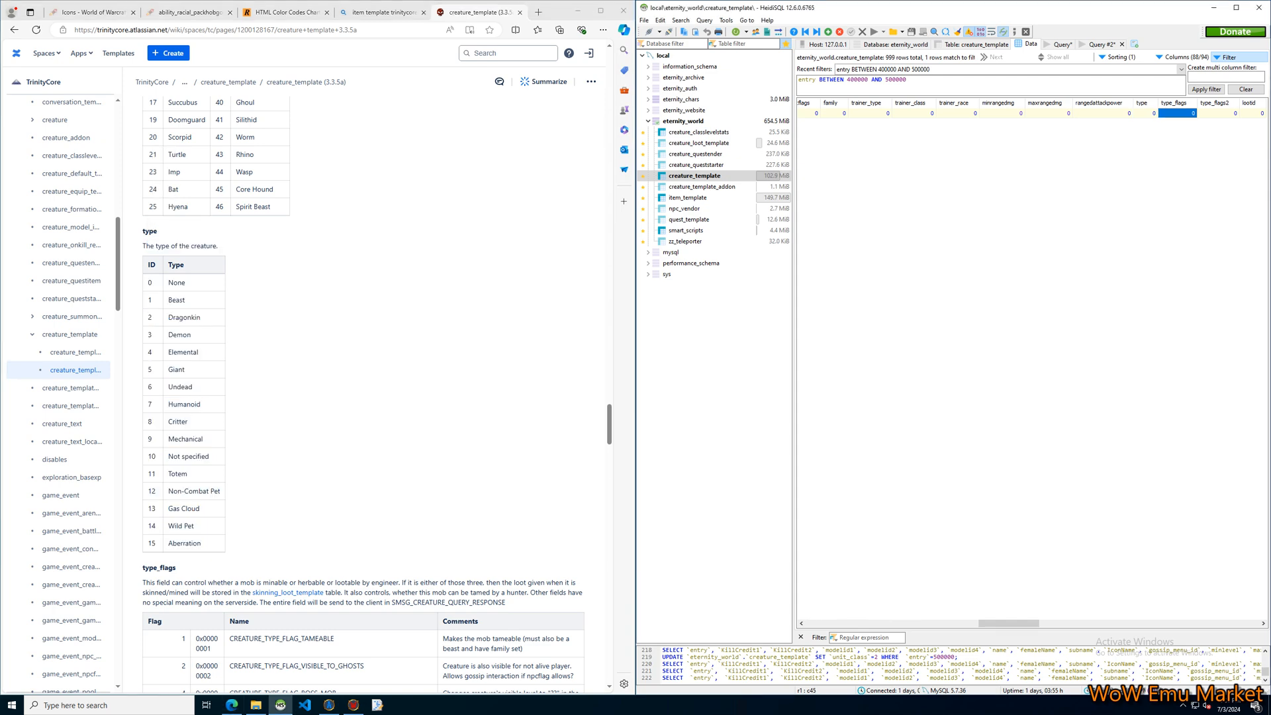
pyautogui.scroll(-5, 364, 398)
pyautogui.scroll(-2, 365, 397)
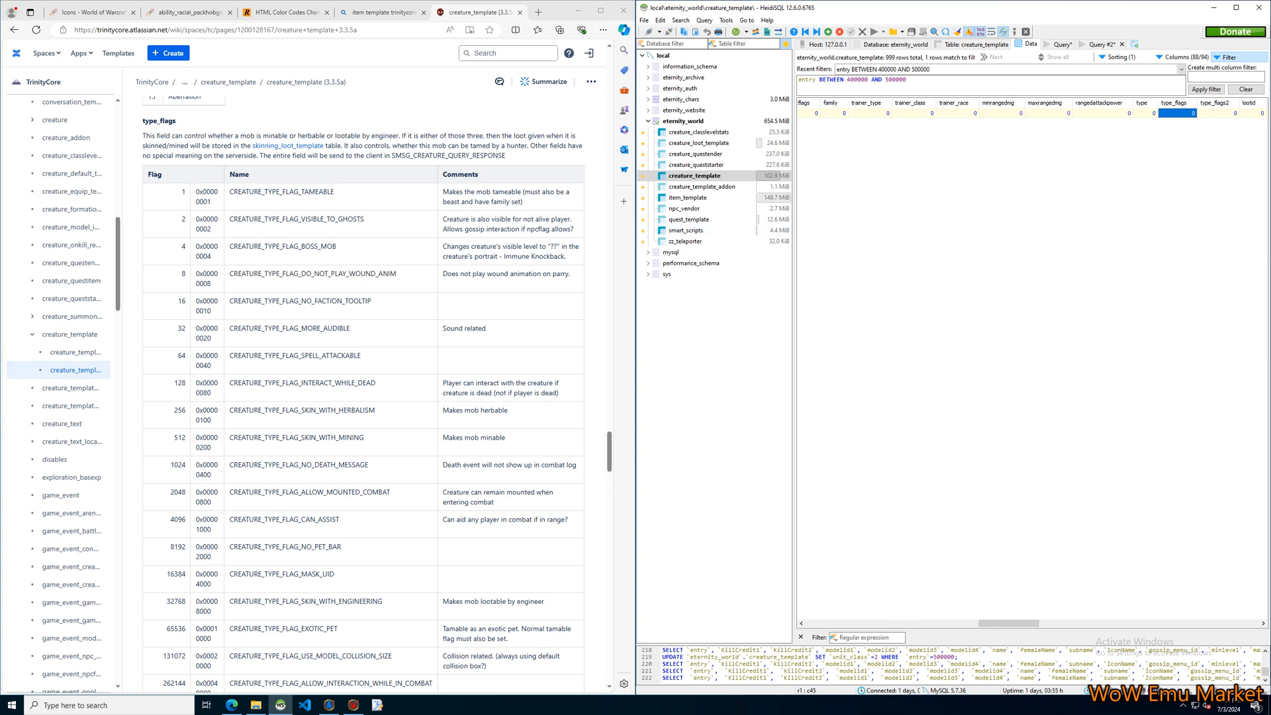
pyautogui.scroll(-8, 364, 397)
pyautogui.scroll(-5, 364, 397)
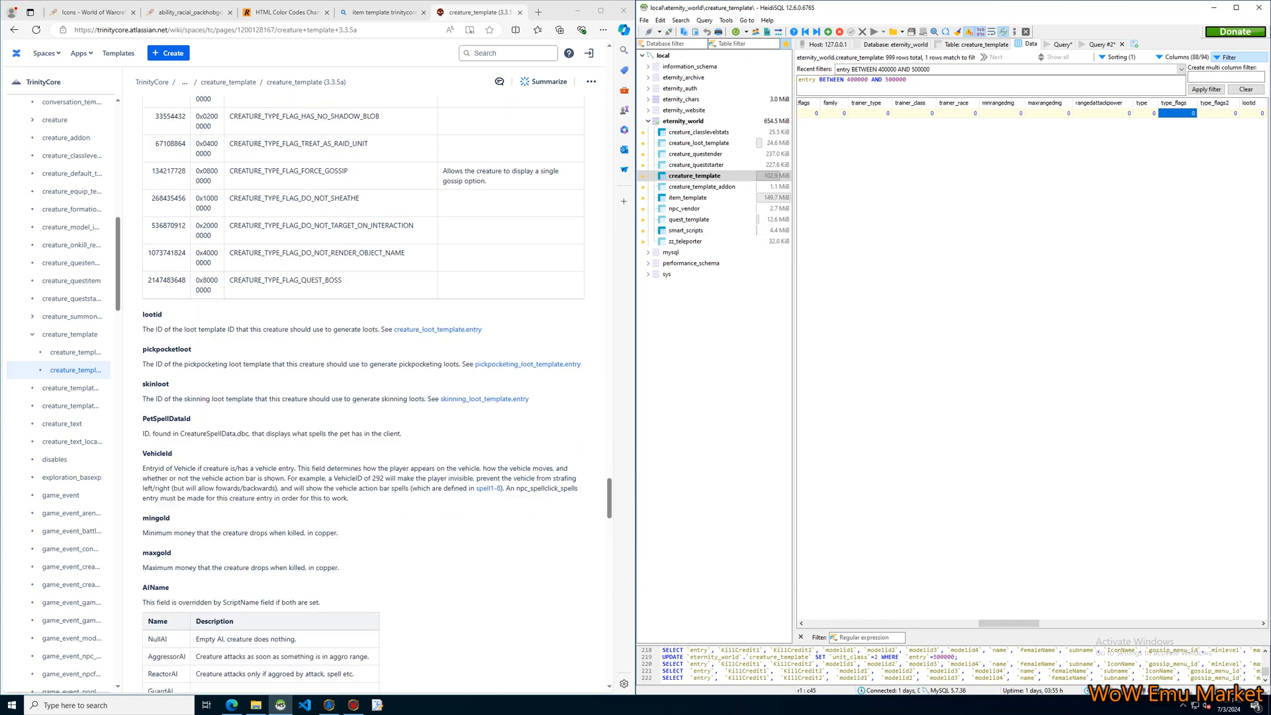
# Review the Welcome NPC's lootid field, view the creature_loot_template table, and return to the NPC's entry in creature_template.
pyautogui.moveTo(1008, 624); pyautogui.dragTo(1046, 624)
pyautogui.click(964, 113)
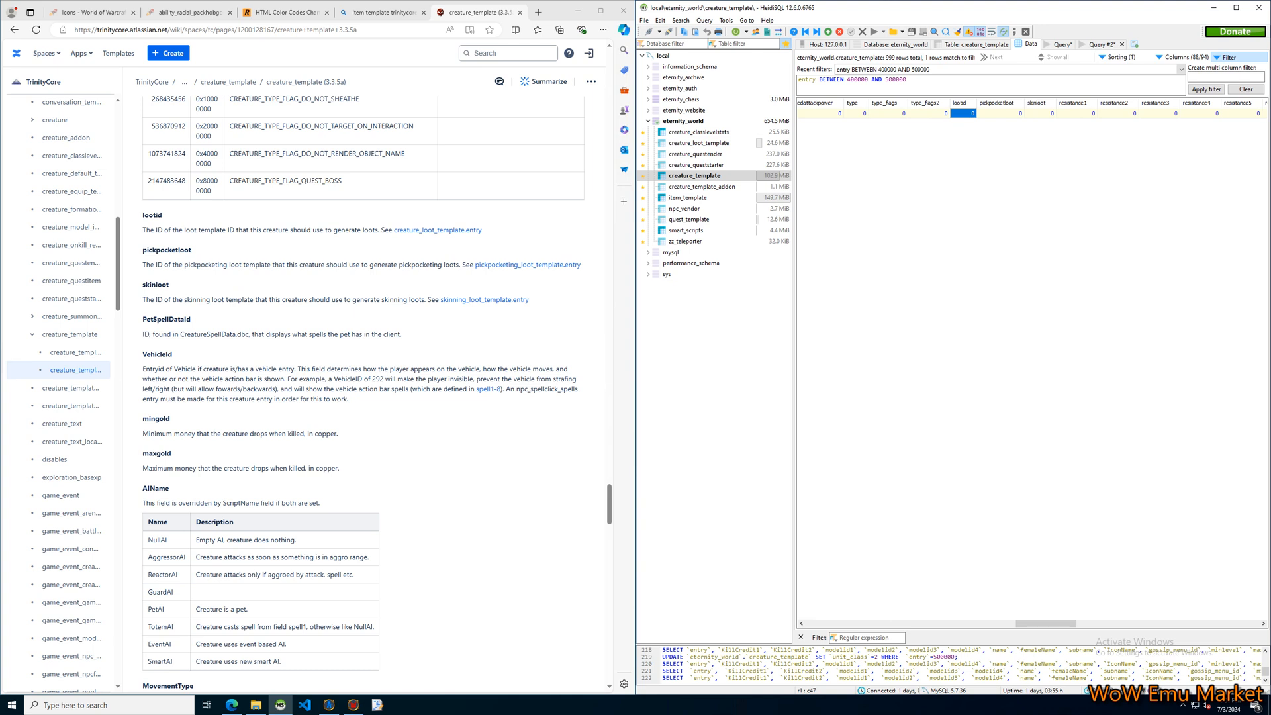
pyautogui.press('Right')
pyautogui.press('Right')
pyautogui.click(965, 113)
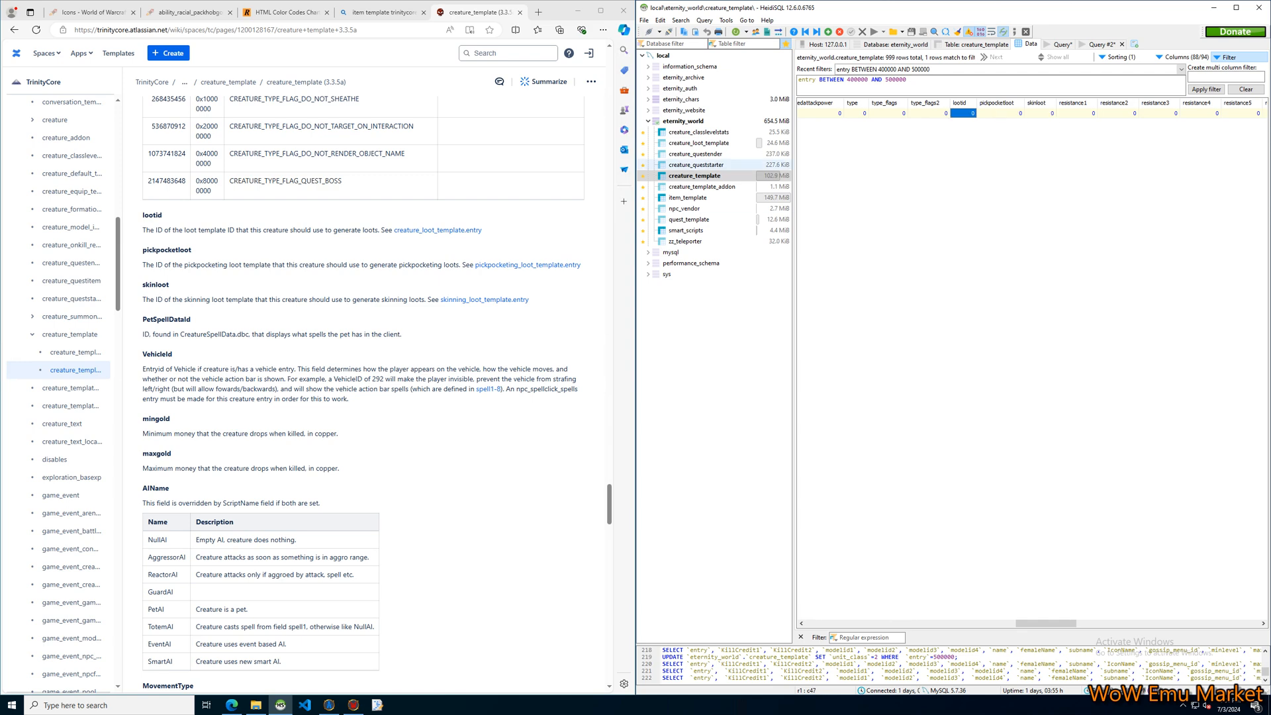
pyautogui.click(700, 143)
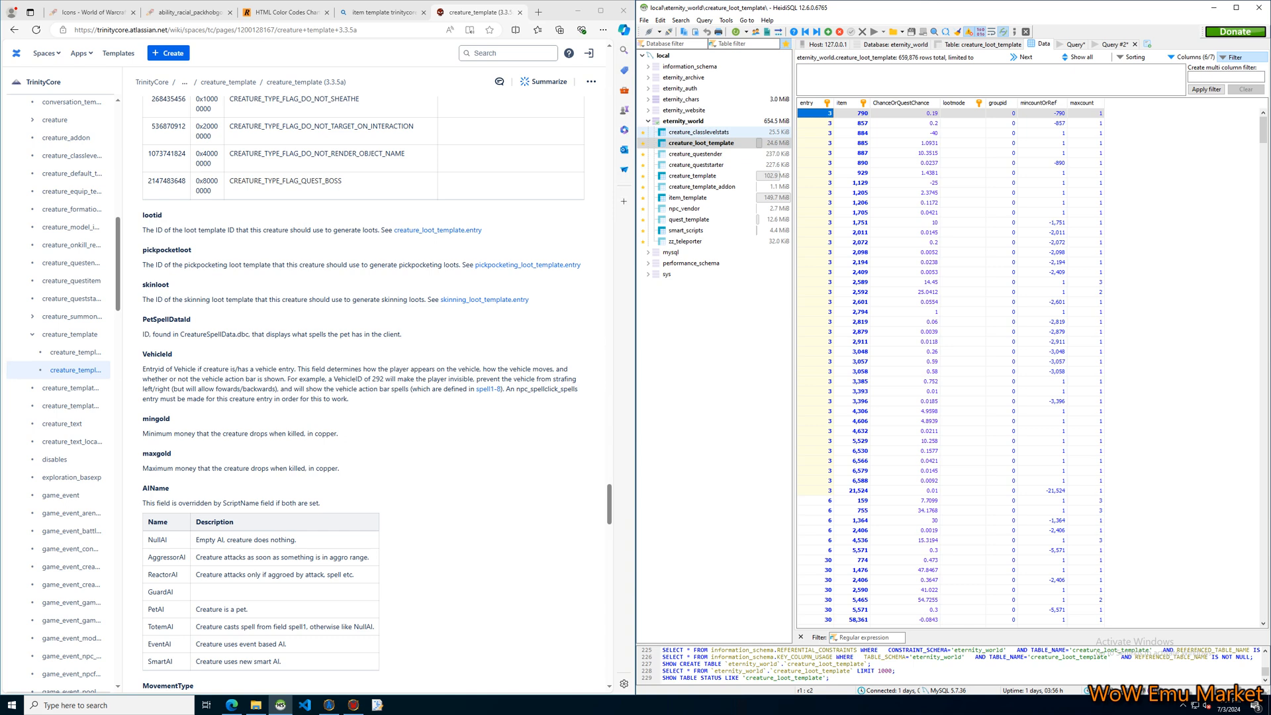
pyautogui.click(693, 176)
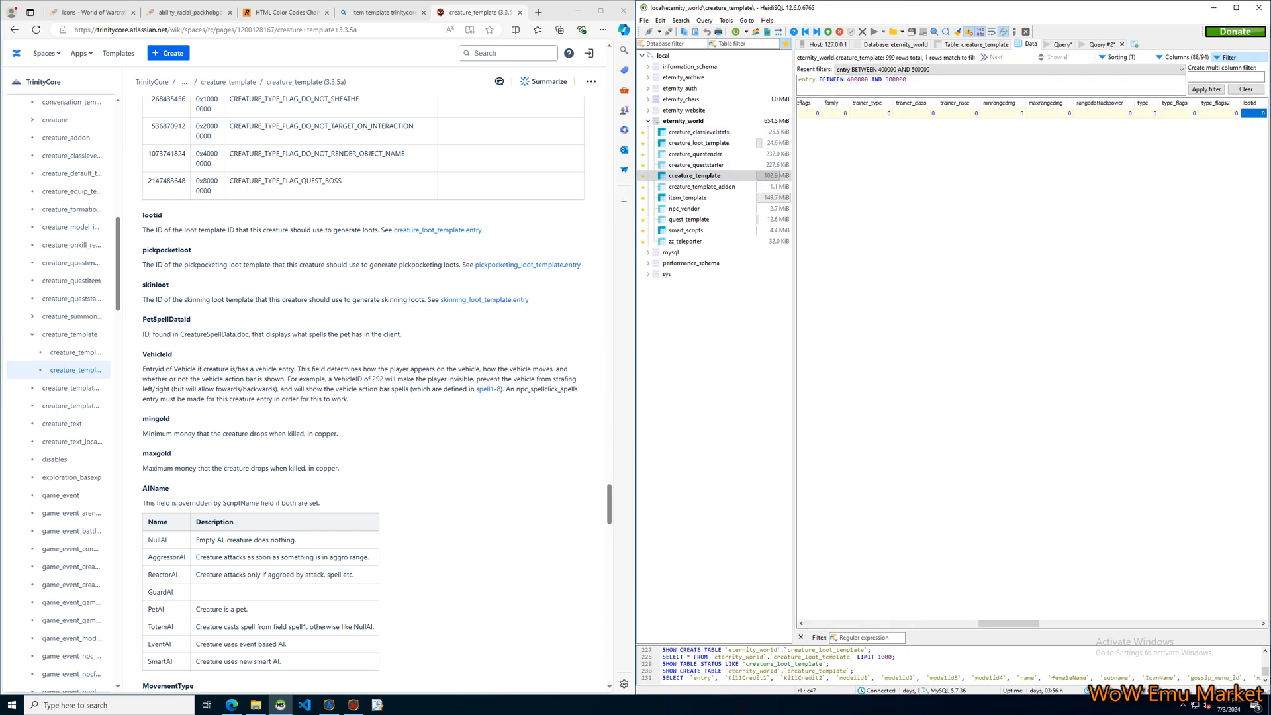
pyautogui.moveTo(1009, 624); pyautogui.dragTo(831, 624)
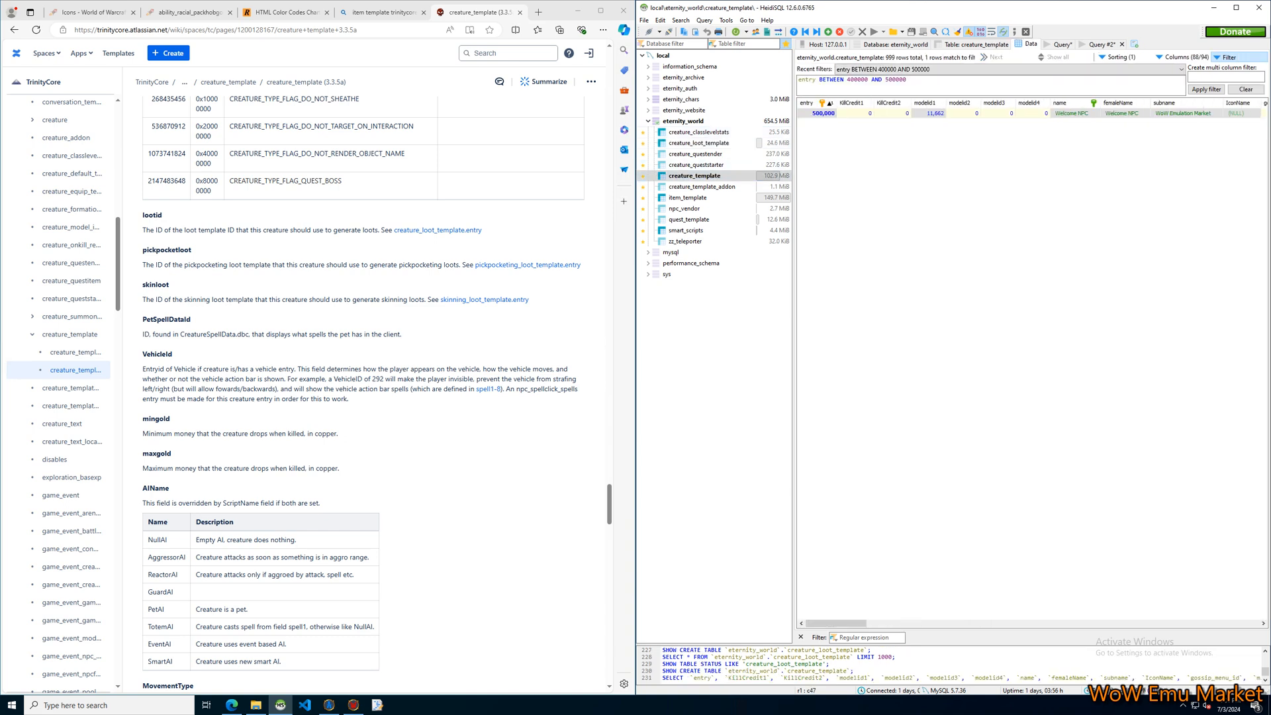
# Insert a row in creature_loot_template with entry 500000 and item 6948.
pyautogui.click(699, 143)
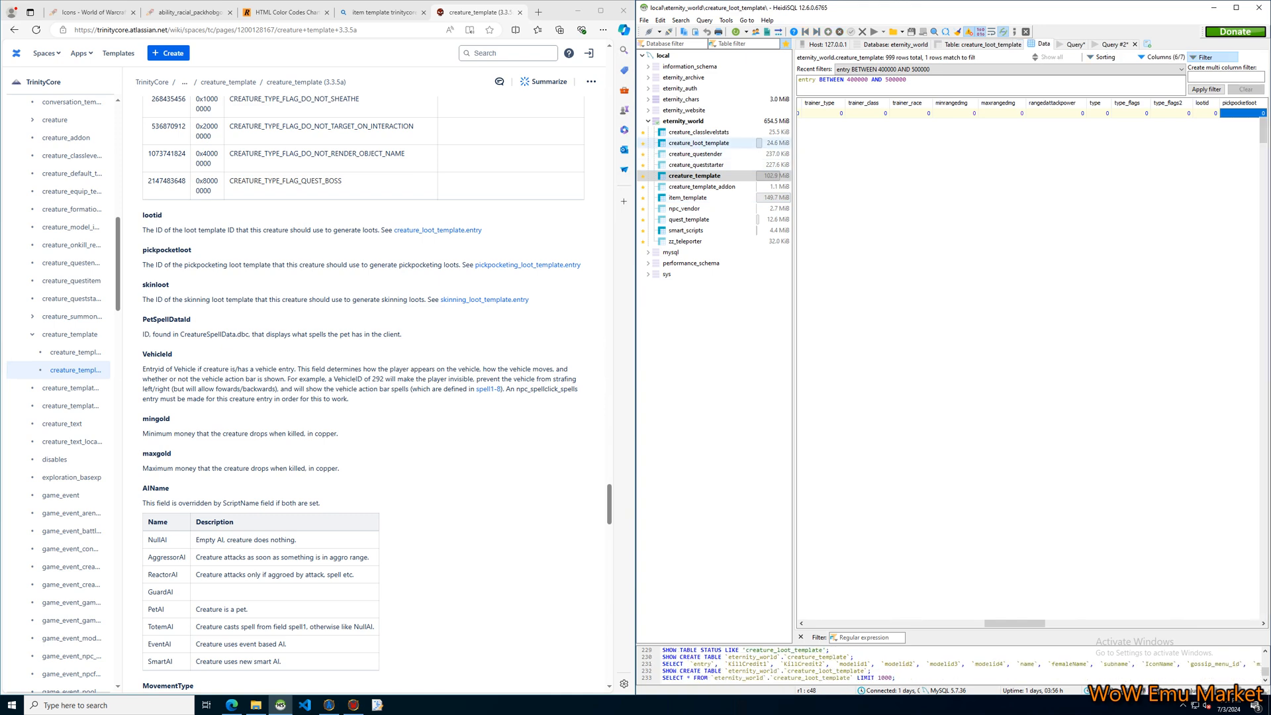
pyautogui.rightClick(827, 112)
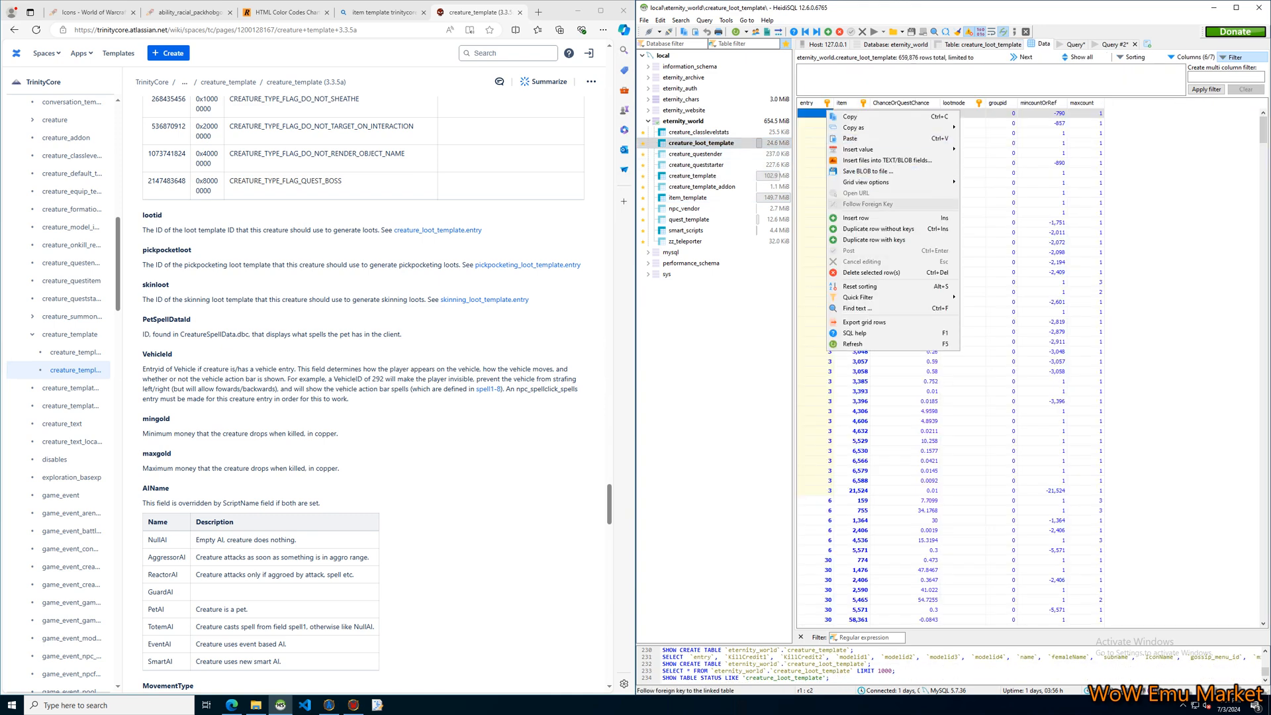
pyautogui.click(857, 218)
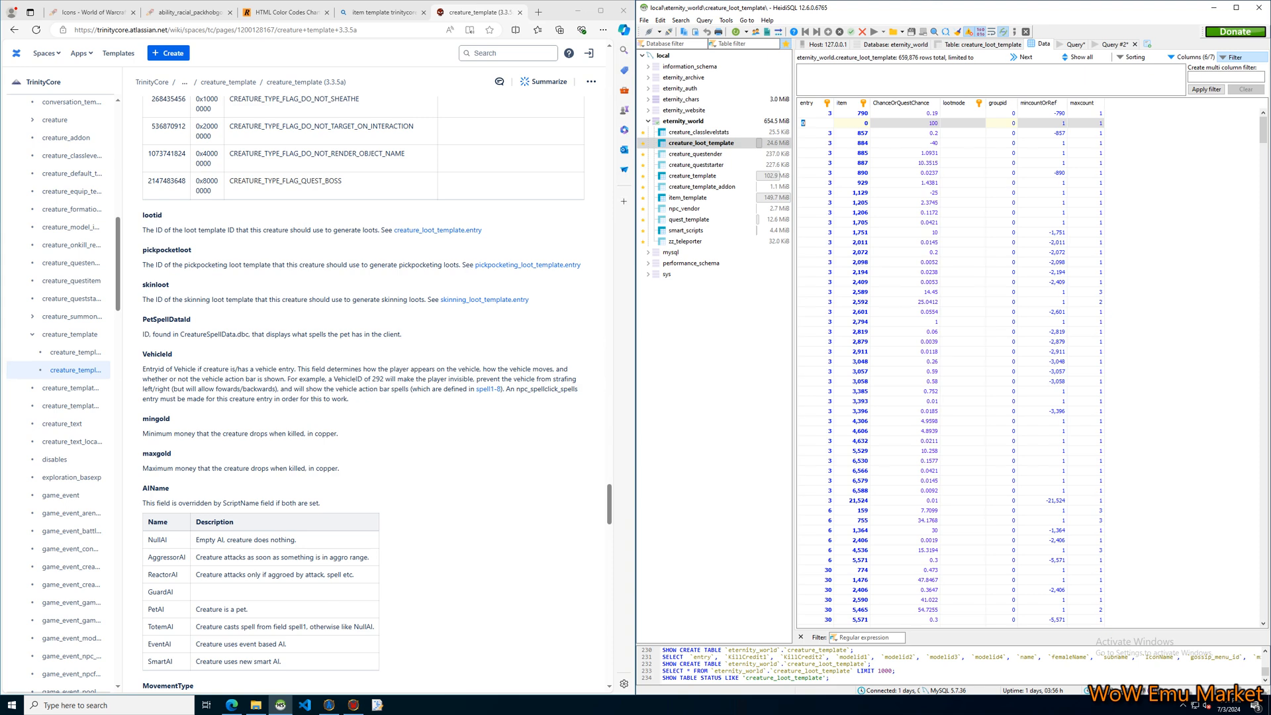
pyautogui.write('500000')
pyautogui.press('Tab')
pyautogui.write('694')
pyautogui.press('Tab')
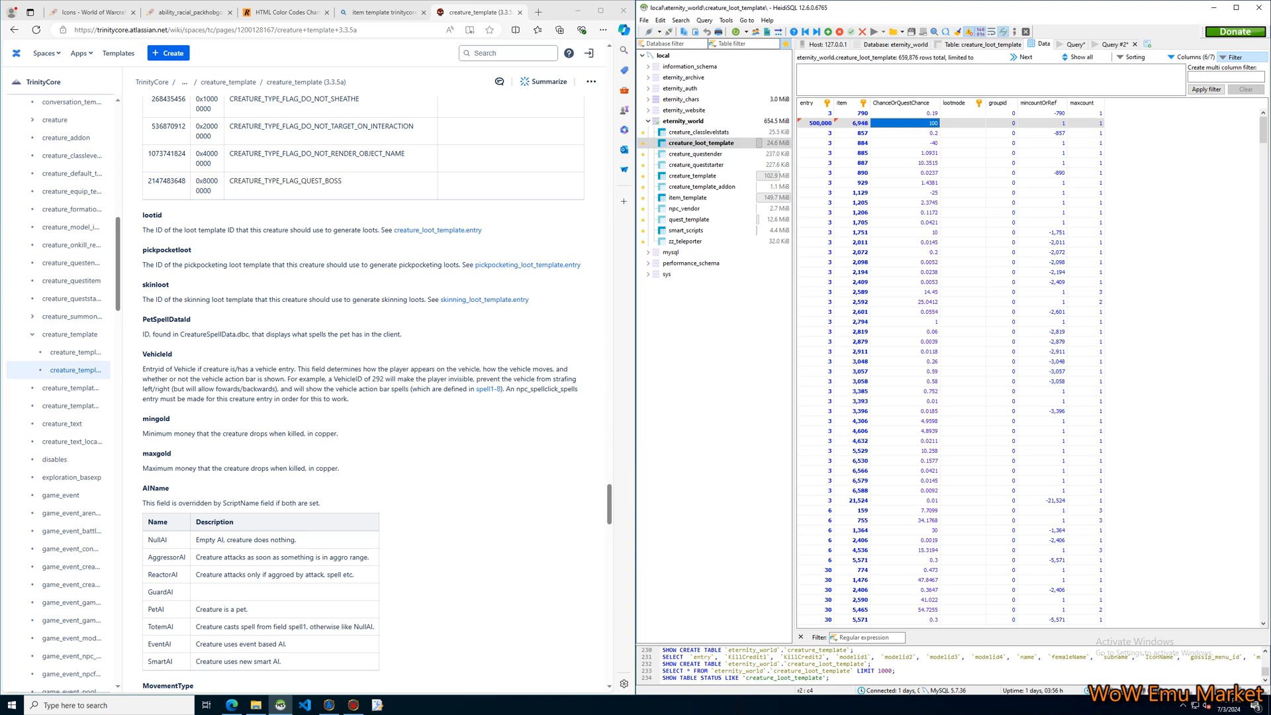
# Open the new loot row's lootmode options and widen that column to read the dungeon and raid choices.
pyautogui.doubleClick(963, 124)
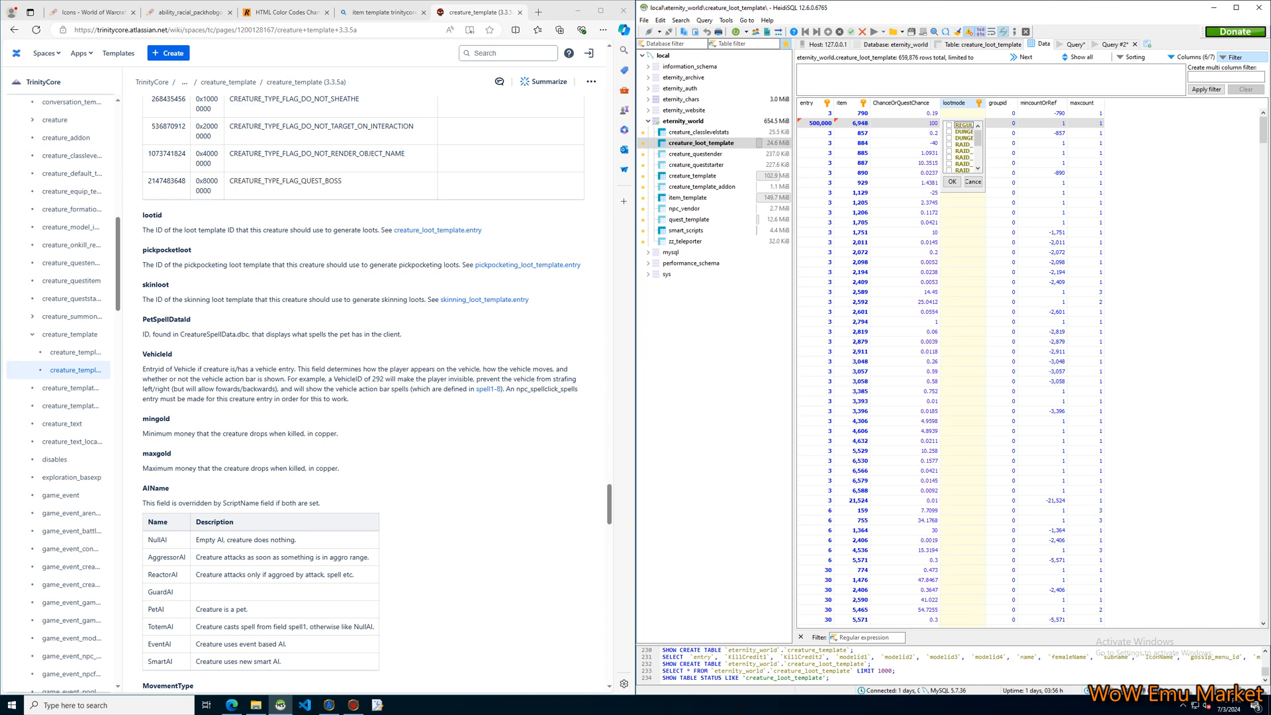
pyautogui.moveTo(986, 104); pyautogui.dragTo(1058, 104)
pyautogui.scroll(-3, 999, 147)
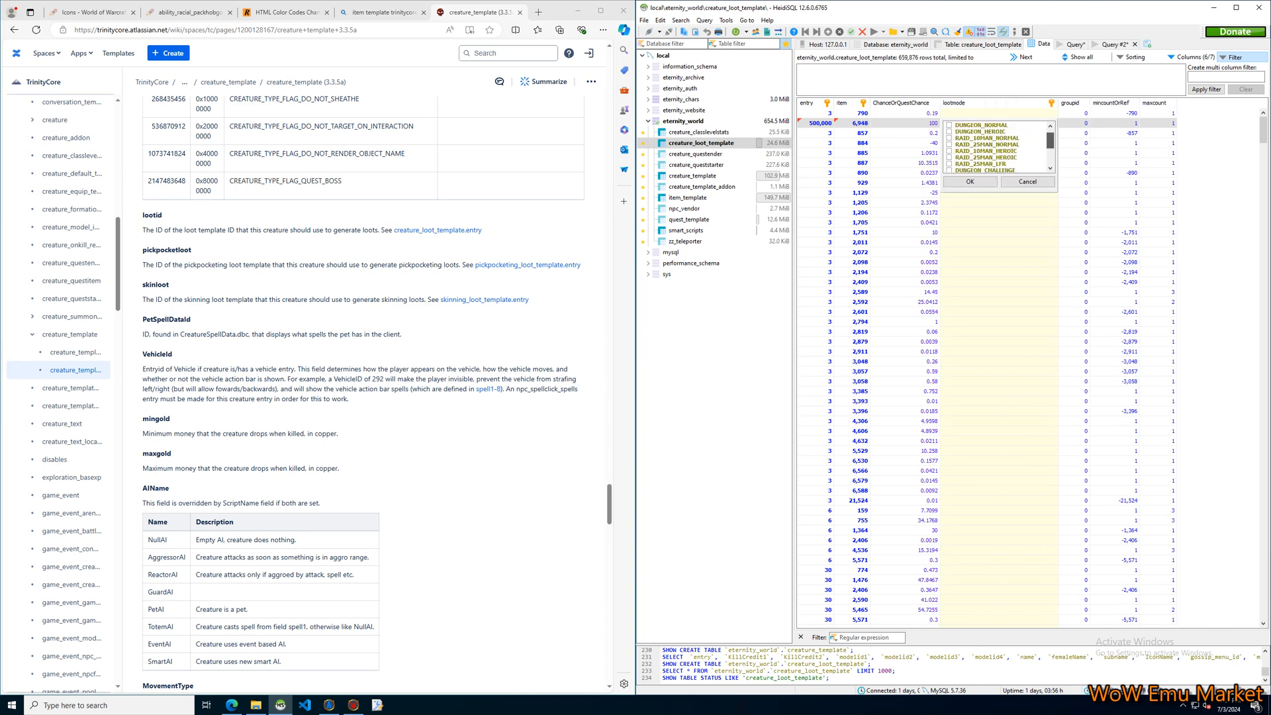
pyautogui.scroll(3, 998, 147)
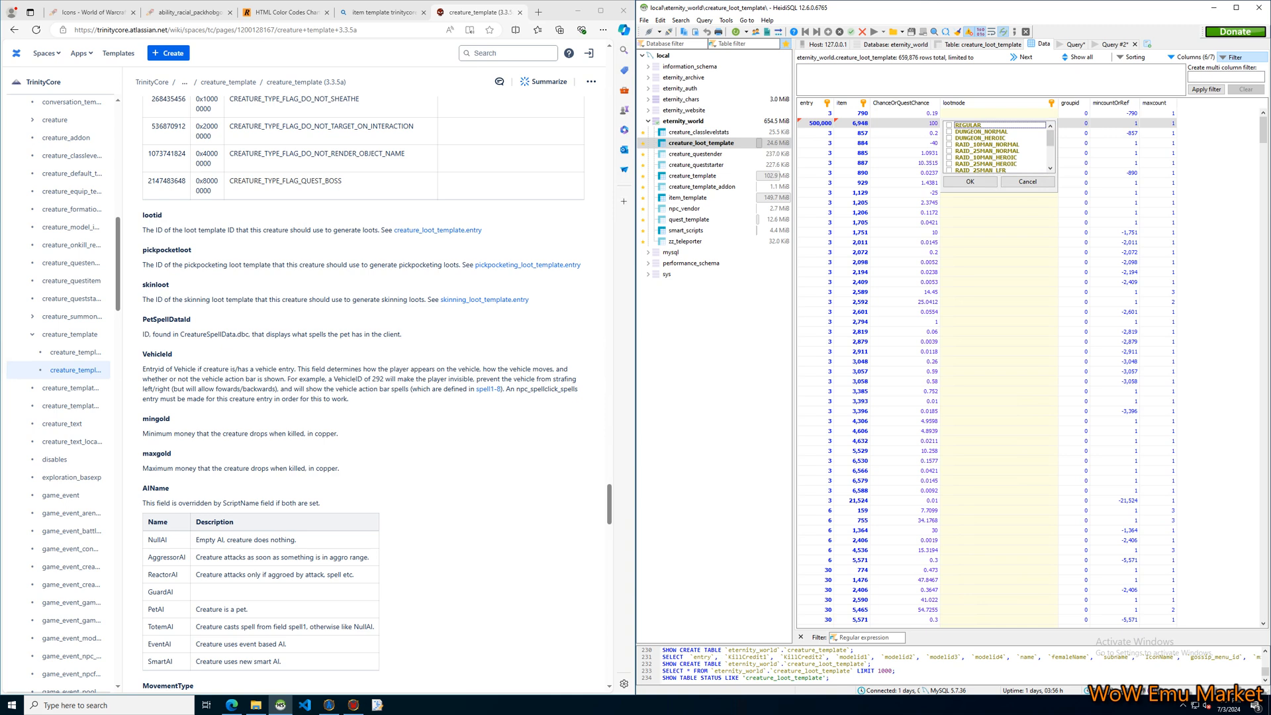
# Review the new loot row's groupid, mincountOrRef and maxcount cells, and save the row.
pyautogui.click(1079, 124)
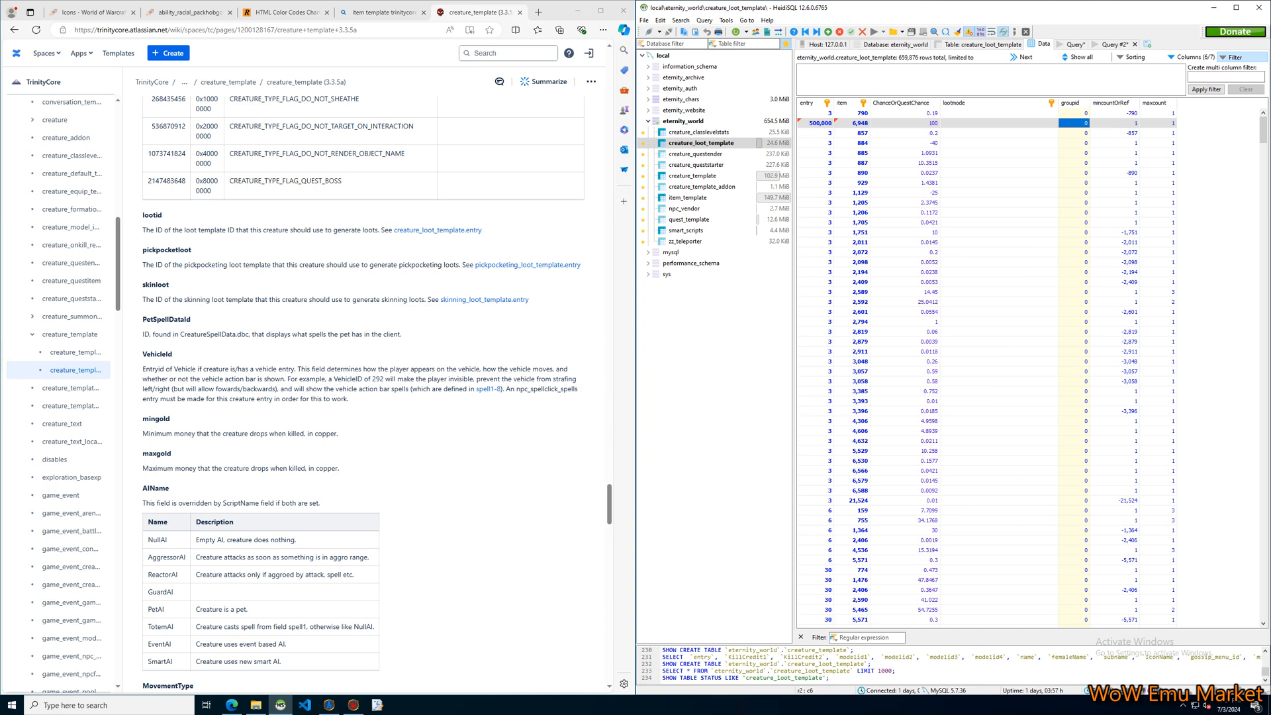
pyautogui.click(1078, 124)
pyautogui.click(1115, 123)
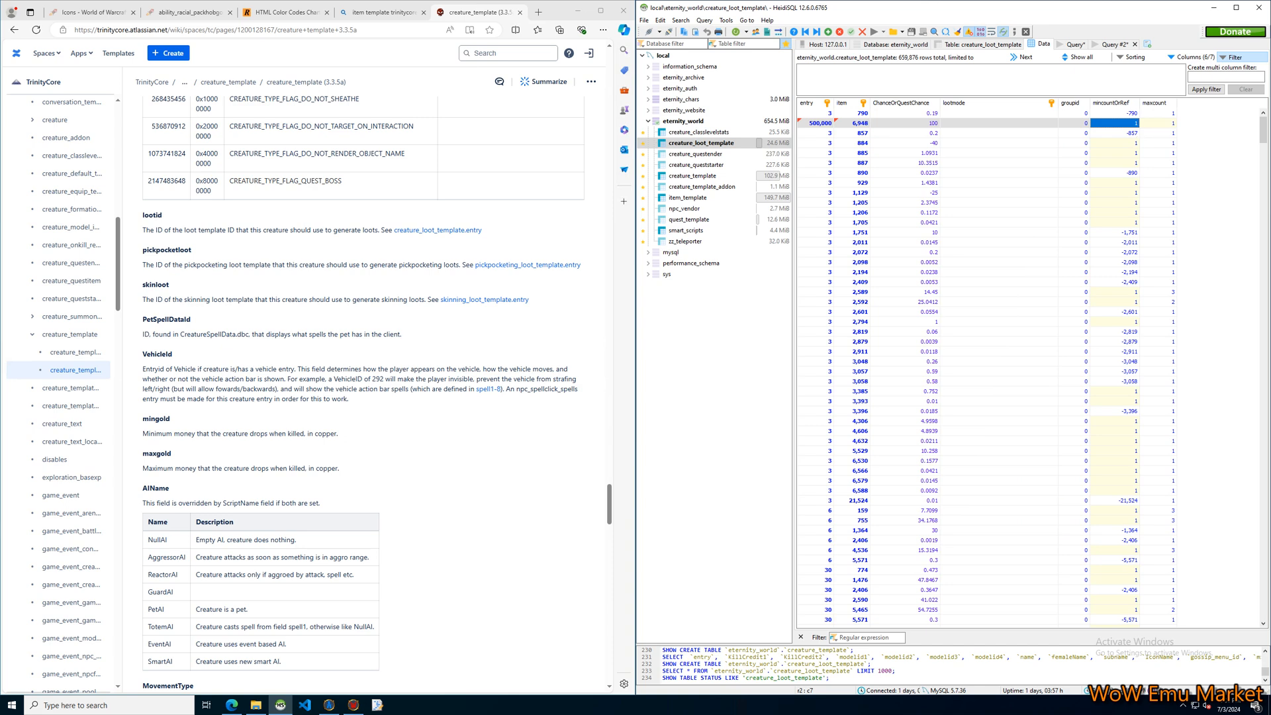
pyautogui.click(1160, 123)
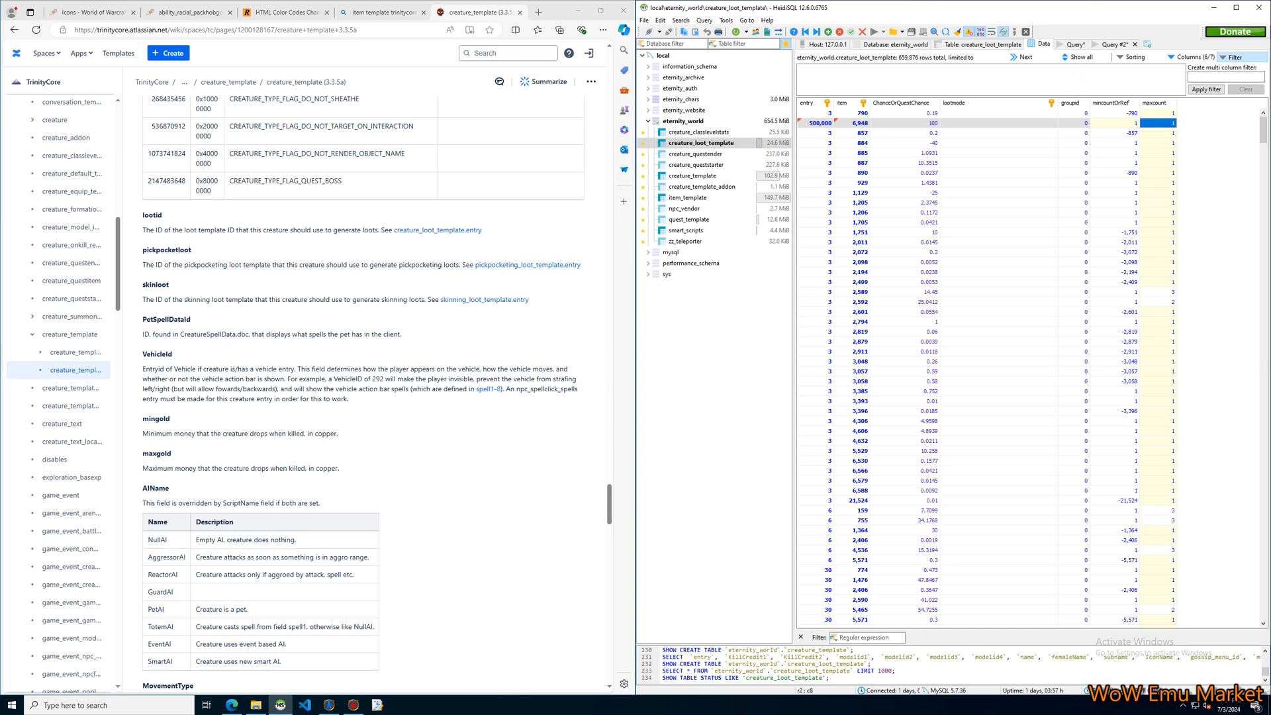
pyautogui.click(1115, 123)
pyautogui.click(1074, 124)
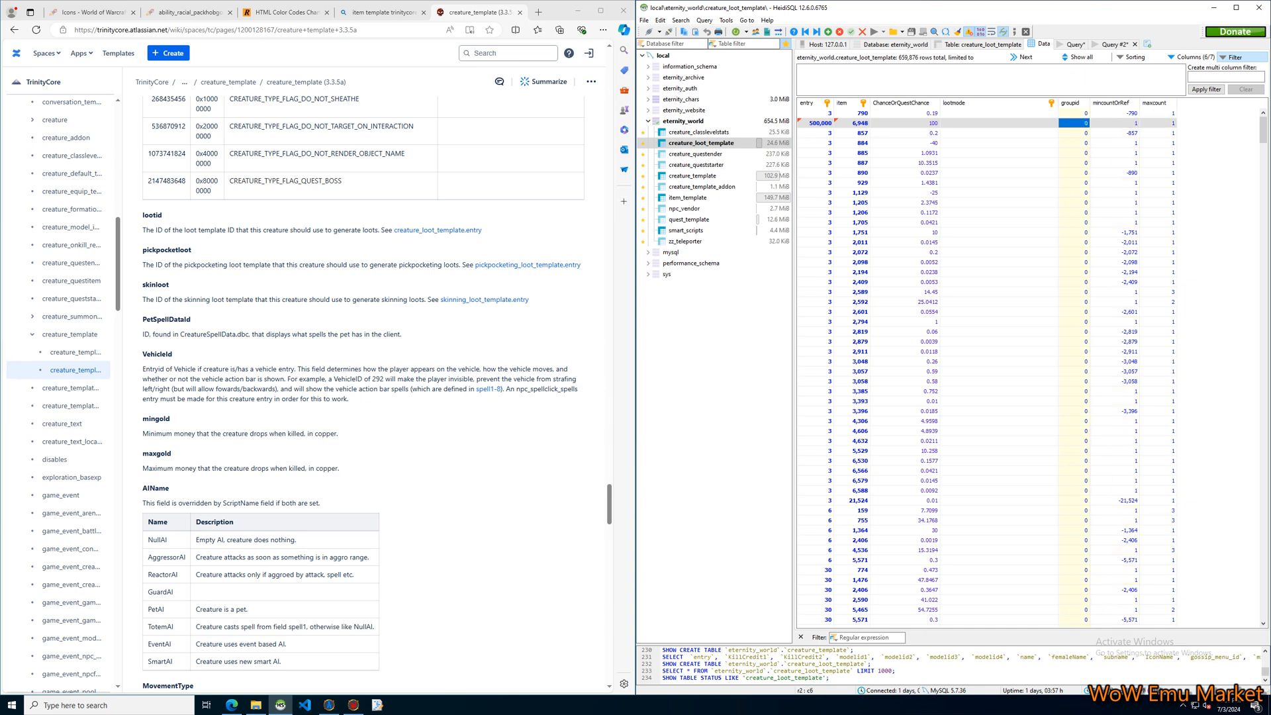
pyautogui.click(853, 133)
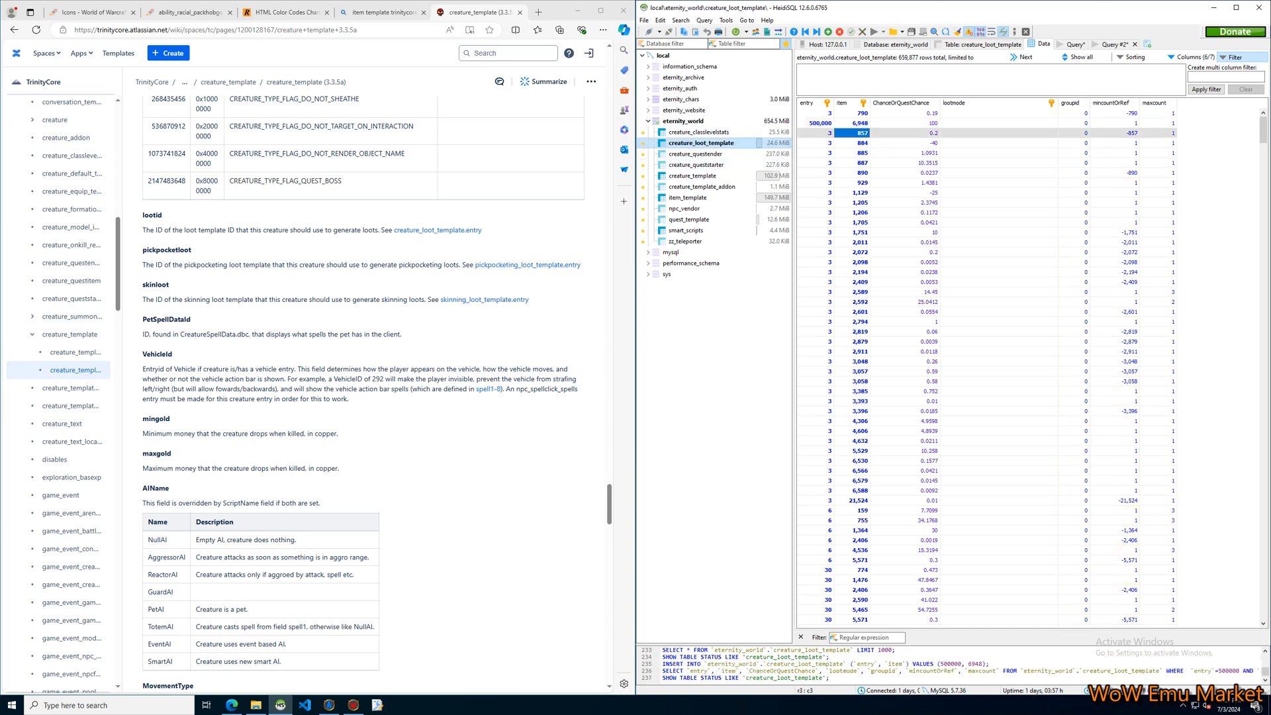
# Set the Welcome NPC's lootid in creature_template to 500000, matching the new loot row's entry, and save it.
pyautogui.click(819, 123)
pyautogui.click(693, 177)
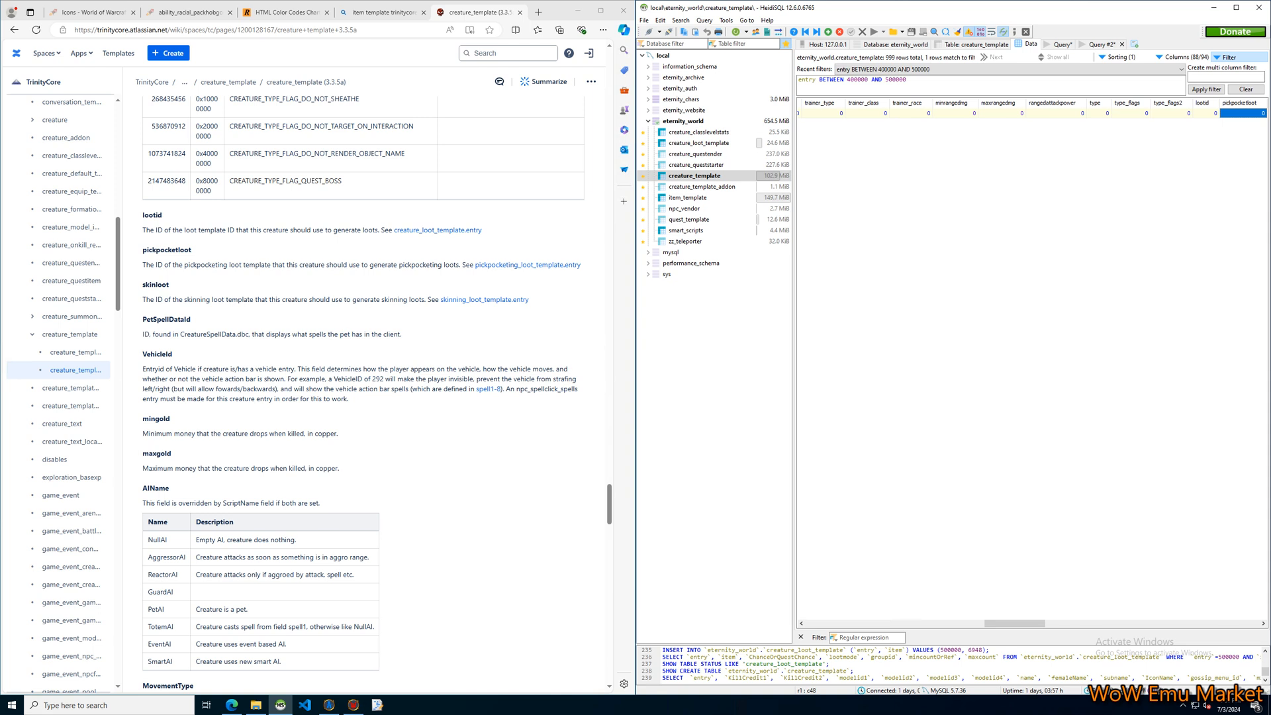
pyautogui.press('Left')
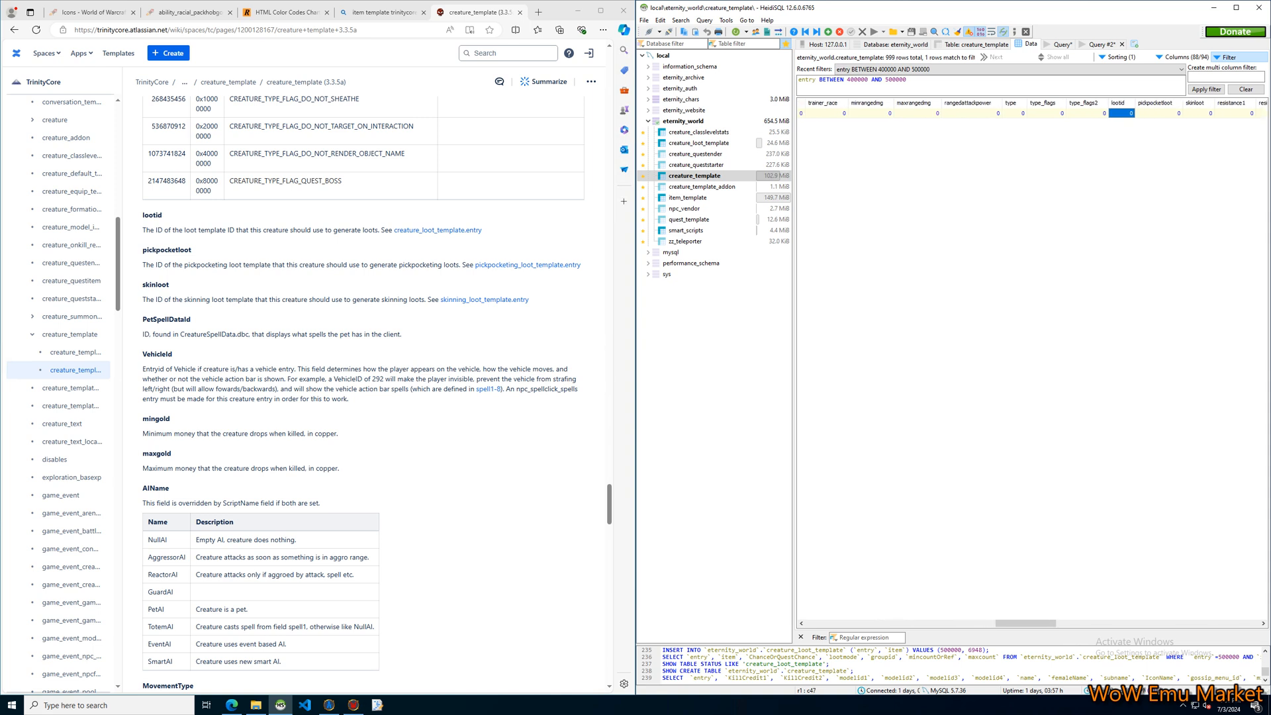
pyautogui.write('500000')
pyautogui.press('Return')
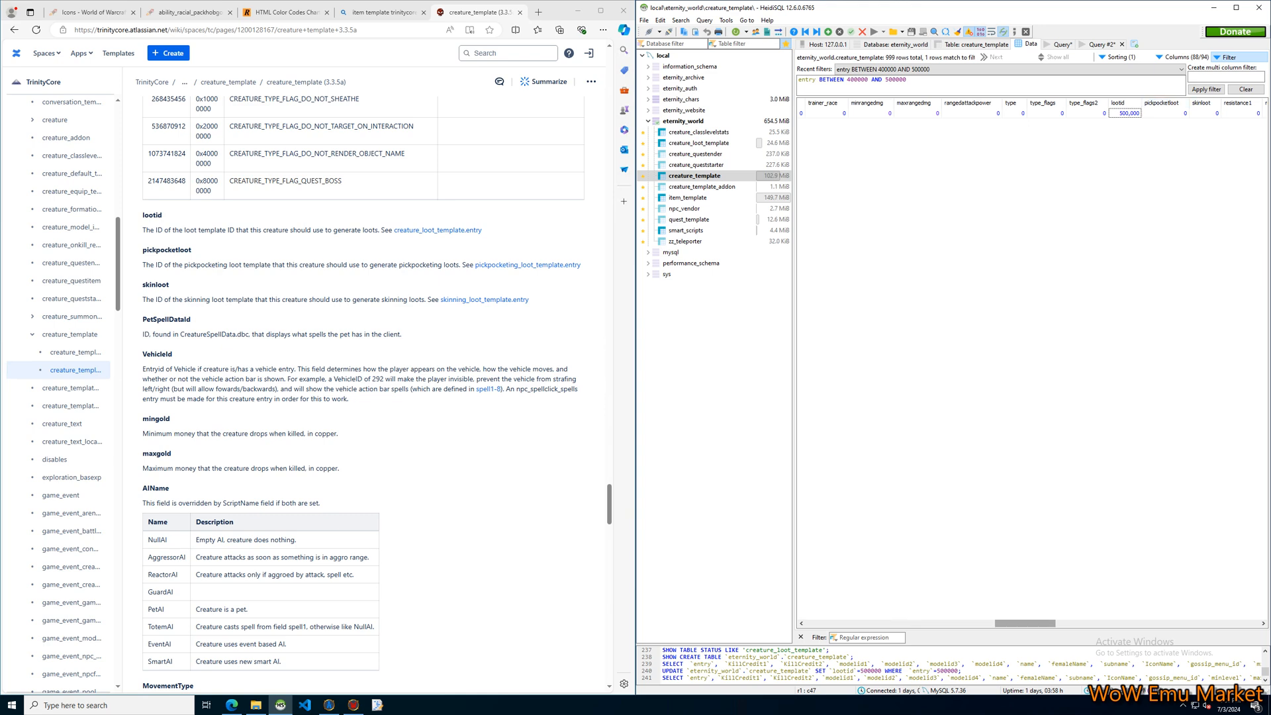
# Select the Welcome NPC's resistance1 cell and search the creature_template documentation for an explanation of the resistance fields.
pyautogui.moveTo(1026, 624); pyautogui.dragTo(1058, 624)
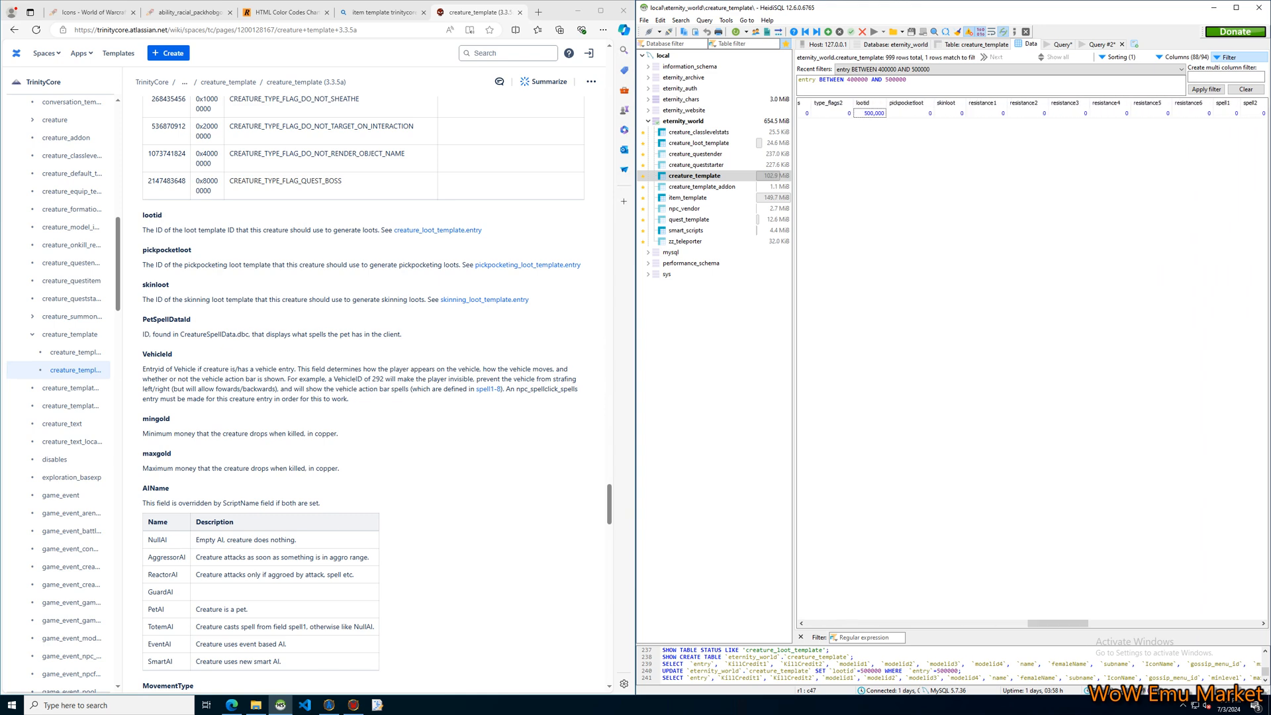
pyautogui.click(986, 113)
pyautogui.scroll(-4, 363, 391)
pyautogui.scroll(7, 363, 391)
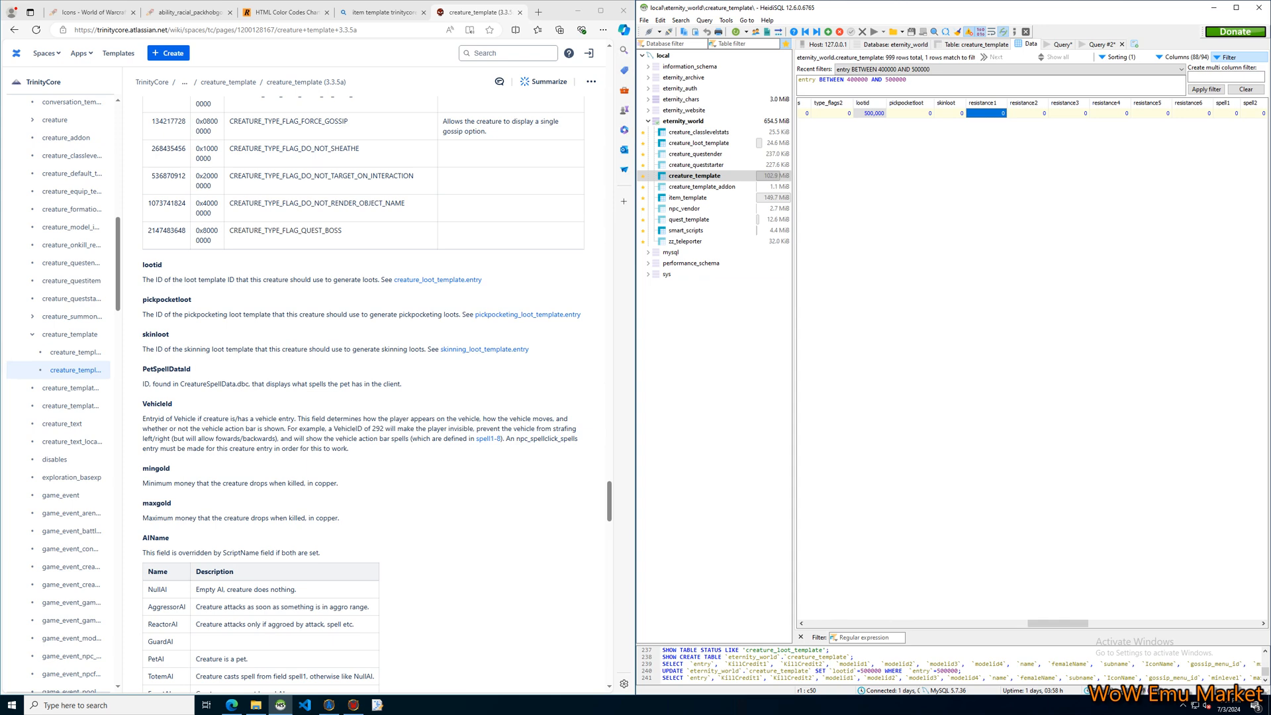
pyautogui.scroll(-7, 363, 391)
pyautogui.scroll(-6, 363, 391)
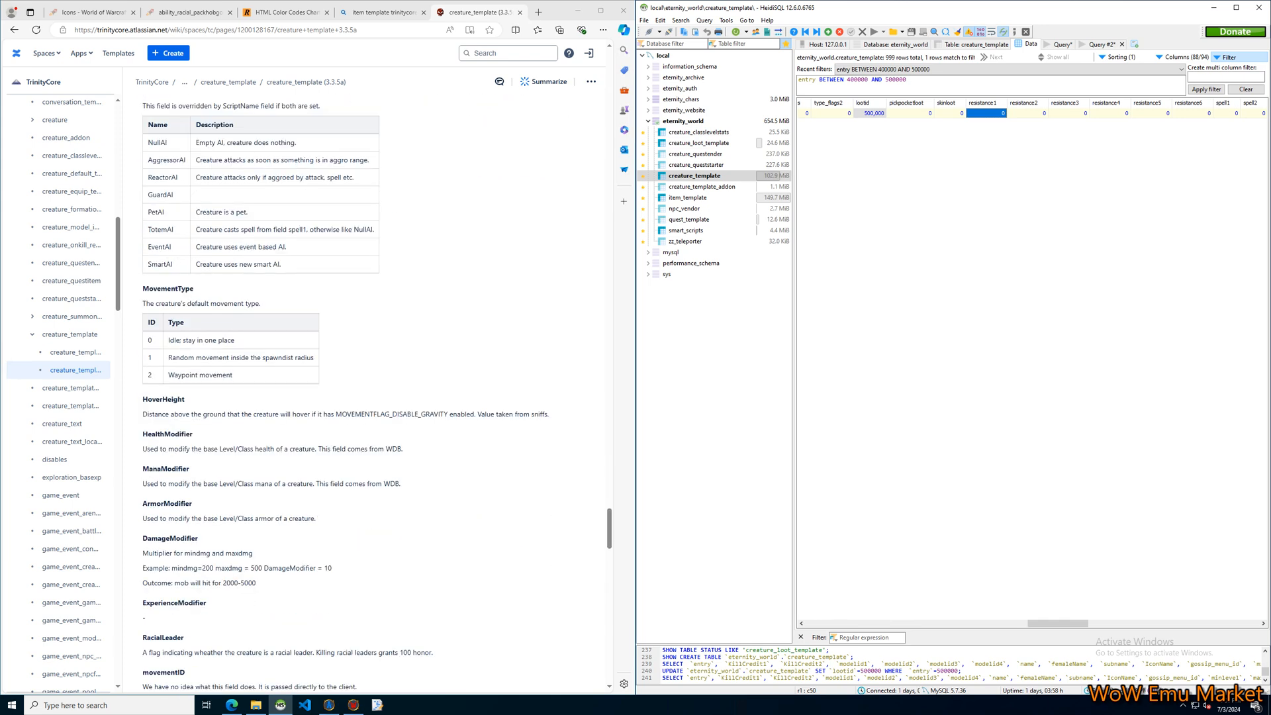
pyautogui.scroll(5, 363, 391)
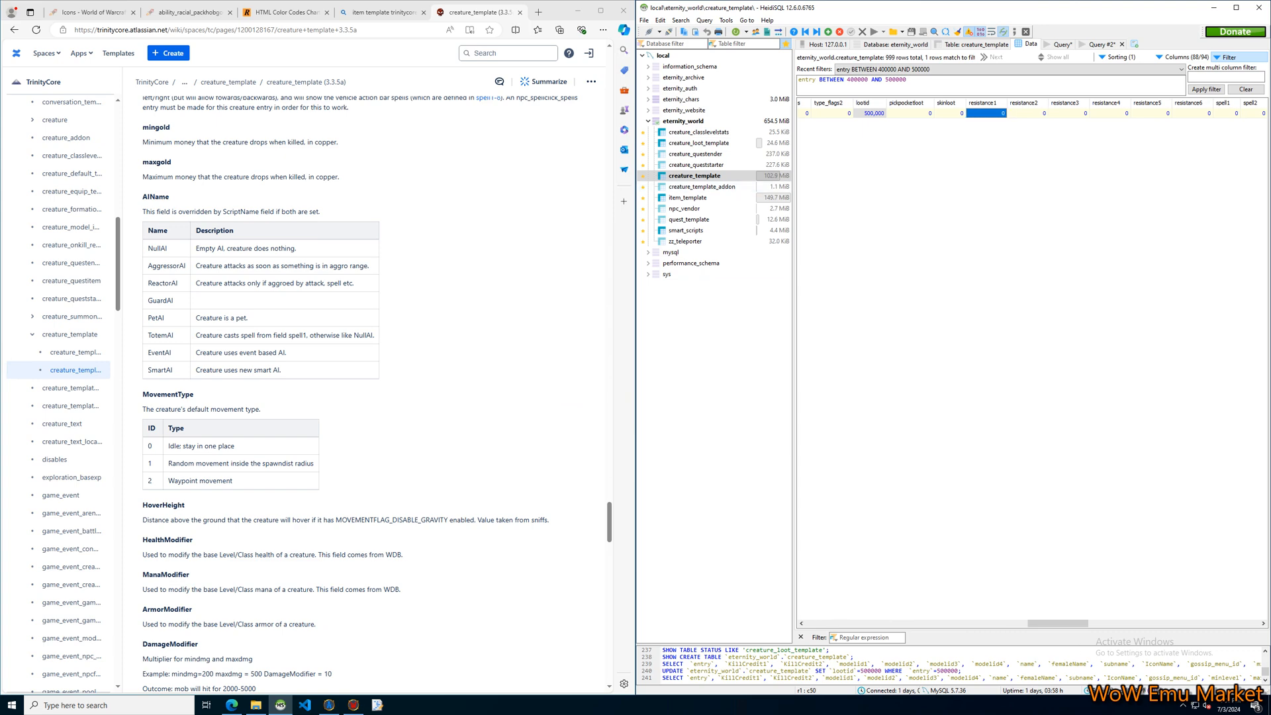
pyautogui.scroll(15, 364, 391)
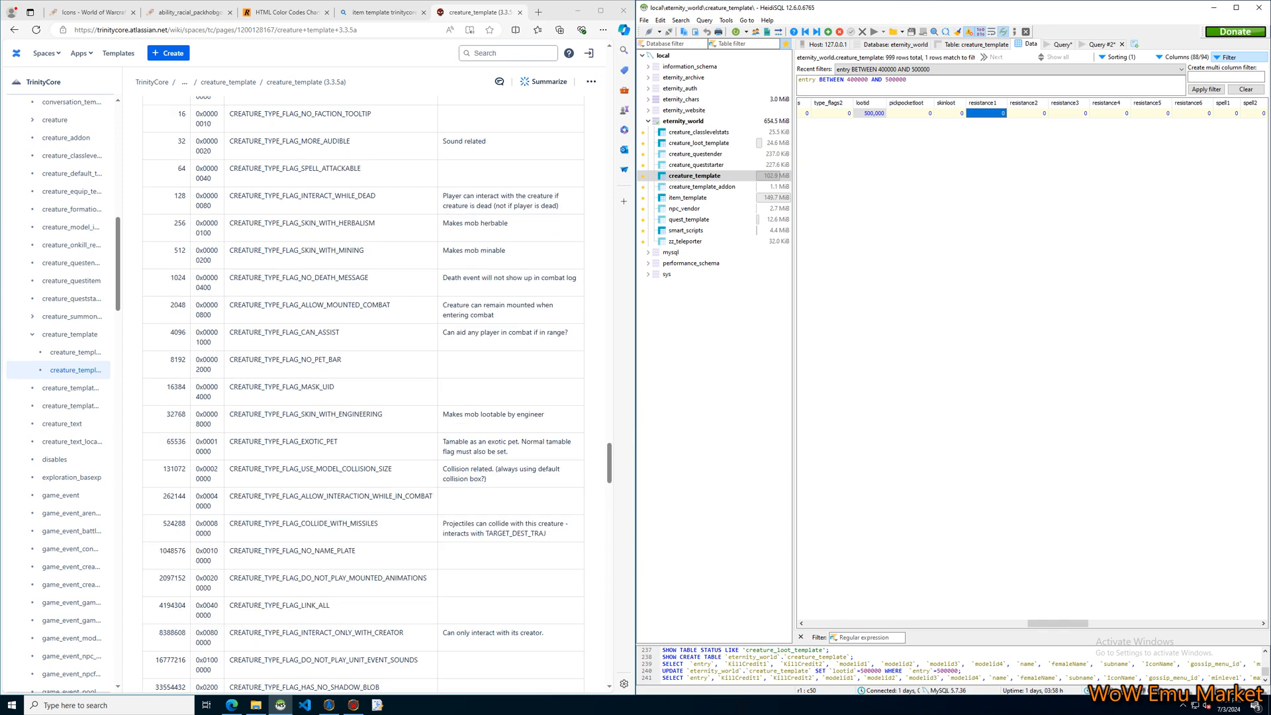
pyautogui.scroll(15, 364, 391)
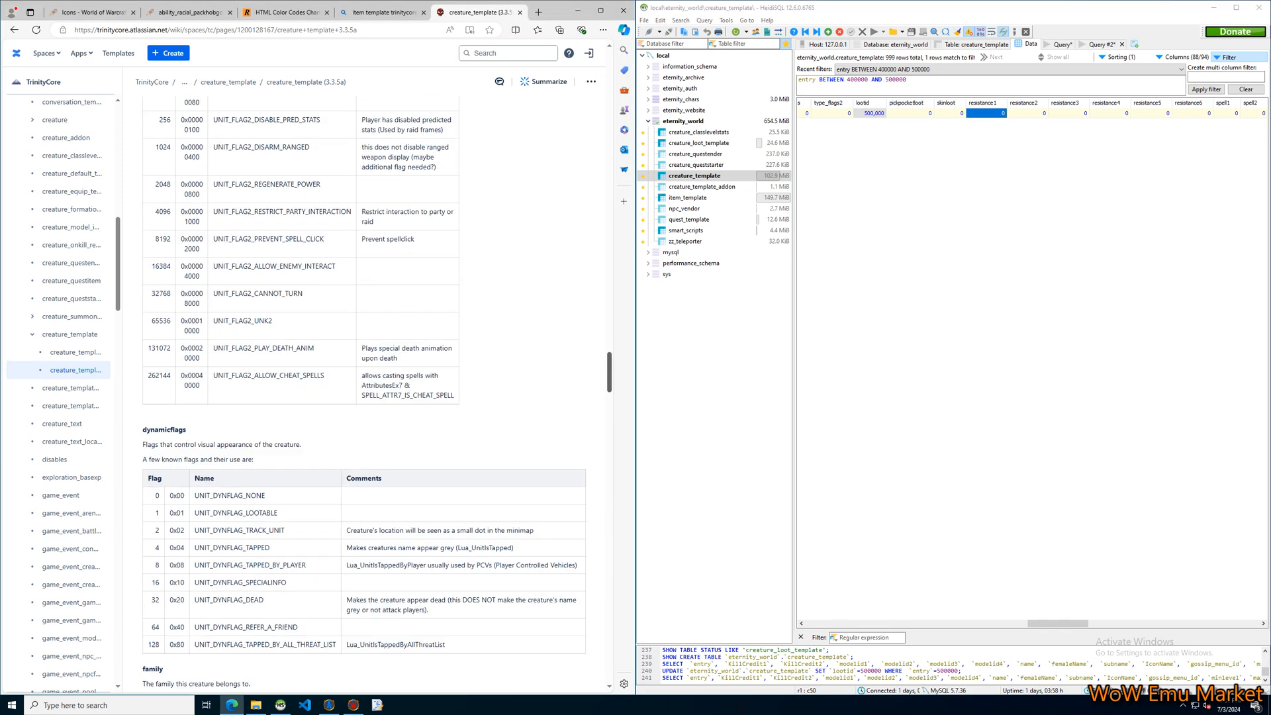
# Open the item_template documentation page in a new browser tab and switch to it.
pyautogui.scroll(-5, 365, 391)
pyautogui.scroll(-9, 66, 476)
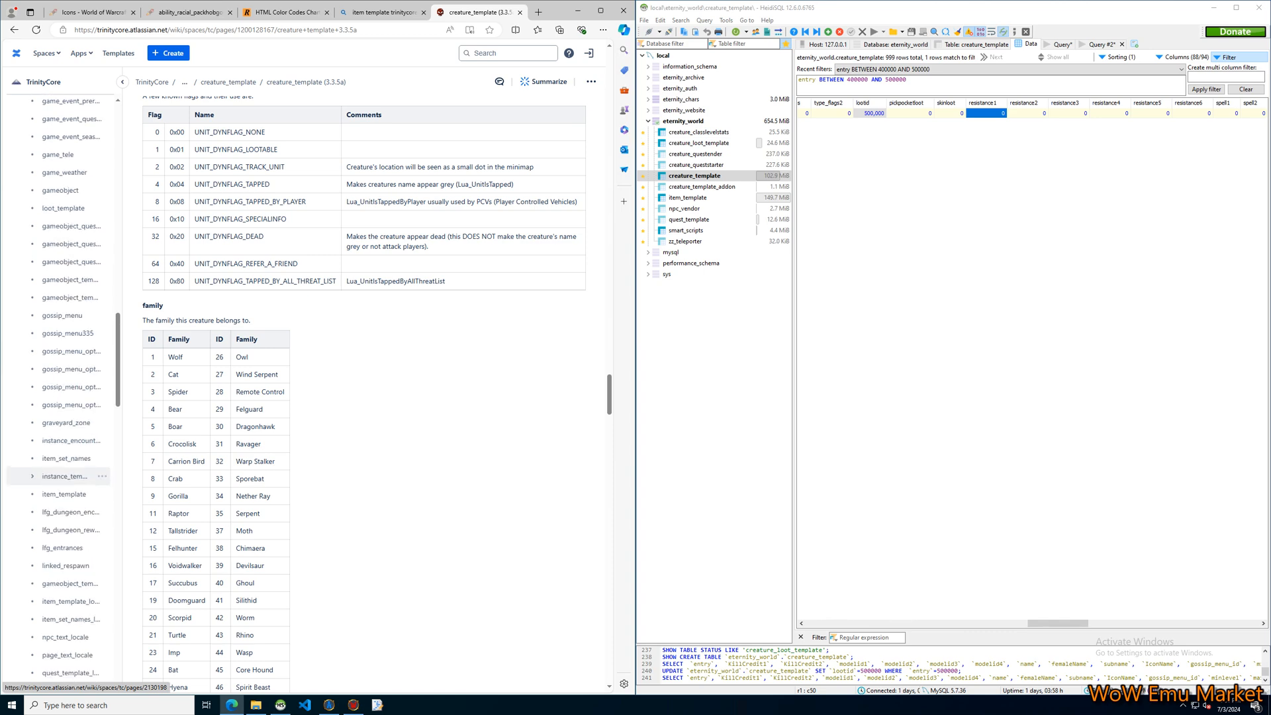
pyautogui.scroll(-3, 67, 476)
pyautogui.middleClick(67, 338)
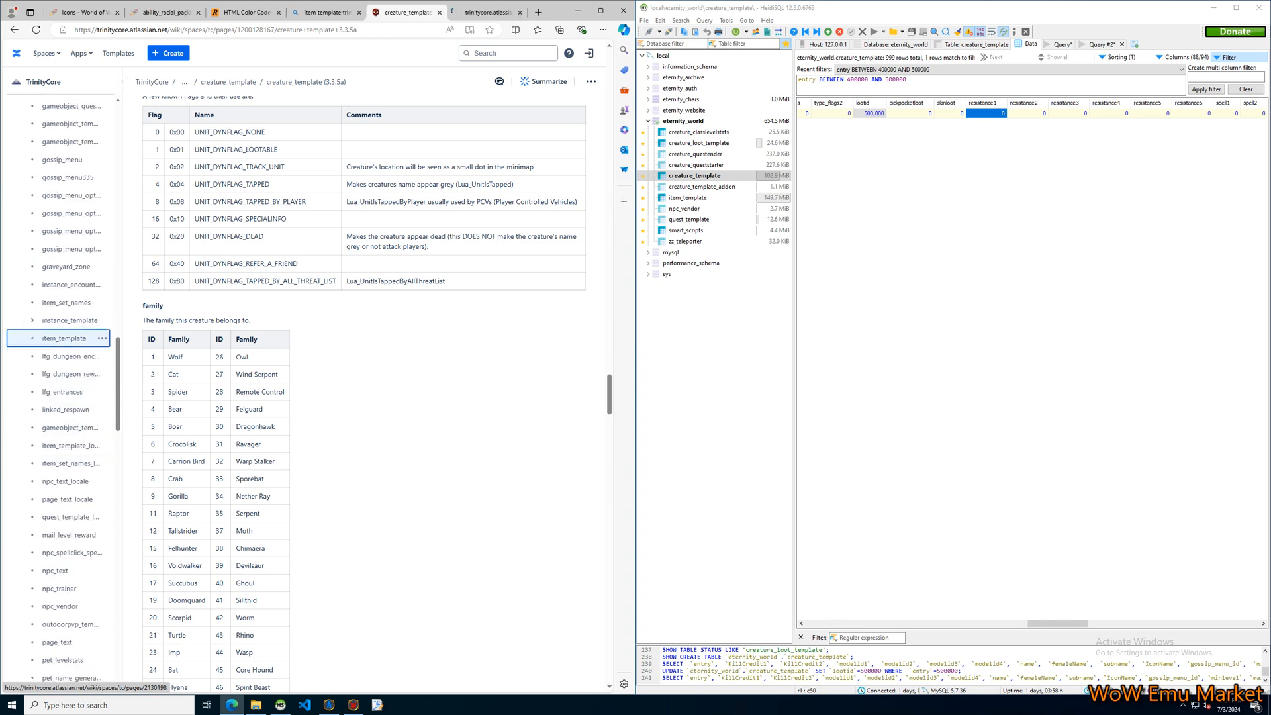
pyautogui.click(486, 12)
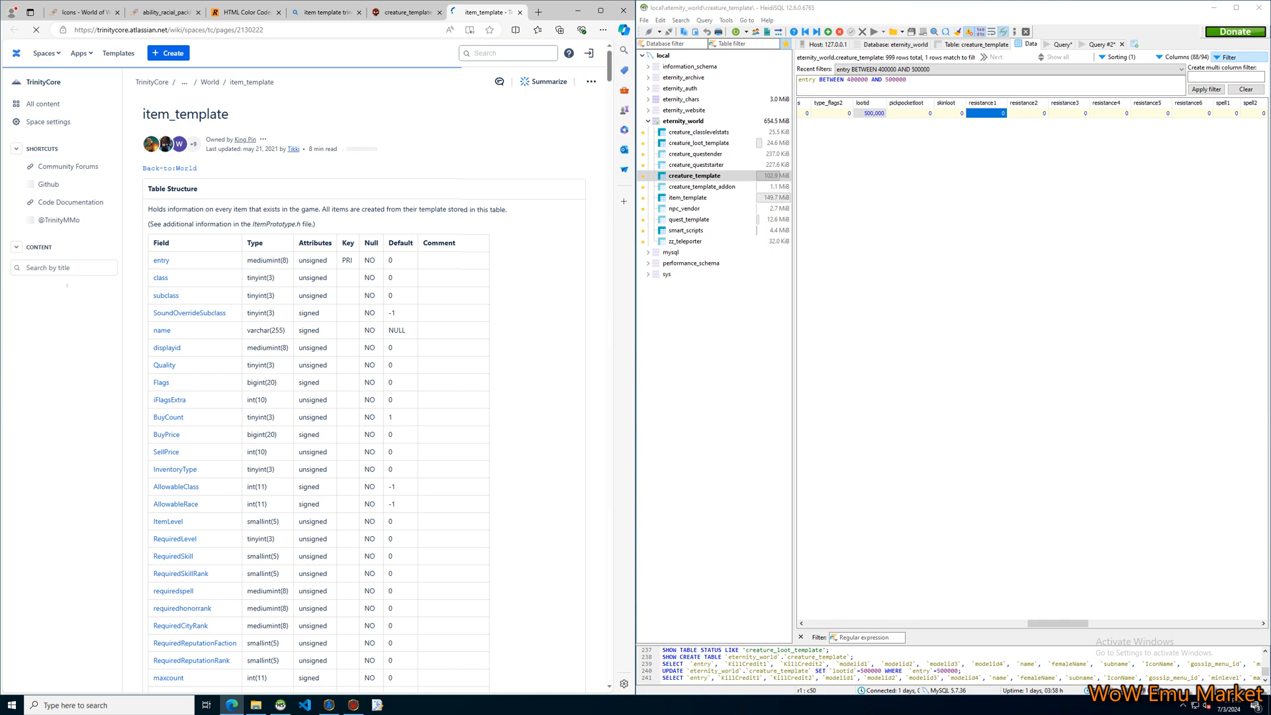
# Look through the item_template documentation for the dmg_type table of damage type IDs.
pyautogui.scroll(-20, 365, 390)
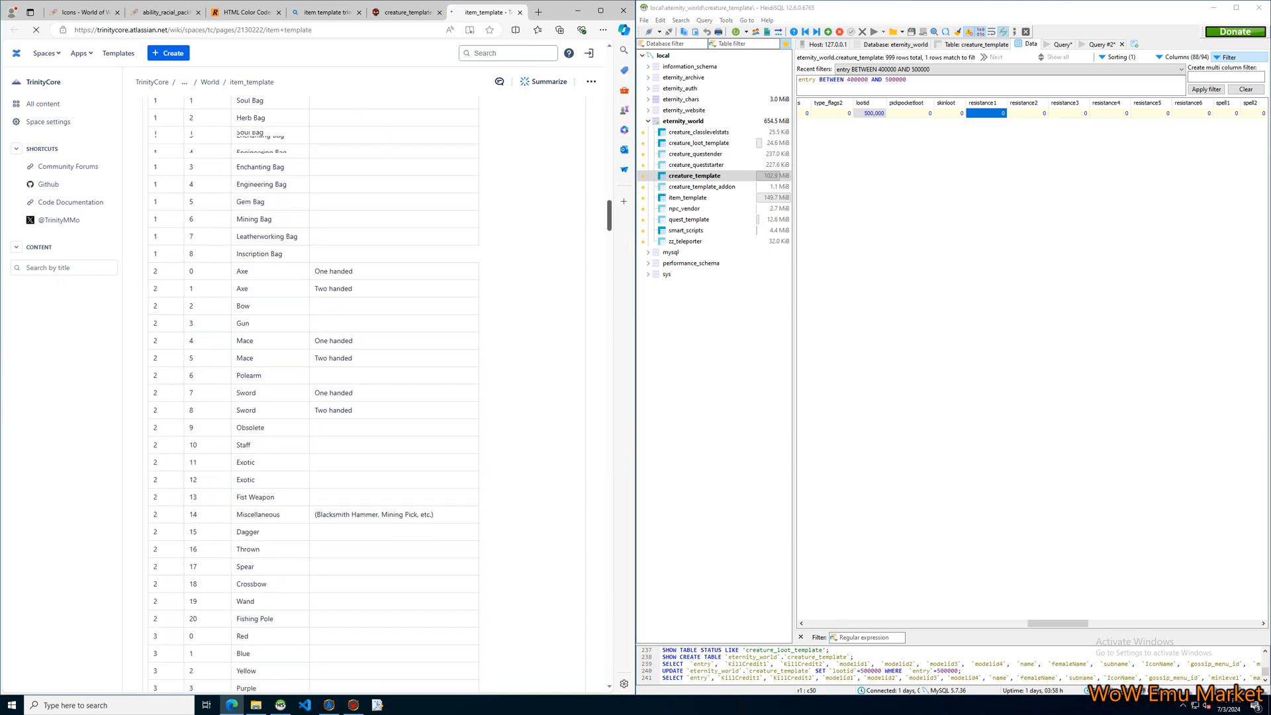
pyautogui.scroll(-20, 364, 391)
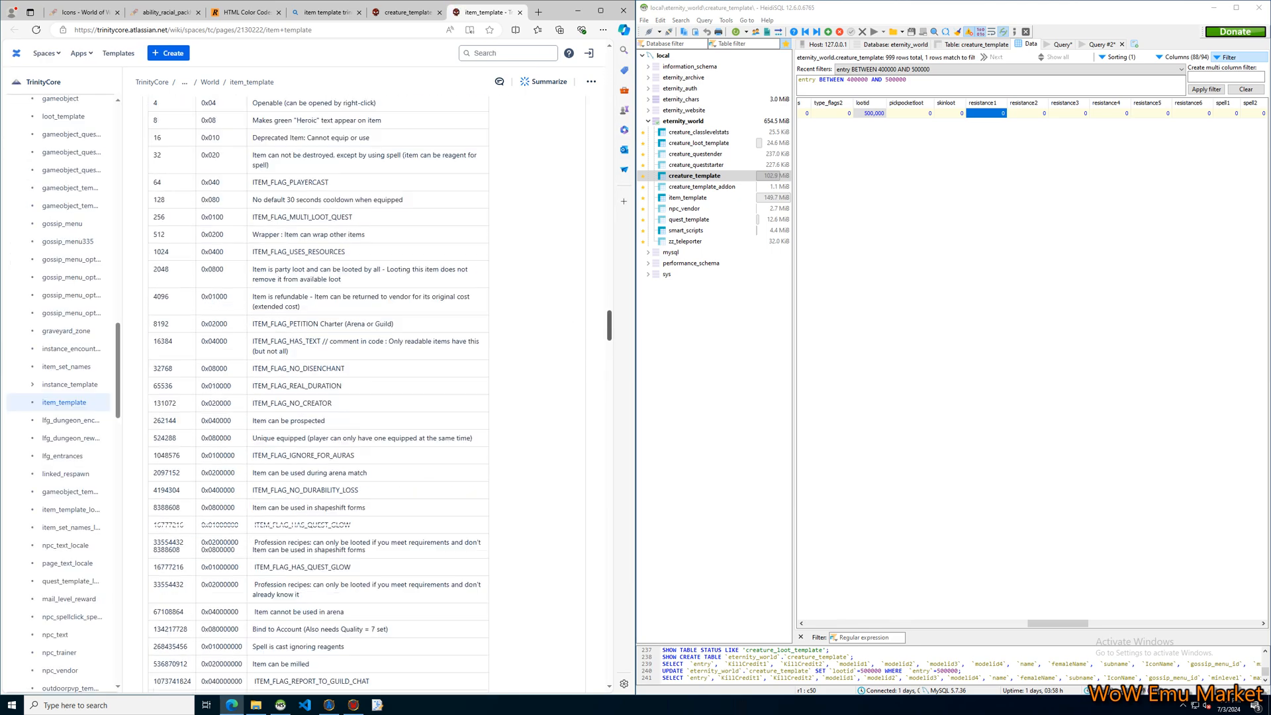
pyautogui.scroll(-20, 364, 391)
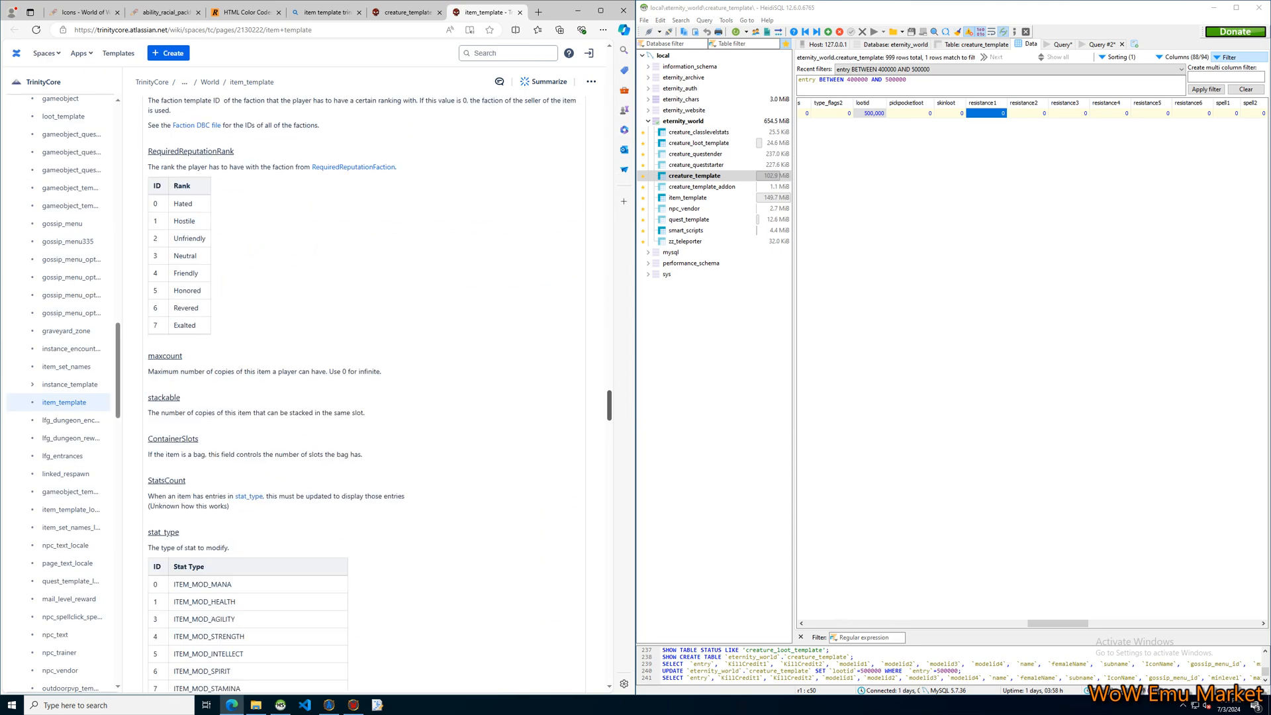
pyautogui.scroll(-20, 364, 391)
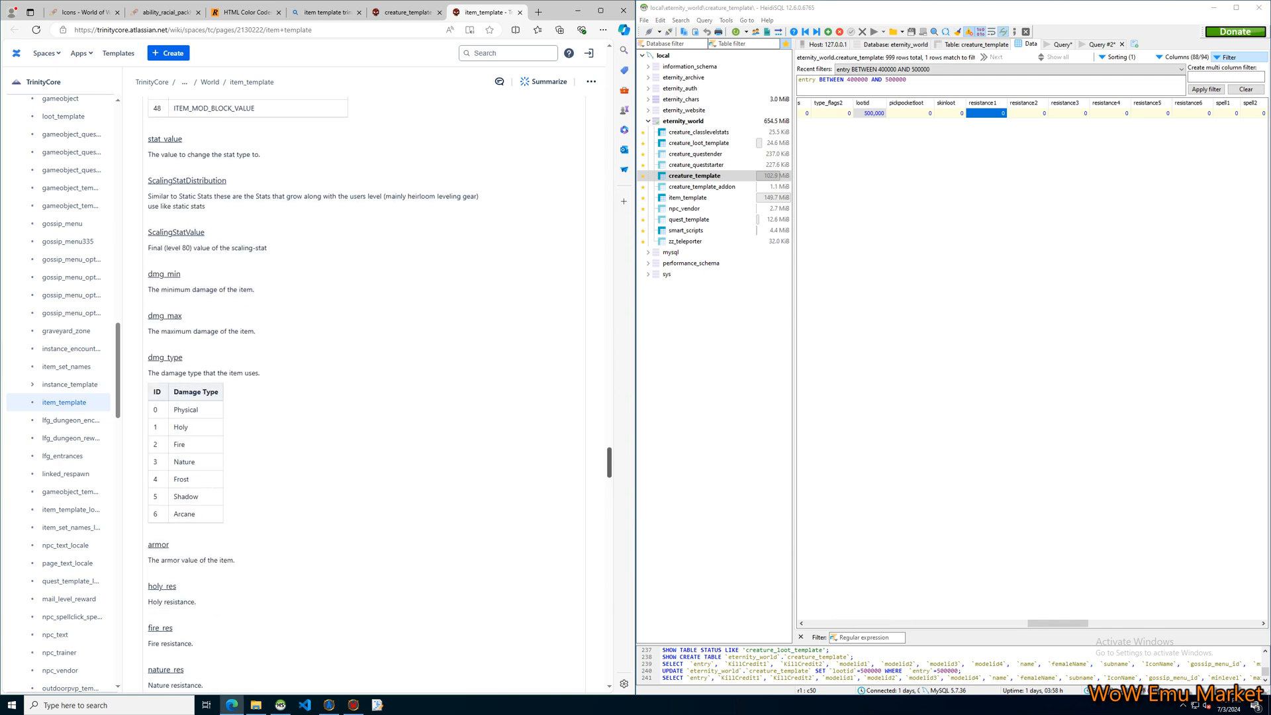
pyautogui.scroll(-1, 364, 391)
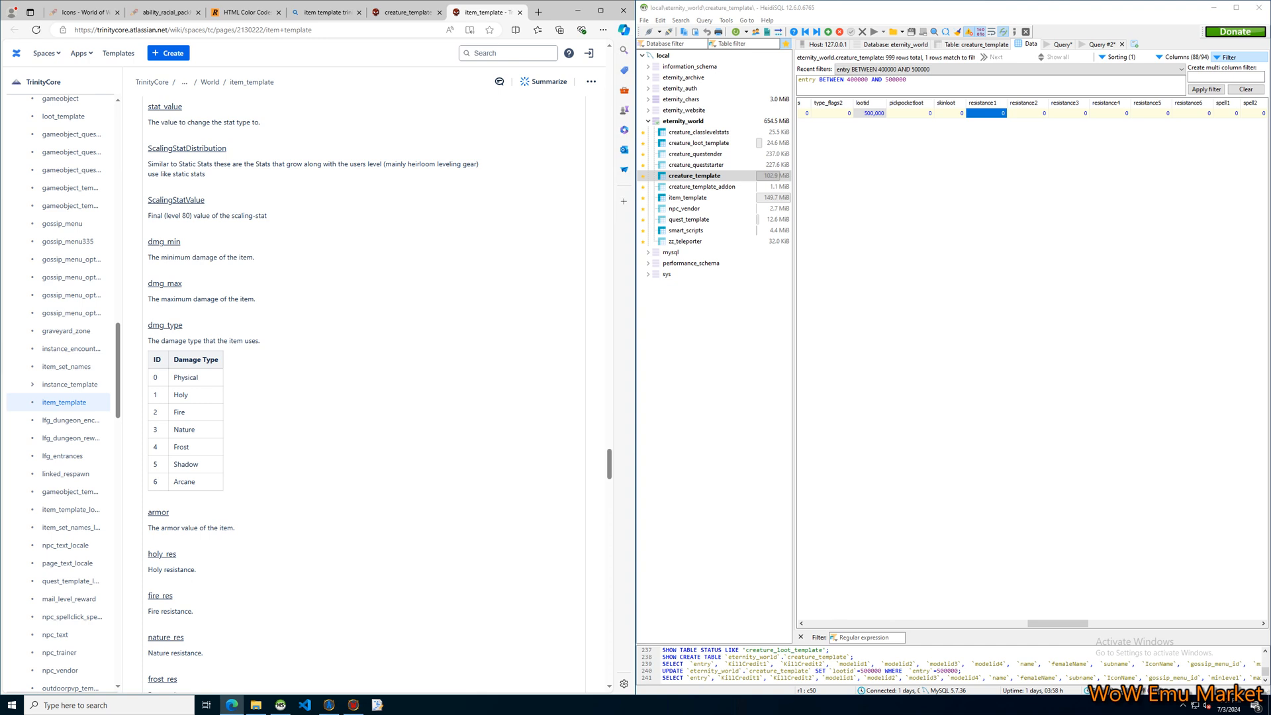
# Compare the Welcome NPC's resistance3 field with the Nature damage type and the resistance entries in the item_template documentation.
pyautogui.click(1069, 113)
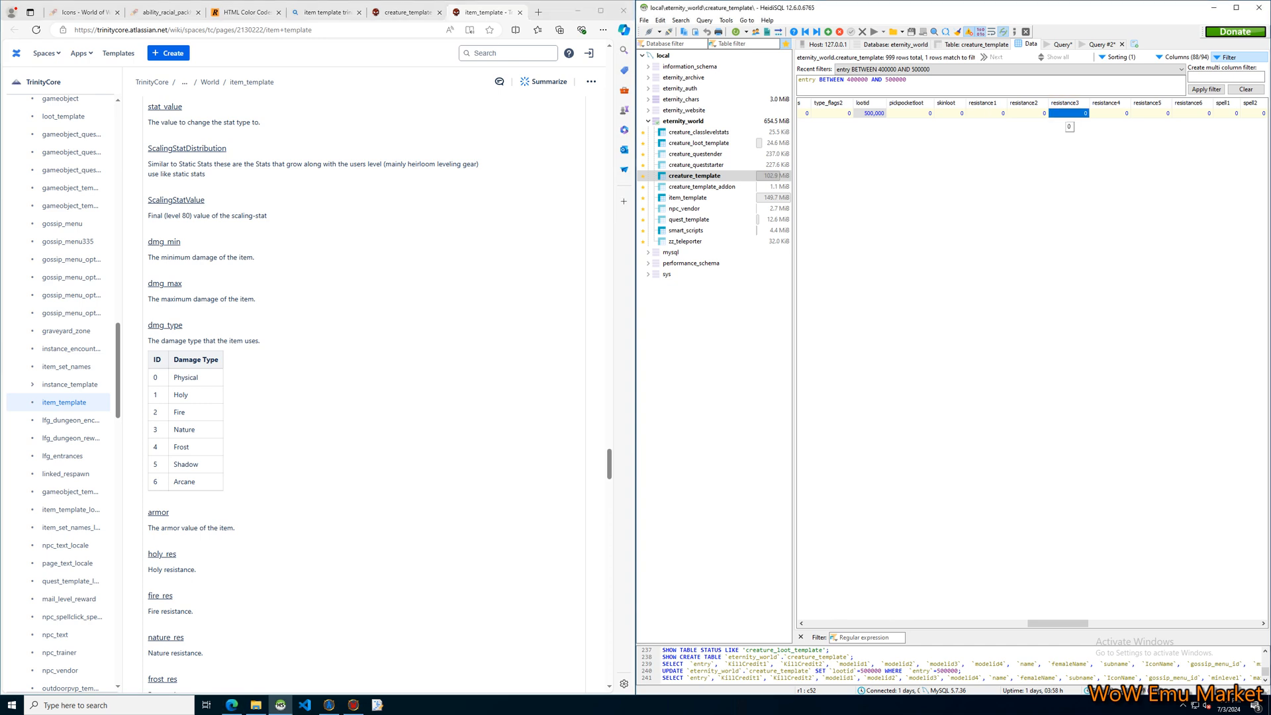
pyautogui.moveTo(153, 429); pyautogui.dragTo(192, 430)
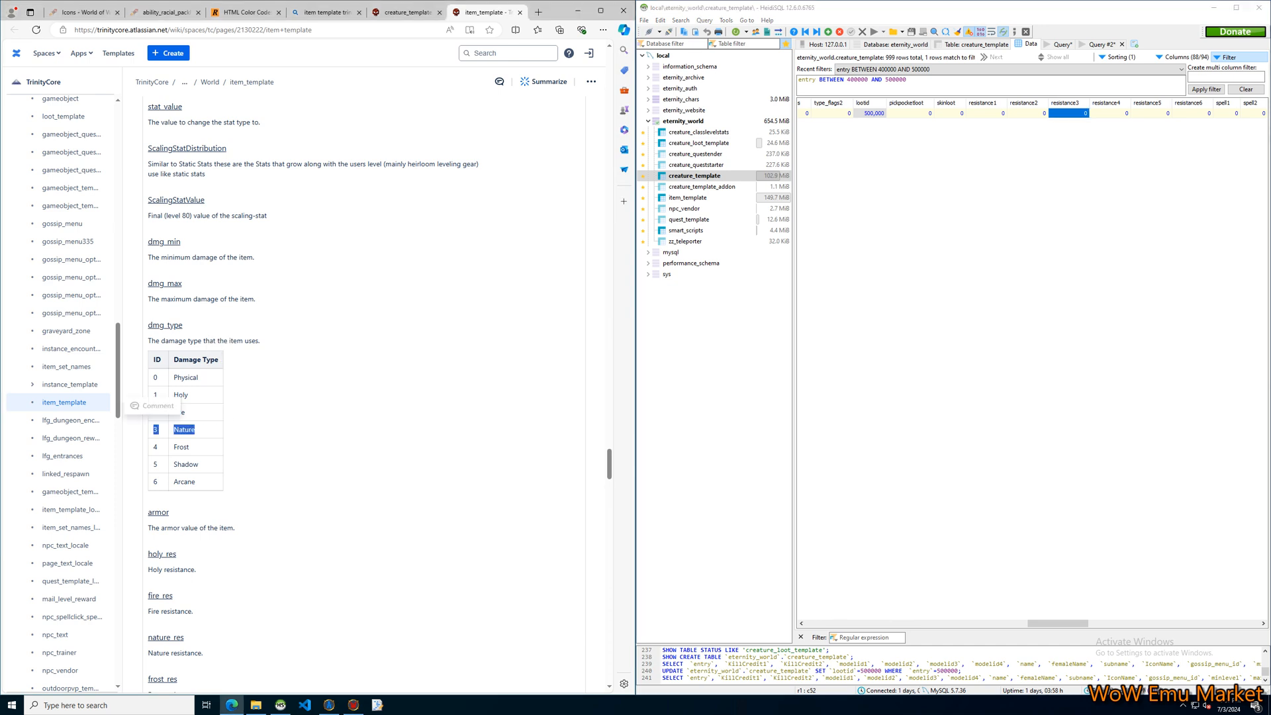
pyautogui.click(1047, 218)
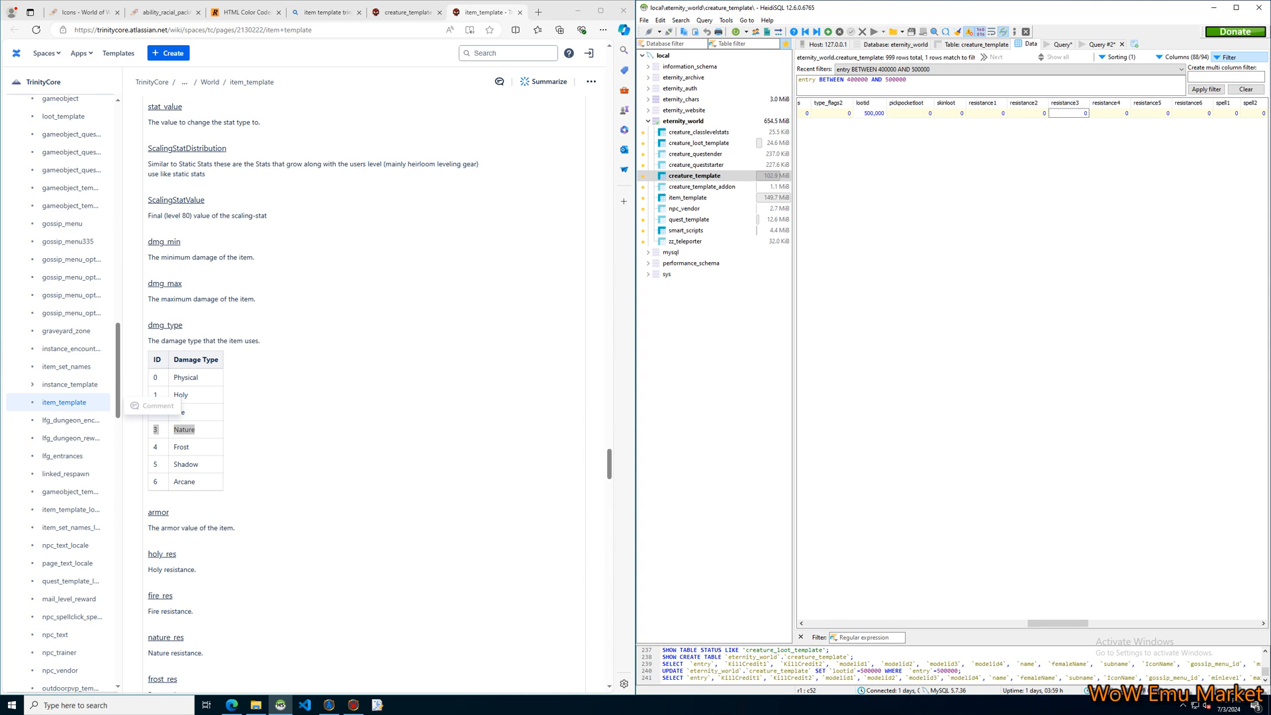
pyautogui.scroll(-3, 364, 392)
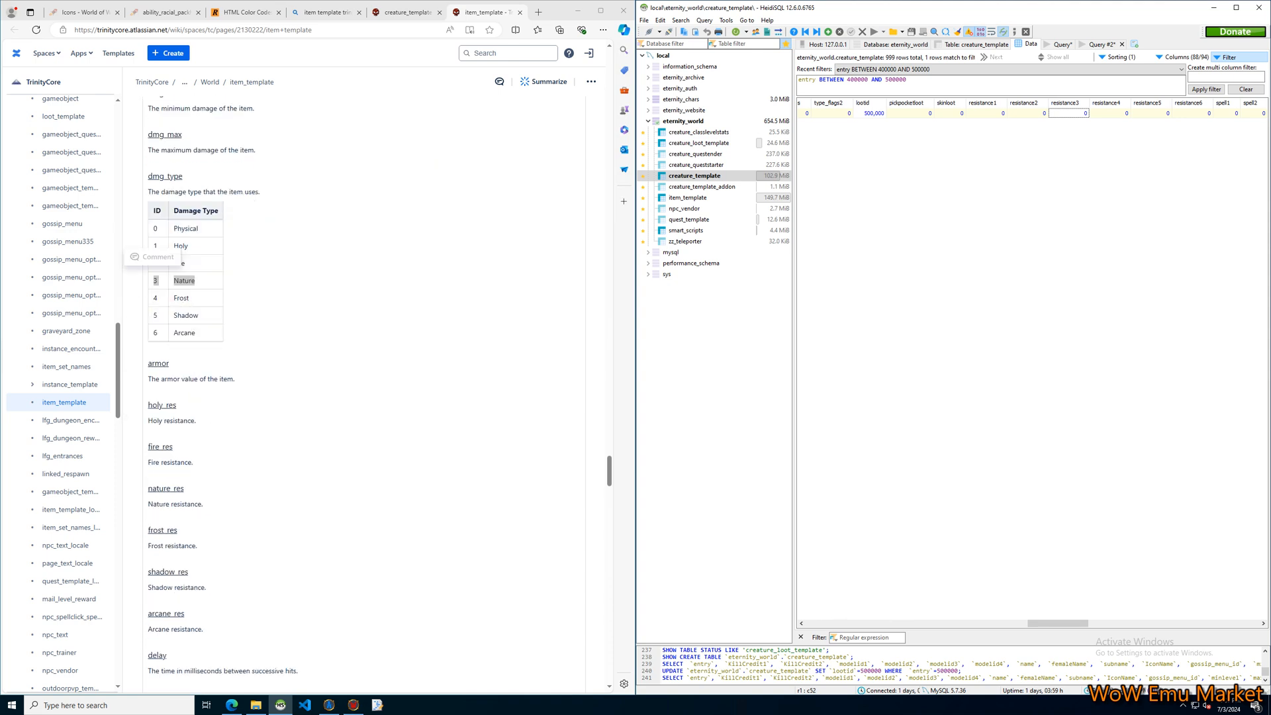
pyautogui.click(365, 371)
# Return to the creature_template documentation and examine it alongside the Welcome NPC's spell1 and spell2 cells.
pyautogui.click(1193, 113)
pyautogui.click(1227, 113)
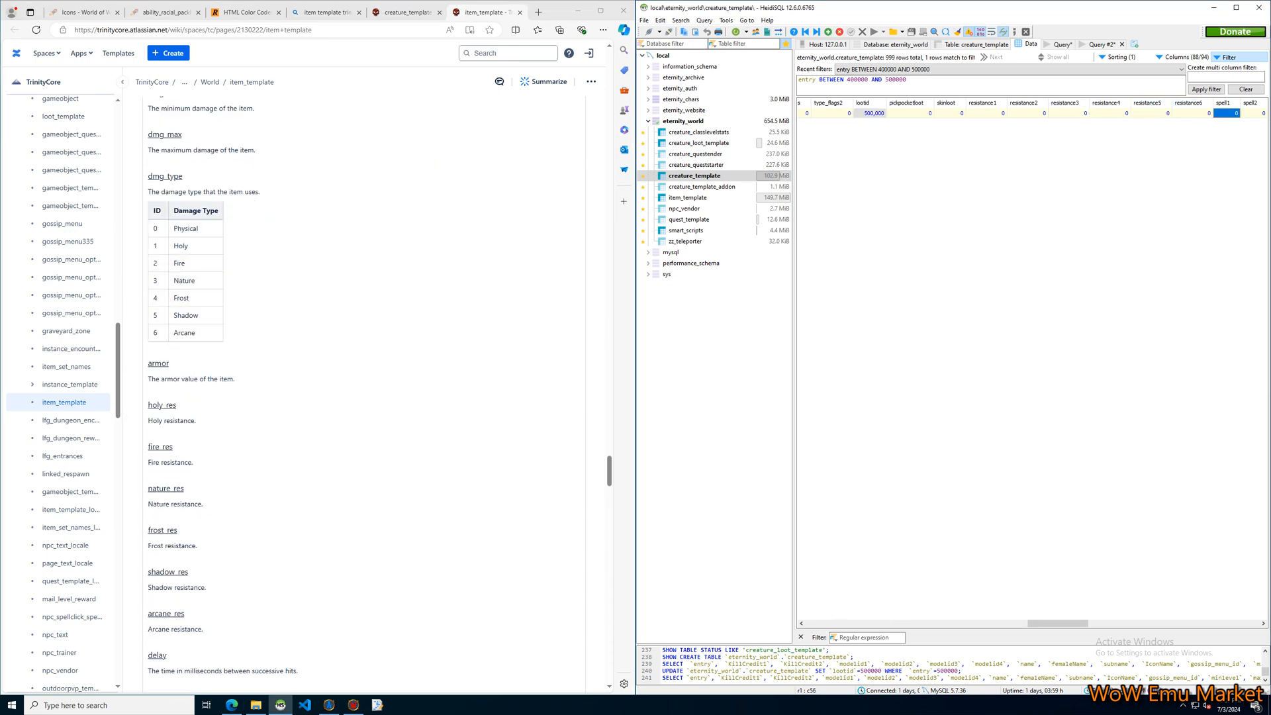
pyautogui.hotkey('ctrl', 'shift', 'Tab')
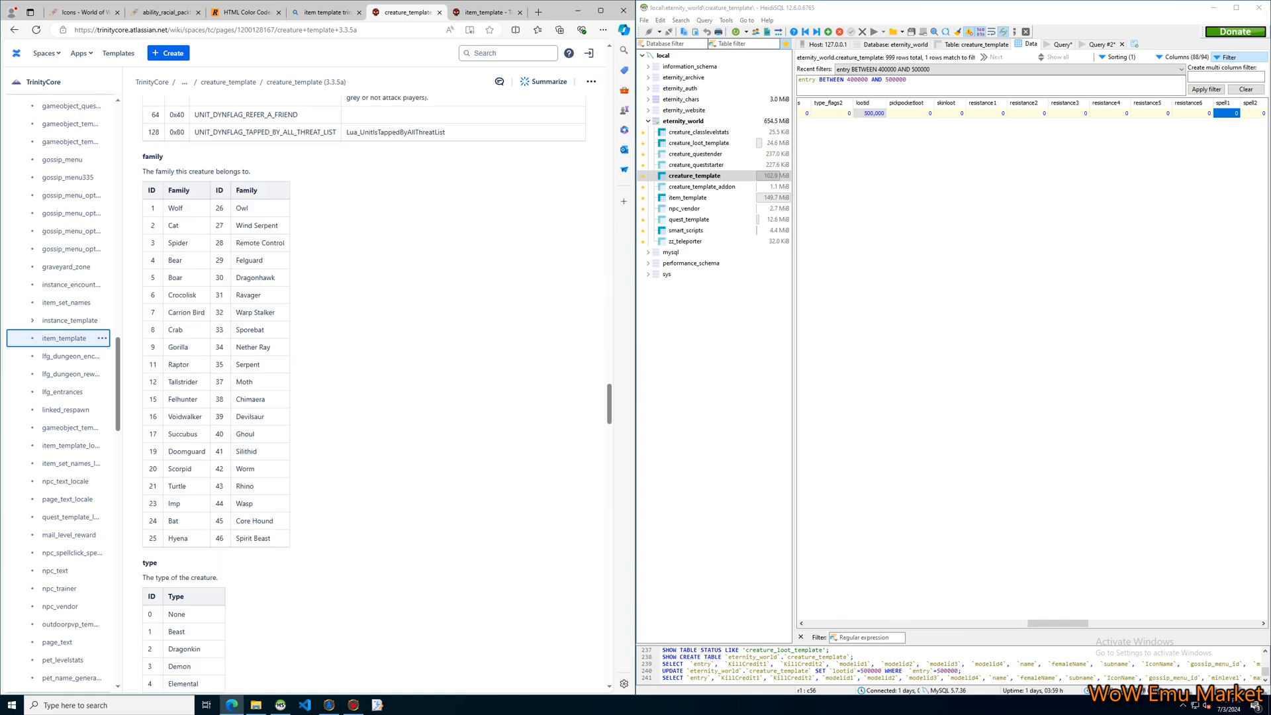
pyautogui.scroll(-20, 364, 394)
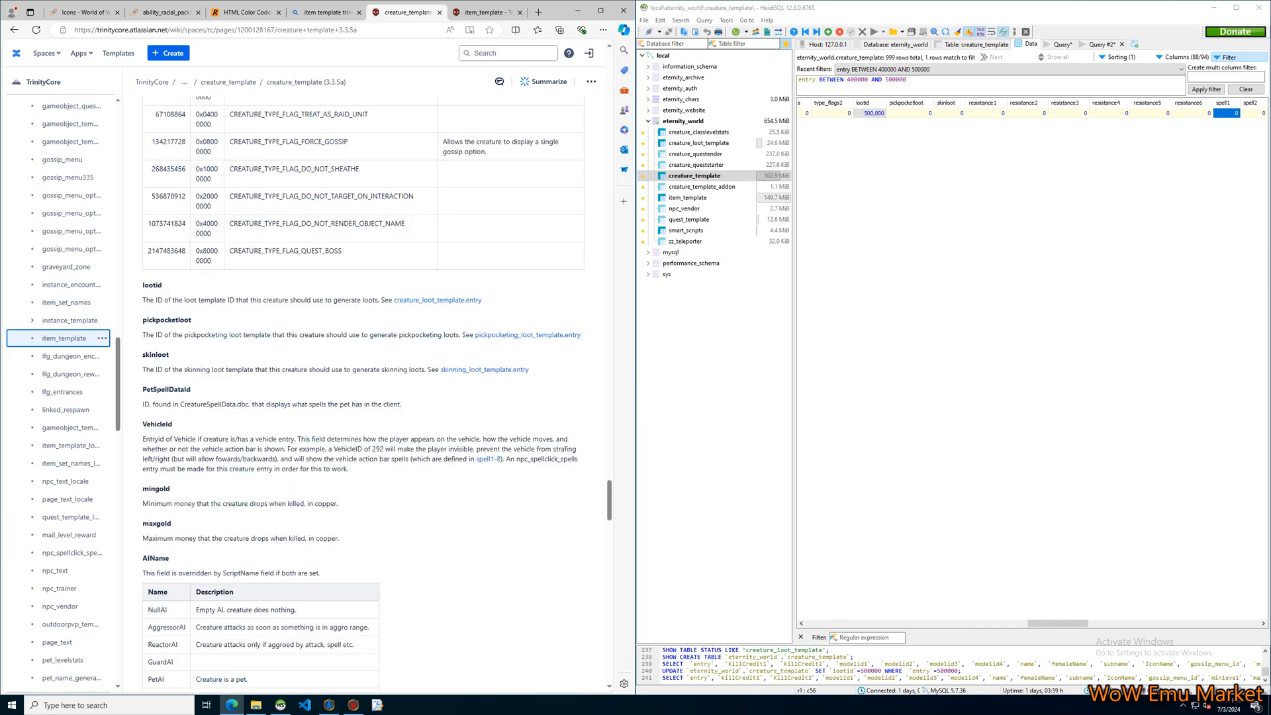
pyautogui.scroll(-4, 364, 394)
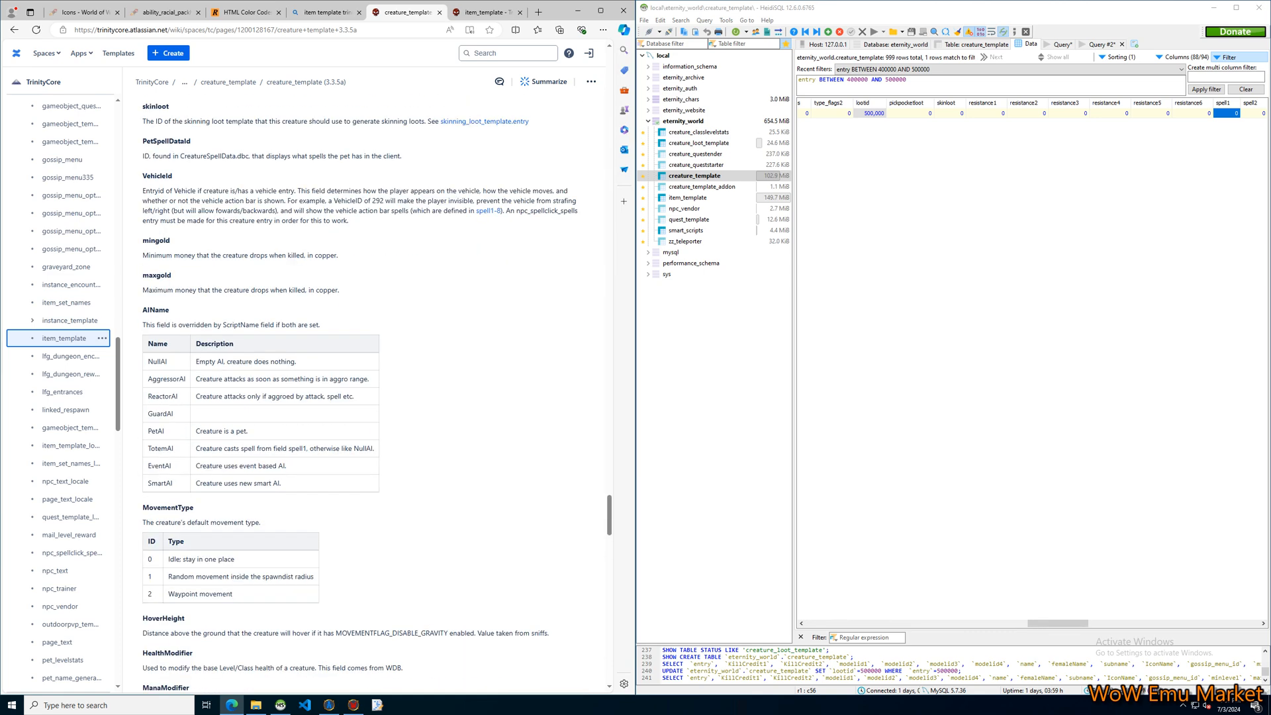
pyautogui.moveTo(1058, 624); pyautogui.dragTo(1093, 624)
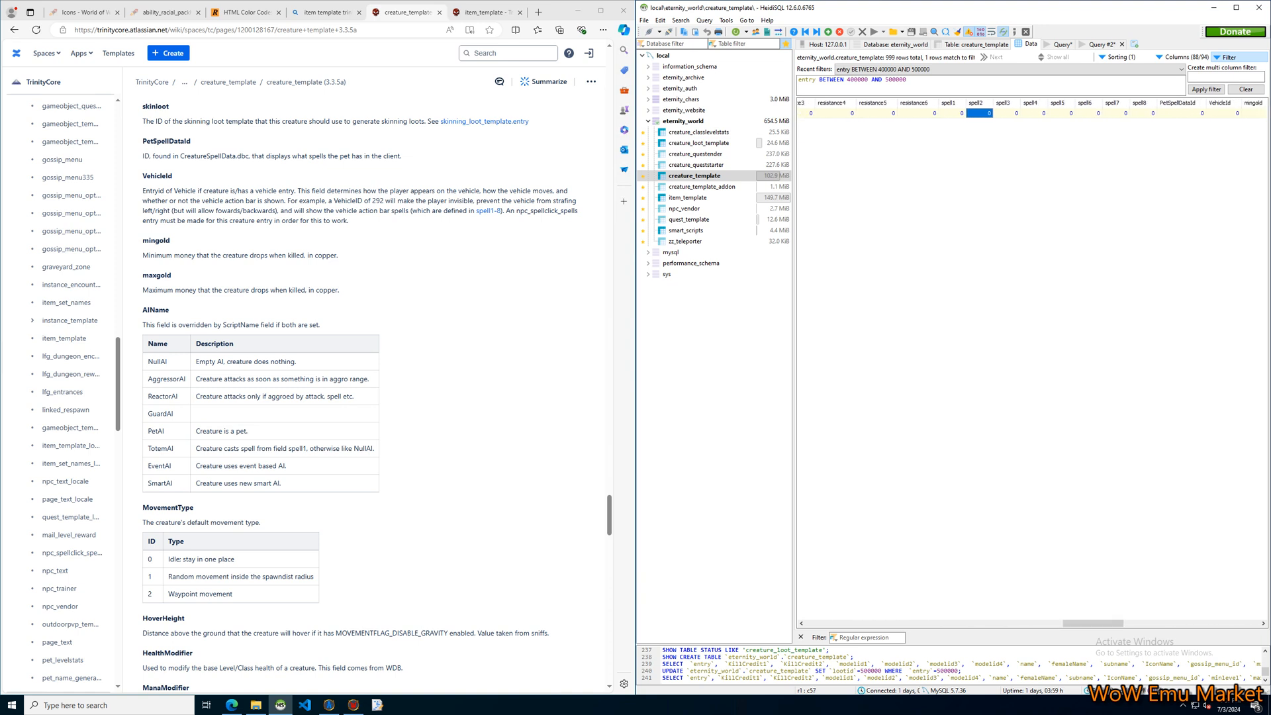
pyautogui.click(981, 114)
pyautogui.click(1033, 358)
# Try CasterAI as the Welcome NPC's AIName, and clear the entry again.
pyautogui.moveTo(1093, 624); pyautogui.dragTo(1124, 624)
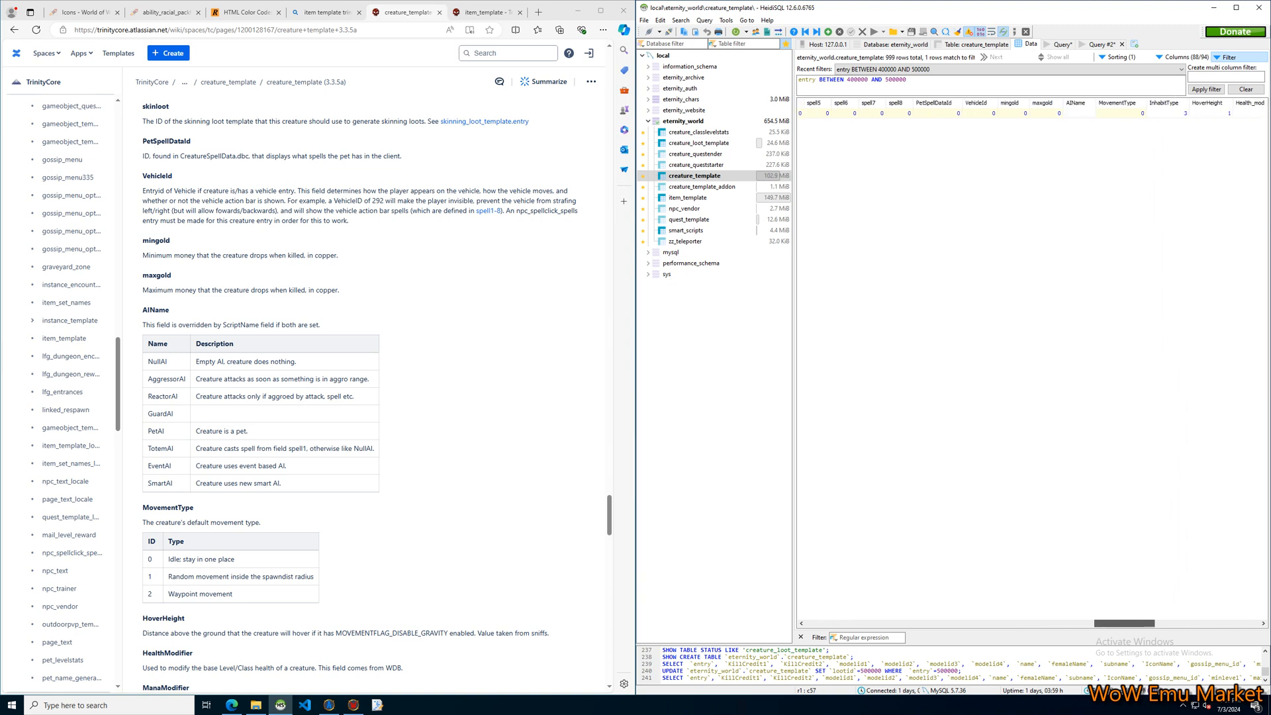
pyautogui.click(1079, 113)
pyautogui.click(1078, 114)
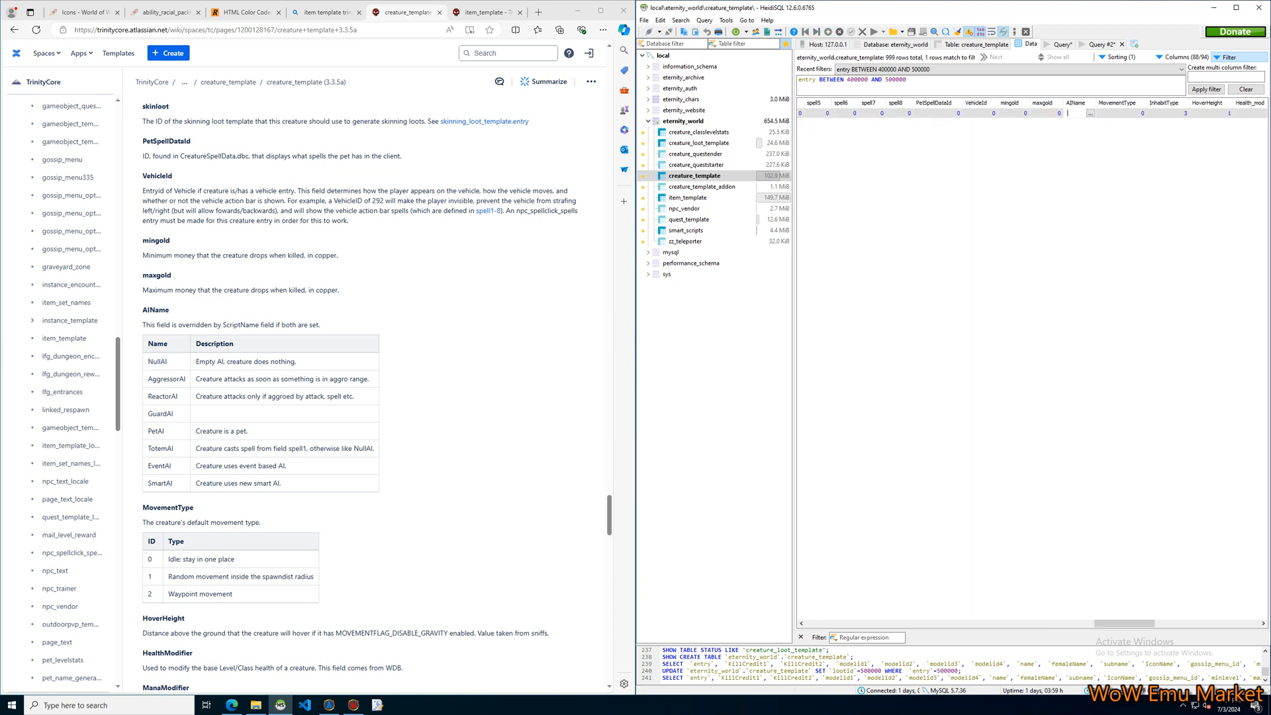
pyautogui.write('CasterAI')
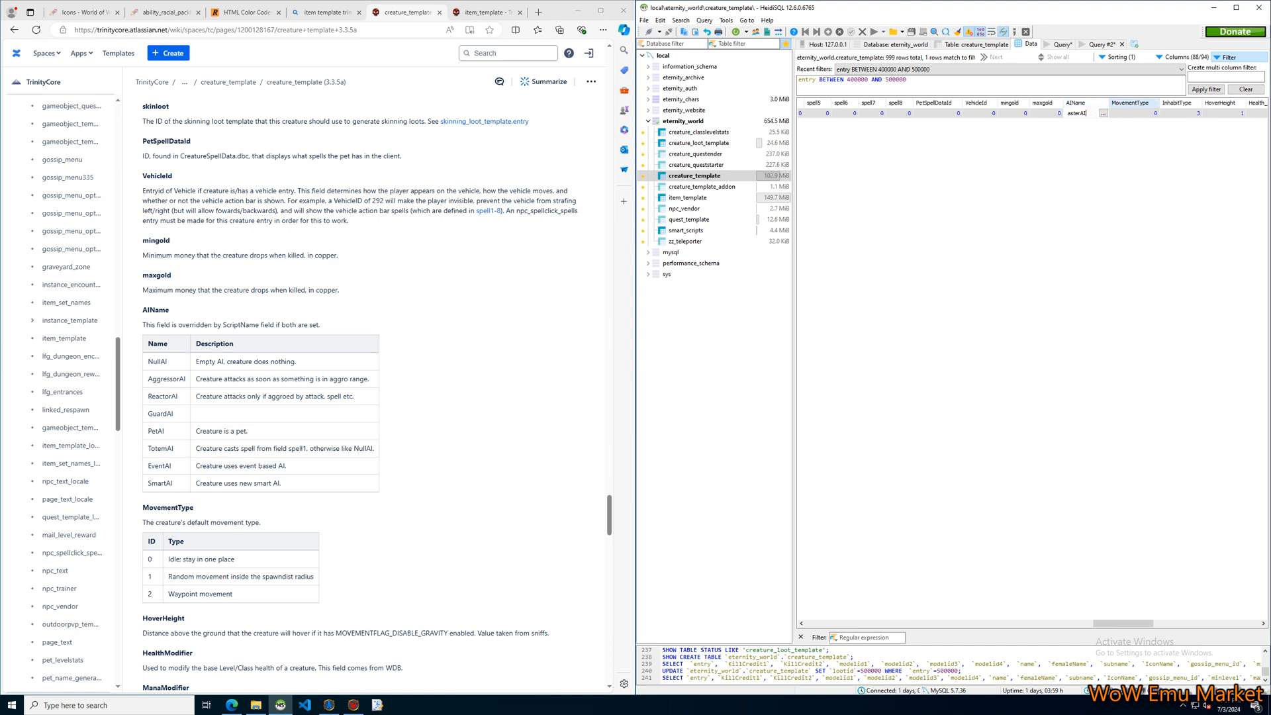
pyautogui.press('Tab')
pyautogui.doubleClick(1078, 113)
pyautogui.press('BackSpace')
pyautogui.click(1084, 172)
# Set the Welcome NPC's mingold to 10000 and maxgold to 100000, and save the row.
pyautogui.click(990, 113)
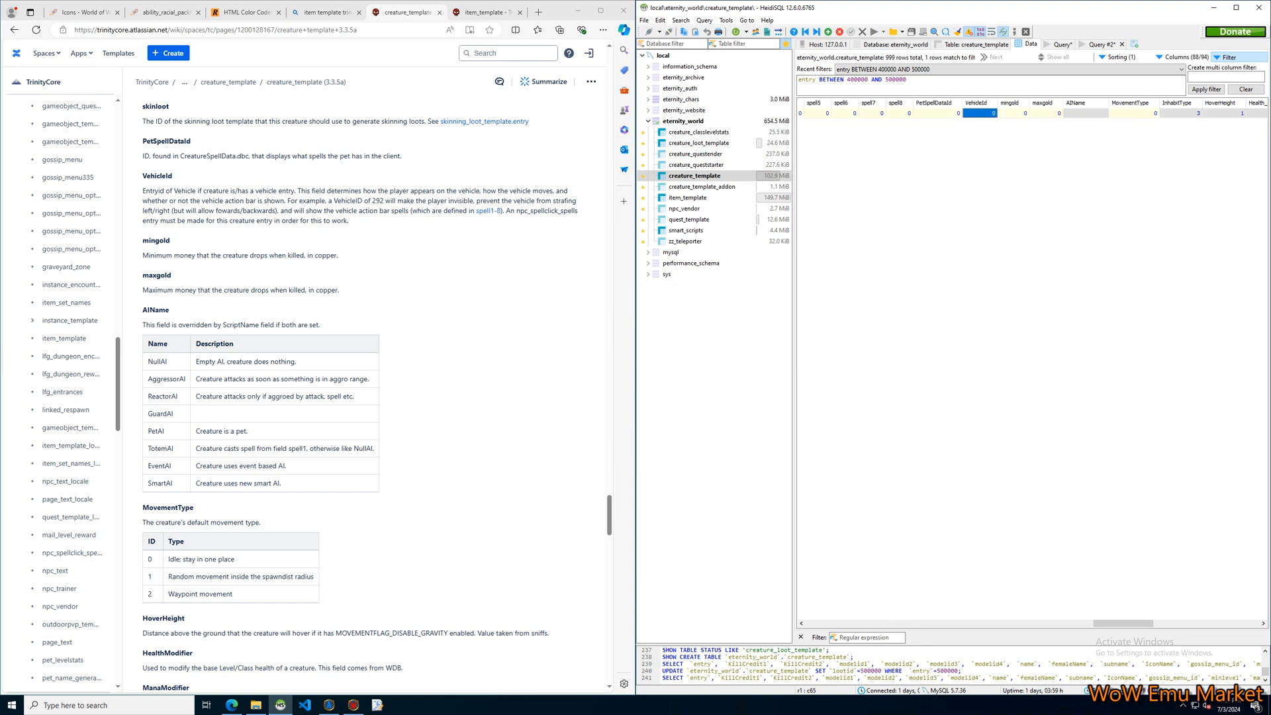
pyautogui.click(1016, 114)
pyautogui.click(1015, 113)
pyautogui.moveTo(1011, 113); pyautogui.dragTo(1018, 113)
pyautogui.press('Tab')
pyautogui.press('Return')
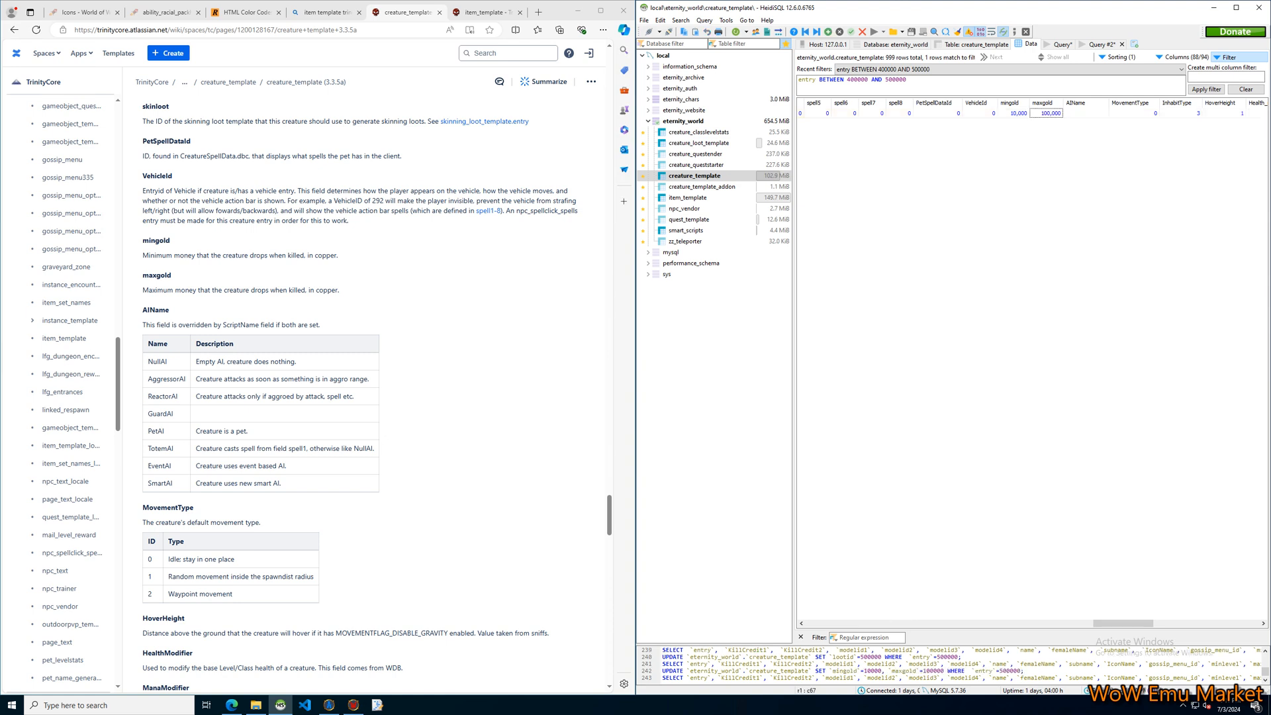
# Select the Welcome NPC's MovementType cell and review the movement types and nearby fields in the creature_template documentation.
pyautogui.click(1134, 113)
pyautogui.moveTo(1123, 624); pyautogui.dragTo(1141, 623)
pyautogui.click(464, 549)
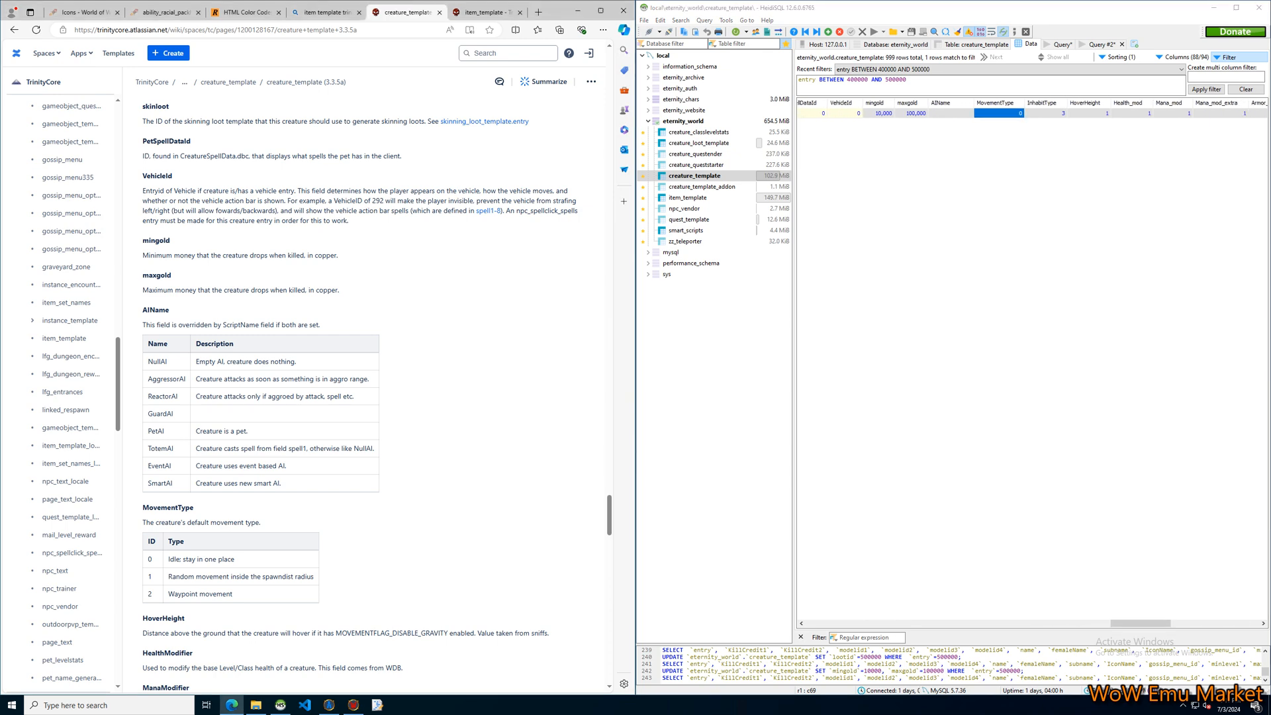
pyautogui.scroll(-3, 371, 398)
pyautogui.scroll(3, 371, 397)
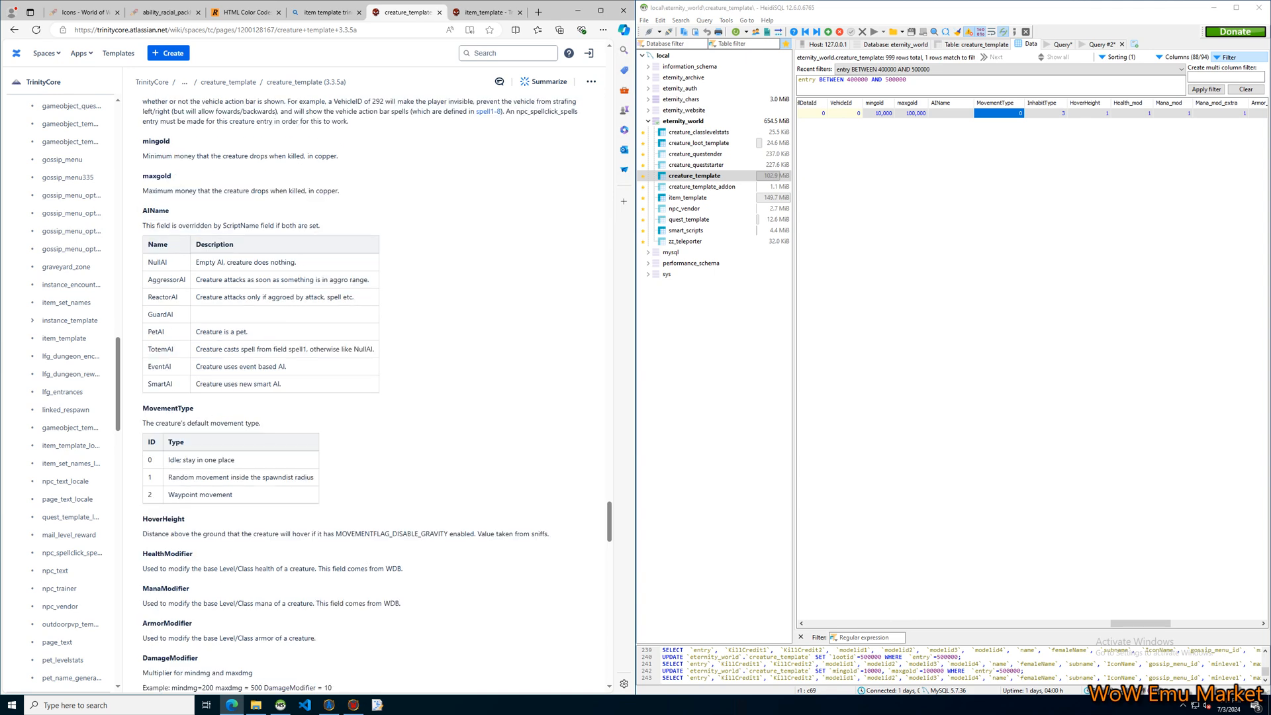
pyautogui.scroll(2, 371, 398)
pyautogui.scroll(1, 363, 394)
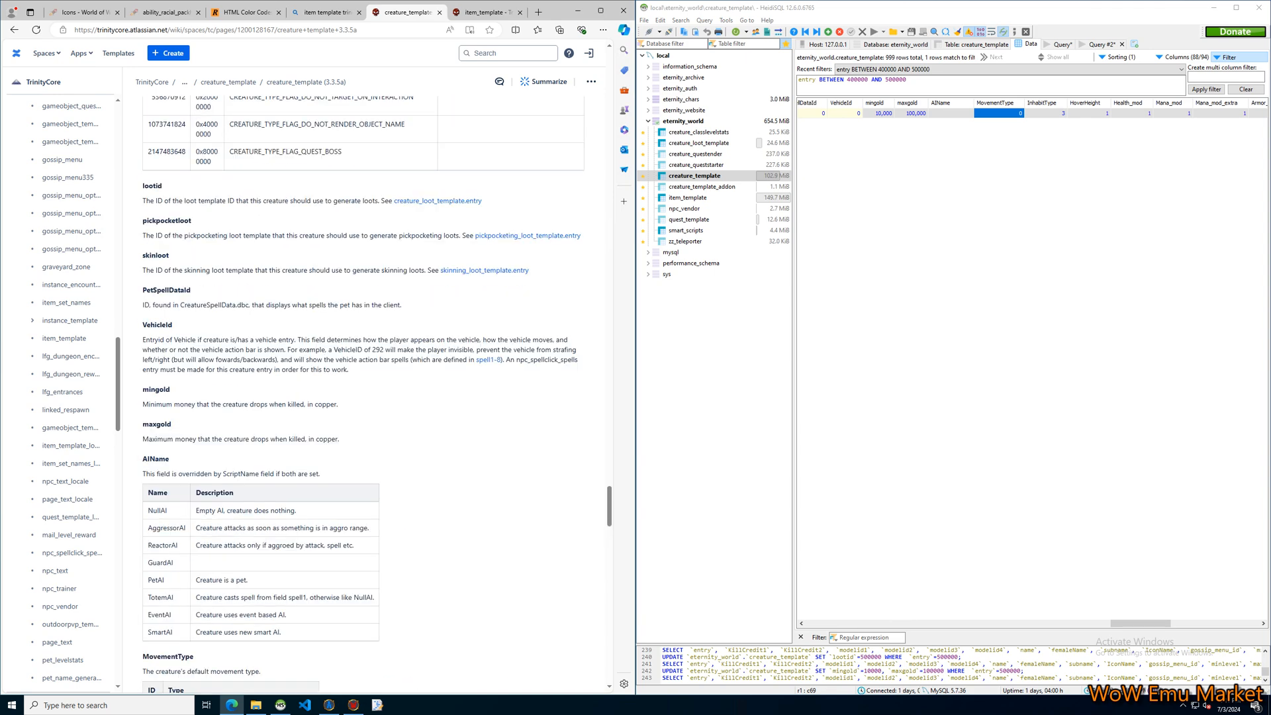
# Inspect the Welcome NPC's InhabitType cell and look for an explanation of it in the creature_template documentation.
pyautogui.click(1050, 113)
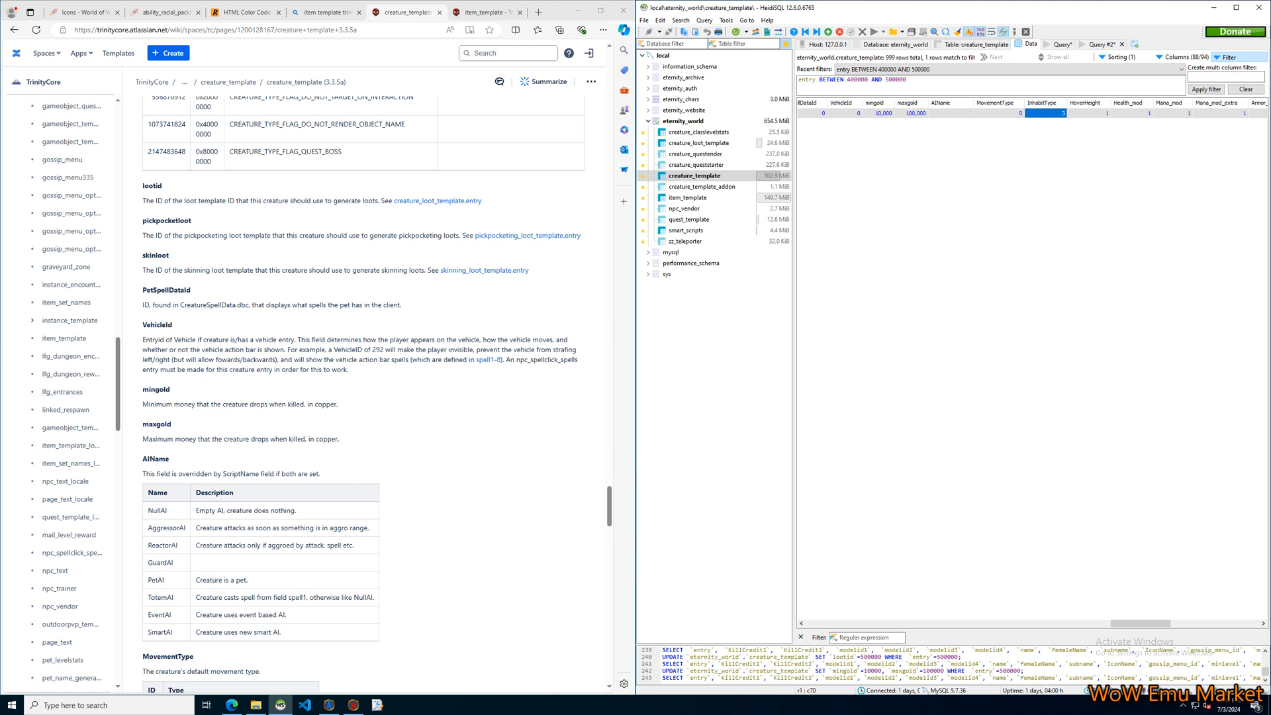
pyautogui.press('F2')
pyautogui.click(1050, 152)
pyautogui.click(1088, 114)
pyautogui.click(1046, 113)
pyautogui.scroll(-3, 362, 394)
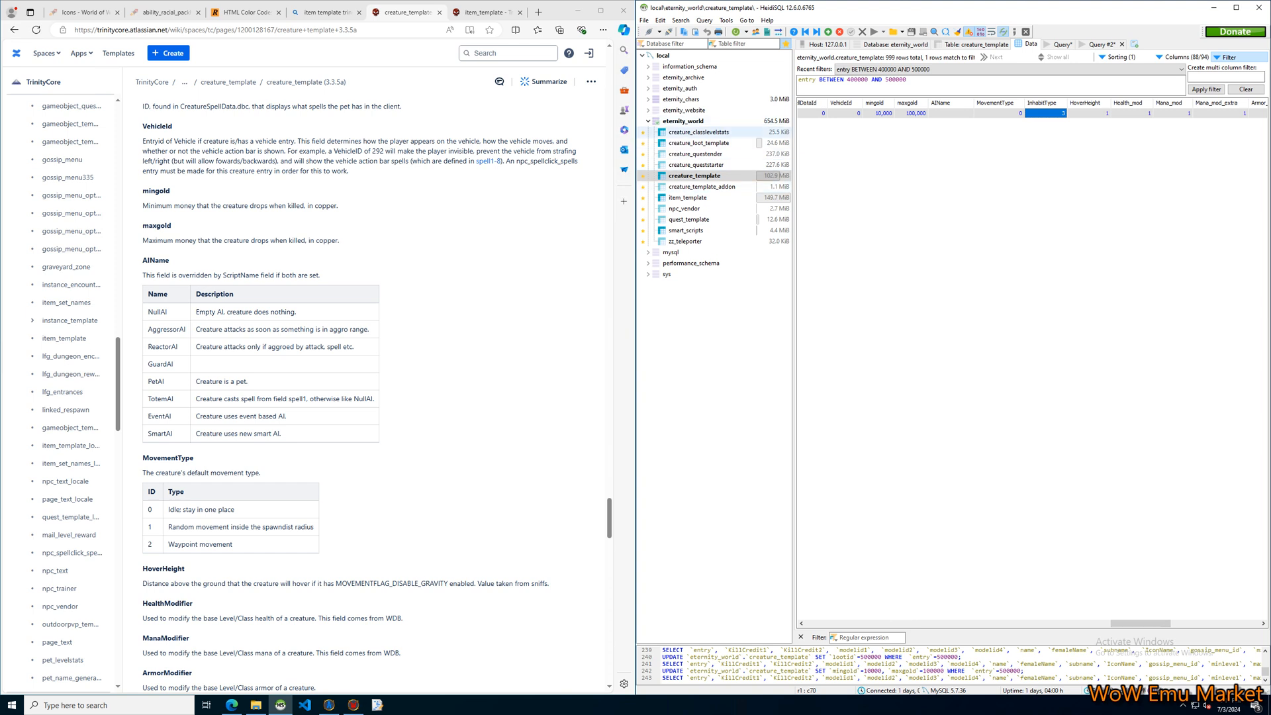
pyautogui.click(464, 232)
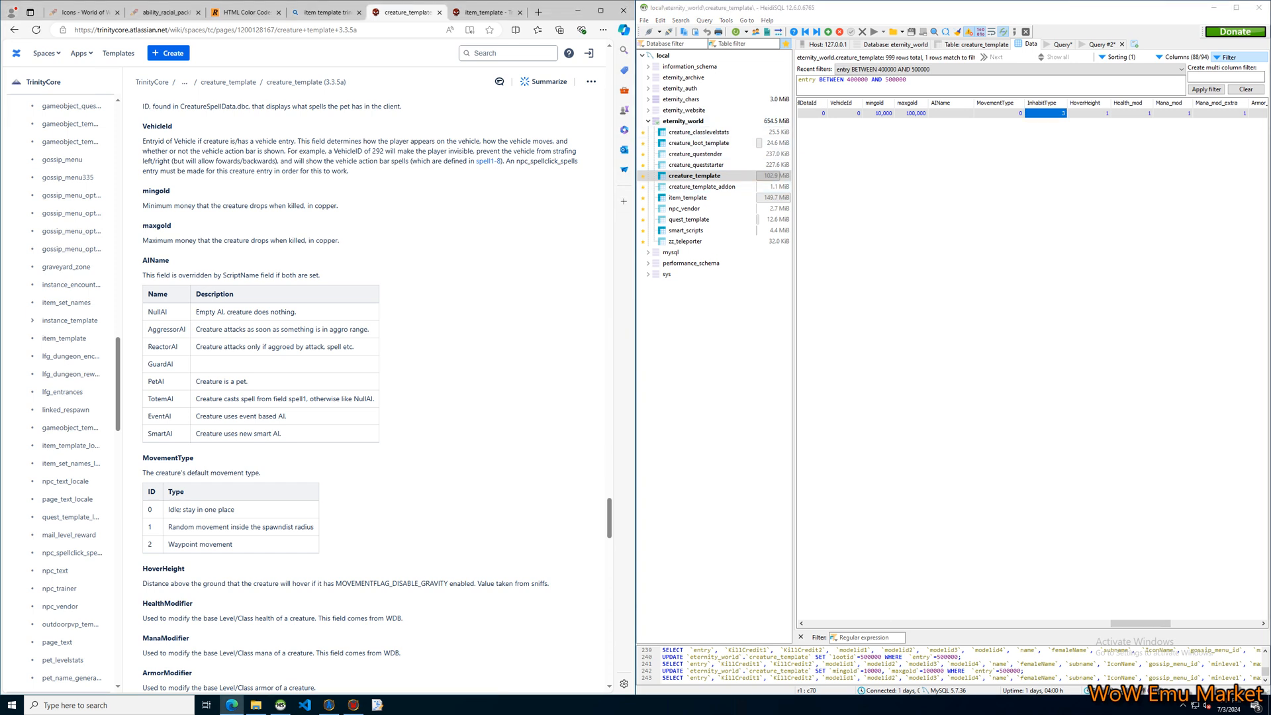
pyautogui.click(993, 265)
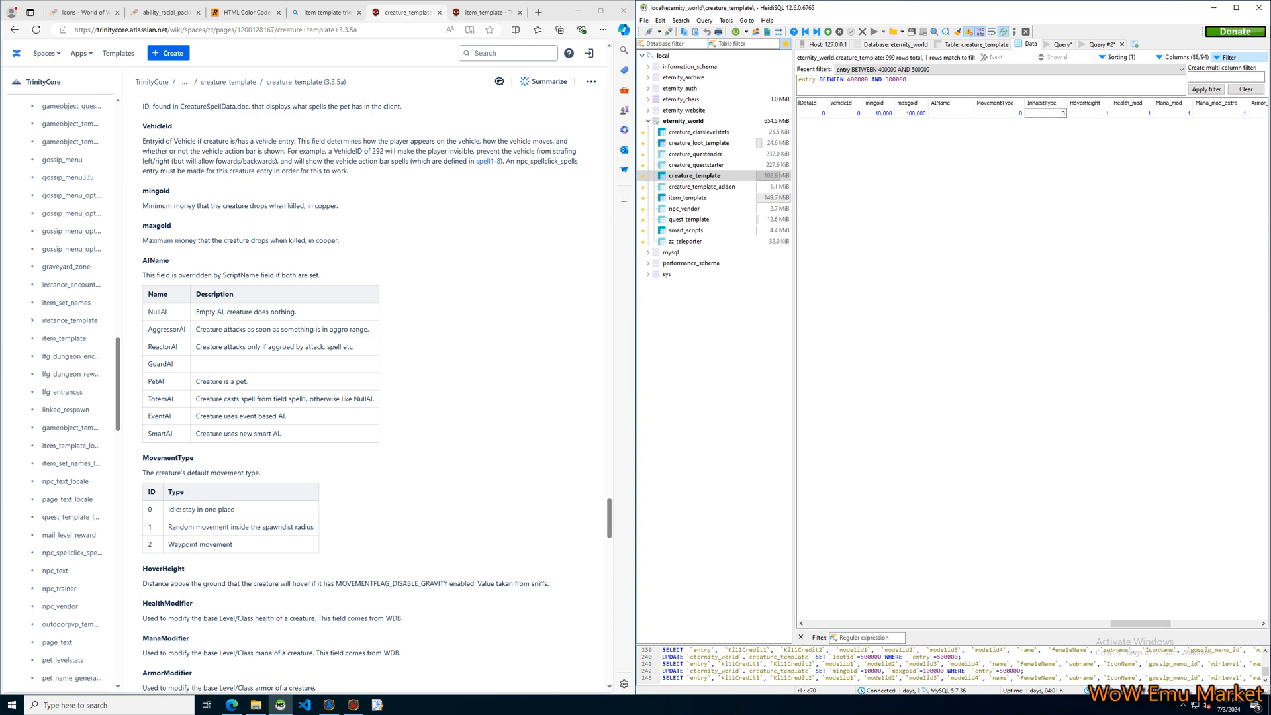
# Select the Welcome NPC's HoverHeight cell and read the HoverHeight description in the creature_template documentation.
pyautogui.click(1089, 113)
pyautogui.scroll(-2, 371, 397)
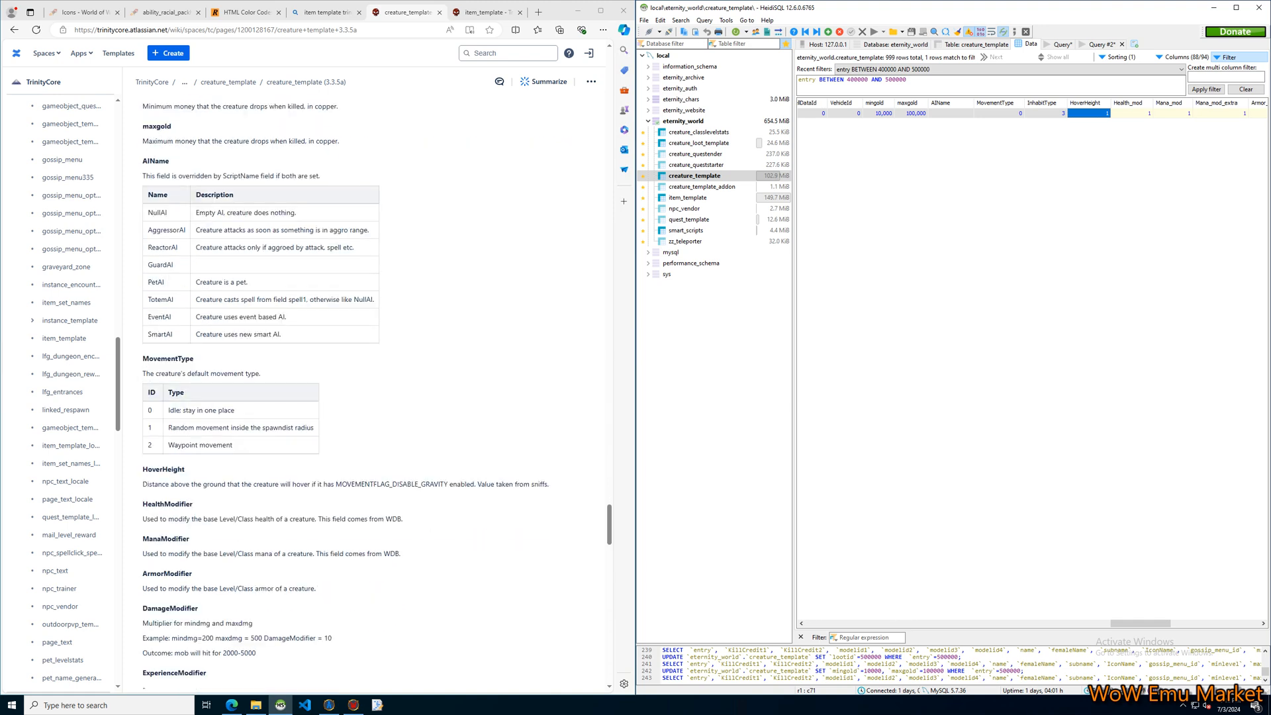
pyautogui.click(397, 457)
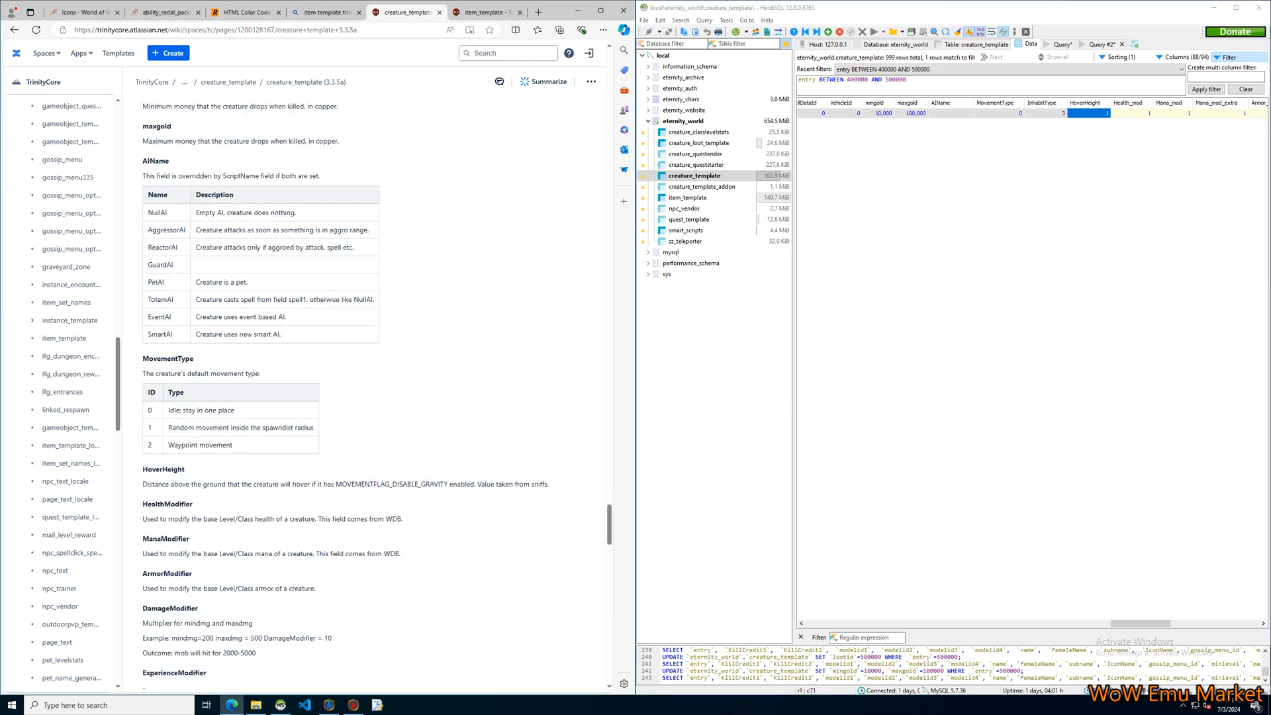
pyautogui.moveTo(142, 484)
pyautogui.mouseDown()
pyautogui.moveTo(171, 484)
pyautogui.moveTo(193, 504)
pyautogui.mouseUp()
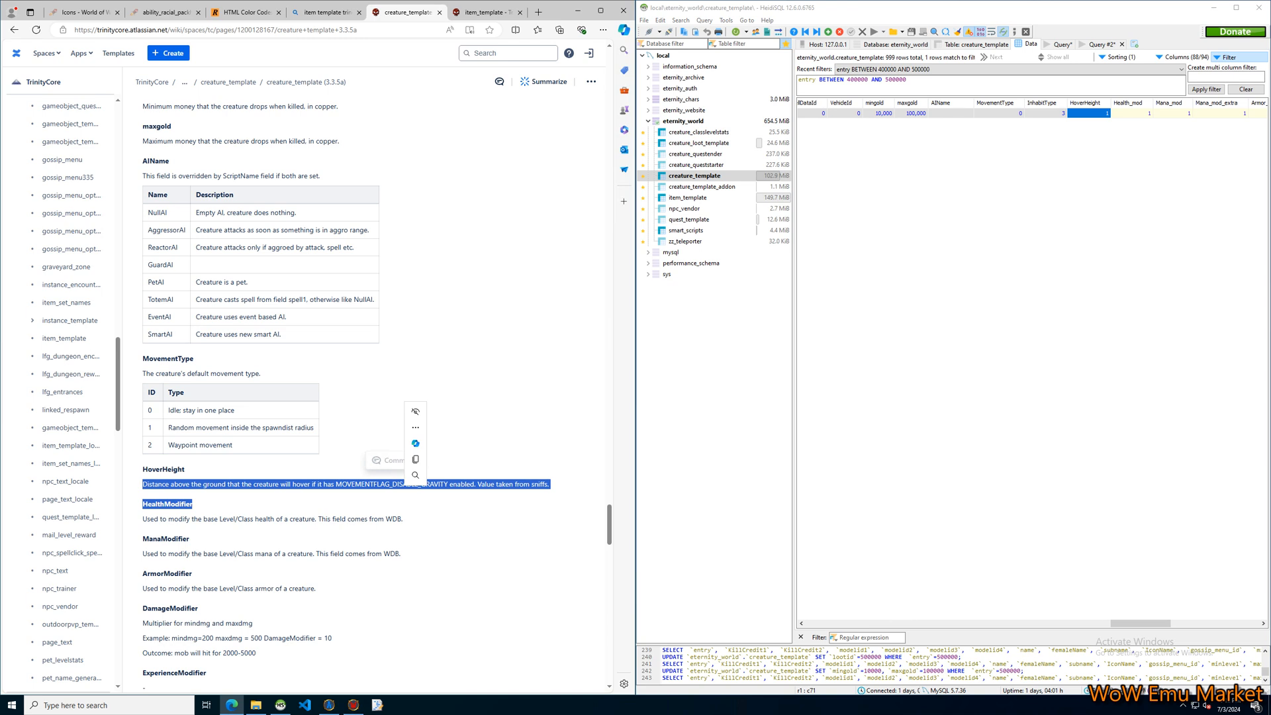
pyautogui.click(405, 496)
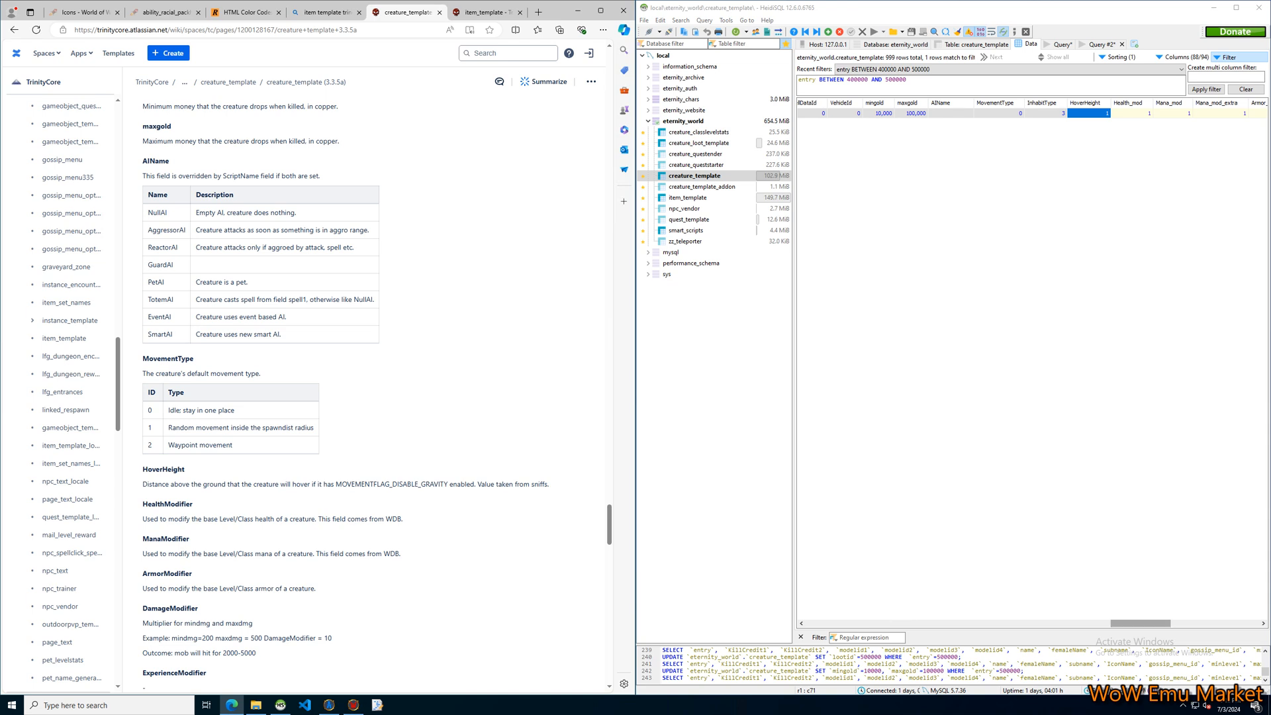
# Inspect the Welcome NPC's Health_mod and Mana_mod cells, and examine the level 90 base stats in creature_classlevelstats.
pyautogui.moveTo(1141, 624); pyautogui.dragTo(1160, 623)
pyautogui.click(976, 113)
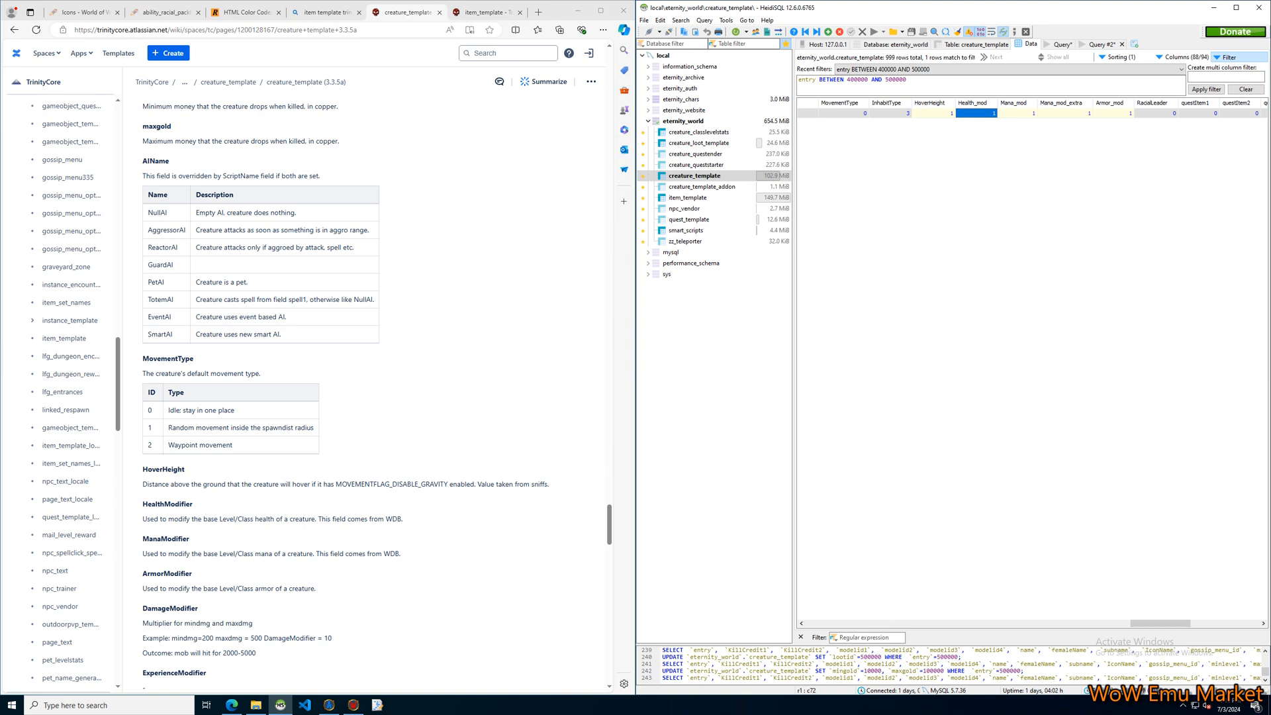
pyautogui.click(1021, 114)
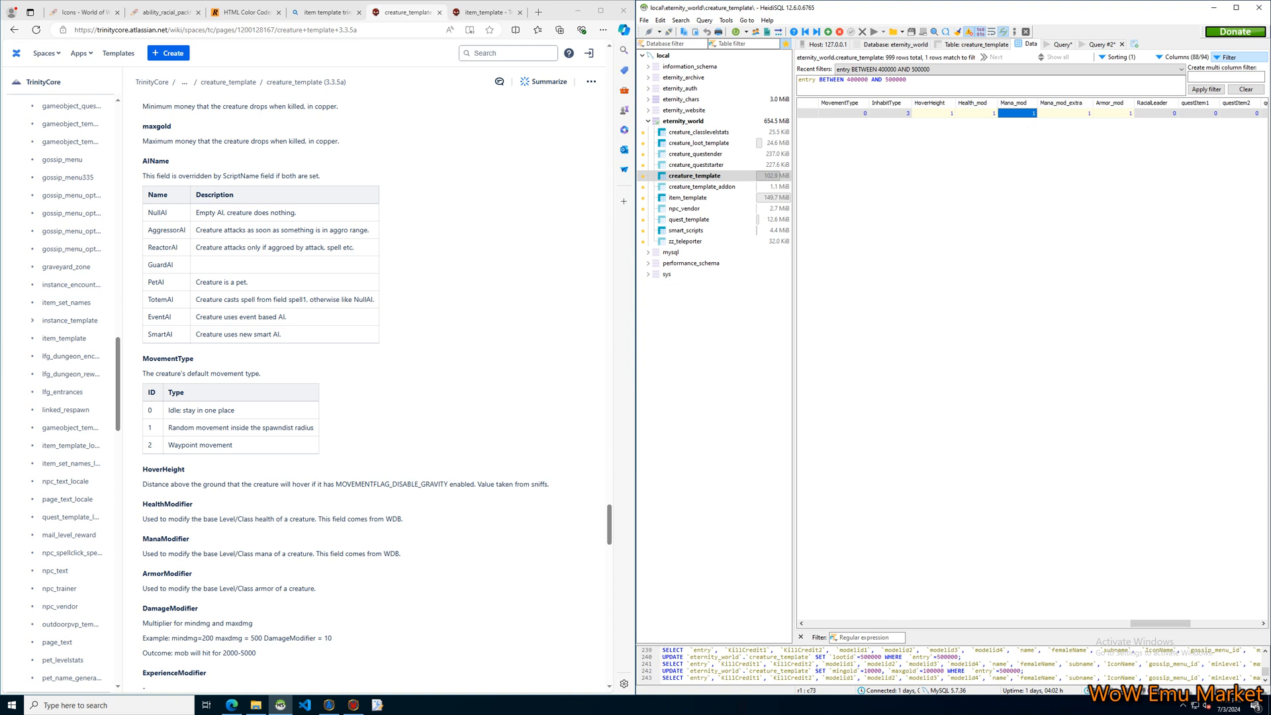
pyautogui.click(702, 132)
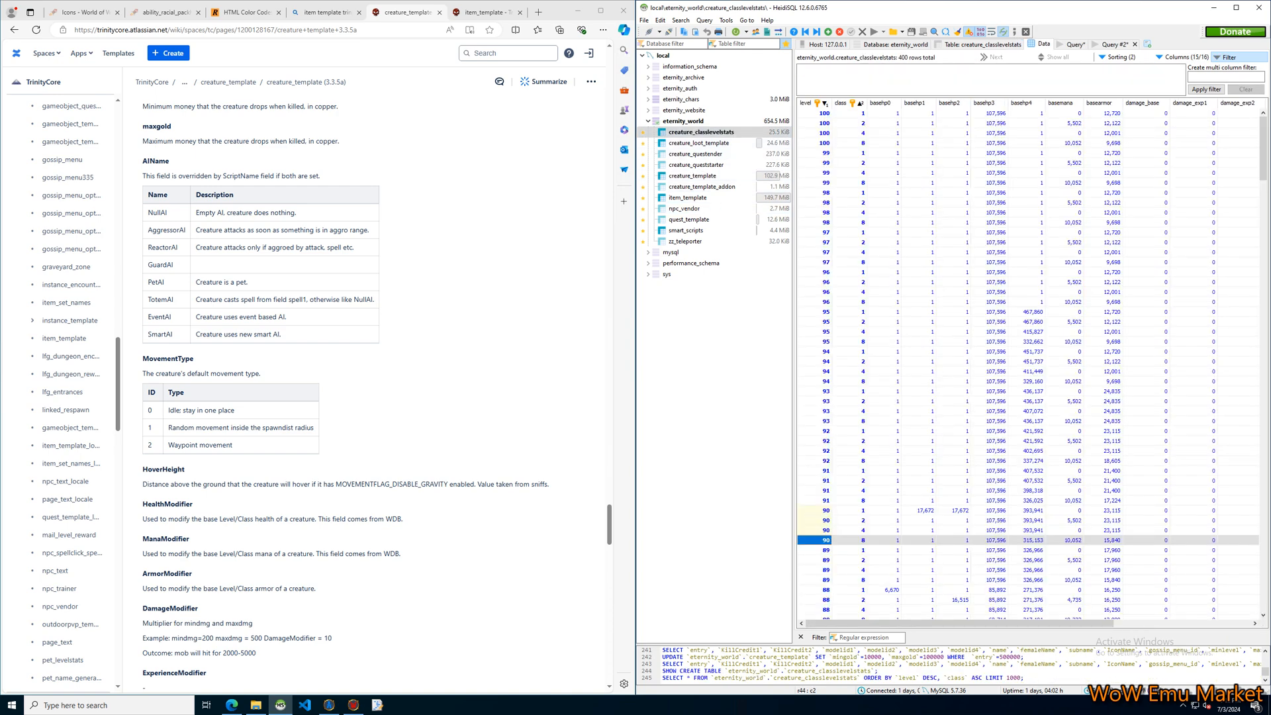
pyautogui.click(859, 521)
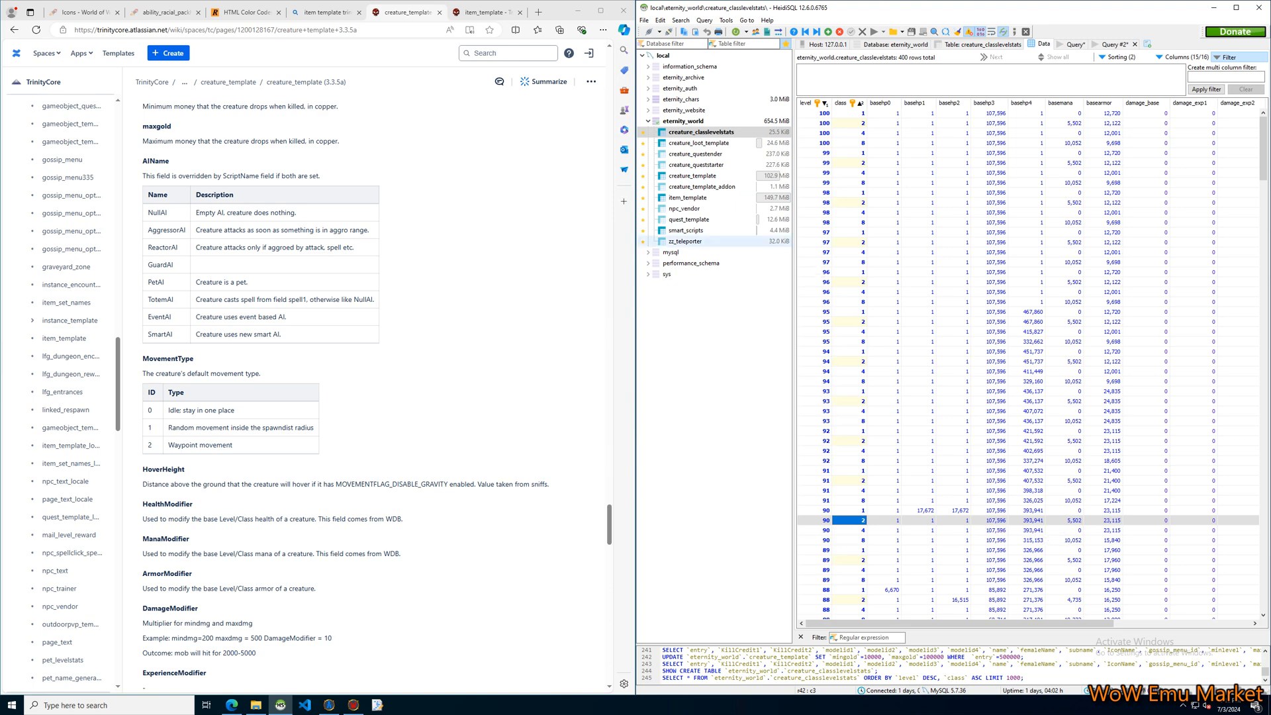
# Inspect the Welcome NPC's Armor_mod cell in creature_template, check base armor in creature_classlevelstats, and return to creature_template.
pyautogui.click(694, 176)
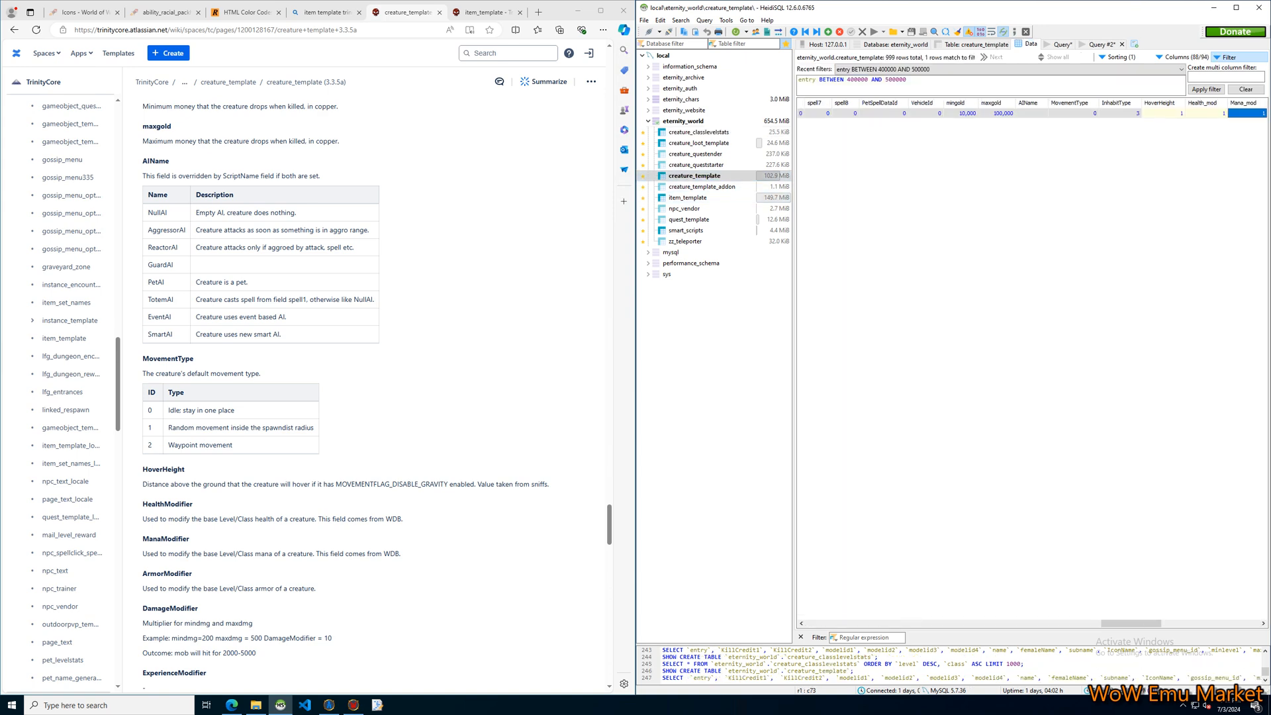
pyautogui.moveTo(1132, 624); pyautogui.dragTo(1167, 624)
pyautogui.click(1076, 113)
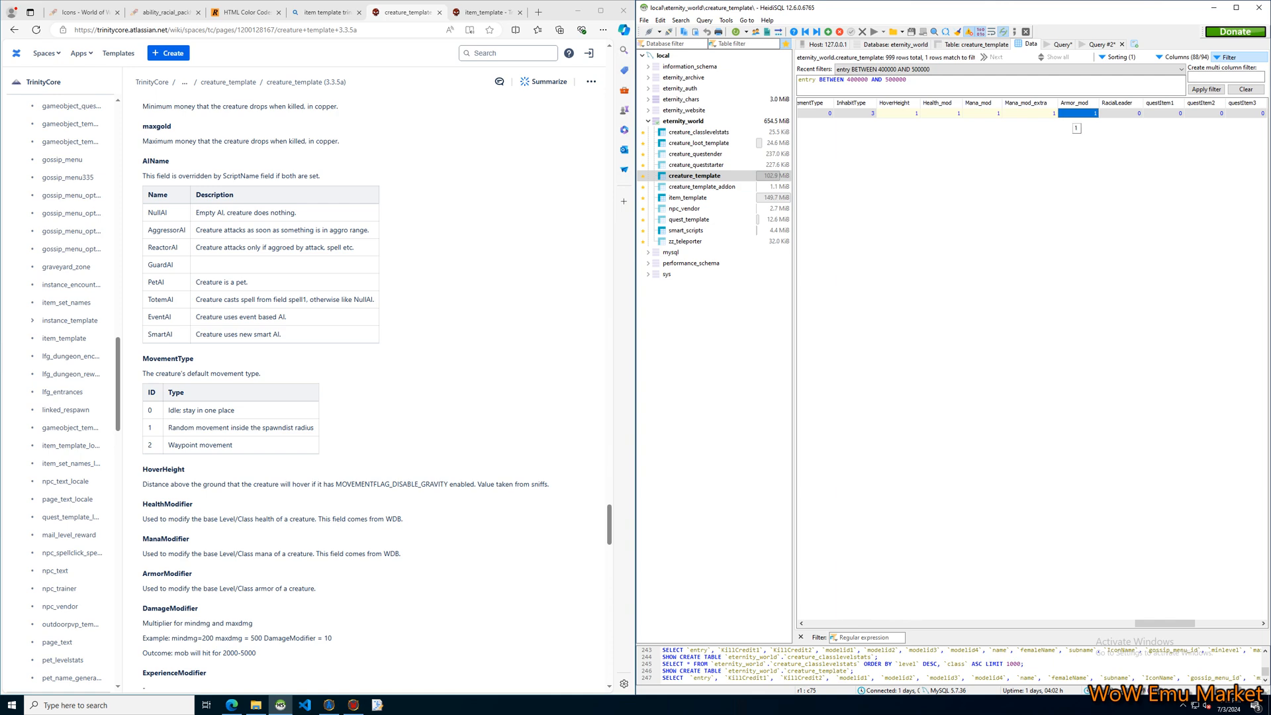
pyautogui.click(702, 132)
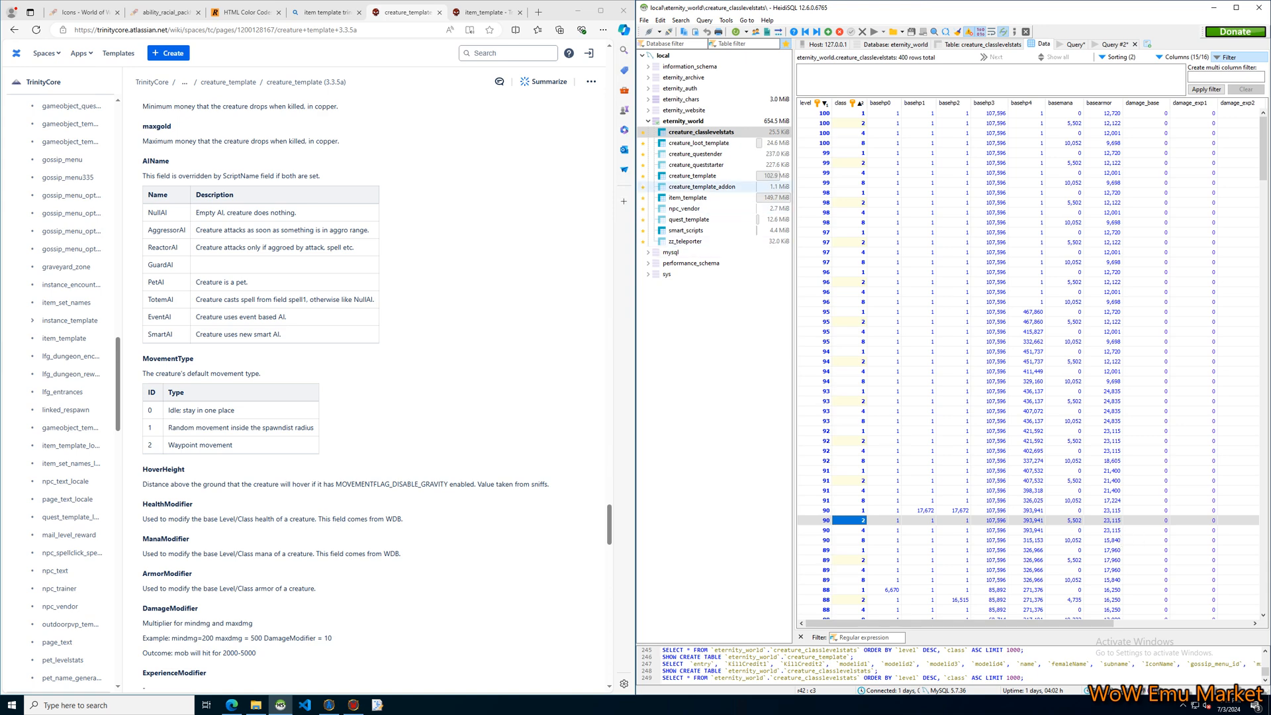
pyautogui.click(695, 175)
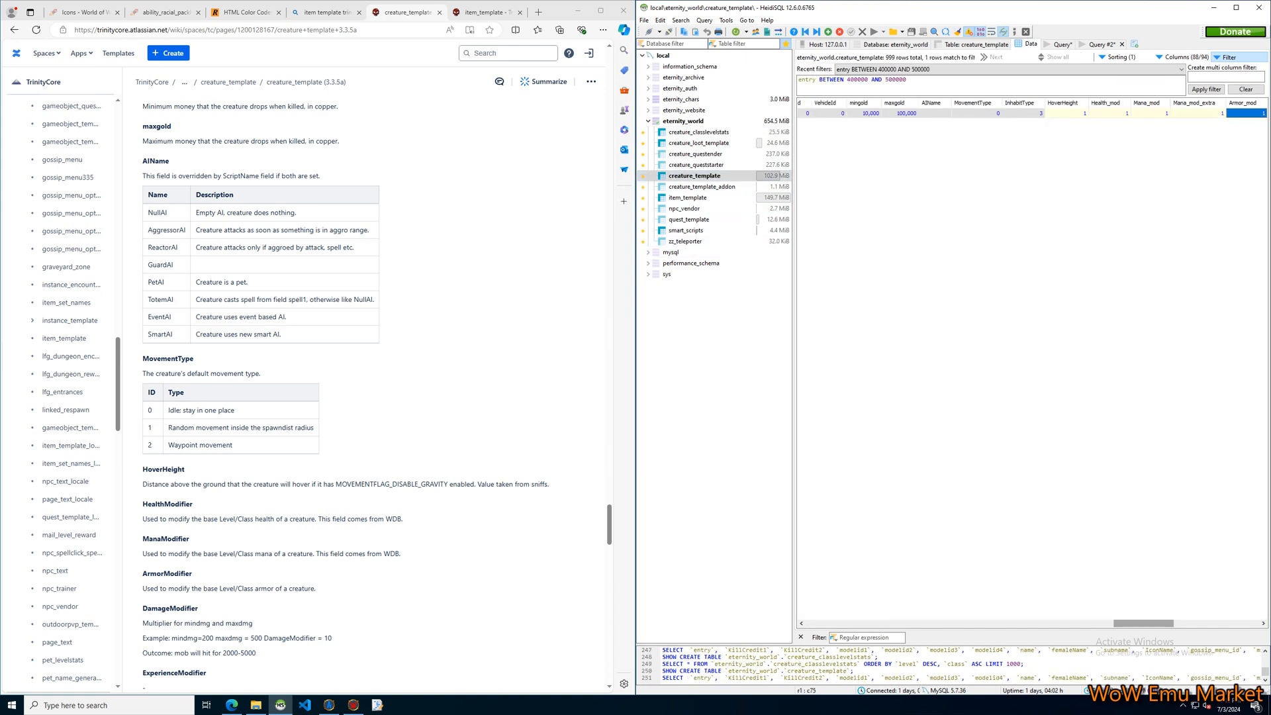
# Select the Welcome NPC's RacialLeader cell and read the RacialLeader description in the creature_template documentation.
pyautogui.moveTo(1144, 624); pyautogui.dragTo(1183, 623)
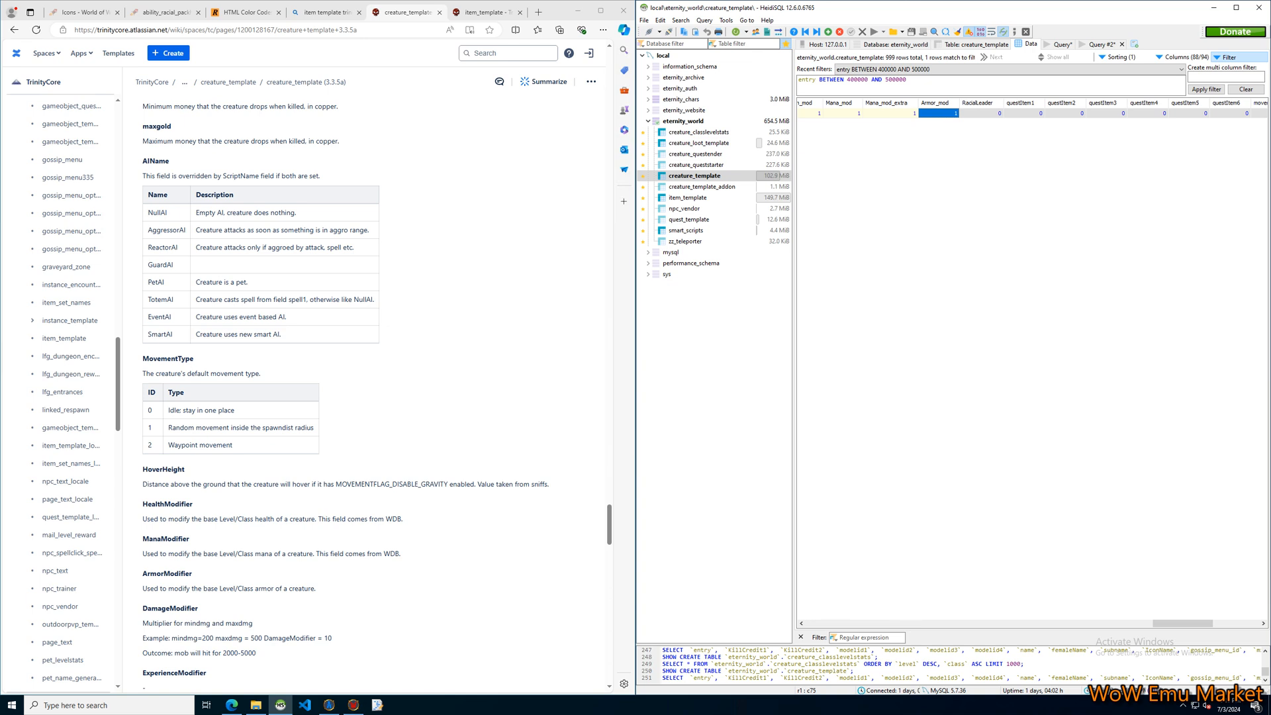
pyautogui.click(982, 113)
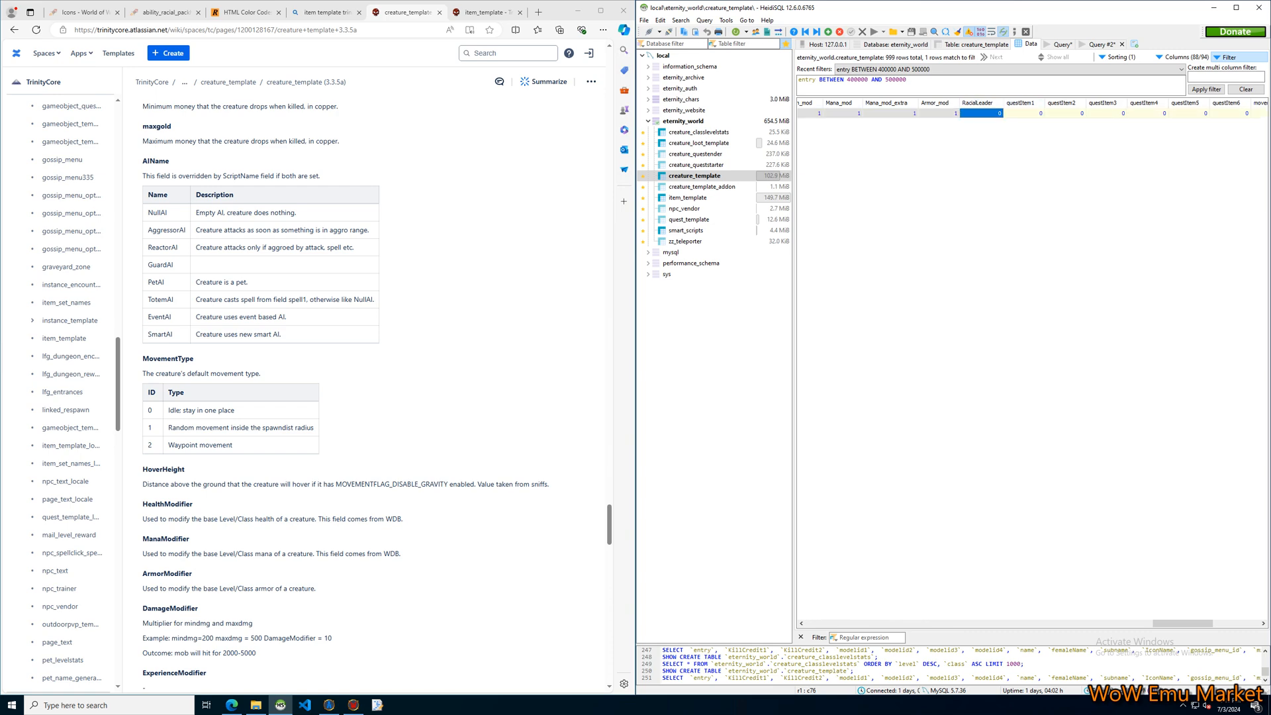
pyautogui.scroll(-3, 371, 397)
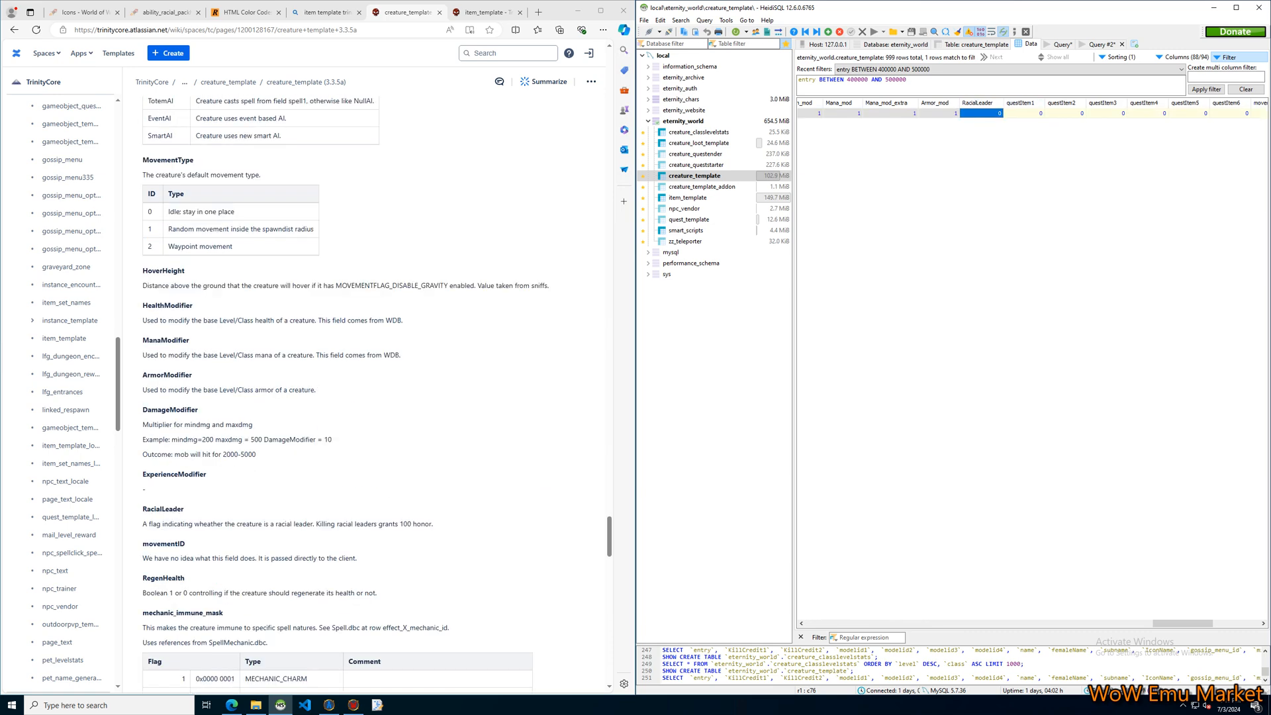
pyautogui.click(440, 524)
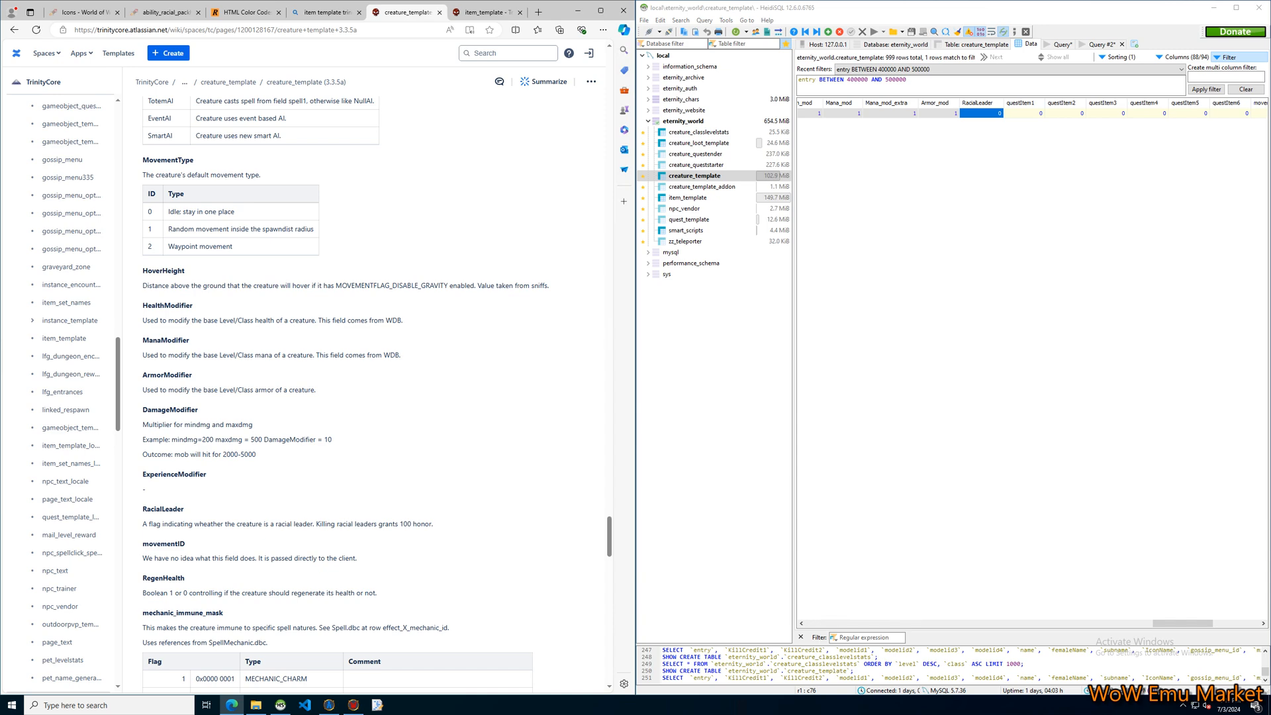
# Inspect the Welcome NPC's questItem1 and questItem3 cells and look for the related fields in the documentation.
pyautogui.click(1024, 113)
pyautogui.click(1107, 113)
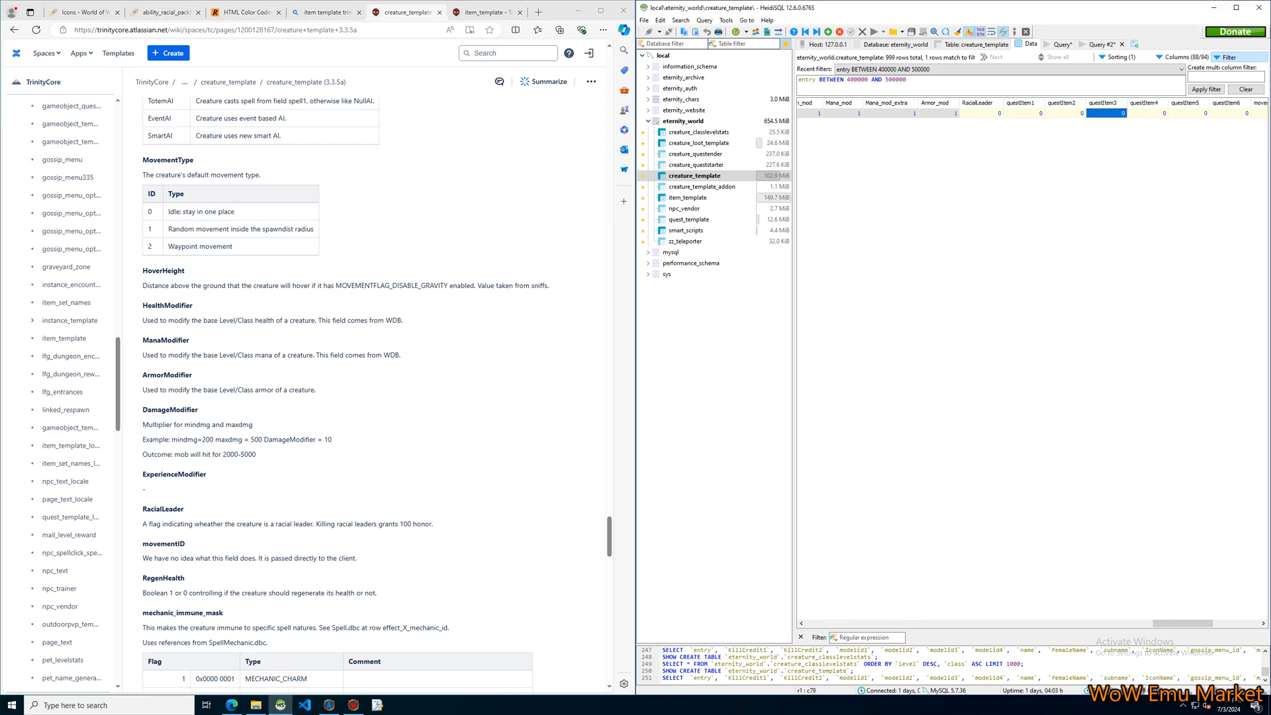
pyautogui.click(1104, 172)
pyautogui.scroll(-2, 346, 394)
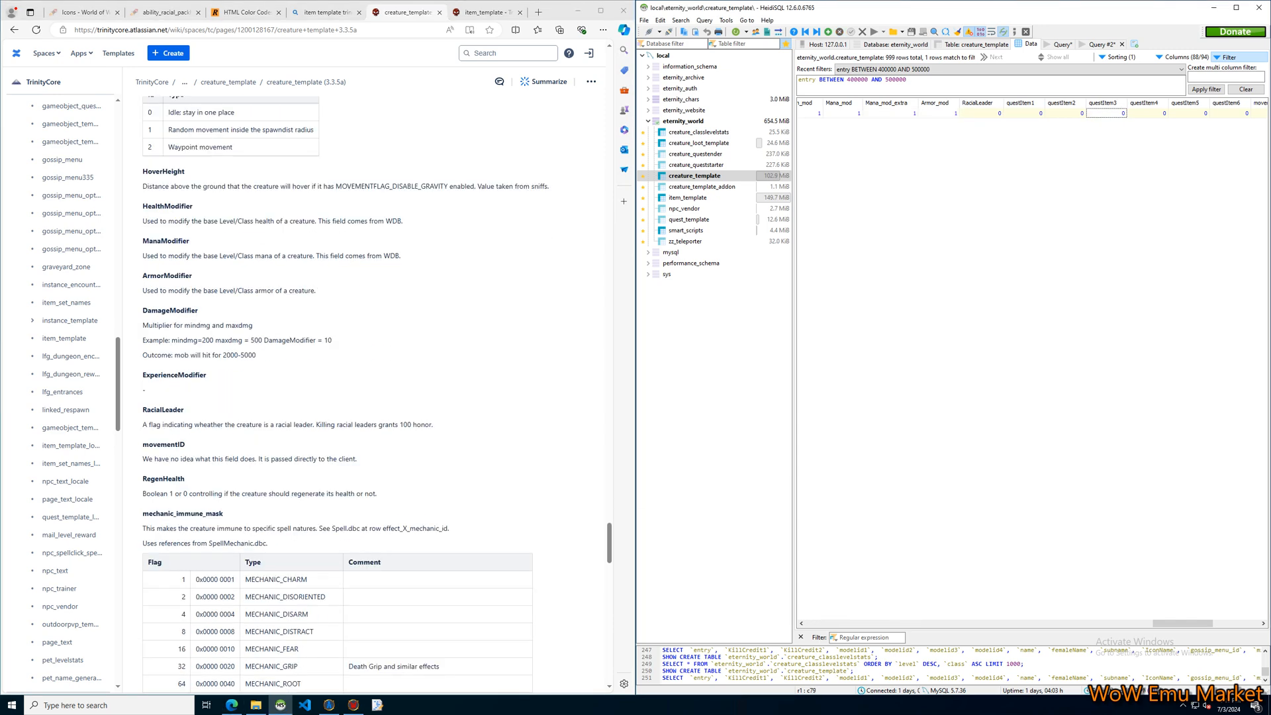
# Select the Welcome NPC's movementId cell and read the movementID description in the creature_template documentation.
pyautogui.moveTo(1183, 624); pyautogui.dragTo(1209, 624)
pyautogui.click(1068, 114)
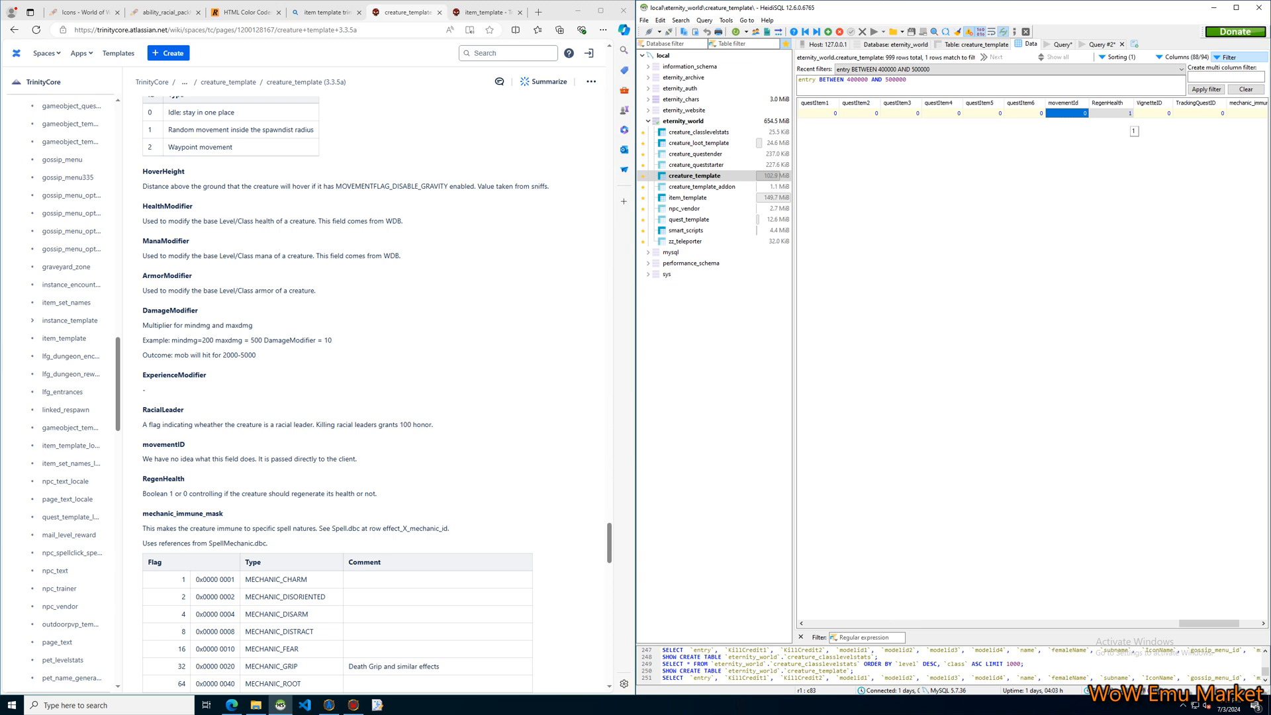
pyautogui.click(1104, 165)
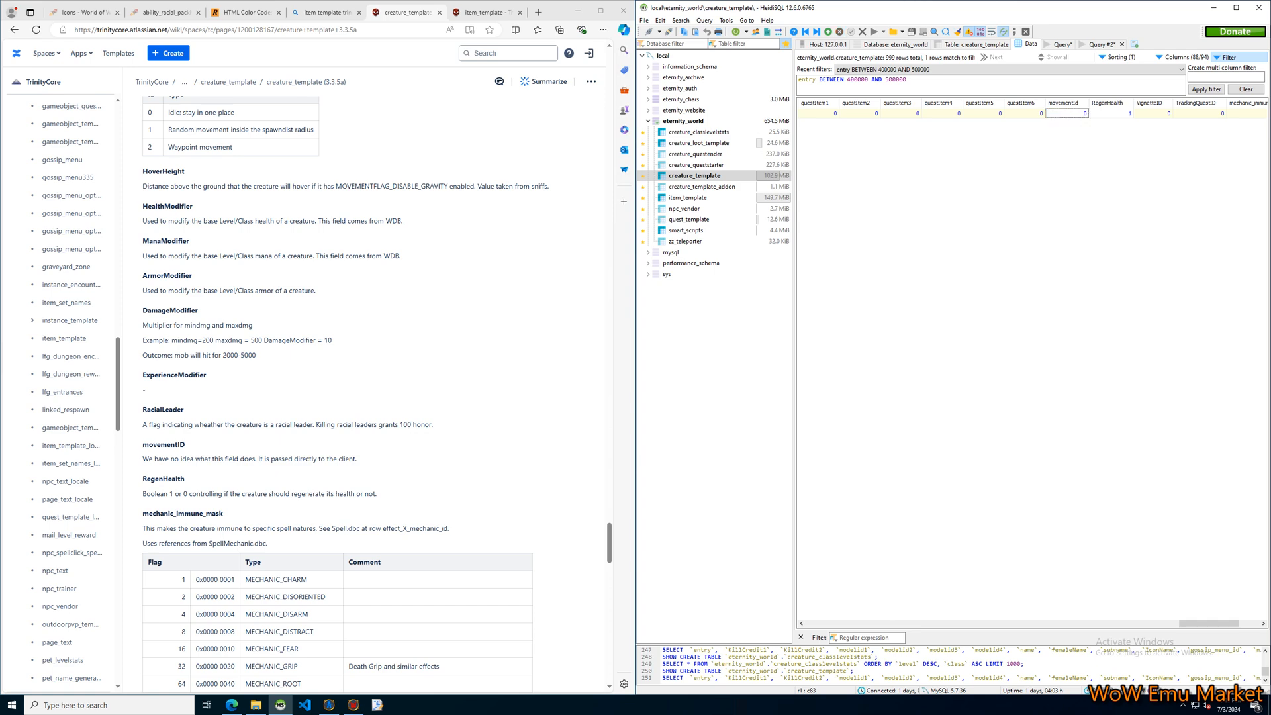
pyautogui.scroll(-2, 345, 394)
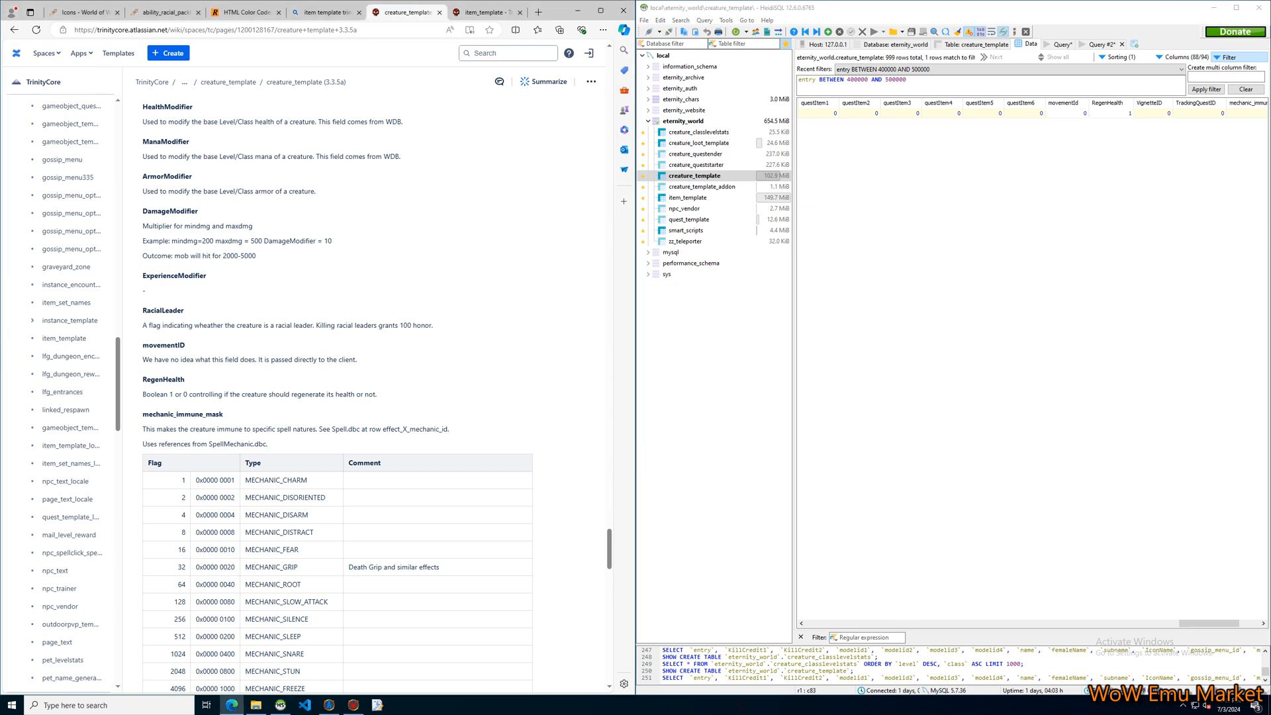
pyautogui.moveTo(357, 360); pyautogui.dragTo(143, 360)
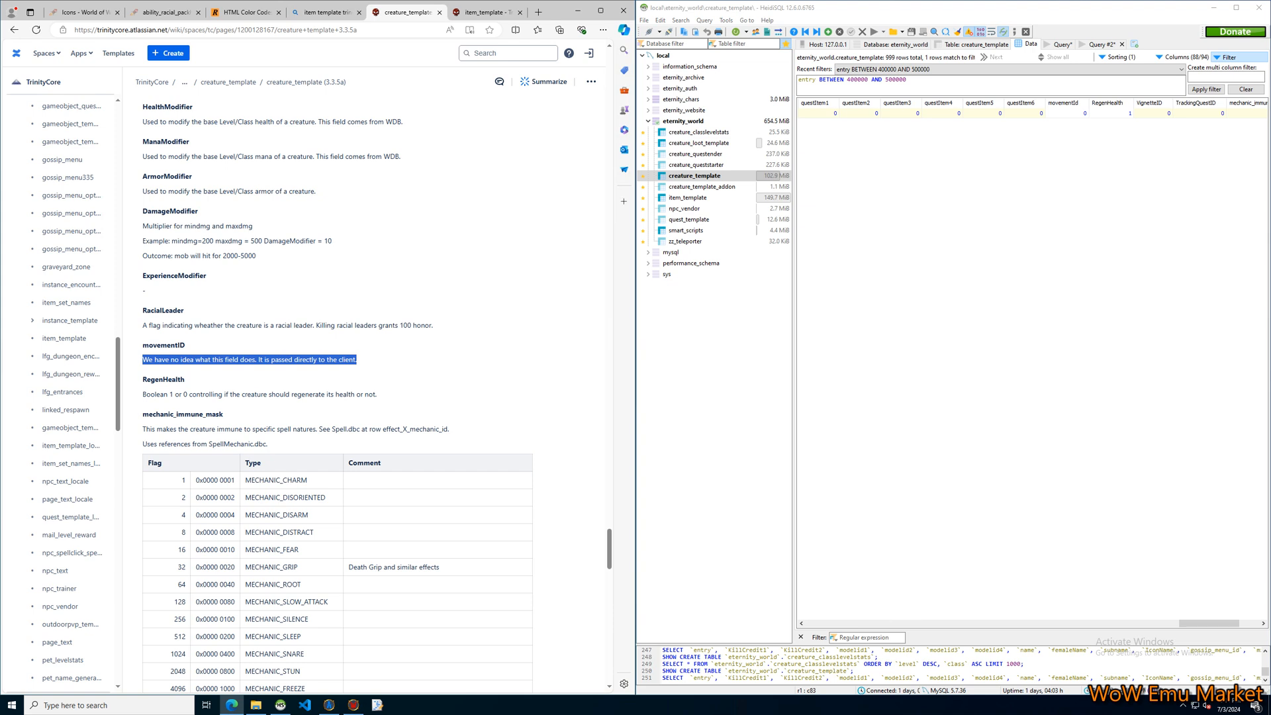
pyautogui.click(1066, 113)
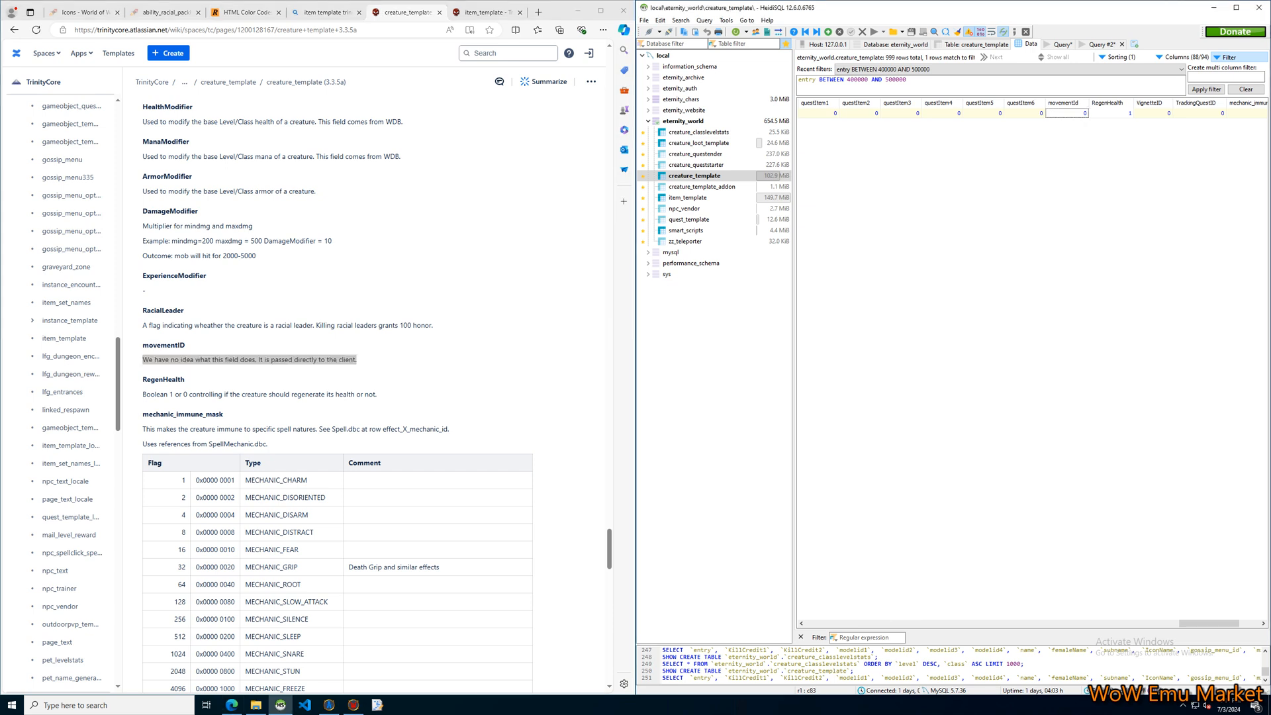
pyautogui.click(387, 392)
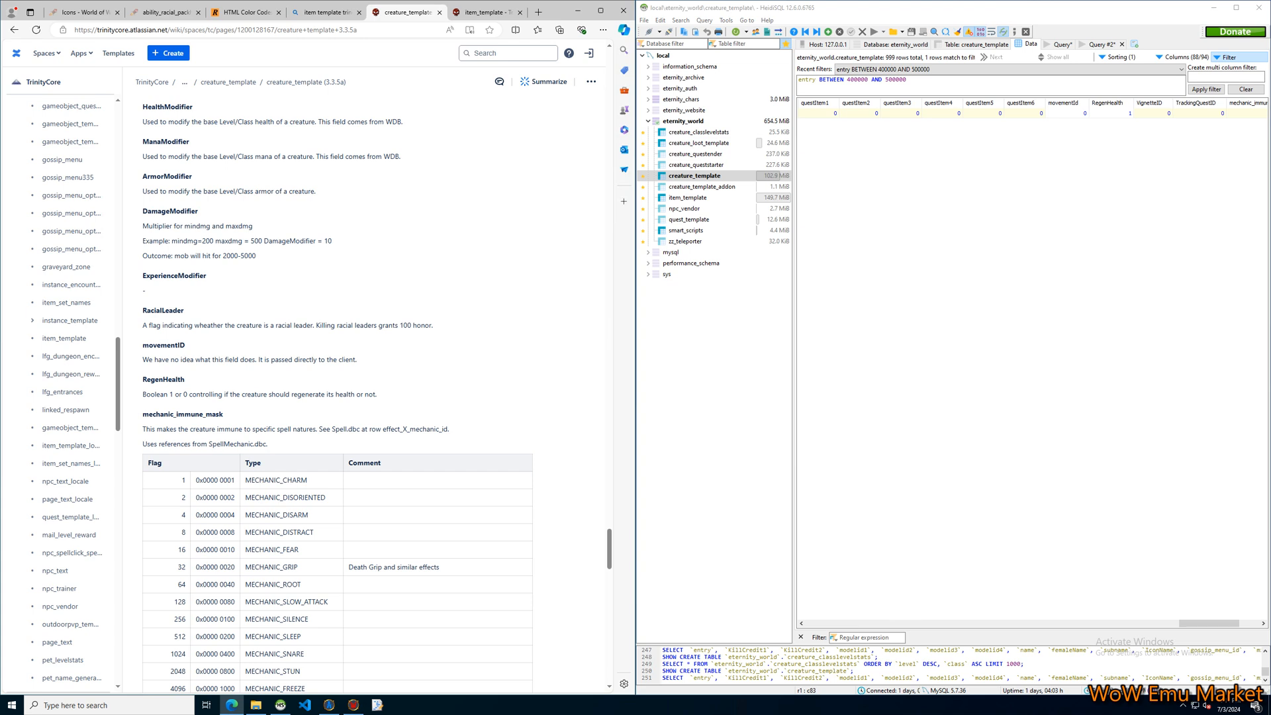
# Inspect the Welcome NPC's RegenHealth, VignetteID and TrackingQuestID cells and look for matching entries in the documentation.
pyautogui.moveTo(1210, 623); pyautogui.dragTo(1215, 624)
pyautogui.click(1090, 114)
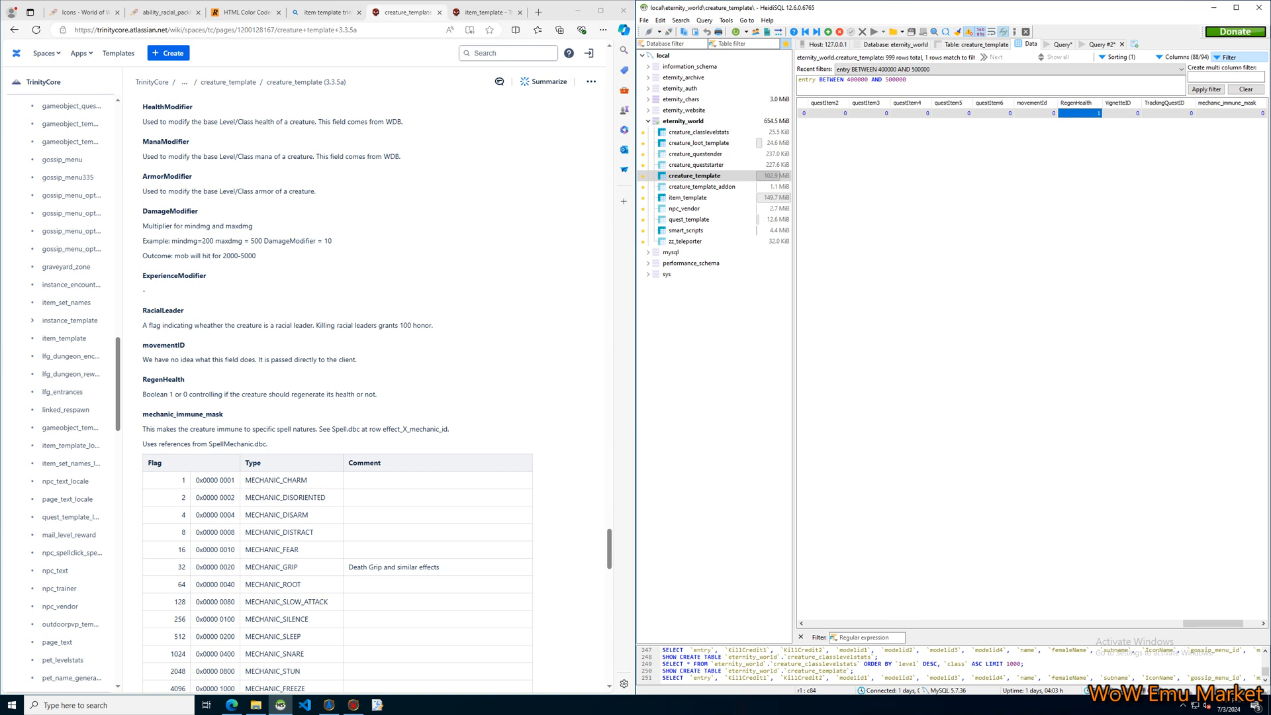
pyautogui.press('Right')
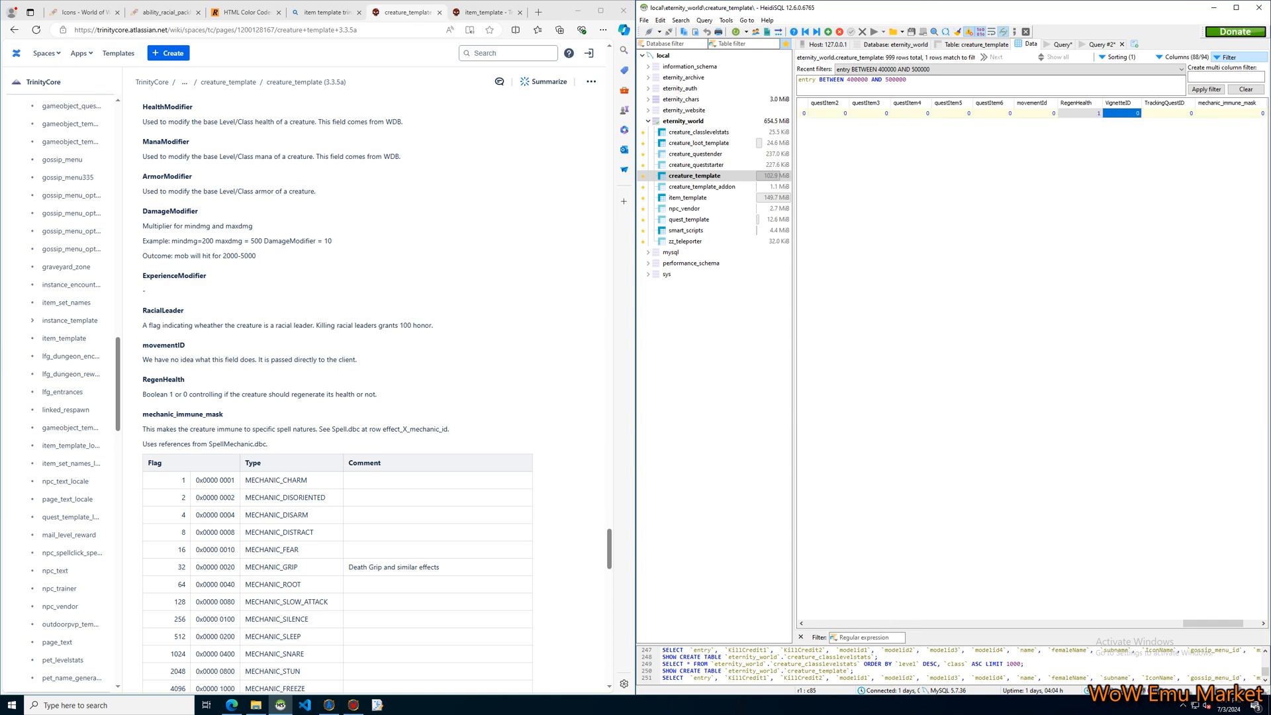
pyautogui.scroll(-10, 338, 398)
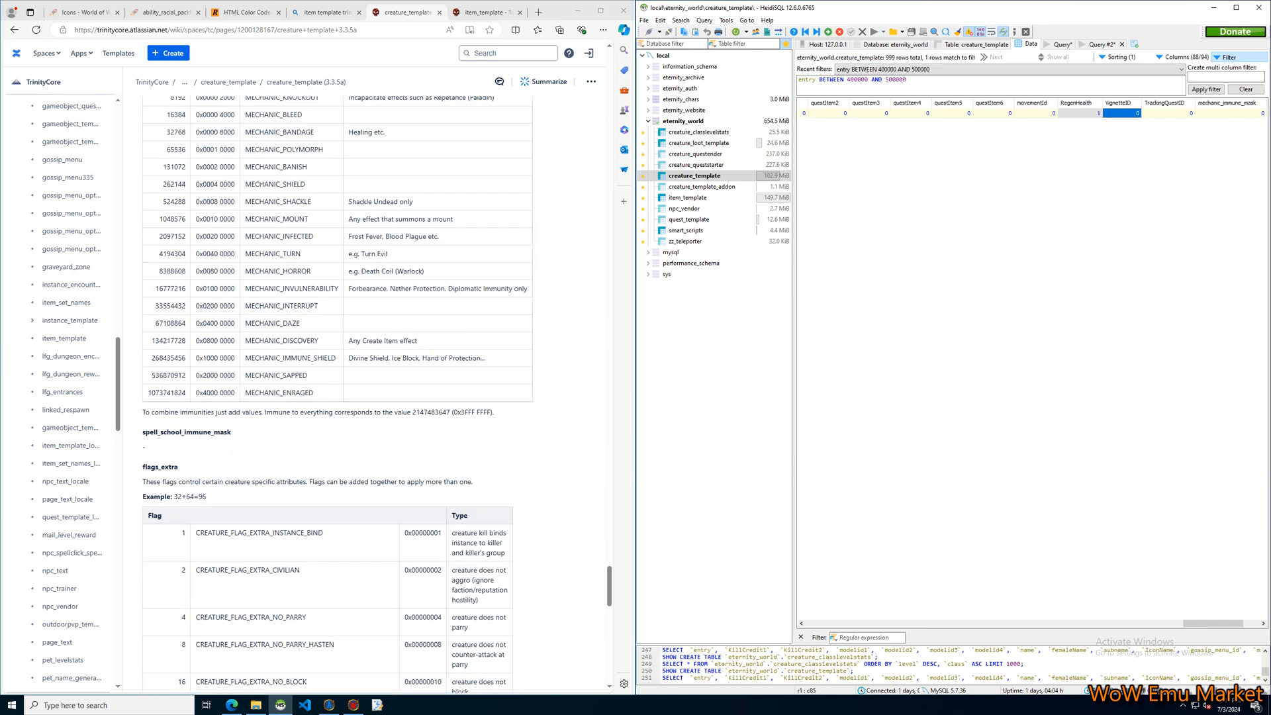
pyautogui.scroll(-4, 338, 397)
pyautogui.moveTo(1214, 624); pyautogui.dragTo(1231, 624)
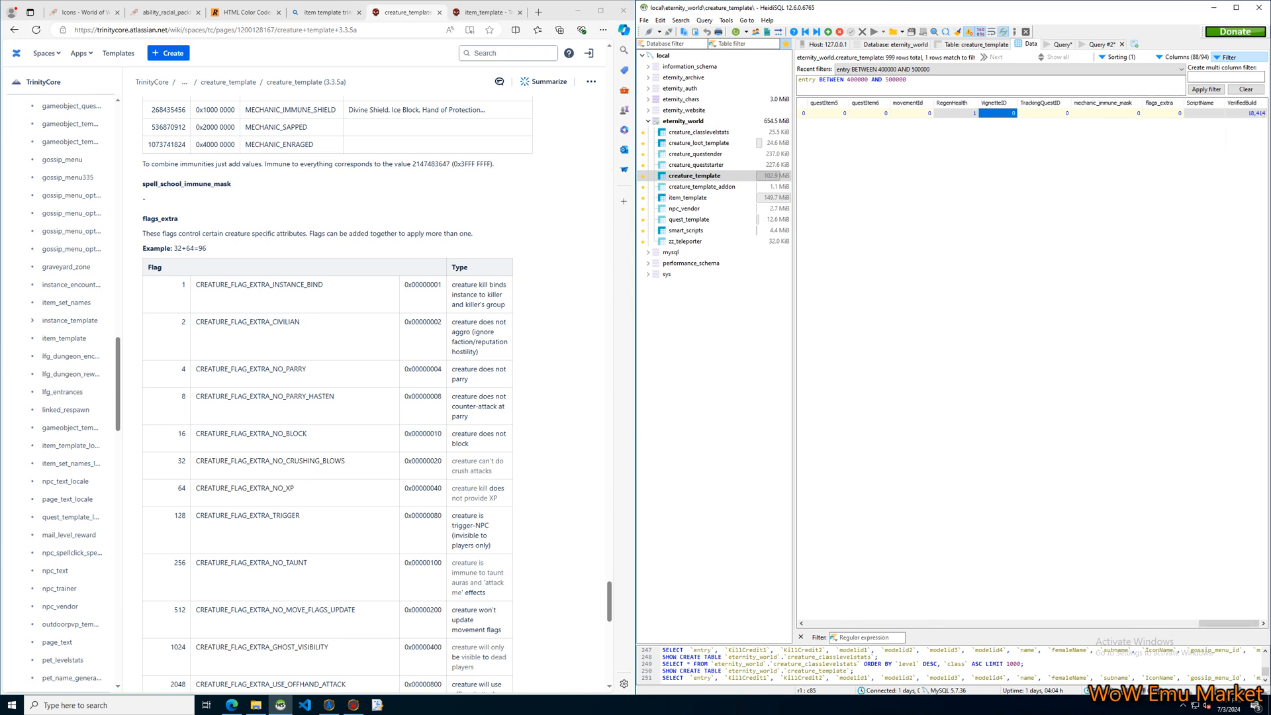
pyautogui.click(1045, 113)
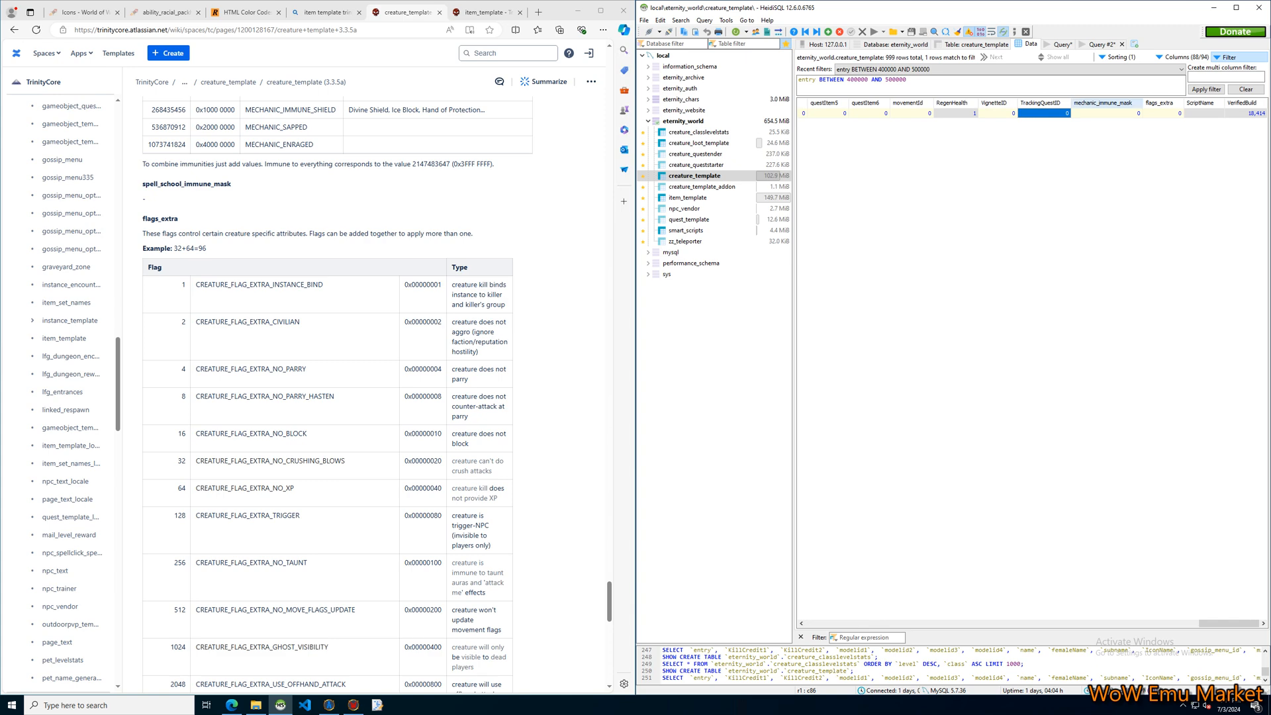
# Review the mechanic_immune_mask flag table for the Welcome NPC's matching cell, and select its flags_extra cell.
pyautogui.click(1105, 113)
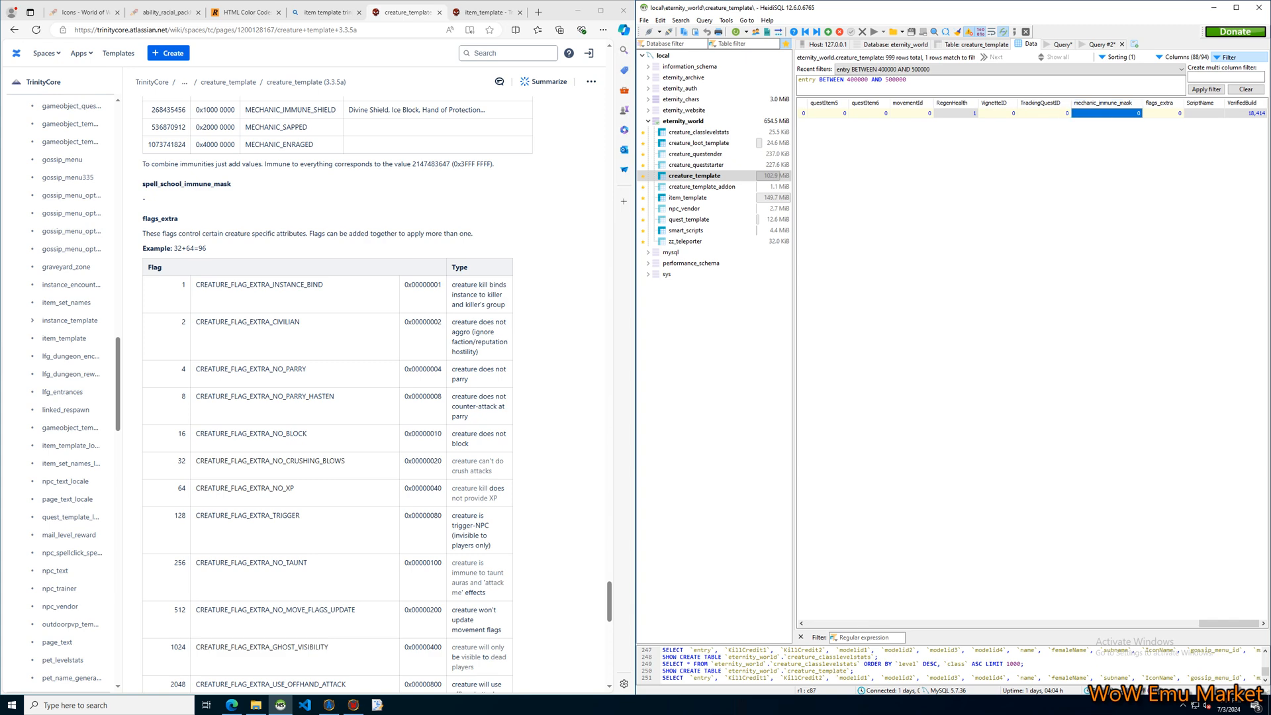
pyautogui.scroll(10, 338, 394)
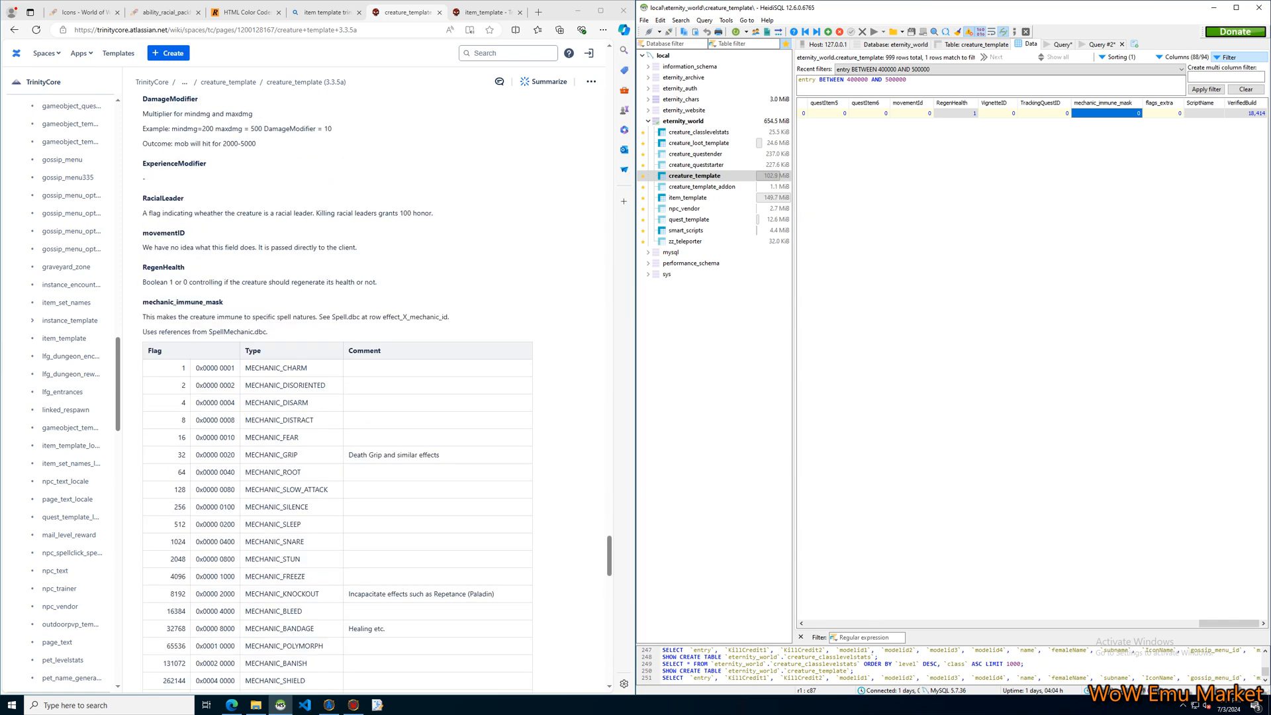
pyautogui.scroll(-3, 338, 393)
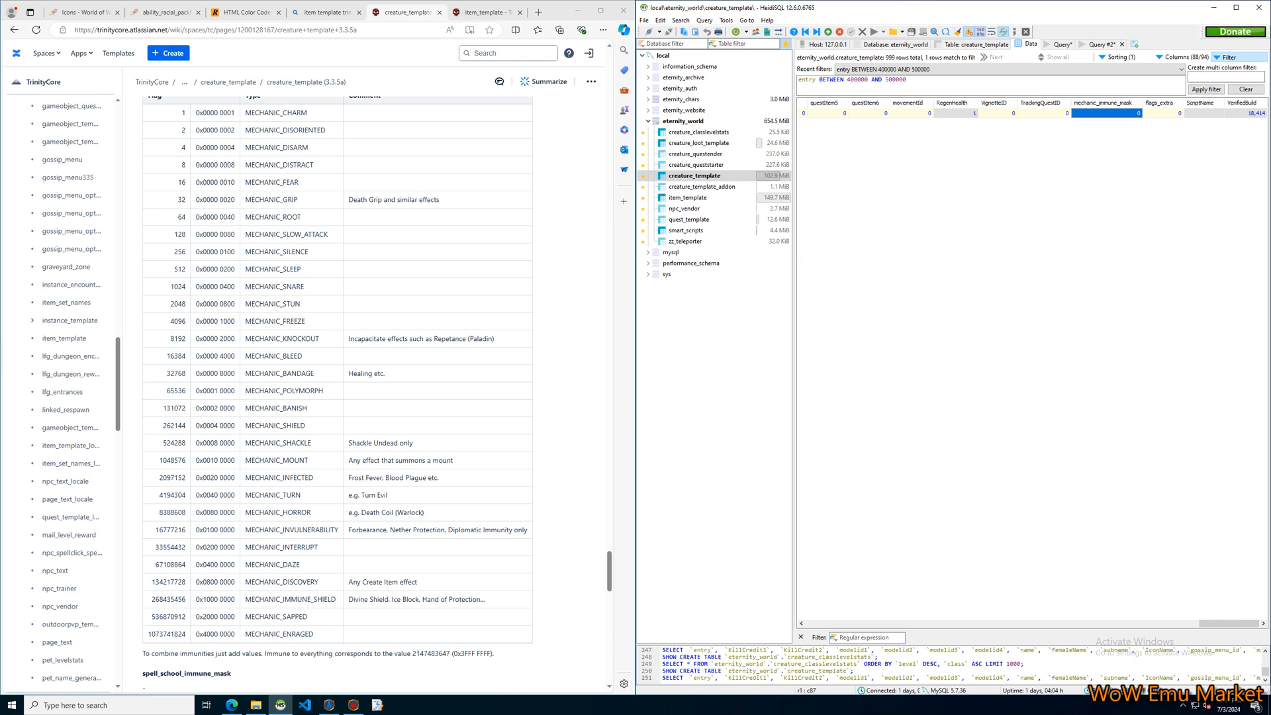
pyautogui.scroll(1, 338, 393)
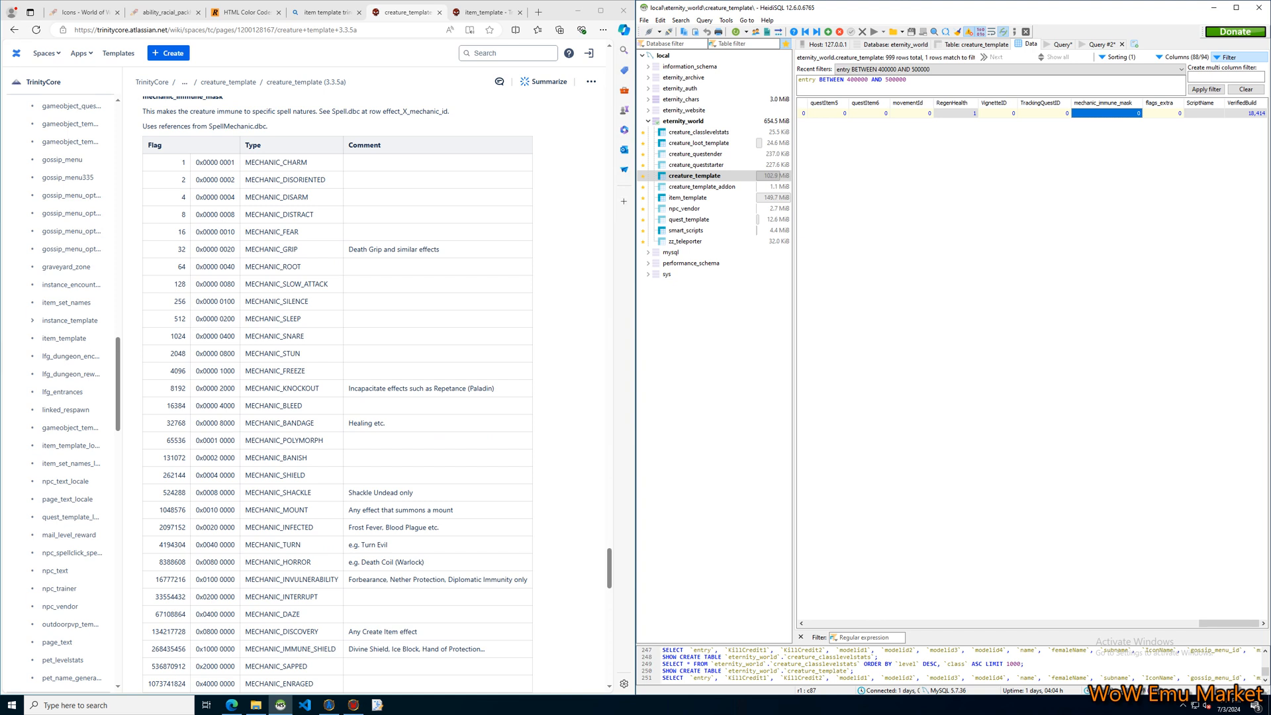
pyautogui.click(1092, 212)
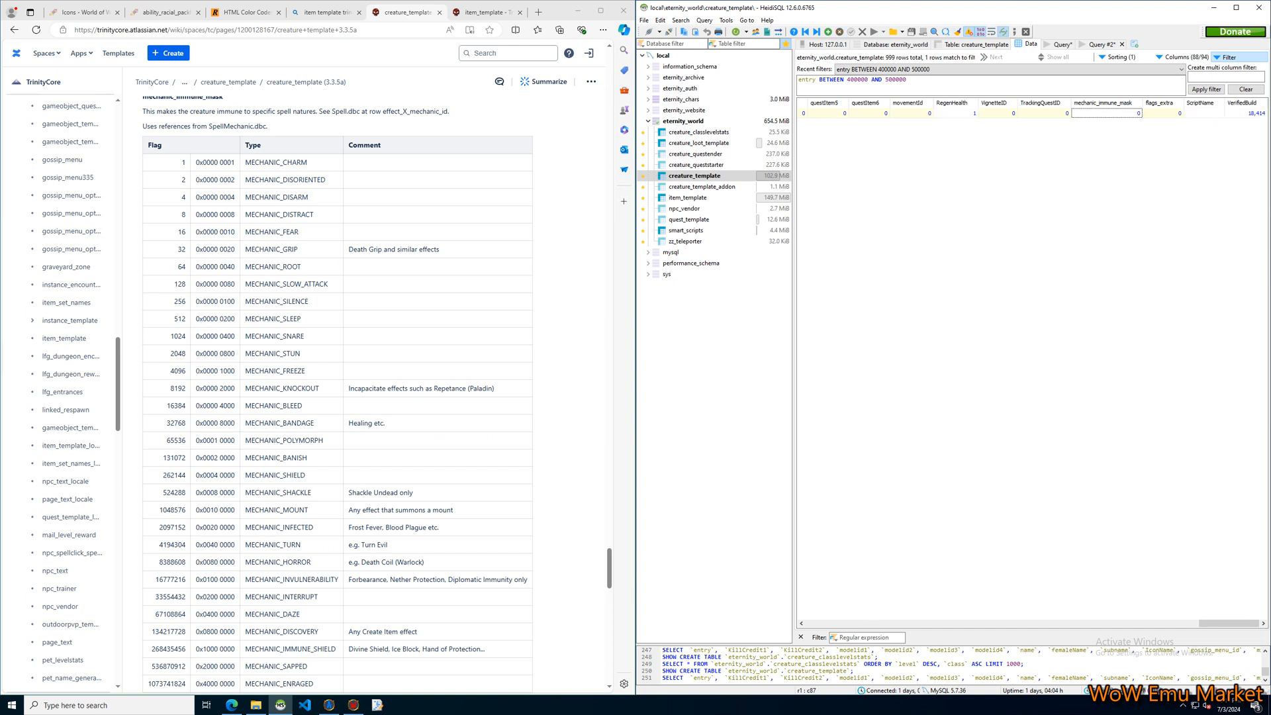
pyautogui.click(1163, 113)
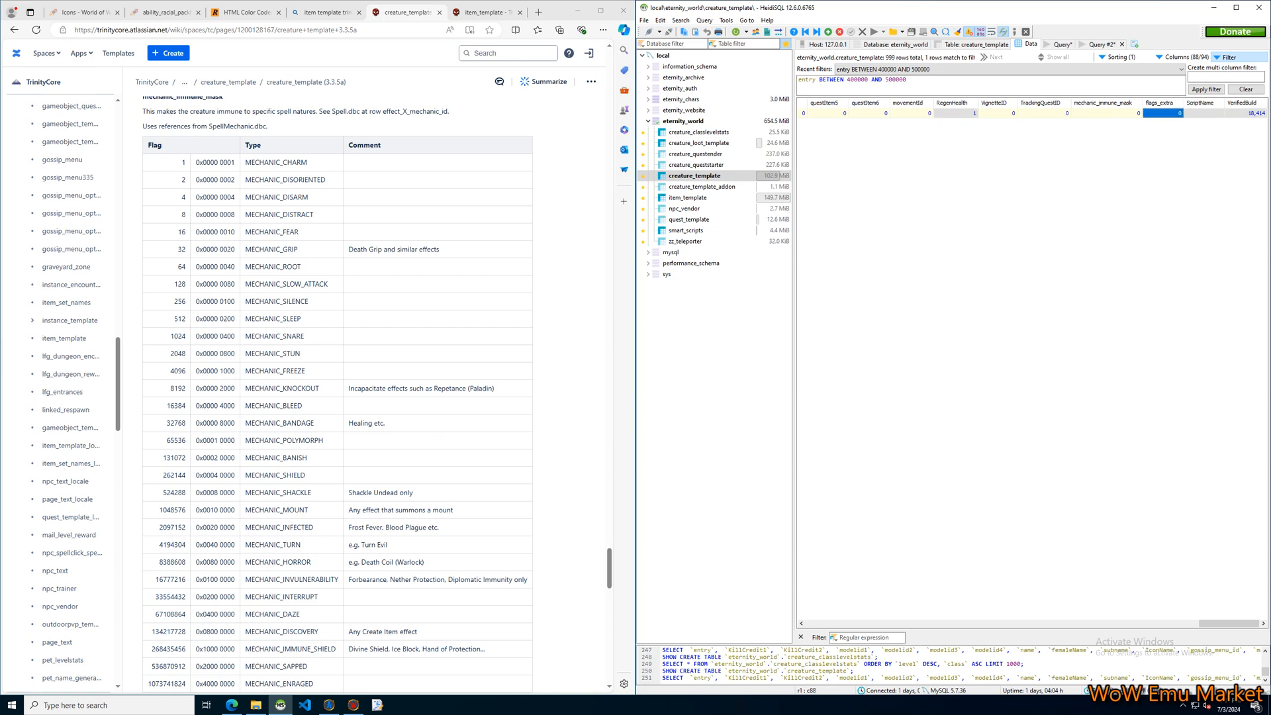
# Read the flags_extra section of the creature_template documentation, including its flag-adding example, and check the Welcome NPC's mechanic_immune_mask, flags_extra and ScriptName cells.
pyautogui.click(1106, 113)
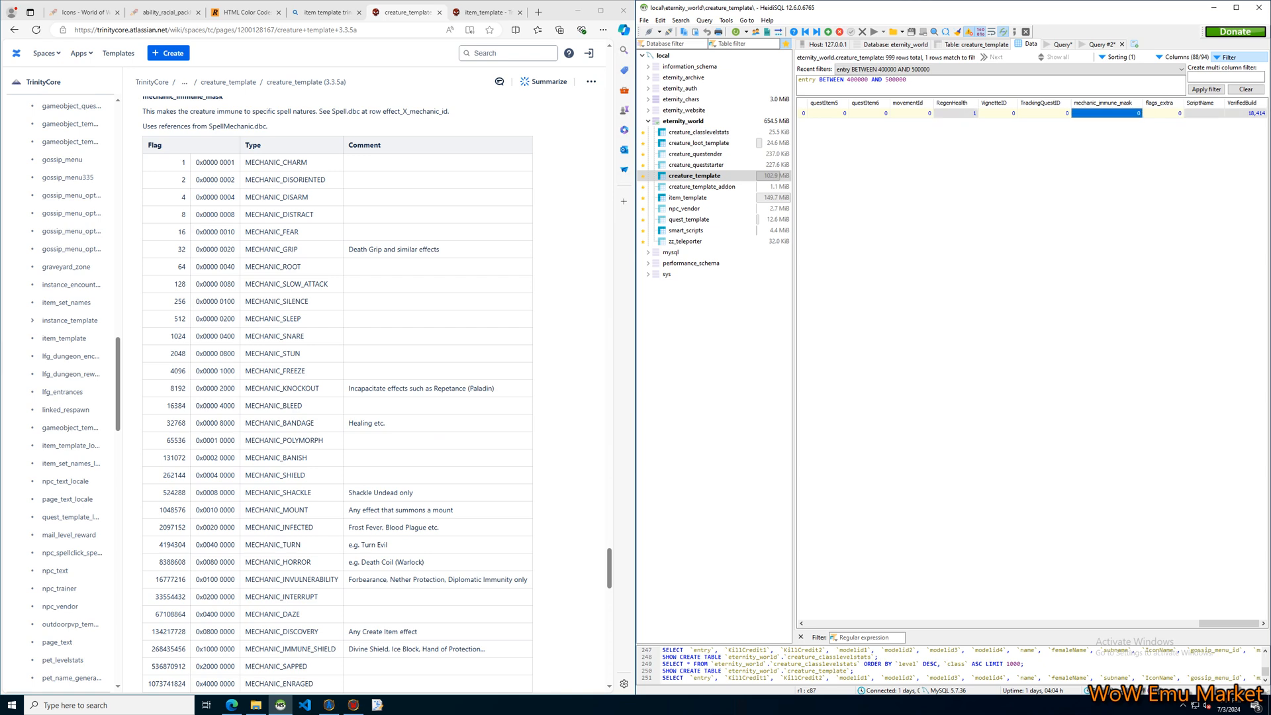
pyautogui.scroll(-8, 338, 391)
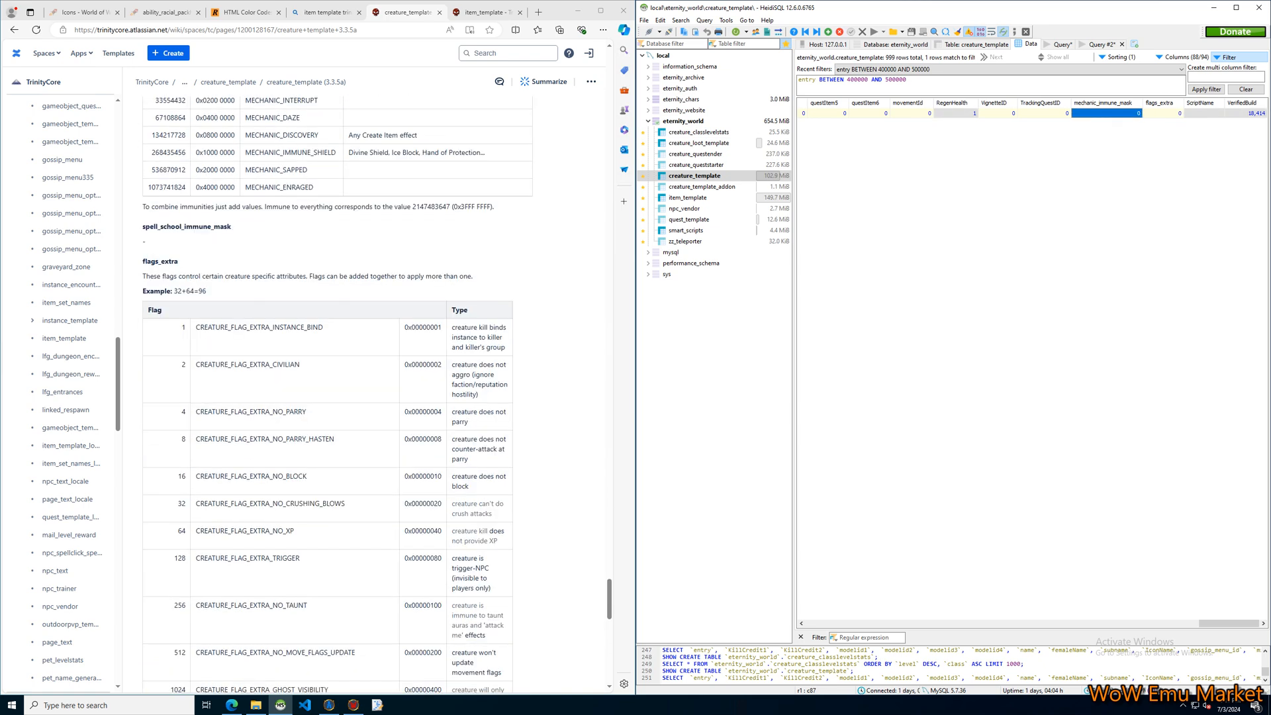
pyautogui.scroll(-3, 338, 390)
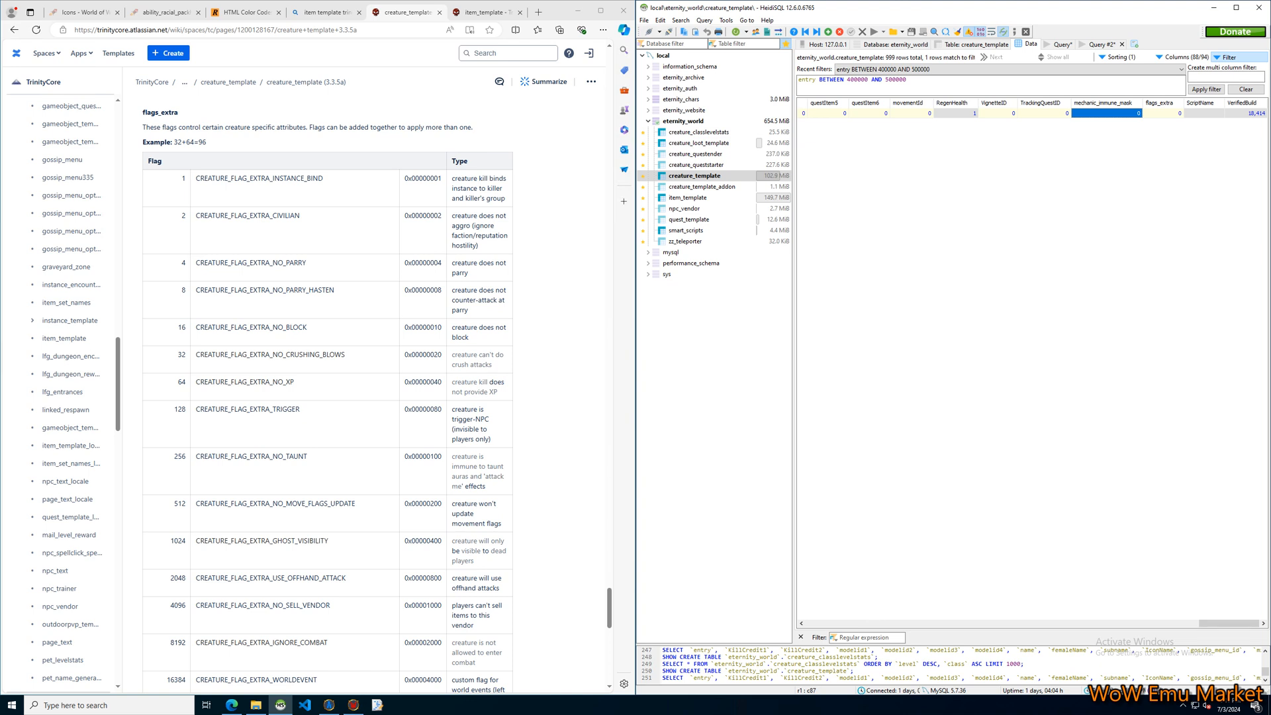
pyautogui.moveTo(207, 142); pyautogui.dragTo(173, 142)
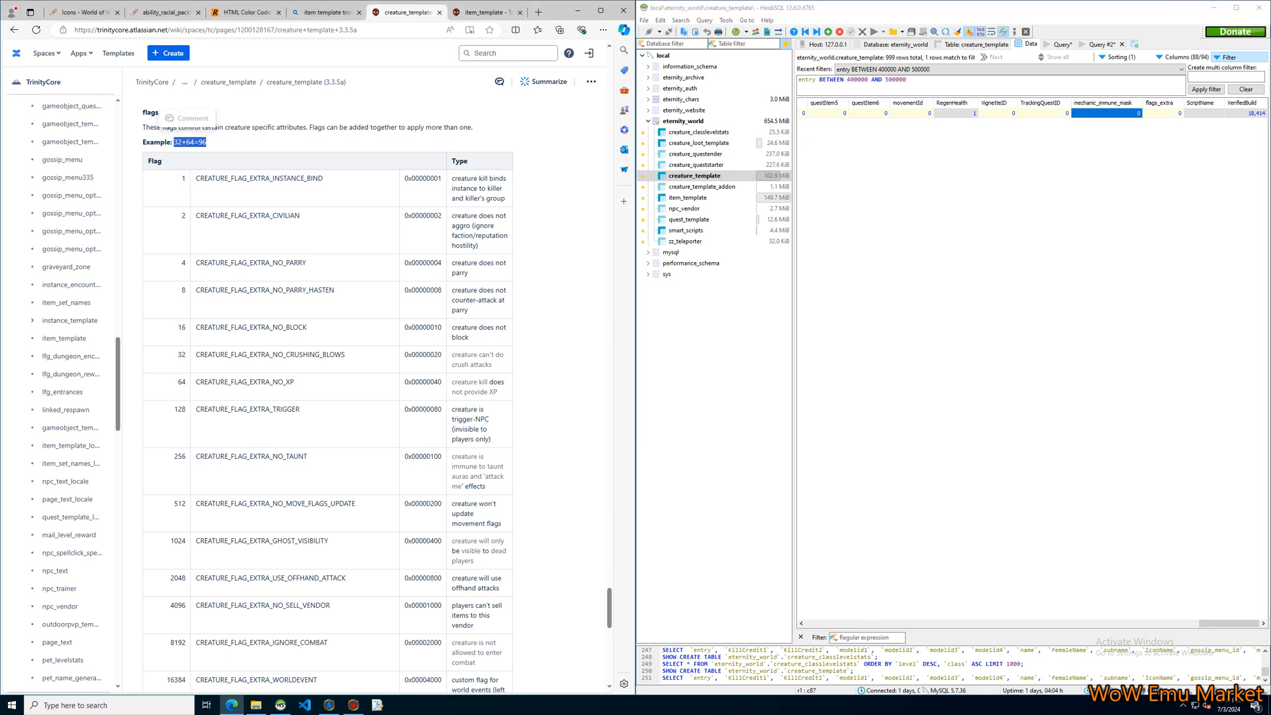
pyautogui.click(212, 142)
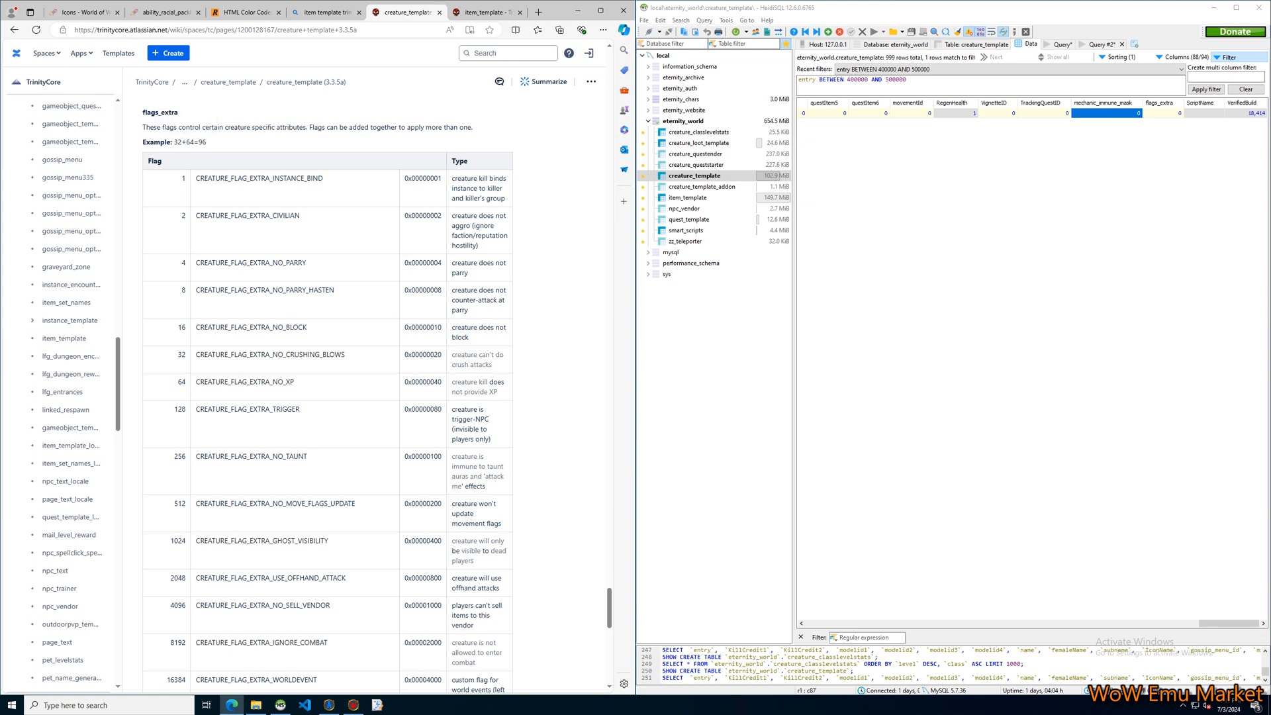
pyautogui.click(1163, 113)
pyautogui.click(1160, 159)
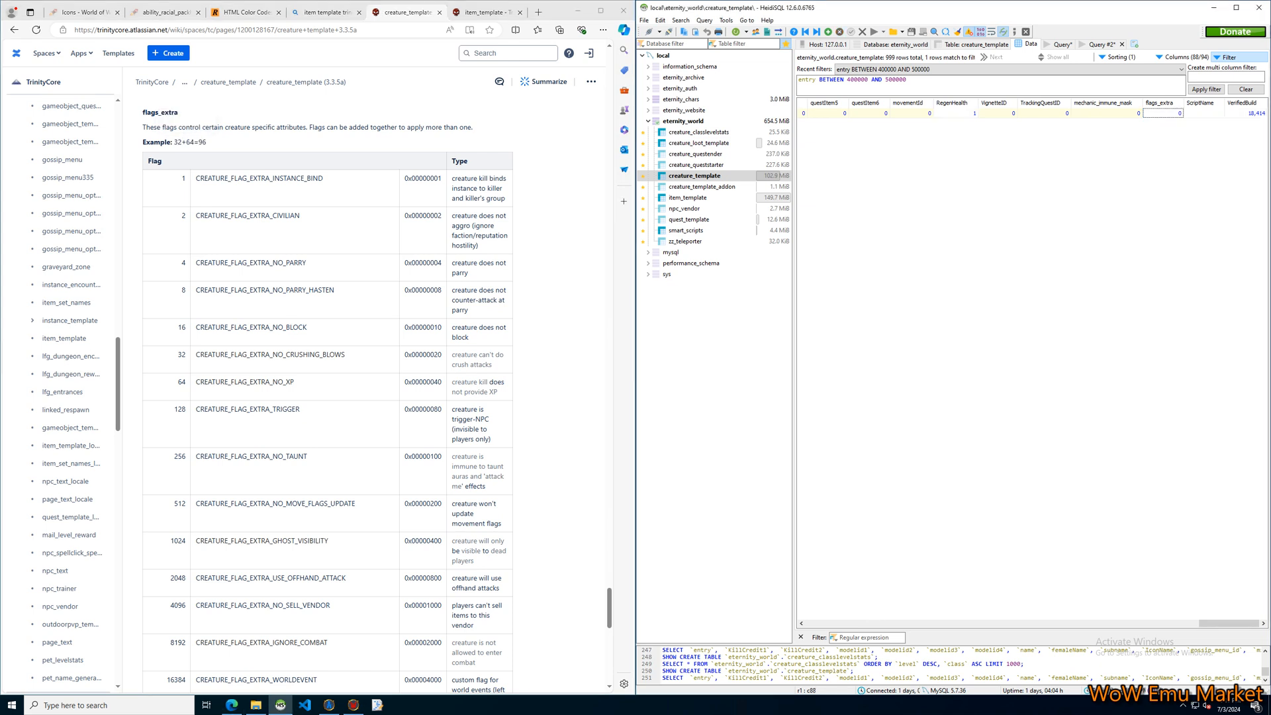
pyautogui.click(1204, 113)
# Open the creature_template_addon table and inspect its path_id, mount, emote, auras, bytes2 and bytes1 columns across several entries.
pyautogui.click(702, 187)
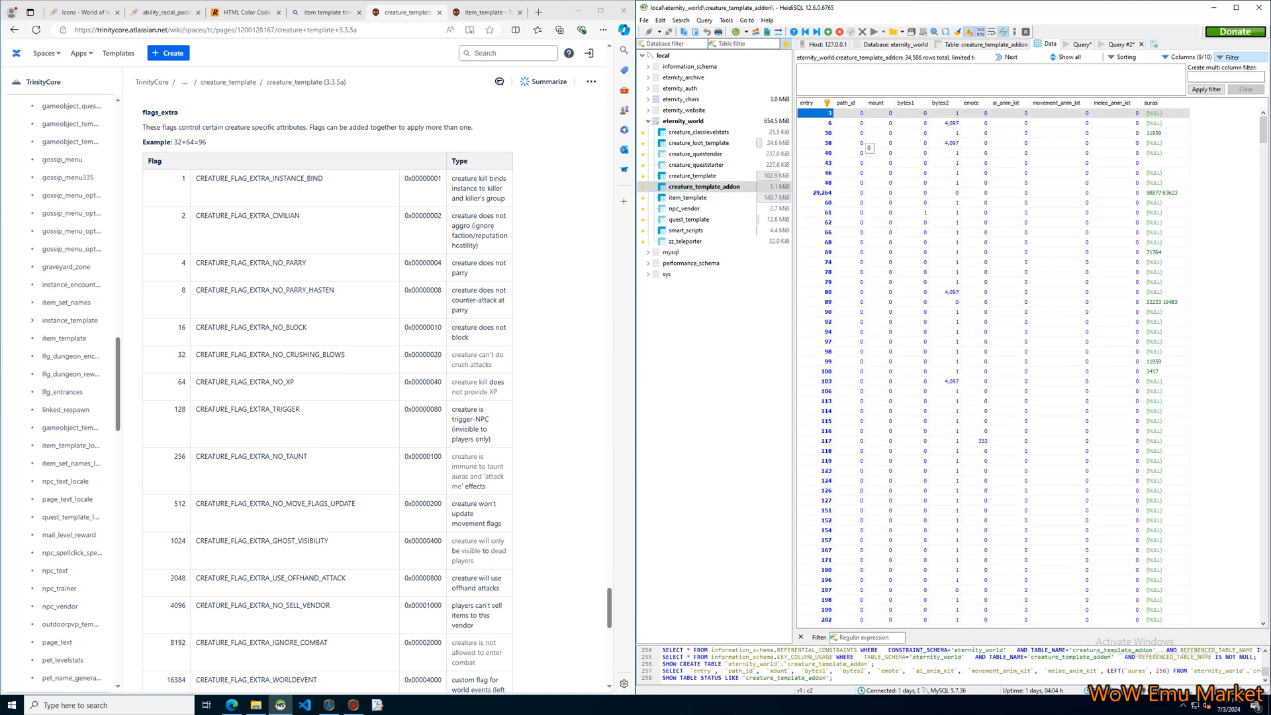
pyautogui.click(854, 124)
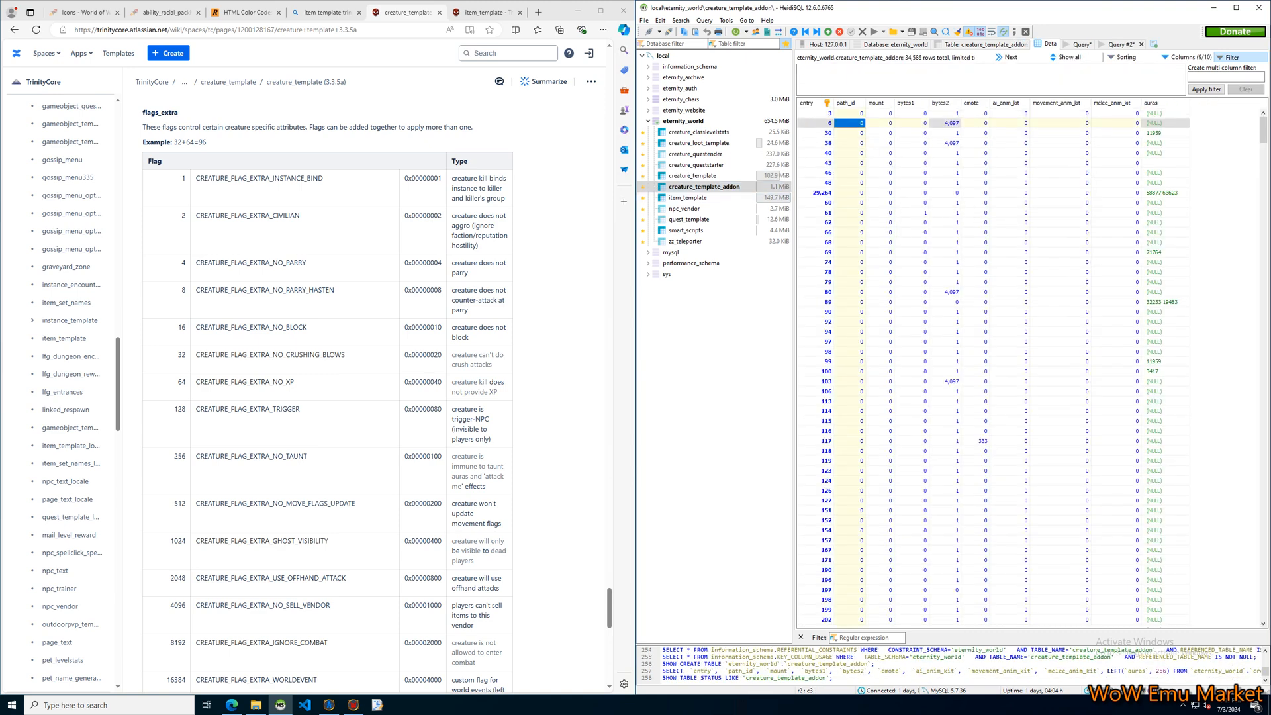
pyautogui.click(857, 134)
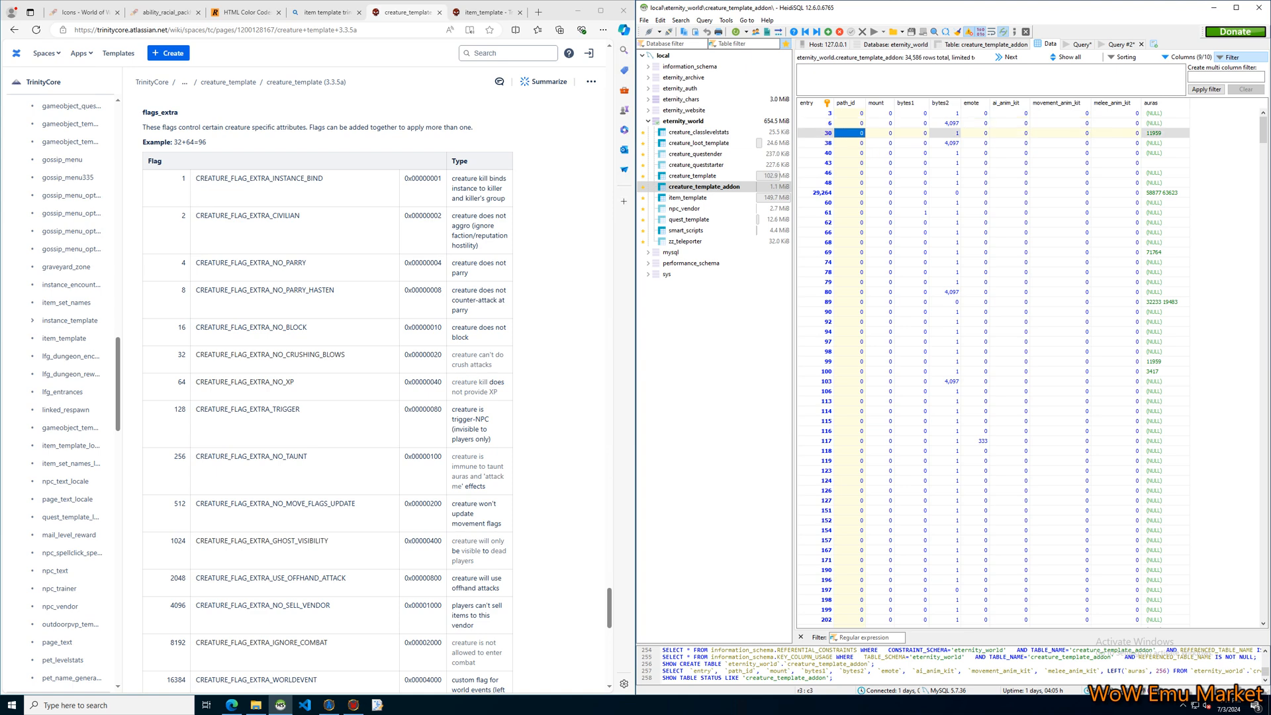
pyautogui.click(882, 134)
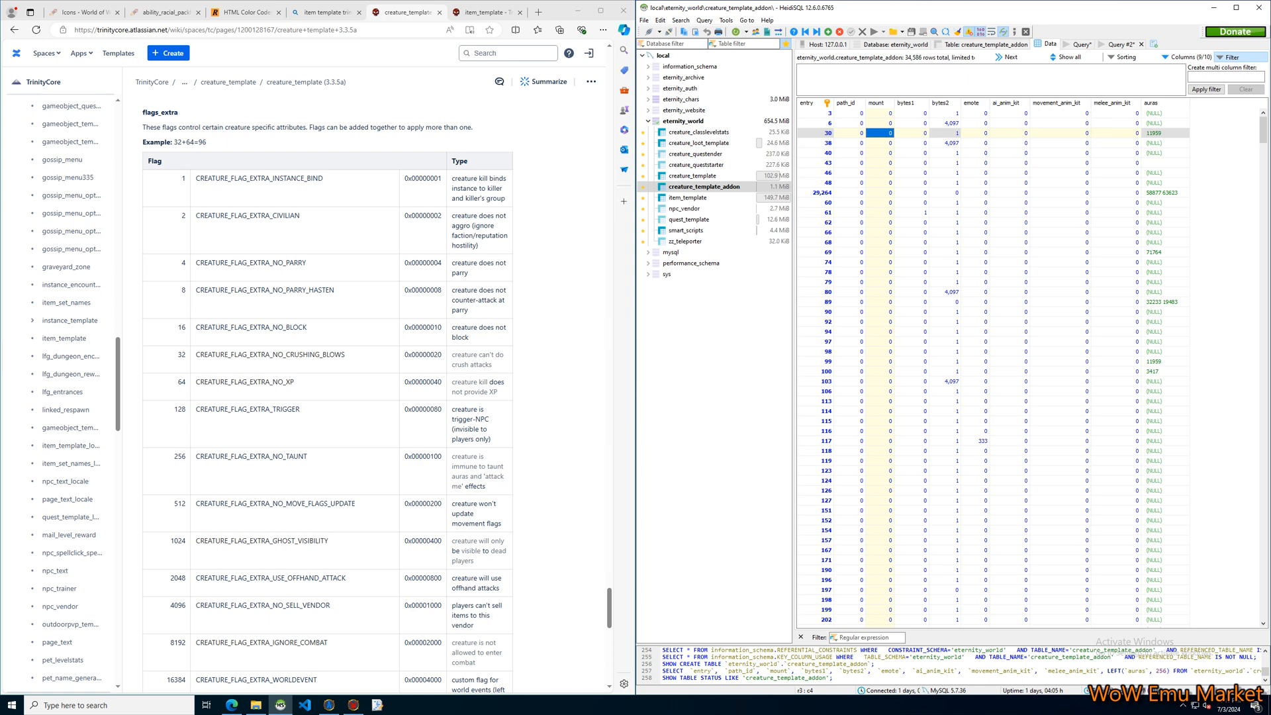
pyautogui.click(975, 133)
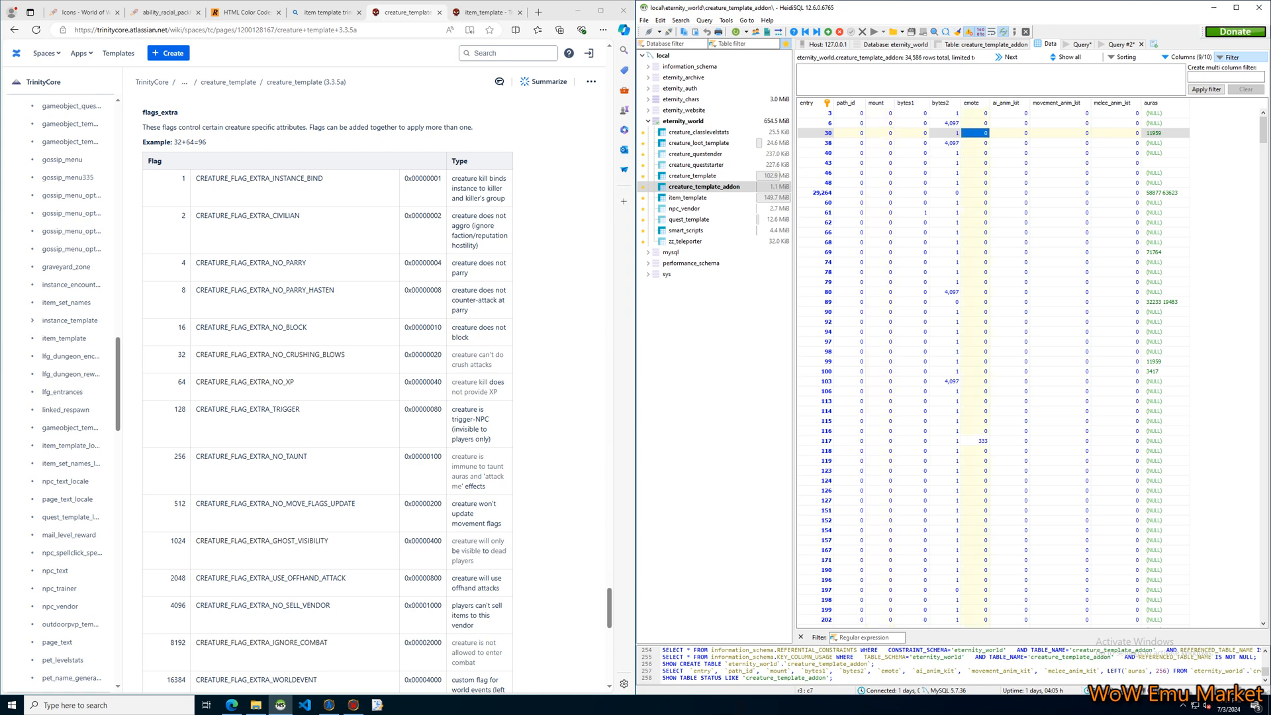
pyautogui.click(1169, 124)
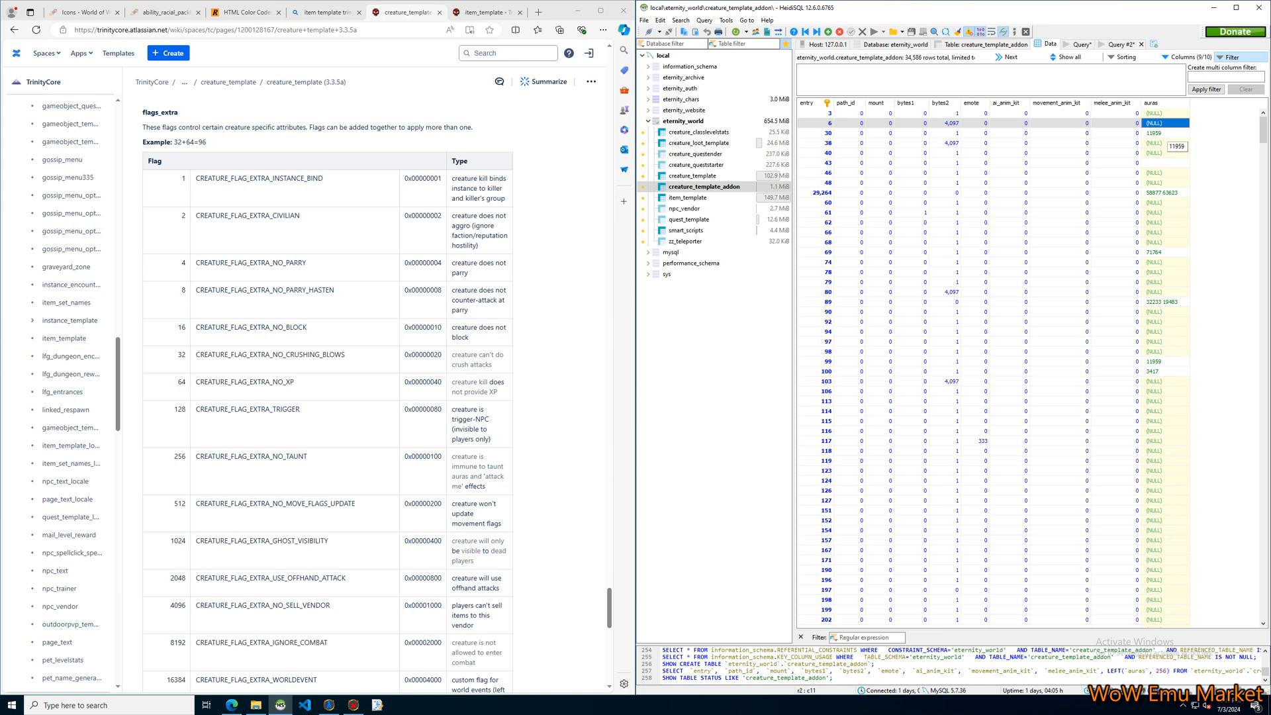
pyautogui.click(1162, 133)
pyautogui.scroll(-3, 328, 397)
pyautogui.click(945, 302)
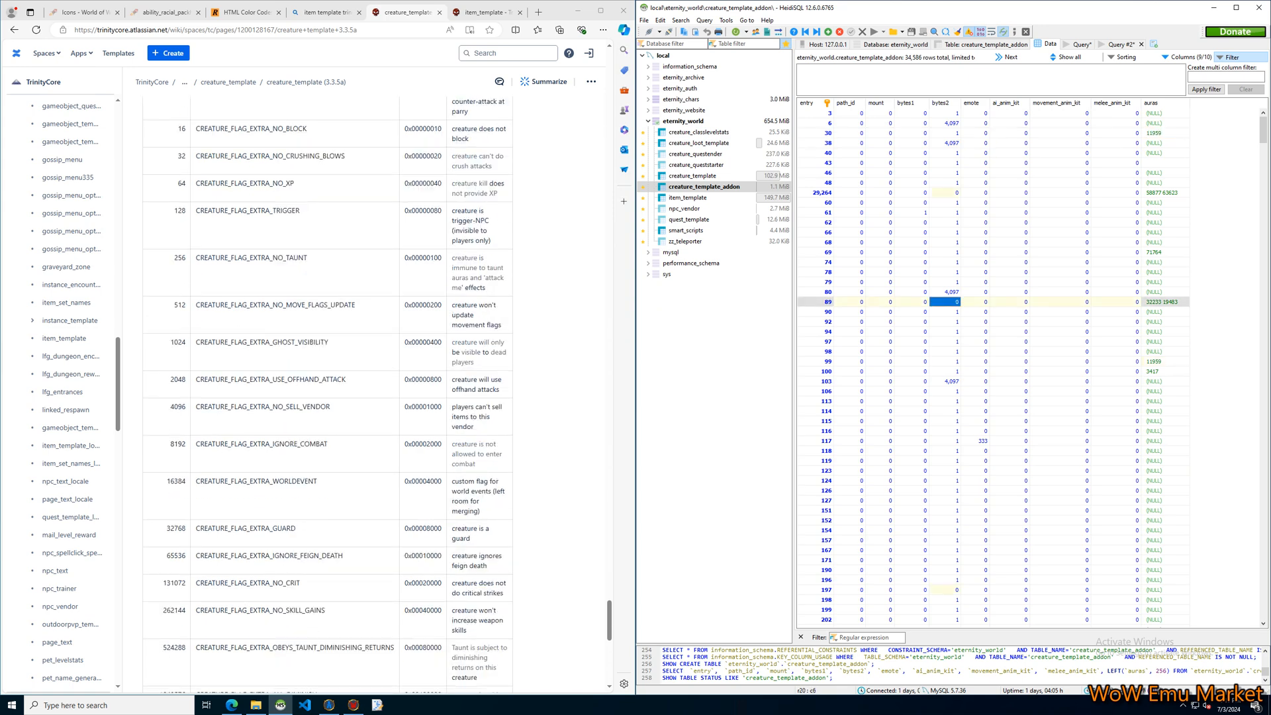
pyautogui.click(912, 461)
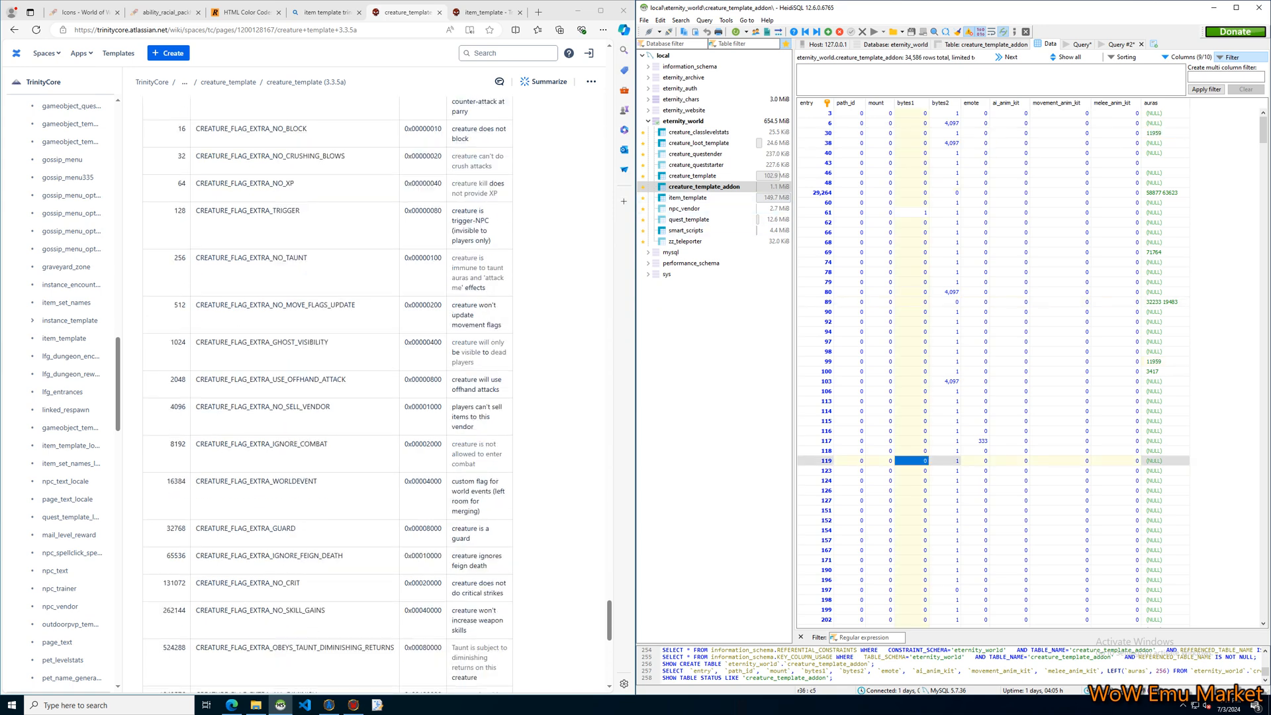